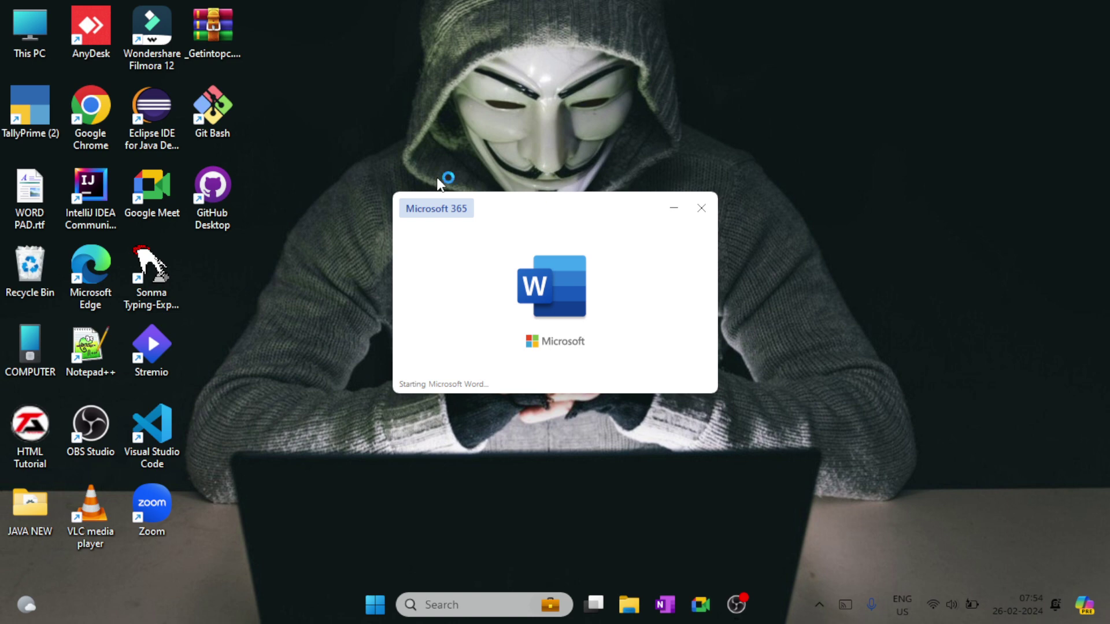
Step: Open Word with a blank document and set the page margins to Narrow
key("Return")
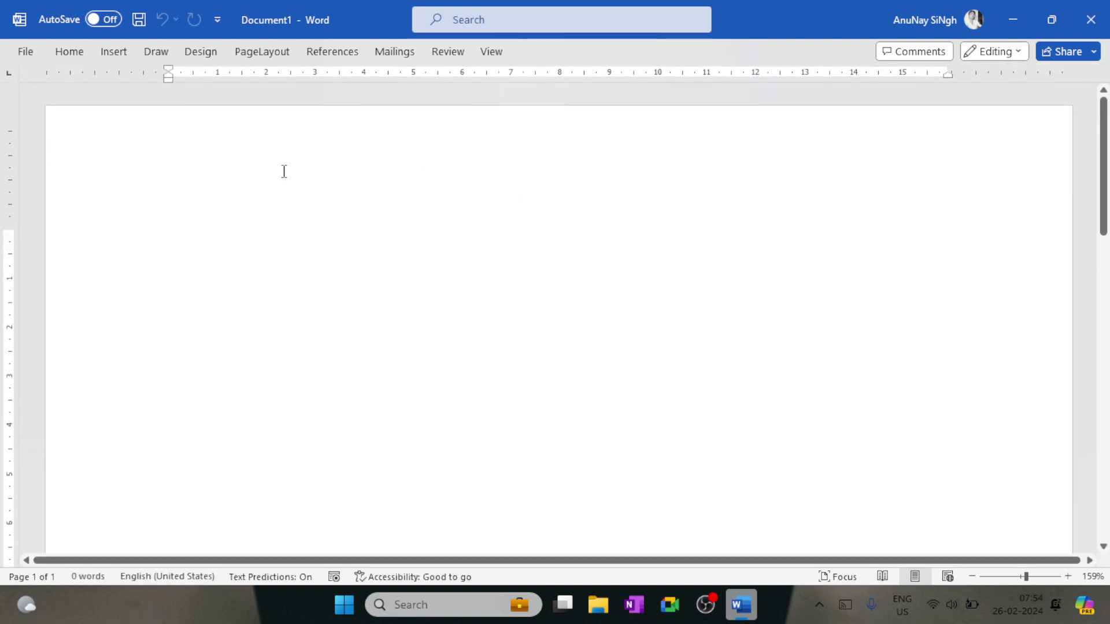
left_click(251, 56)
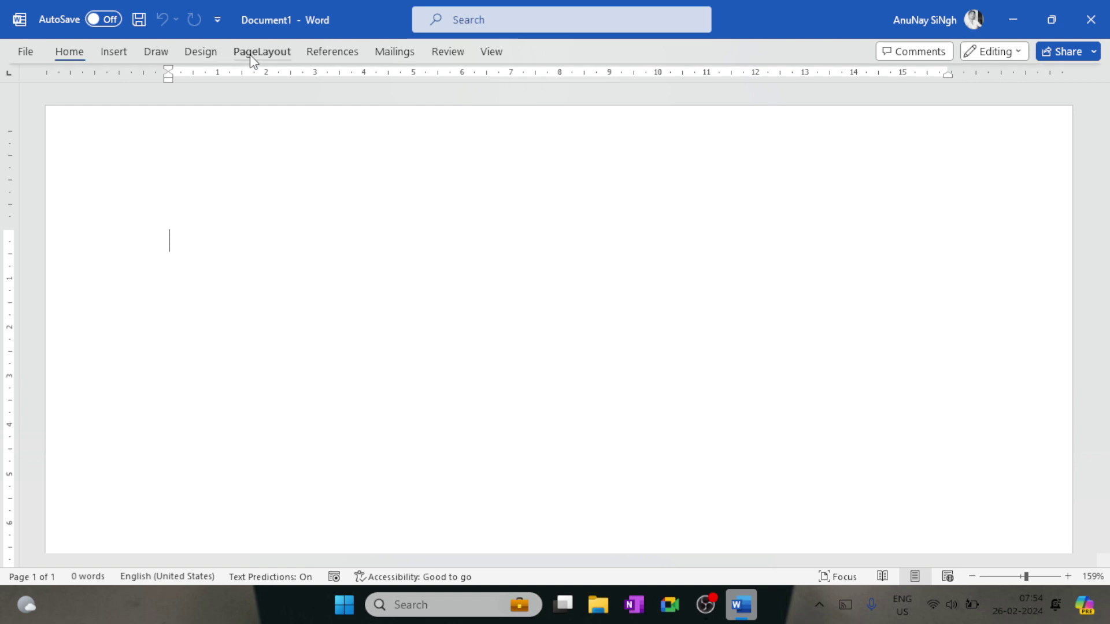
left_click(38, 107)
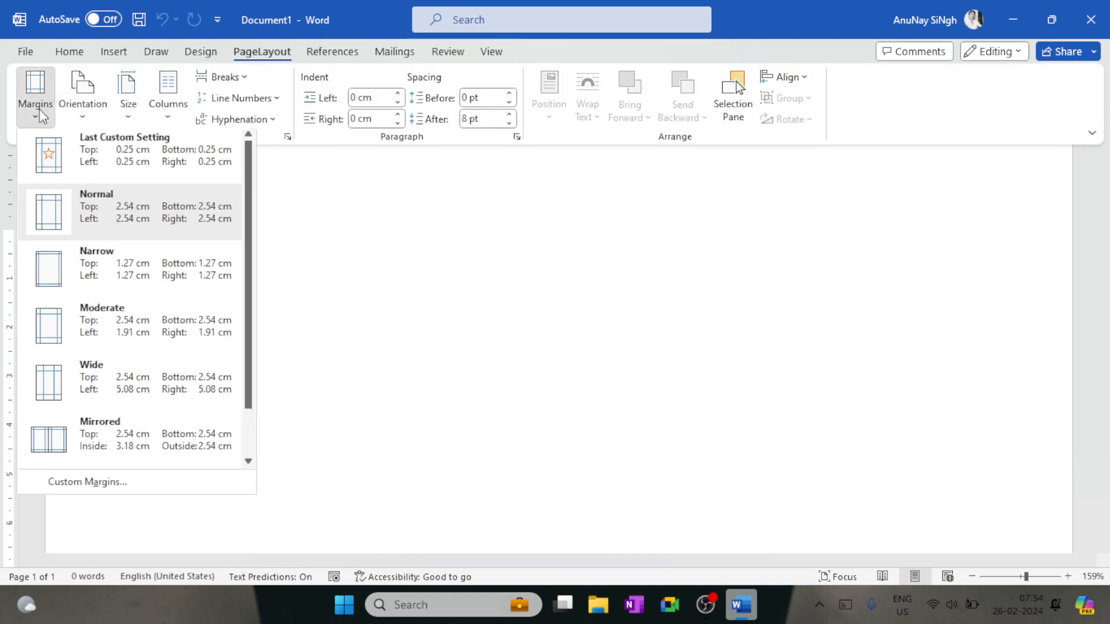
left_click(91, 279)
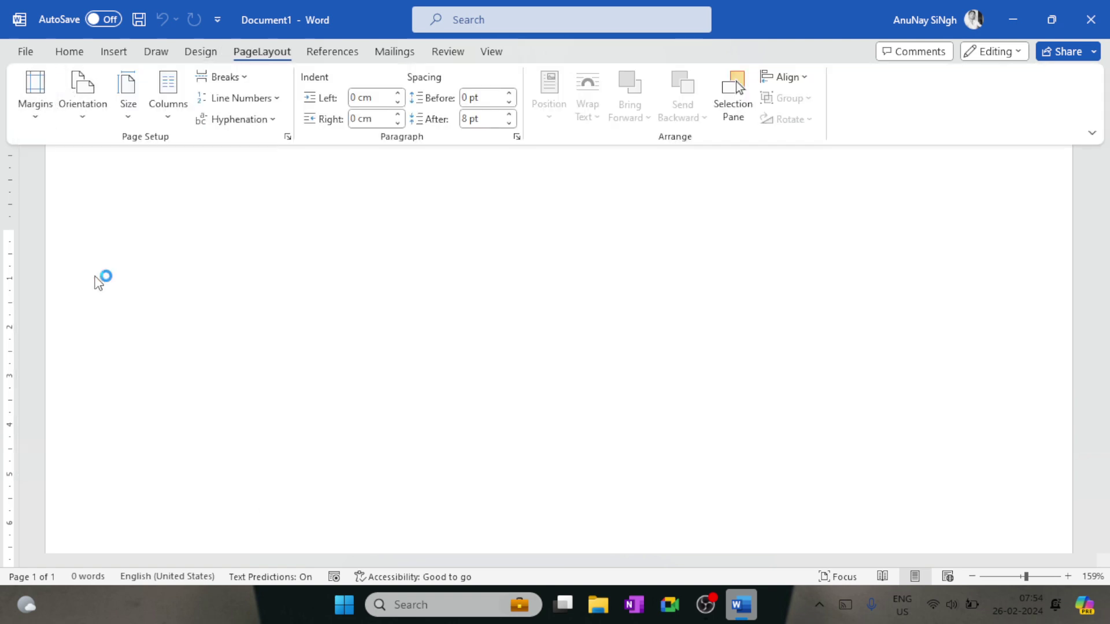
left_click(250, 227)
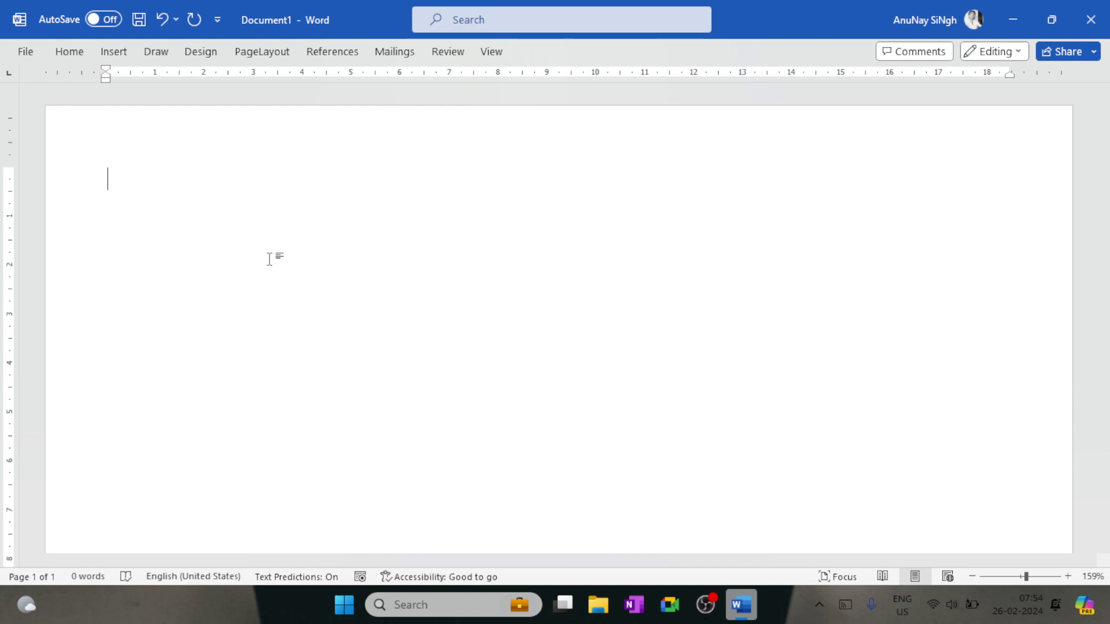
Step: Write question Q1 stating that the investor, titled Mr and named by surname, has invested 200000 Rupees in the company
type("Q")
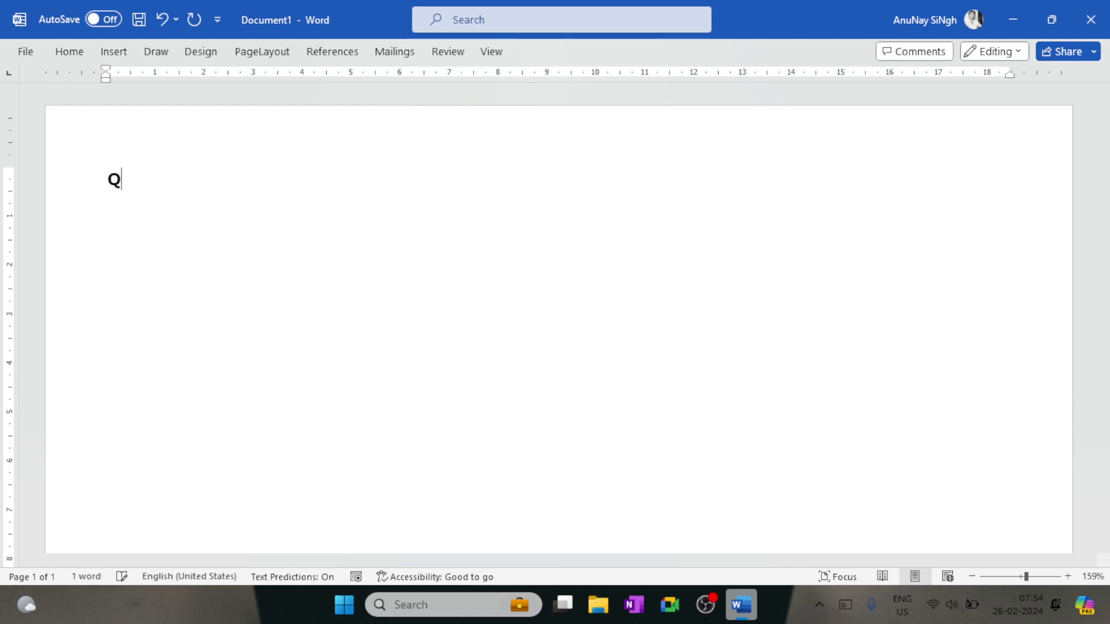
type("1. Mr Kum")
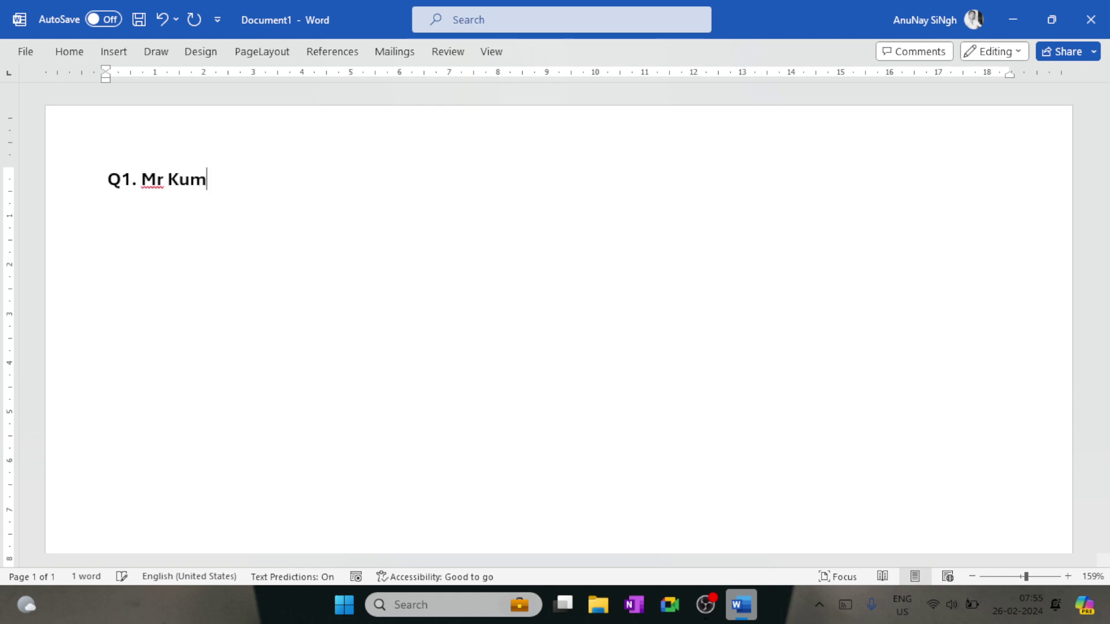
type("ar h")
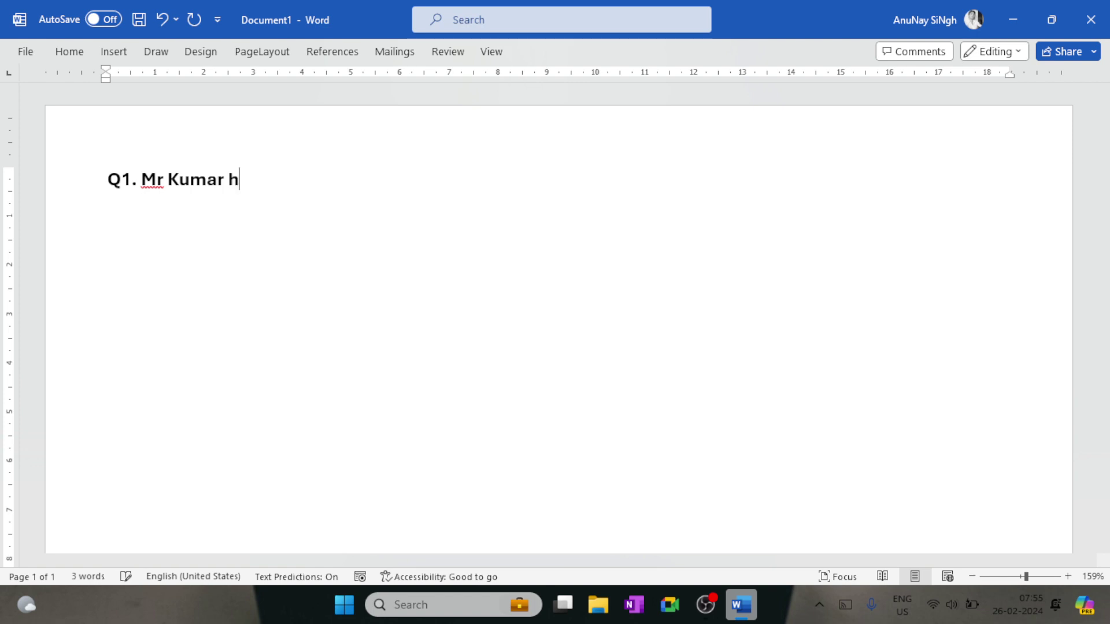
type("as invested ")
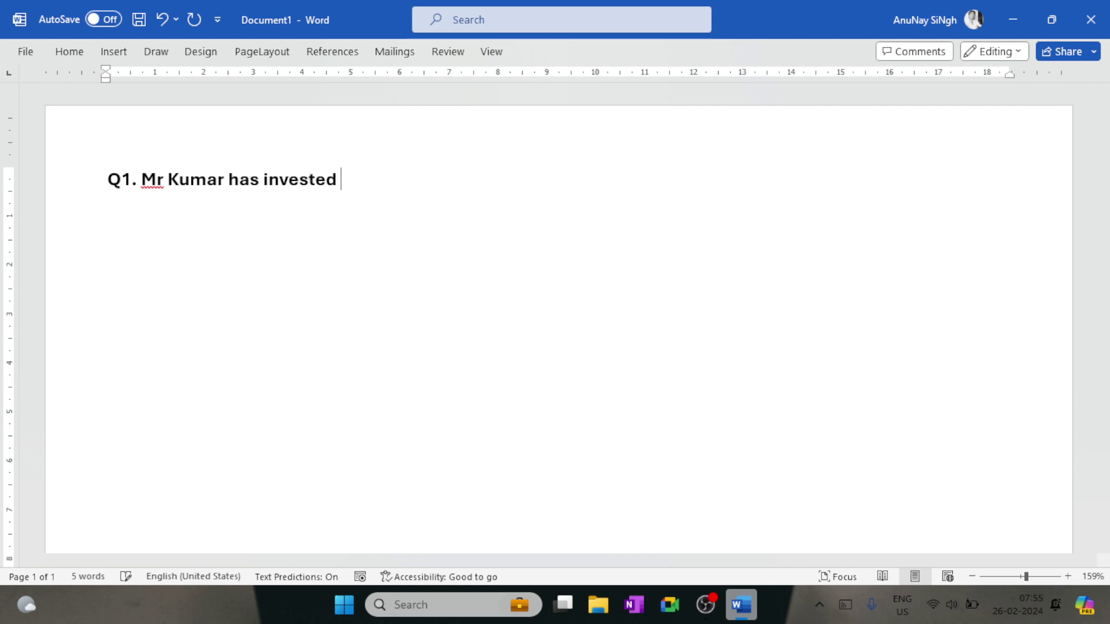
type("200000")
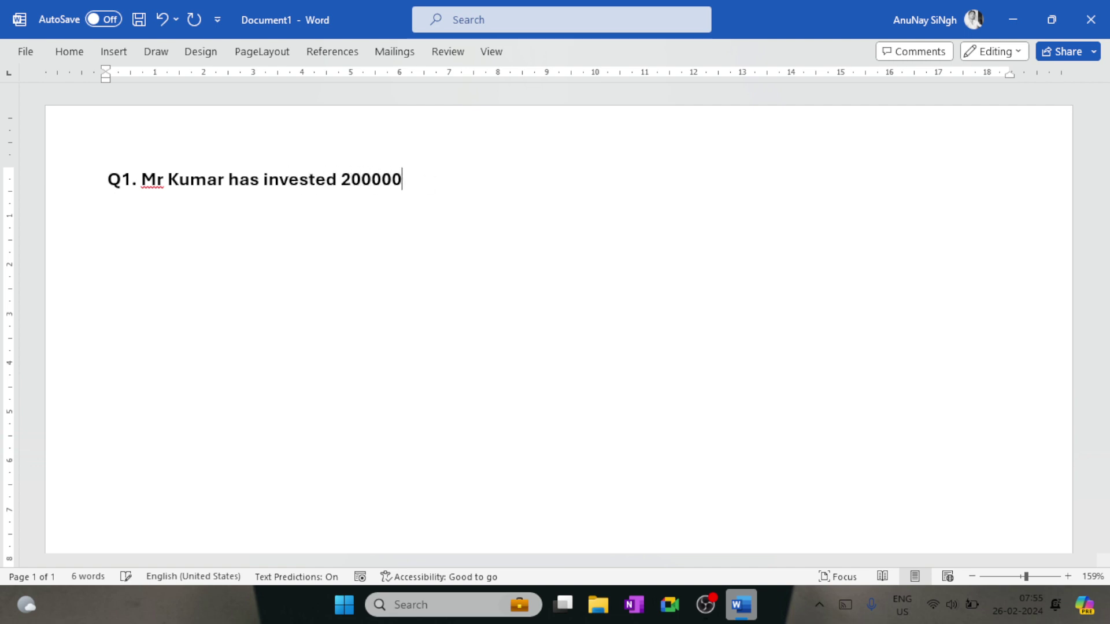
type(" Rup")
type("e")
key("BackSpace")
type("pees ")
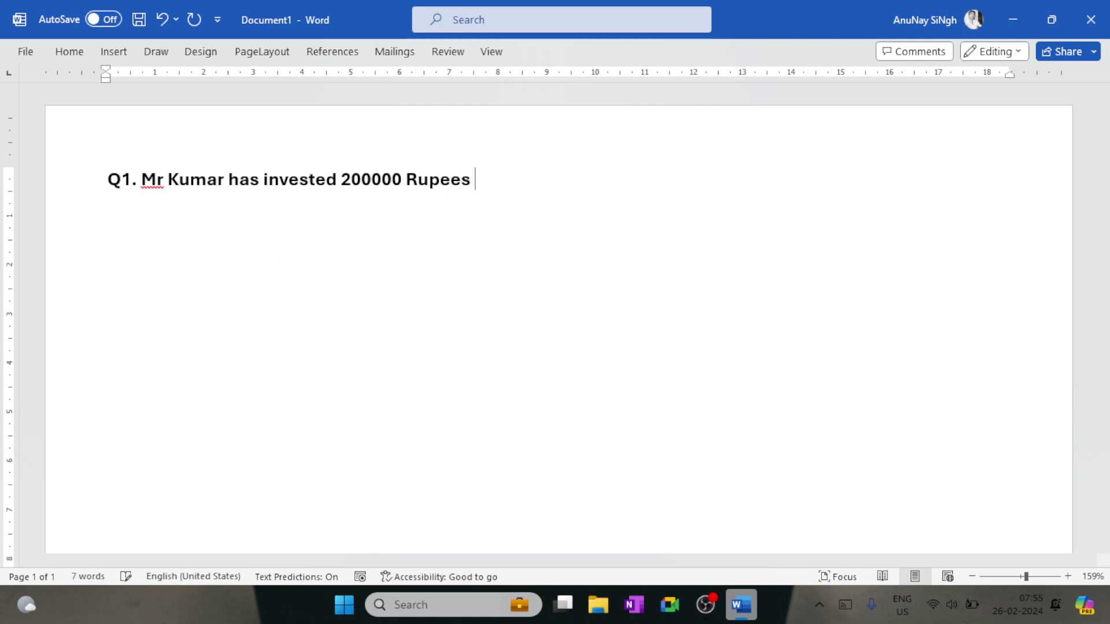
type("in the com")
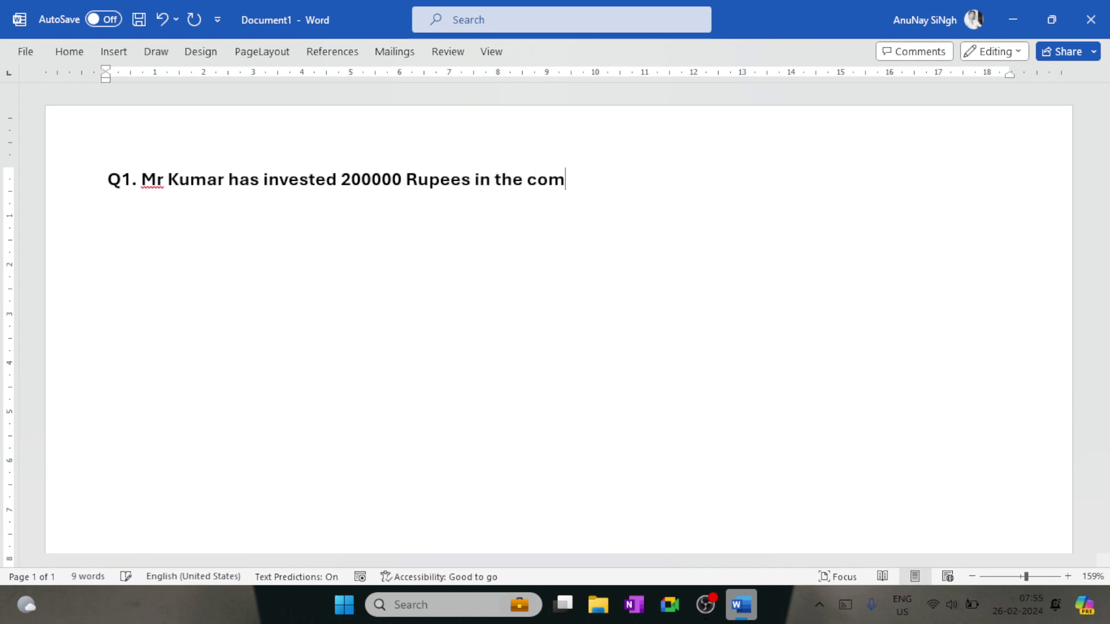
type("n")
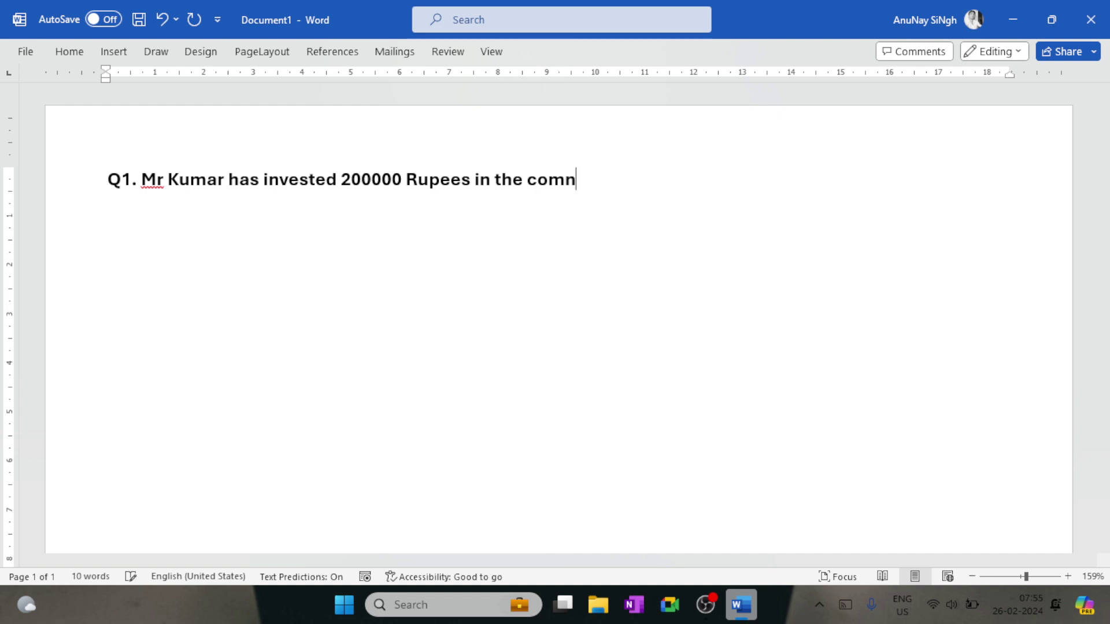
key("BackSpace")
type("pany.")
Step: Add a period after "Mr" and insert "Rs." before 200000 in the Q1 sentence
left_click(166, 183)
type(".")
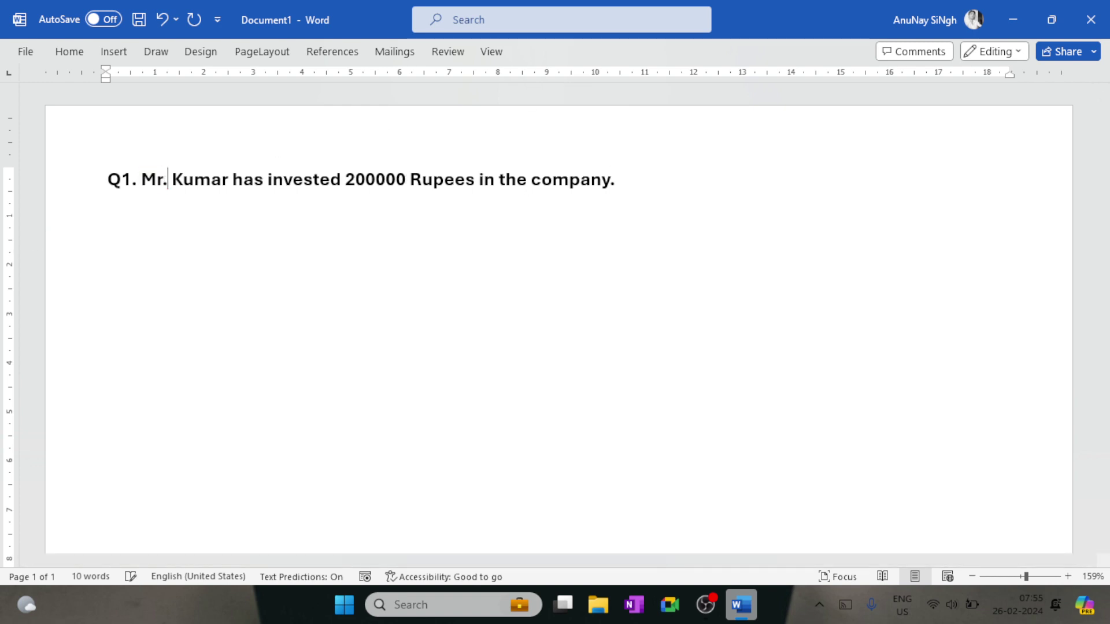
key("ctrl+Right")
key("ctrl+Right")
key("ctrl+Right")
key("ctrl+Right")
type("Rs.")
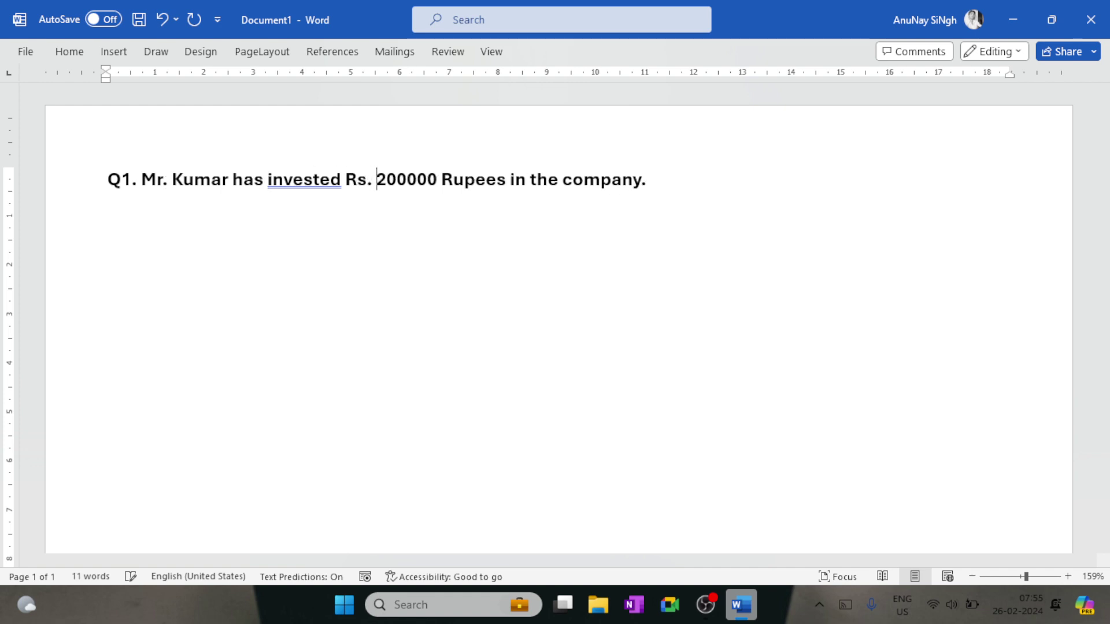
key("Left")
key("Left")
key("Left")
key("Left")
right_click(315, 182)
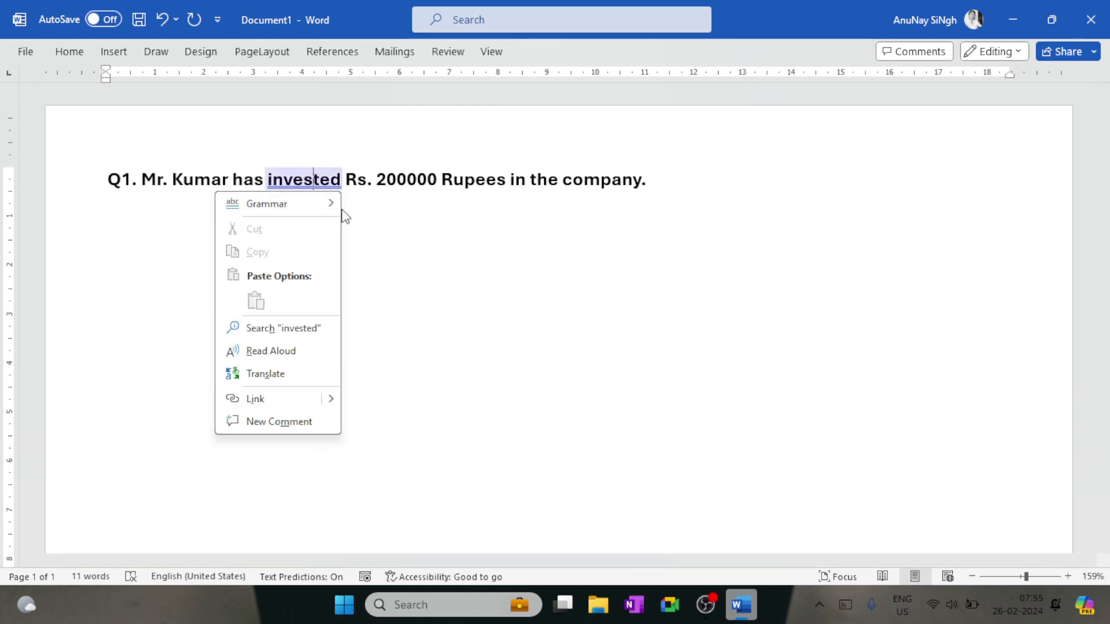
key("Escape")
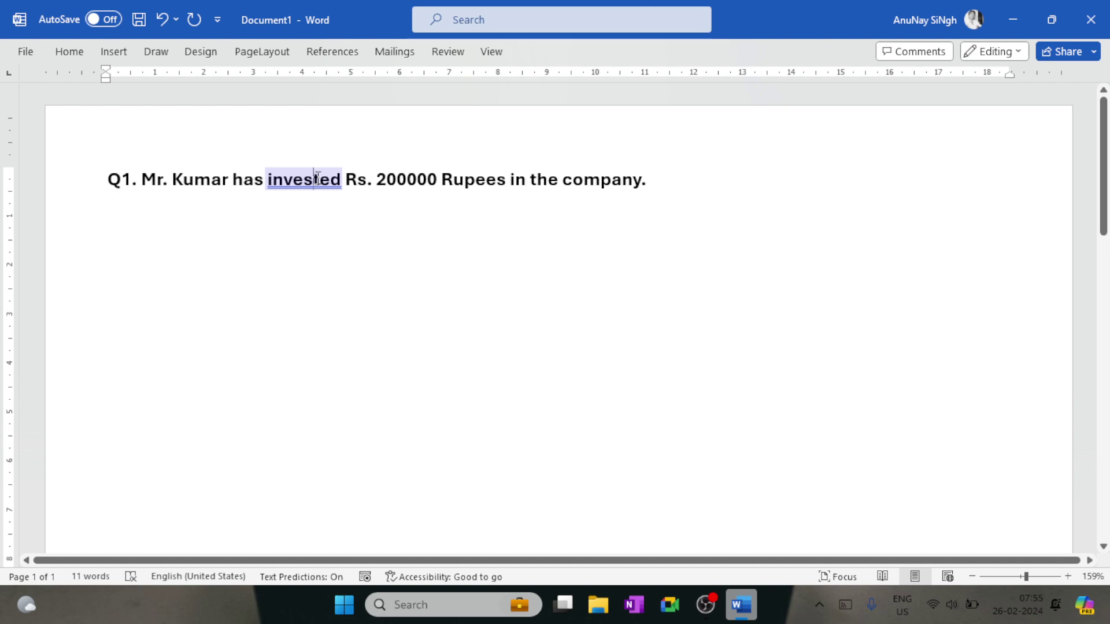
left_click(317, 179)
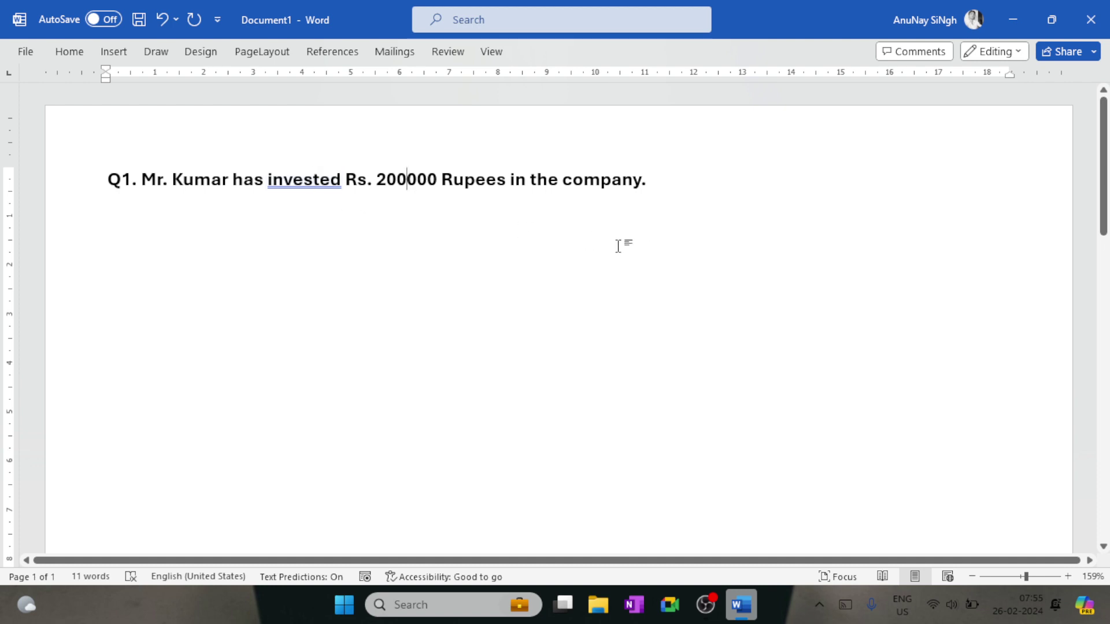
Step: Leave a blank line below the question and add the lines "Voucher Type:-", "Cr" and "Dr"
left_click(750, 186)
key("Return")
key("Return")
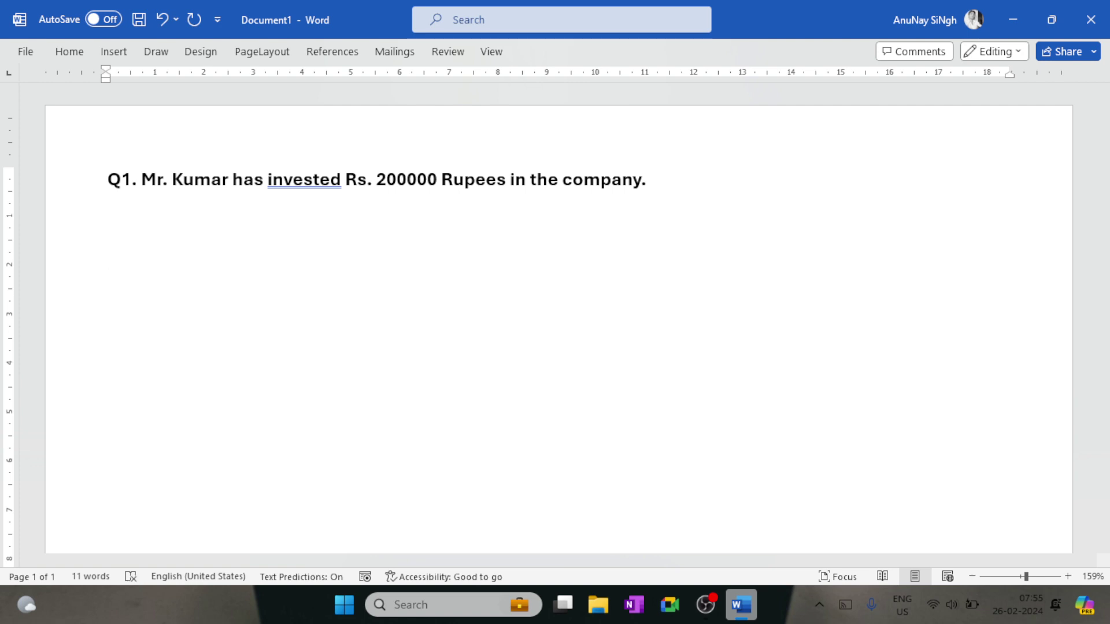
type("Voucher Type")
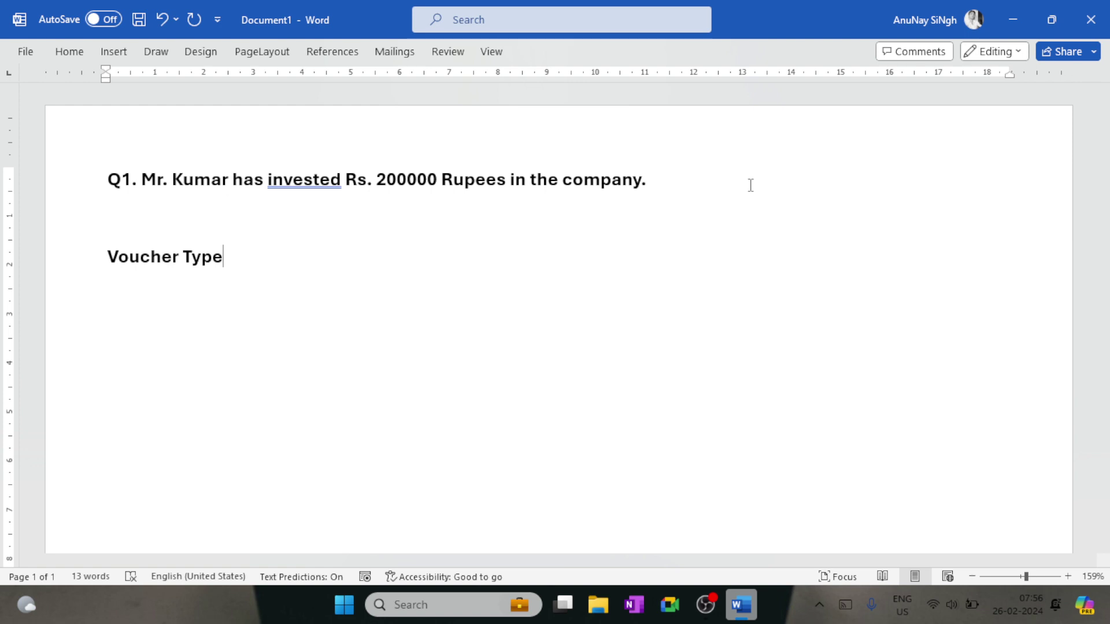
type(":-")
key("Return")
type("Cr")
key("Return")
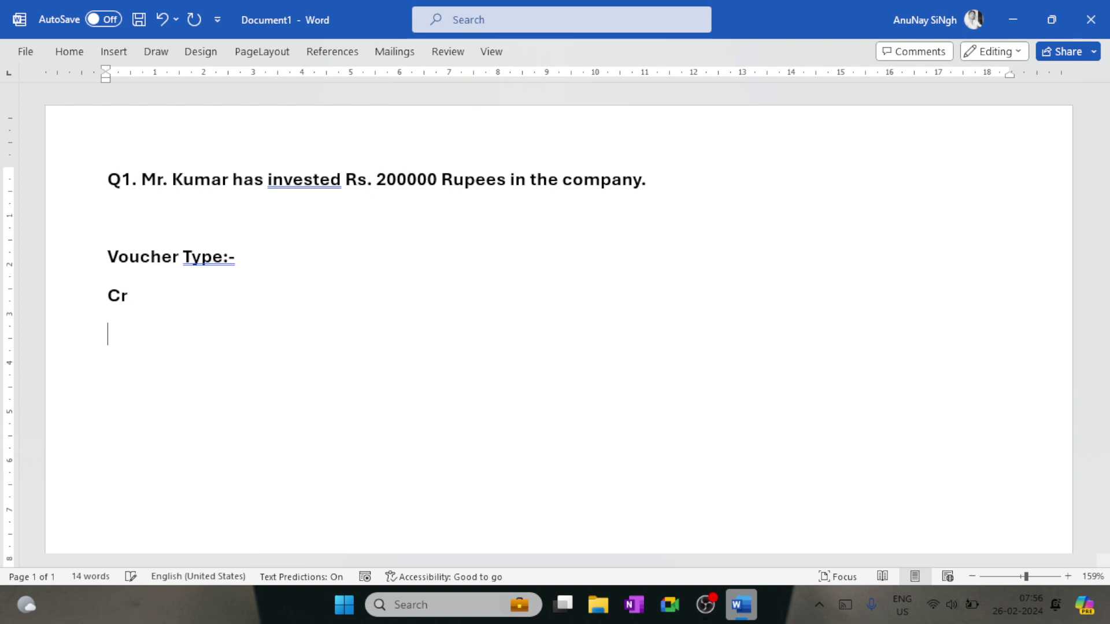
type("Dr")
Step: Insert a "Ledgers:" line between the Voucher Type line and the Cr line
left_click(129, 295)
key("Left")
key("Left")
key("Return")
key("Up")
type("Ledger")
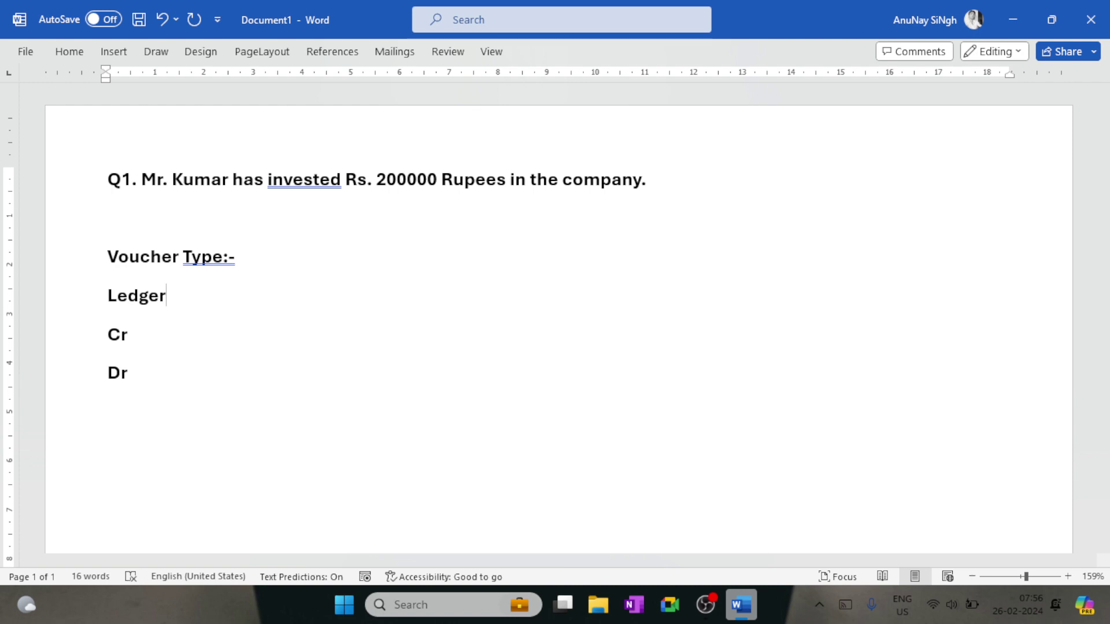
type("s:")
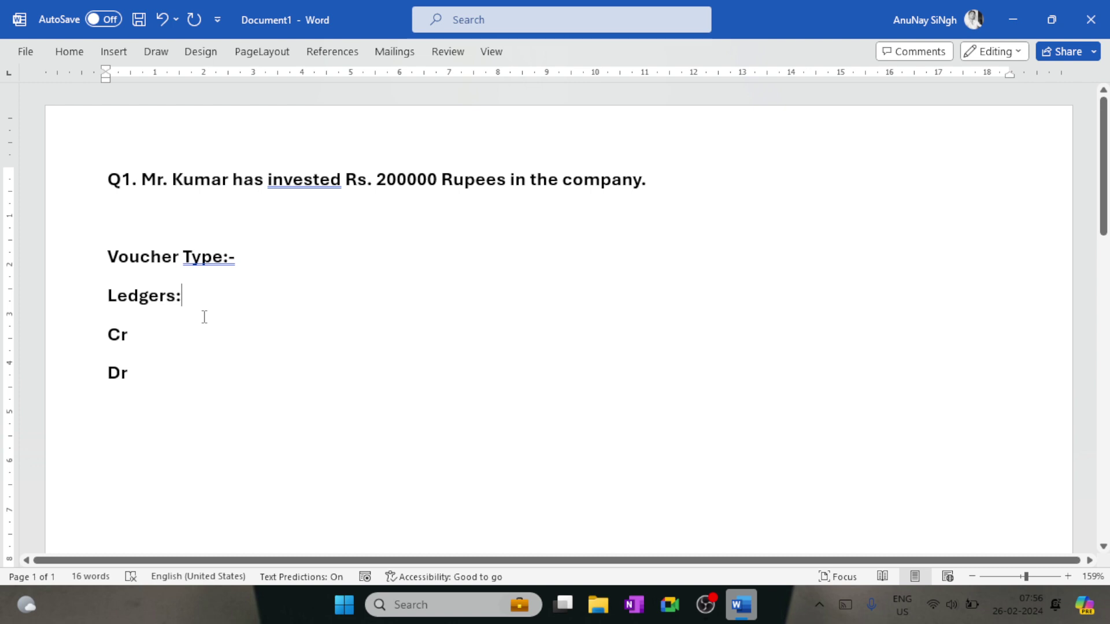
Step: Apply the grammar suggestion that changes "Type:-" to "Type: -" in the Voucher Type line
right_click(221, 257)
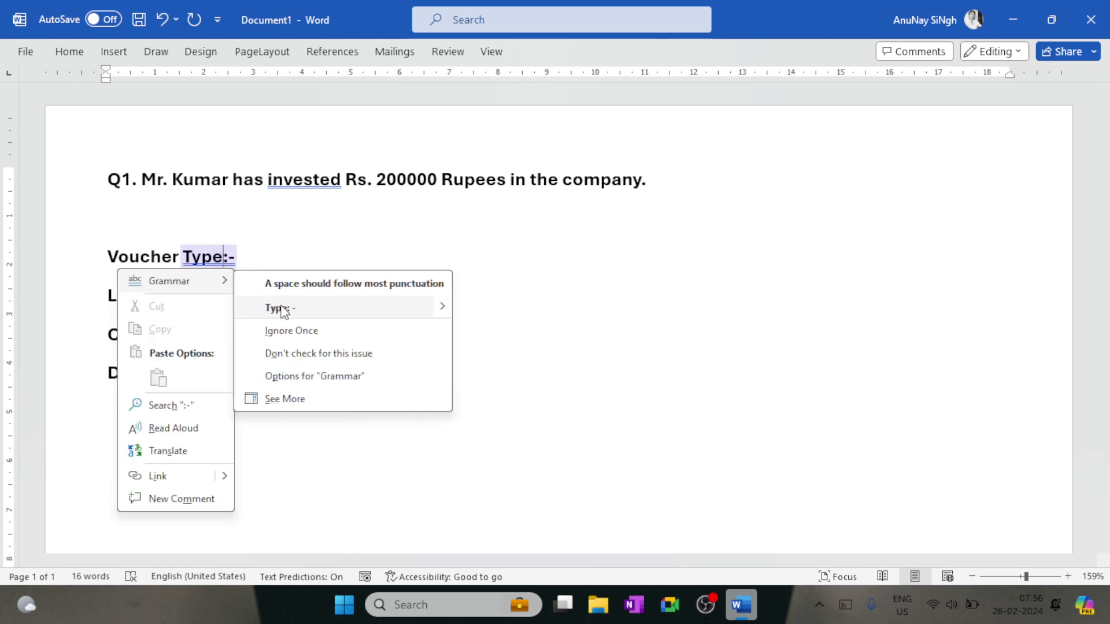
key("Escape")
left_click(263, 259)
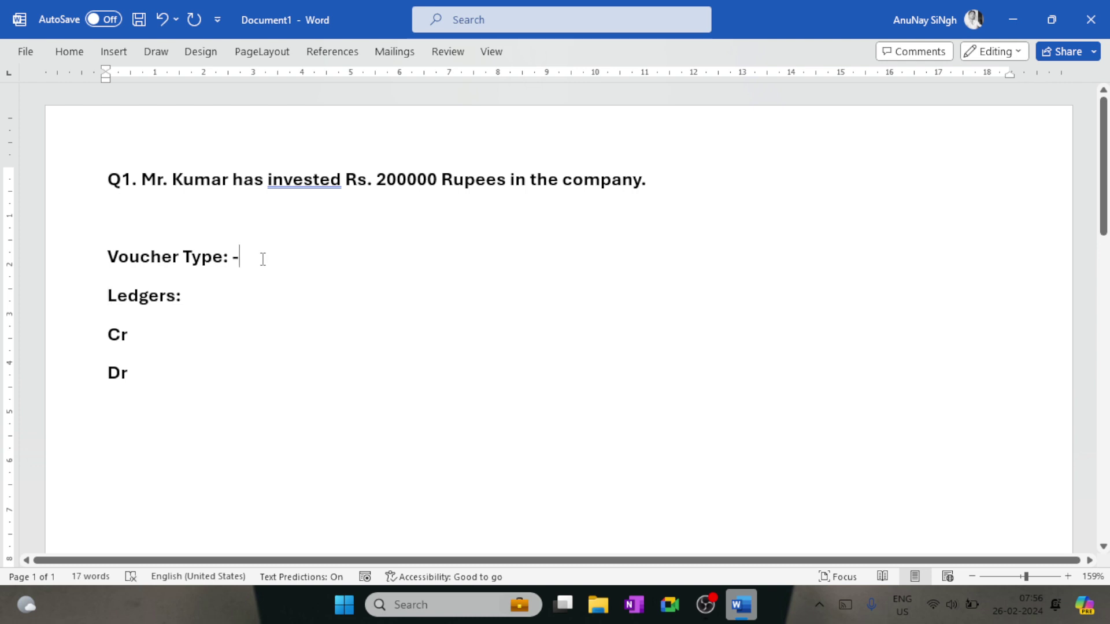
Step: Leave a blank line below "Dr" and list "Payment" and "Receipt" on separate lines
left_click(142, 429)
key("Return")
key("Return")
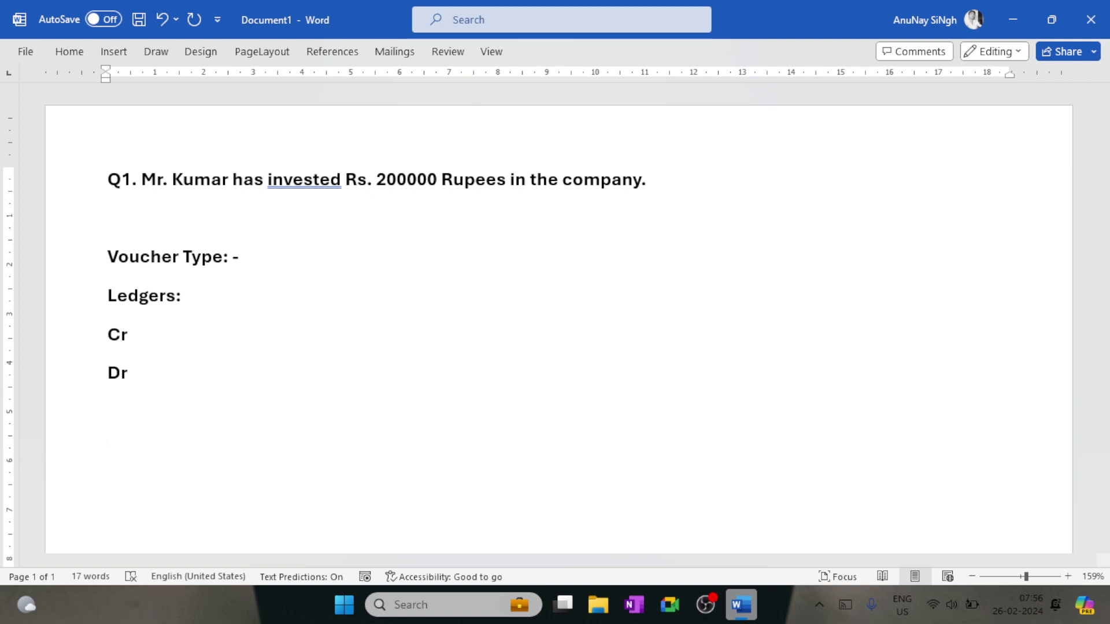
type("Payment")
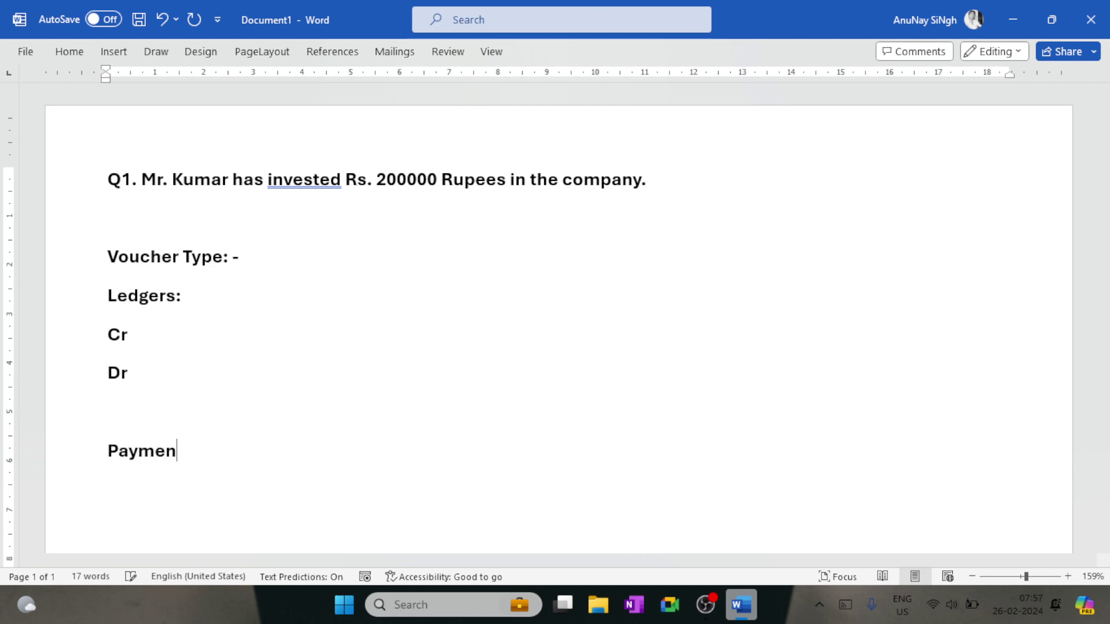
key("Return")
type("Receipt")
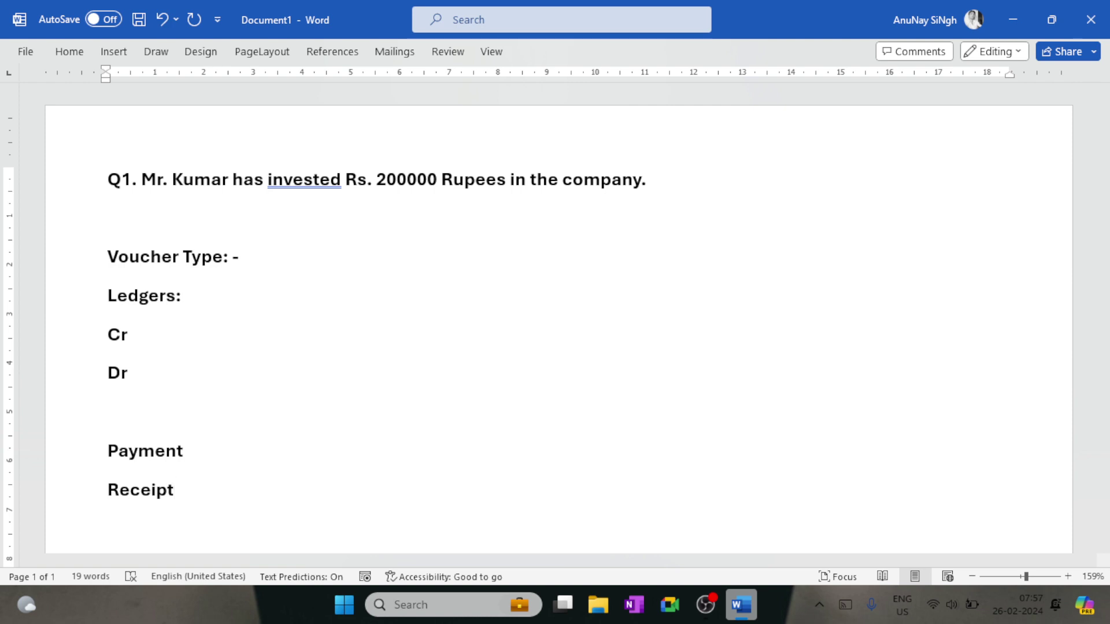
Step: Fill in the Voucher Type line with "Receipt"
left_click(312, 263)
type("Receipt")
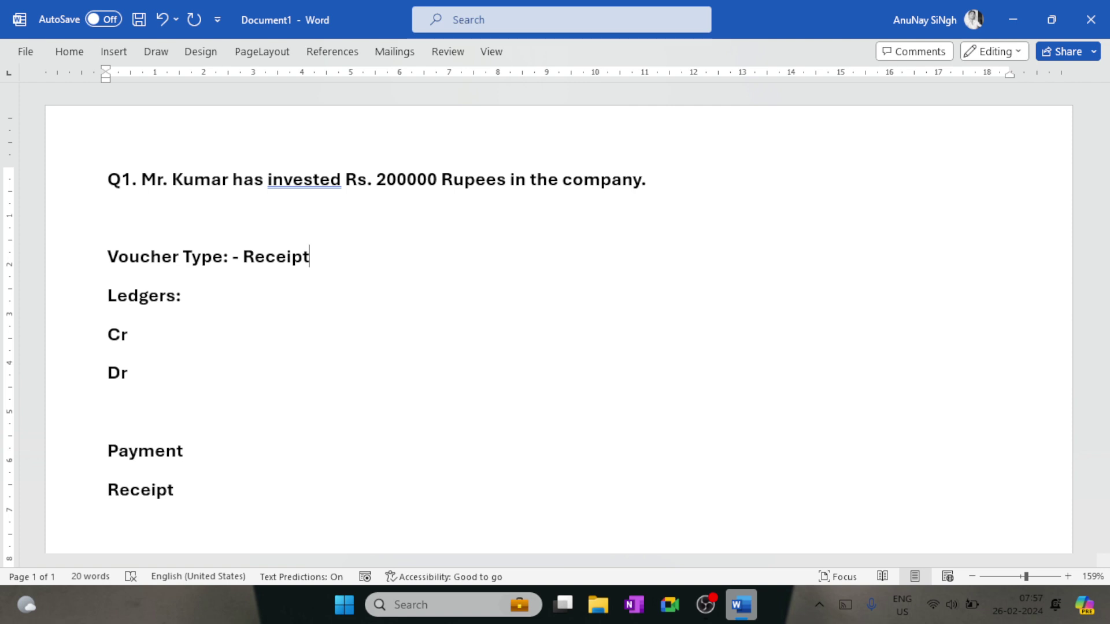
Step: Fill in the Ledgers line with the investor's name followed by "(Capital Account), Cash (Cash-in-Hand)"
key("Down")
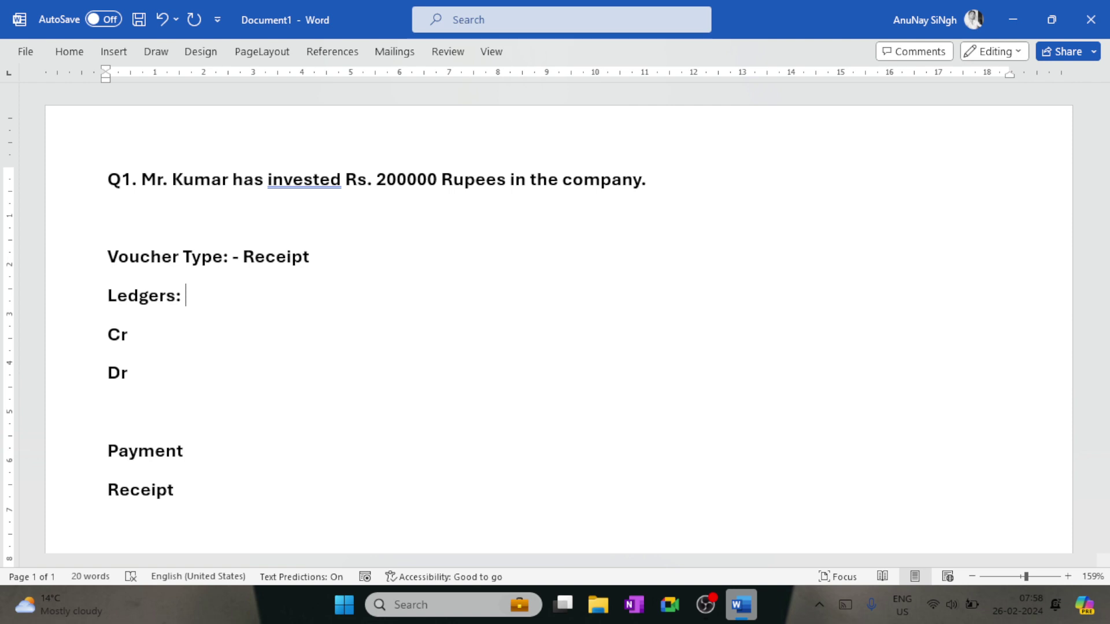
type("Mr. Kumar")
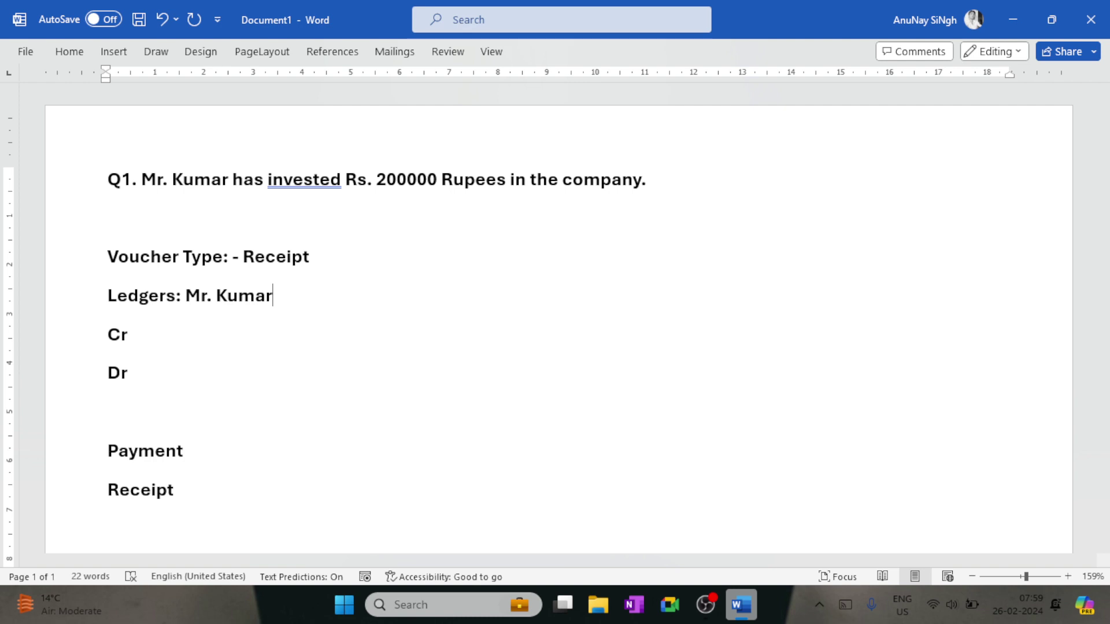
type("(Capital ")
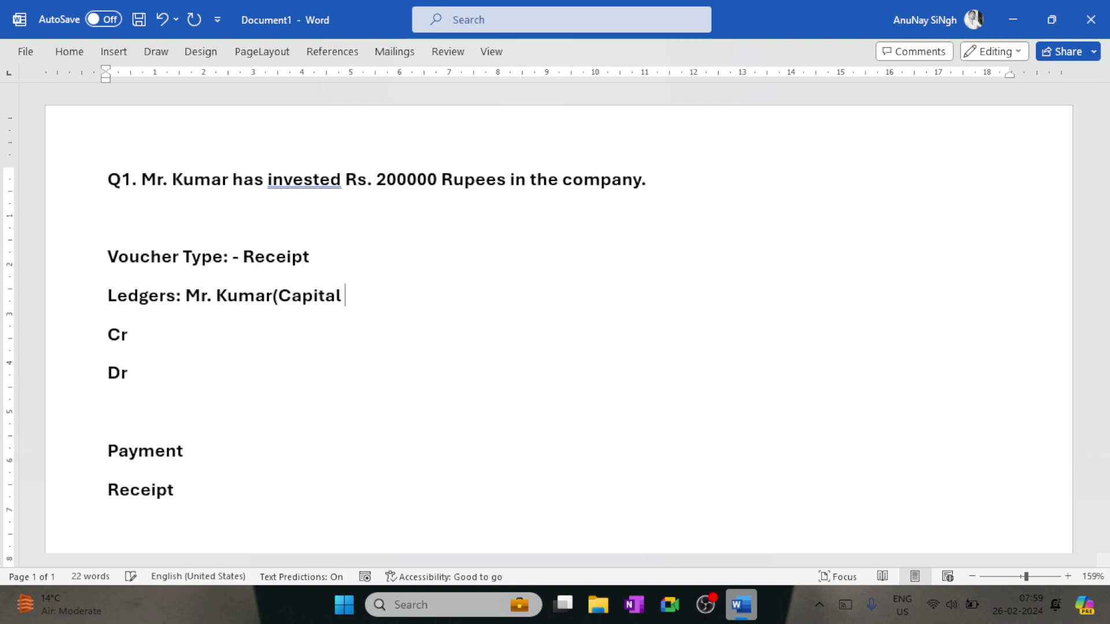
type("Account")
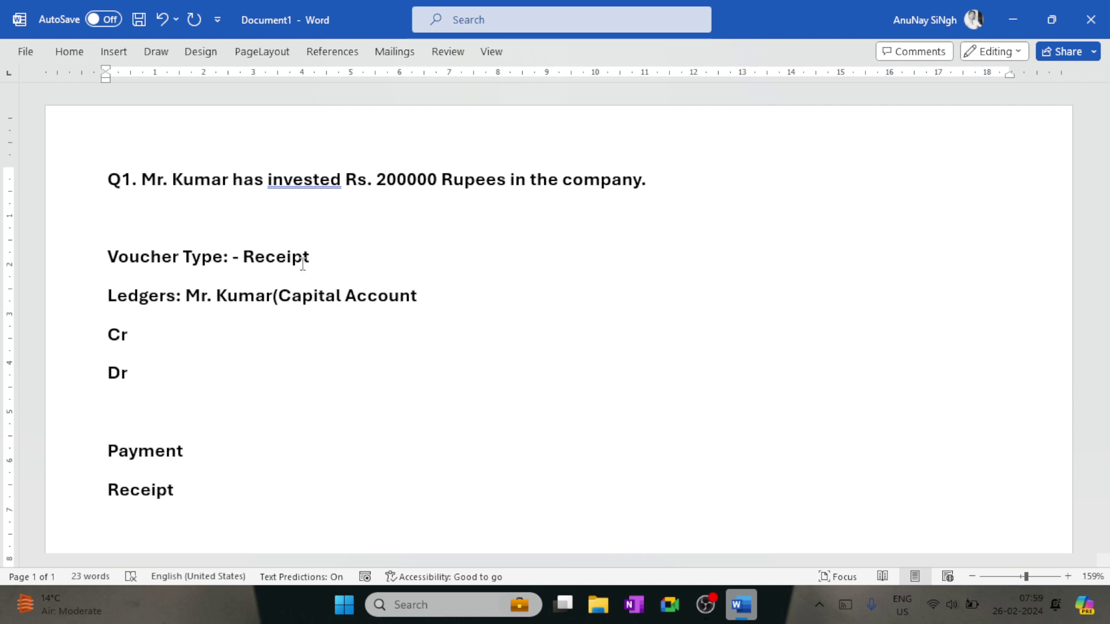
type("),")
type("Cash")
type("(Cash-")
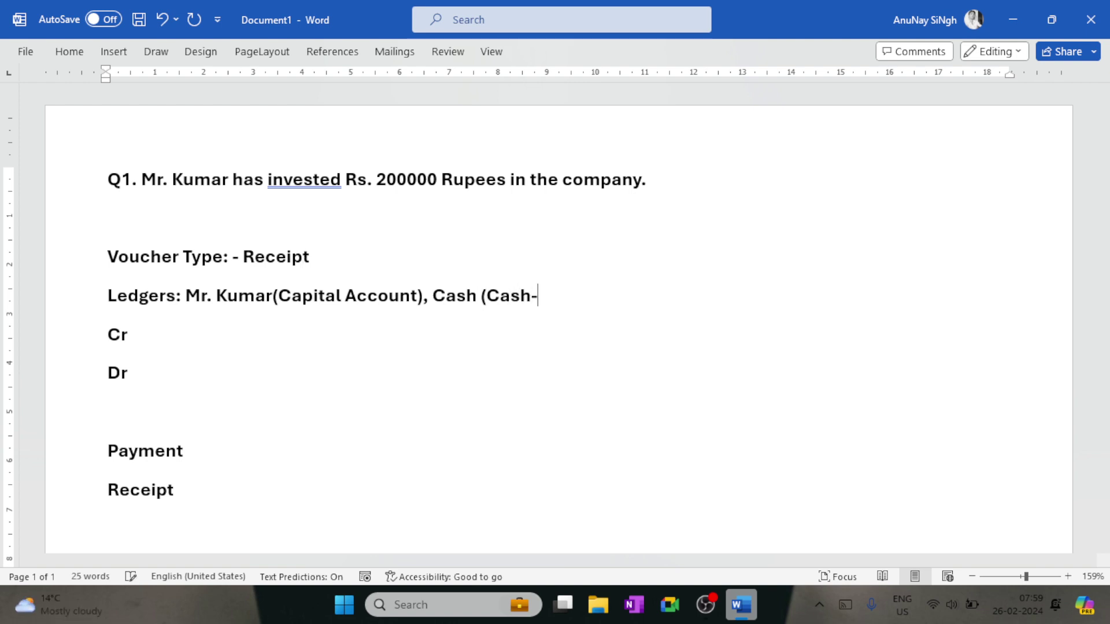
type("in-Hand")
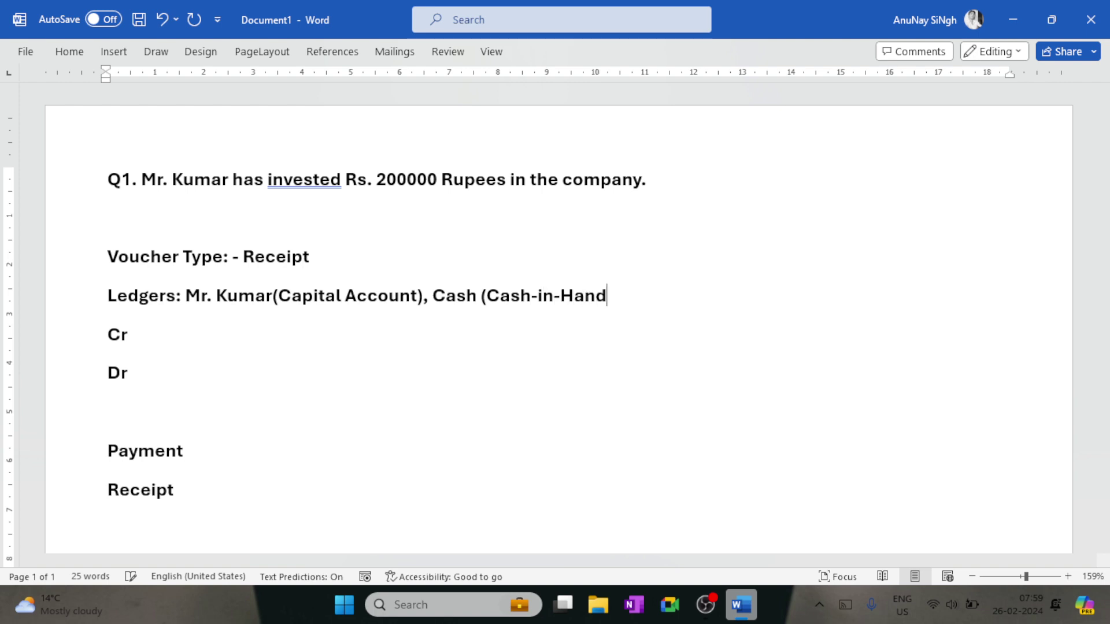
type(")")
Step: Remove the blank line between the question and the Voucher Type line
left_click(163, 215)
key("BackSpace")
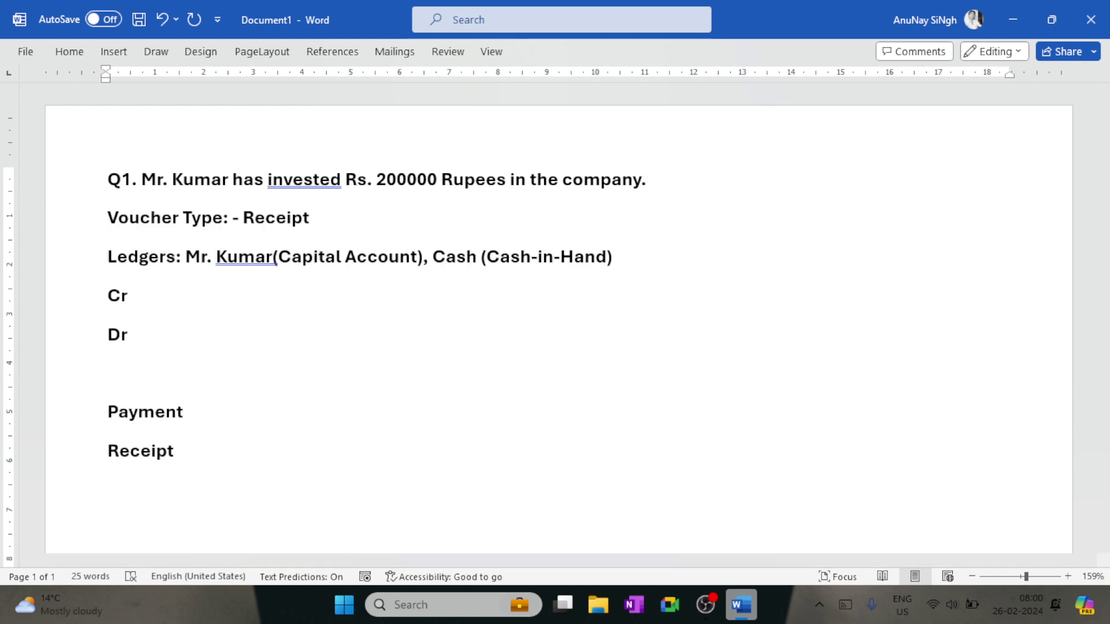
left_click_drag(108, 218, 145, 330)
left_click(145, 334)
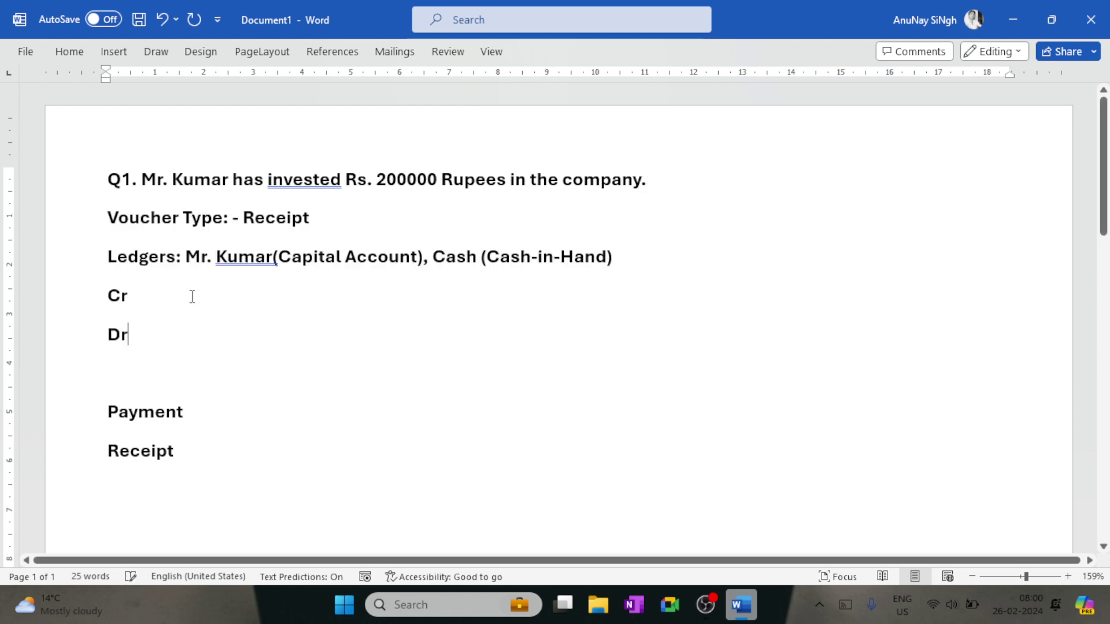
left_click_drag(186, 256, 616, 252)
left_click(617, 254)
Step: Complete the Cr line as "Cr:" with the investor's name and the amount "(200000)"
left_click(285, 290)
type(":")
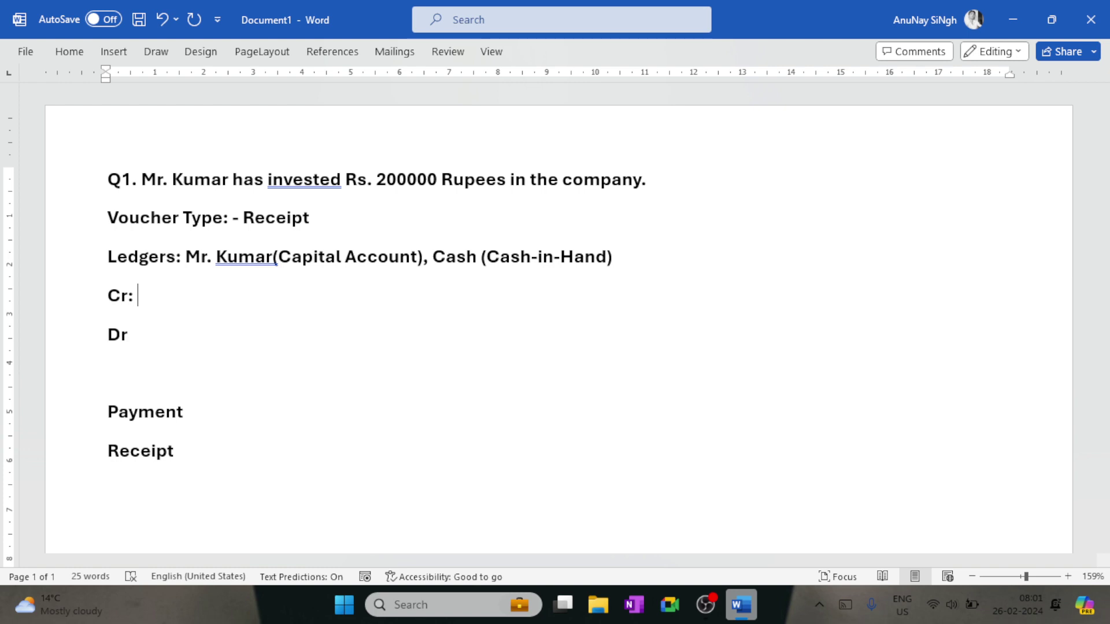
type("Mr. Kuma")
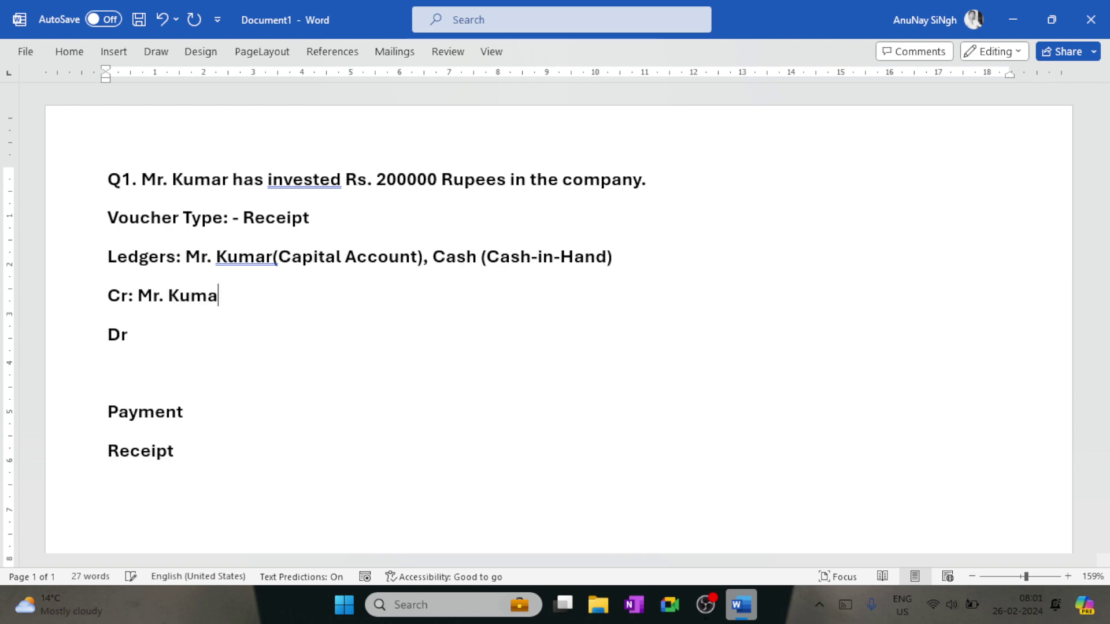
type("r (200000")
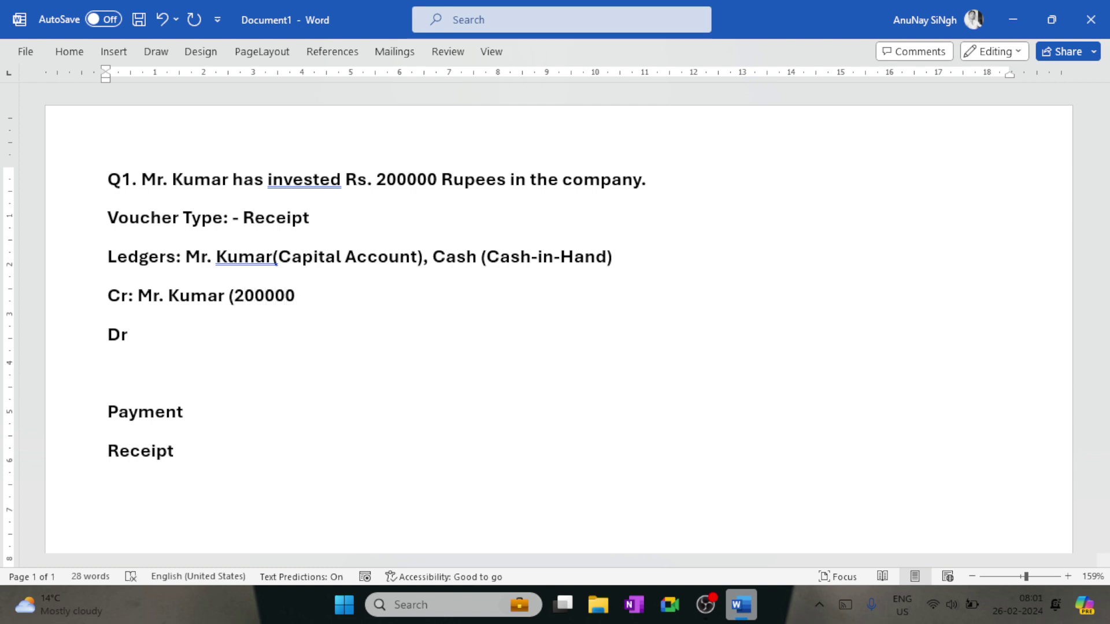
type(") Dr")
Step: Complete the Dr line as "Dr: Cash (200000)" and add a space before "(Capital Account)" in the Ledgers line
type(": ")
type("Cash")
left_click_drag(187, 257, 270, 260)
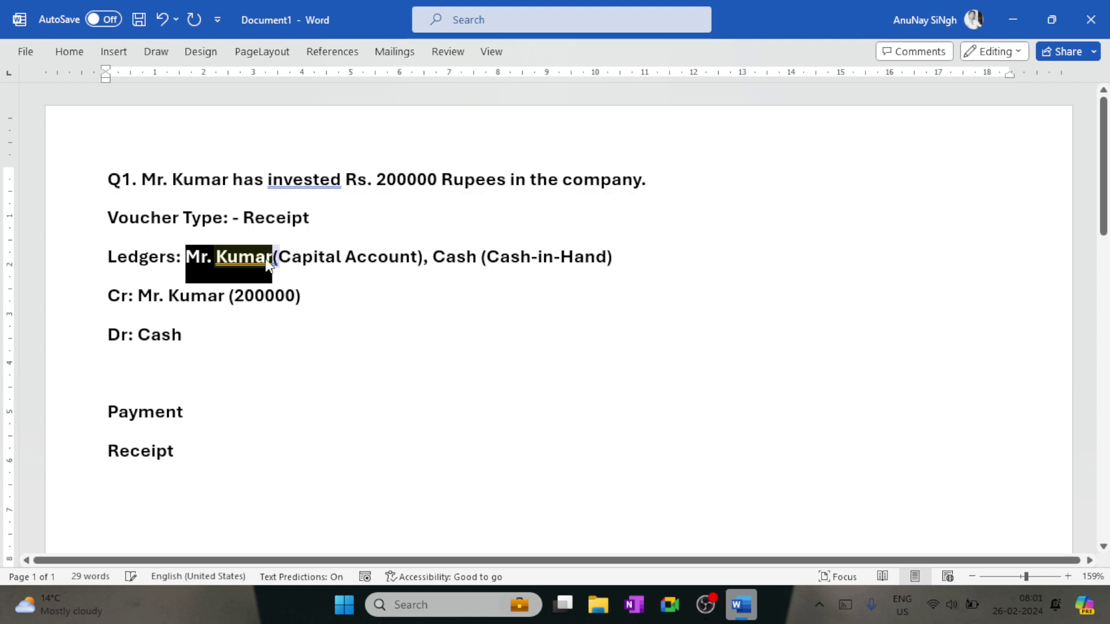
left_click(267, 257)
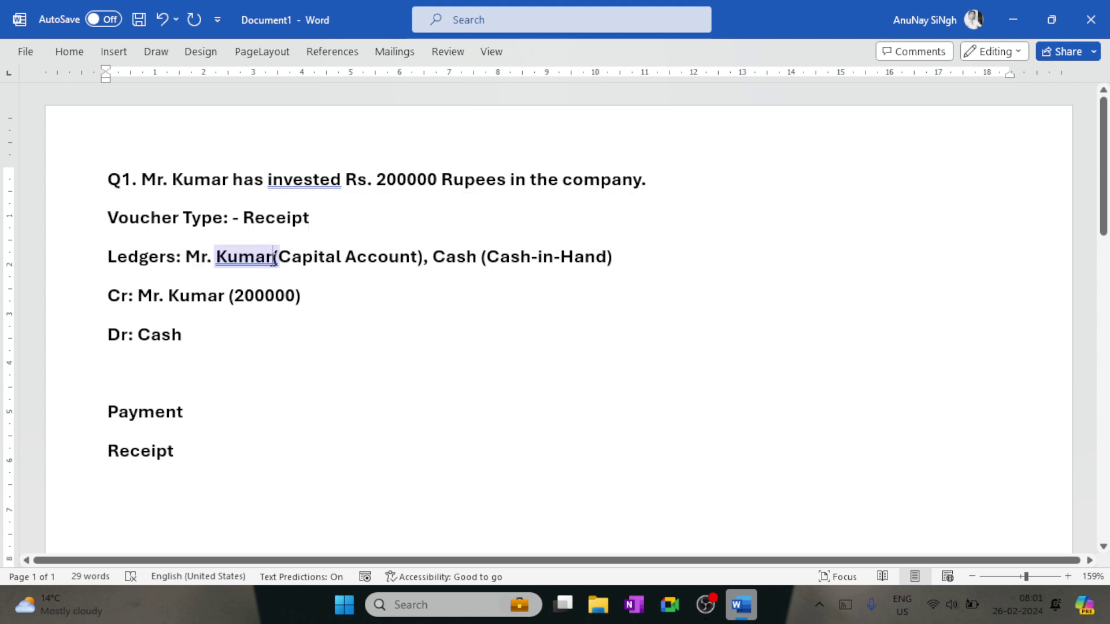
left_click(273, 256)
type("Cash")
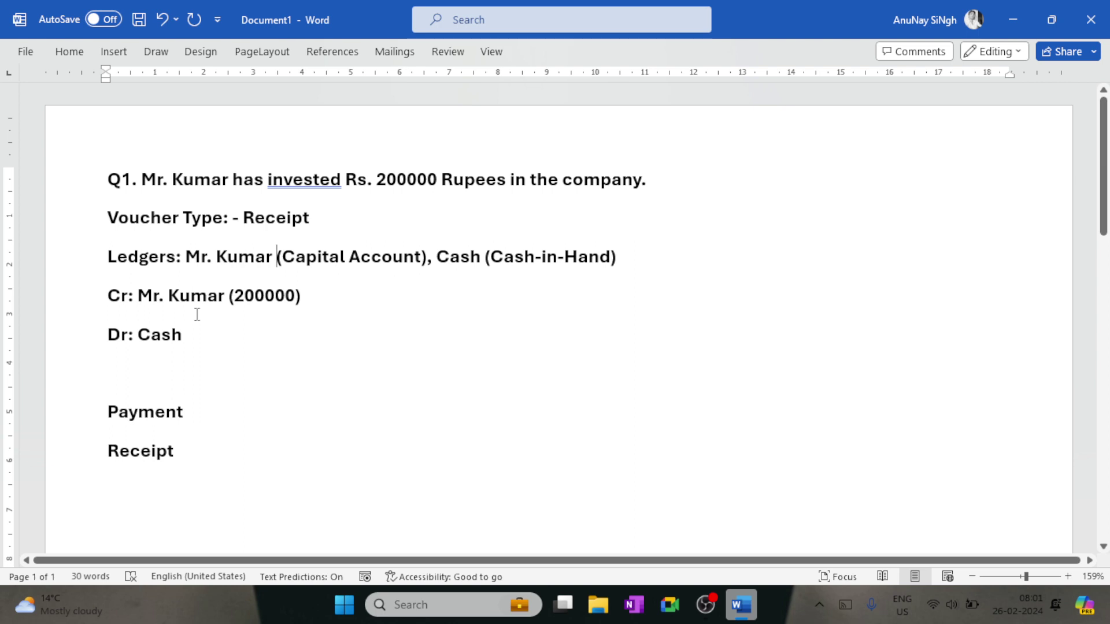
type(" (")
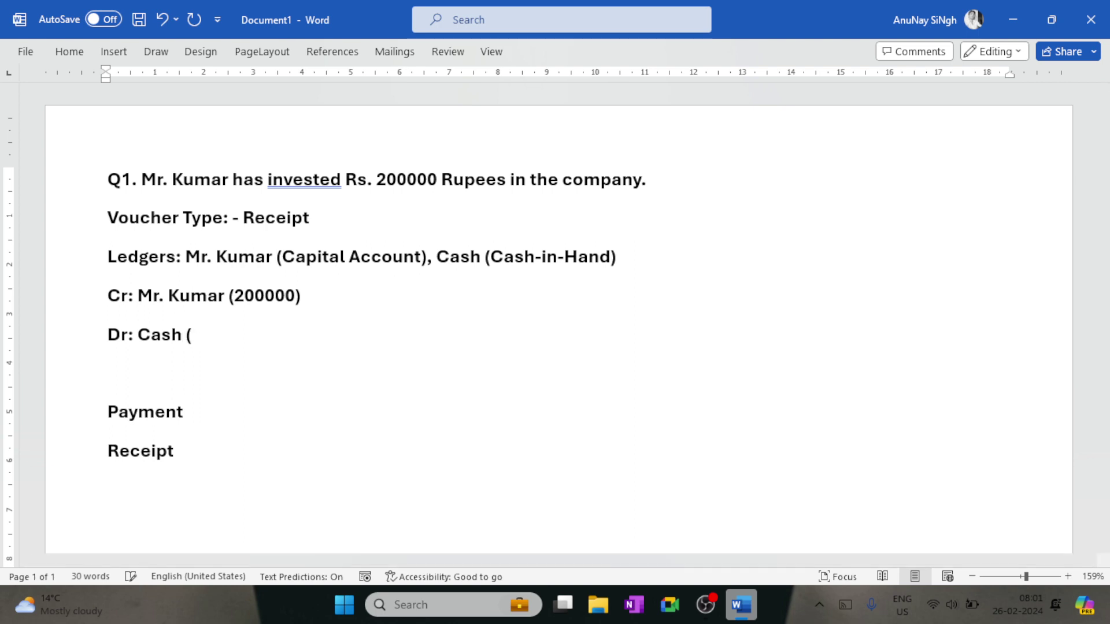
type("200000)")
Step: Delete the Payment and Receipt lines at the end and paste a copy of the question with its answer lines below the original
left_click_drag(171, 457, 108, 420)
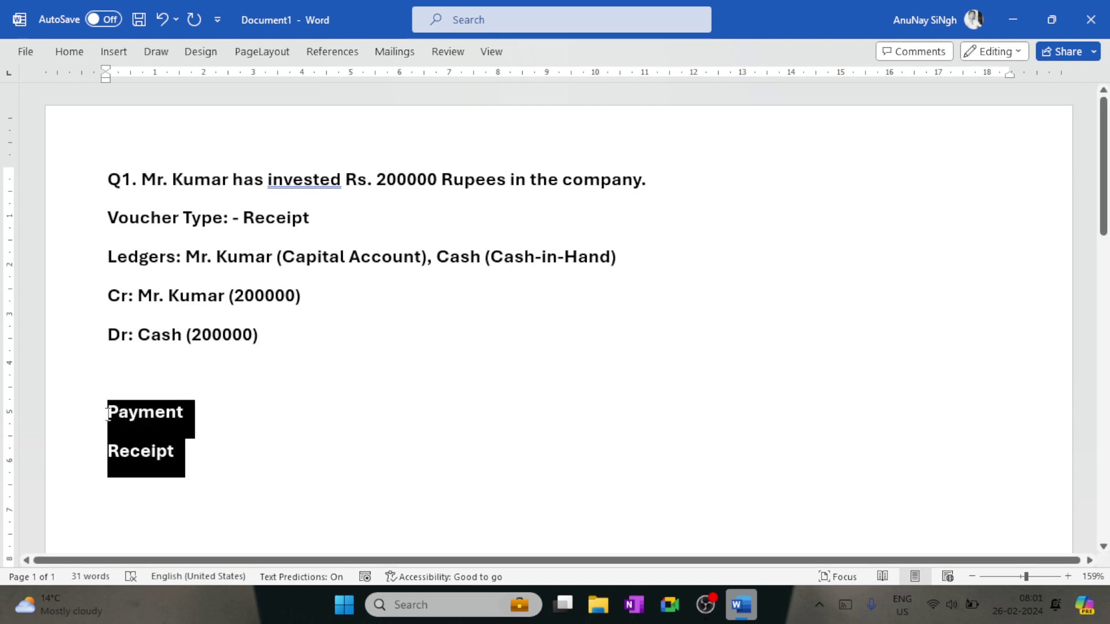
key("BackSpace")
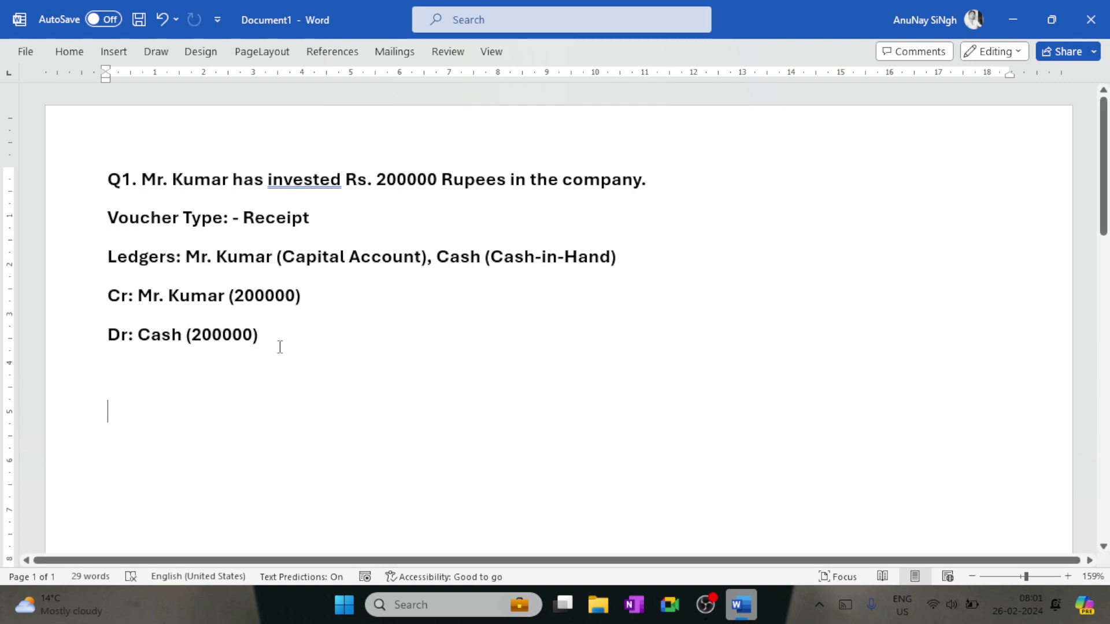
left_click_drag(280, 347, 100, 192)
key("ctrl+c")
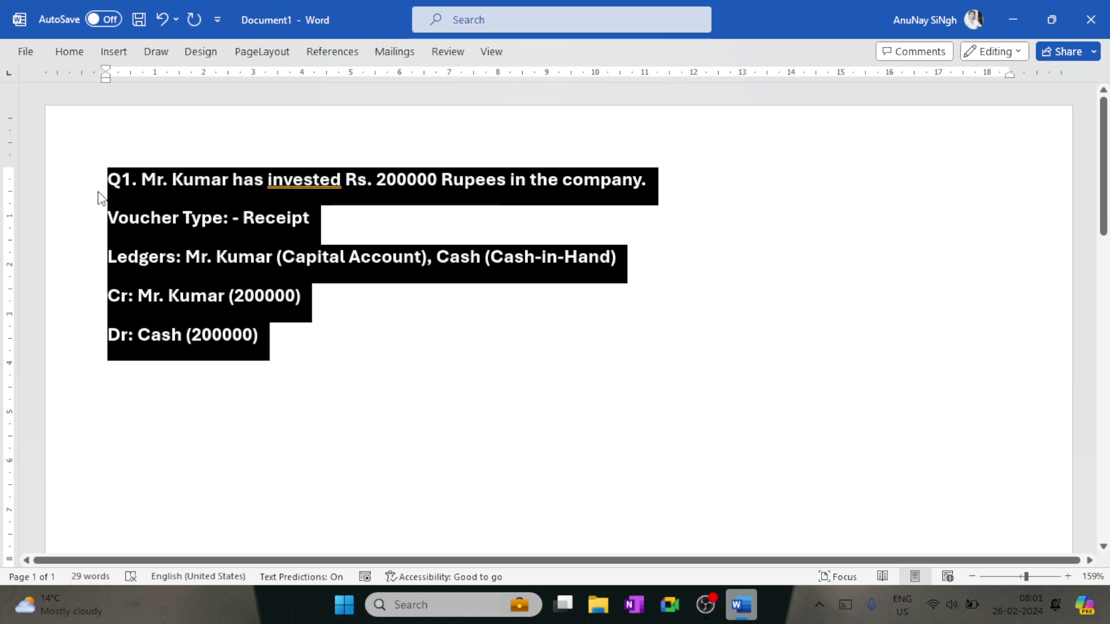
key("Down")
key("ctrl+v")
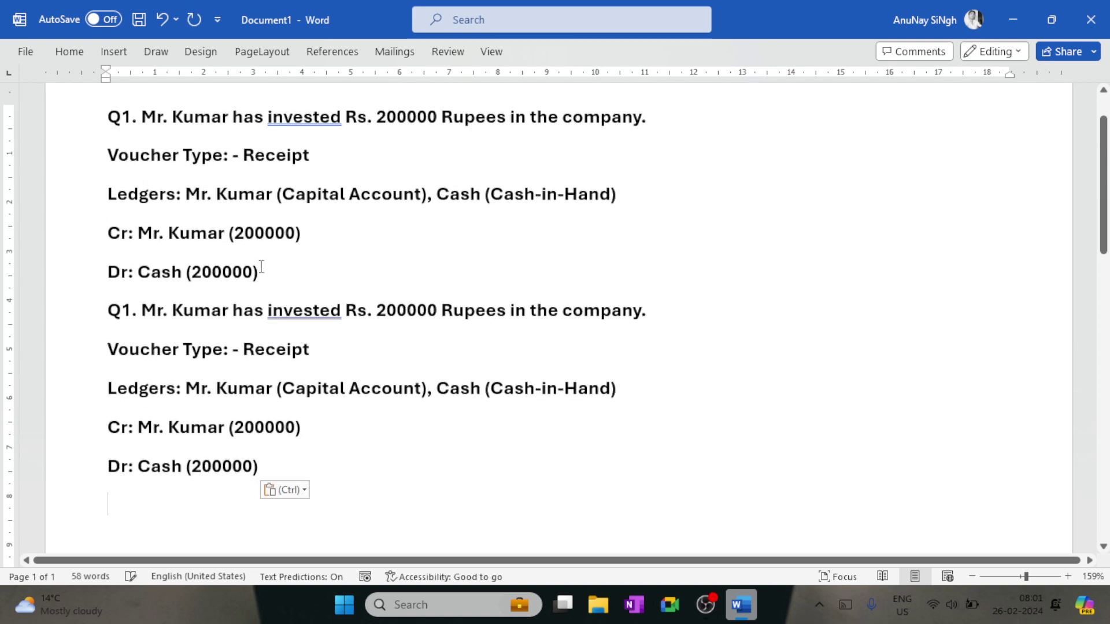
Step: Change the font color of the copied question and its answer lines to red
left_click(108, 311)
key("ctrl+shift+End")
scroll(110, 312, "up", 5)
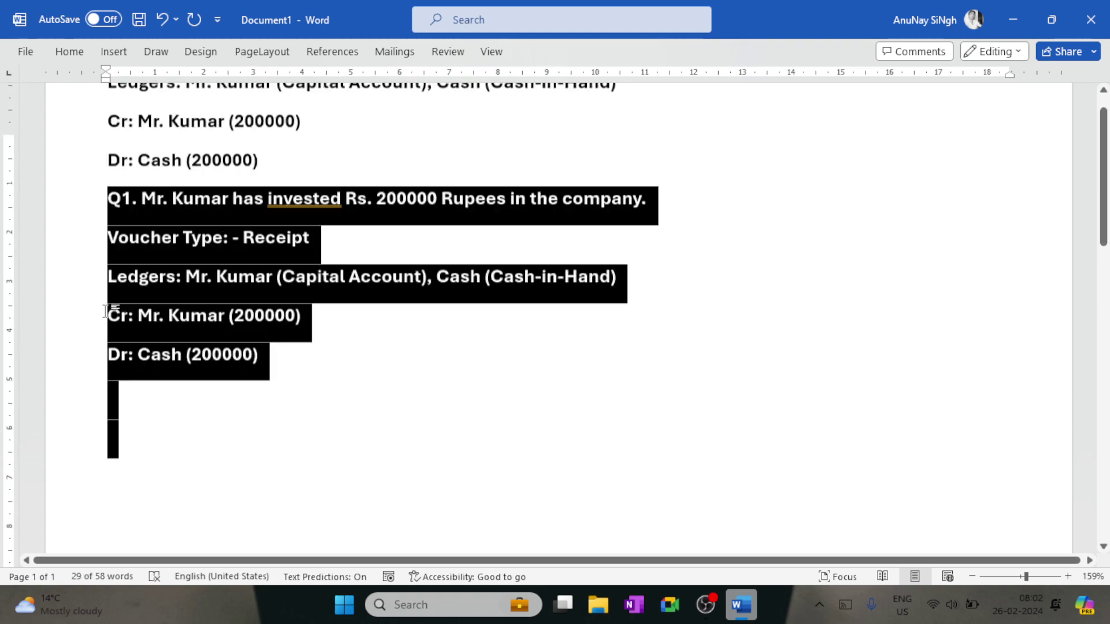
right_click(176, 379)
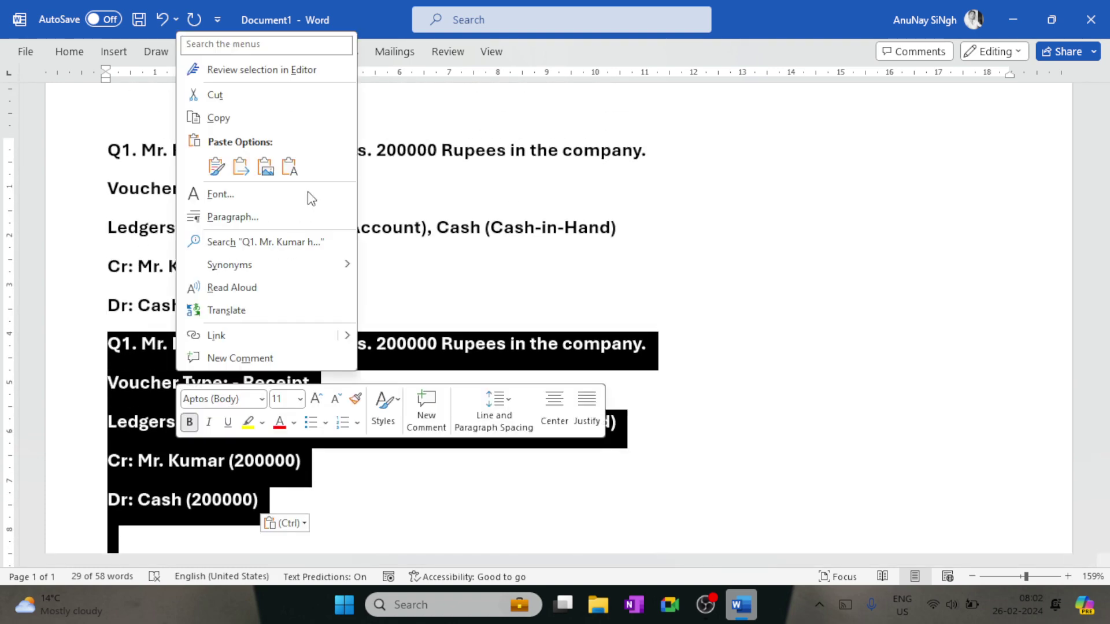
left_click(281, 427)
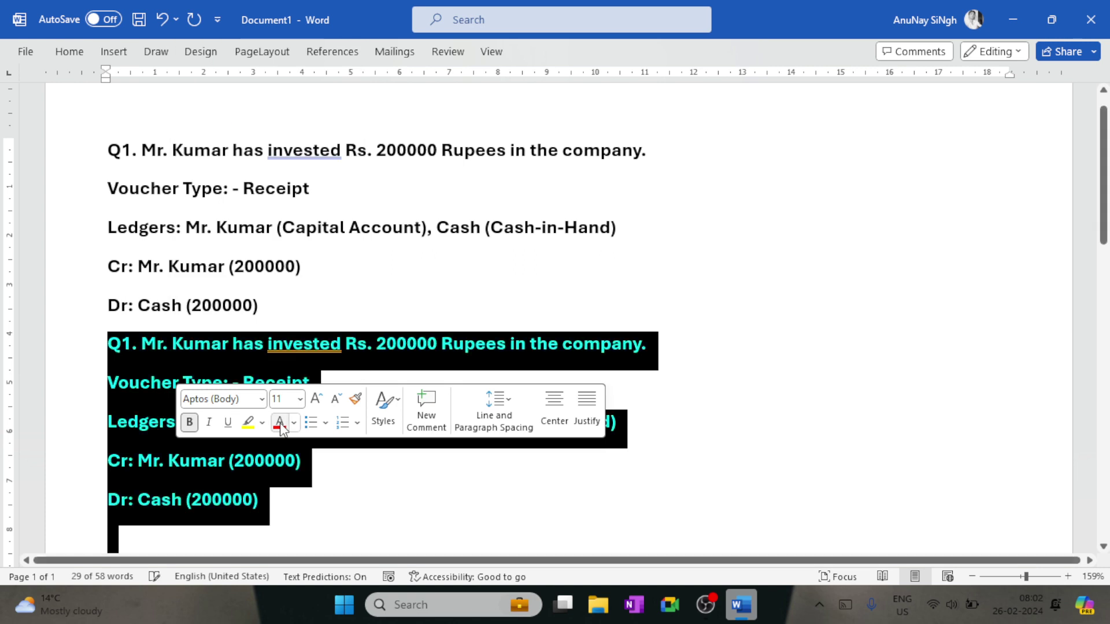
left_click(283, 467)
scroll(284, 467, "down", 2)
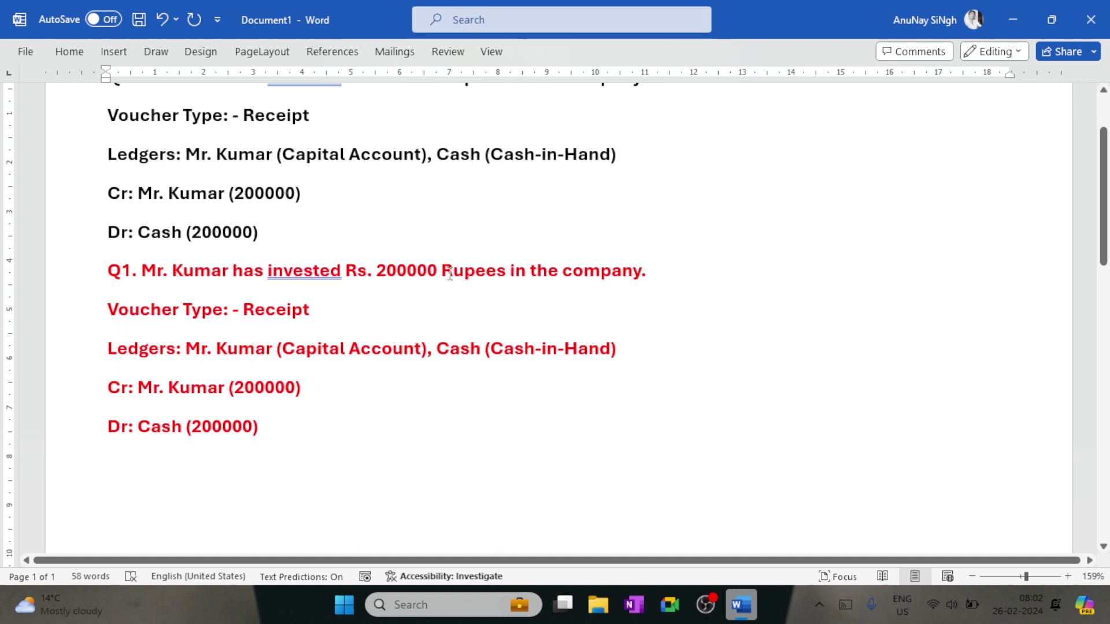
Step: Extend the red question after "company" with ", 1 lakh in cash and 1 lakh in SBI Bank by Cheque."
left_click(683, 269)
key("BackSpace")
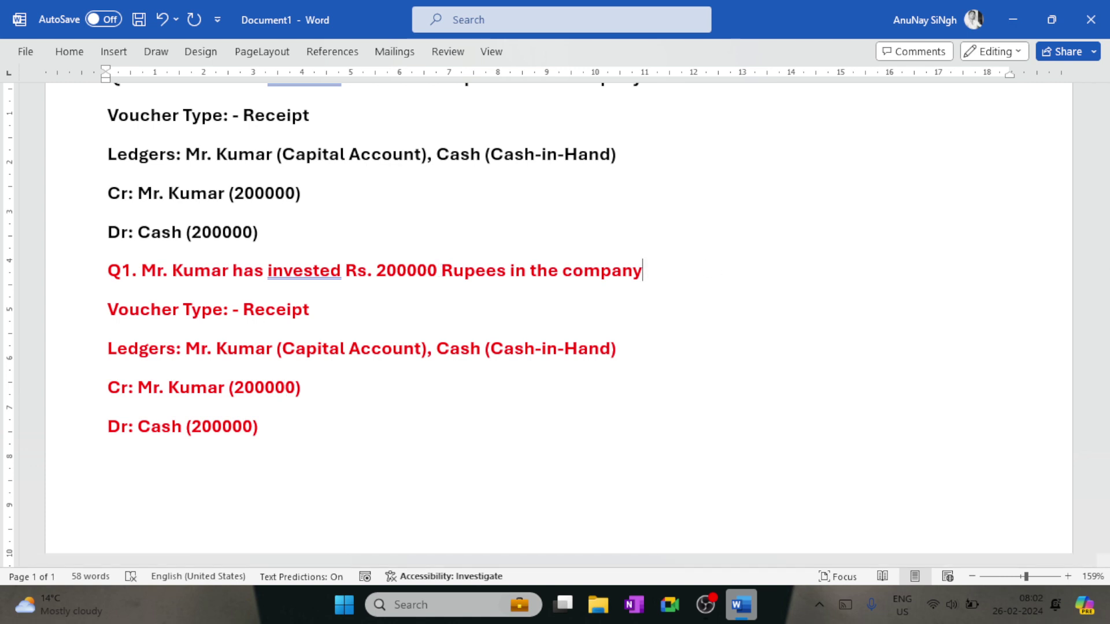
type(", 1 lakh in cas")
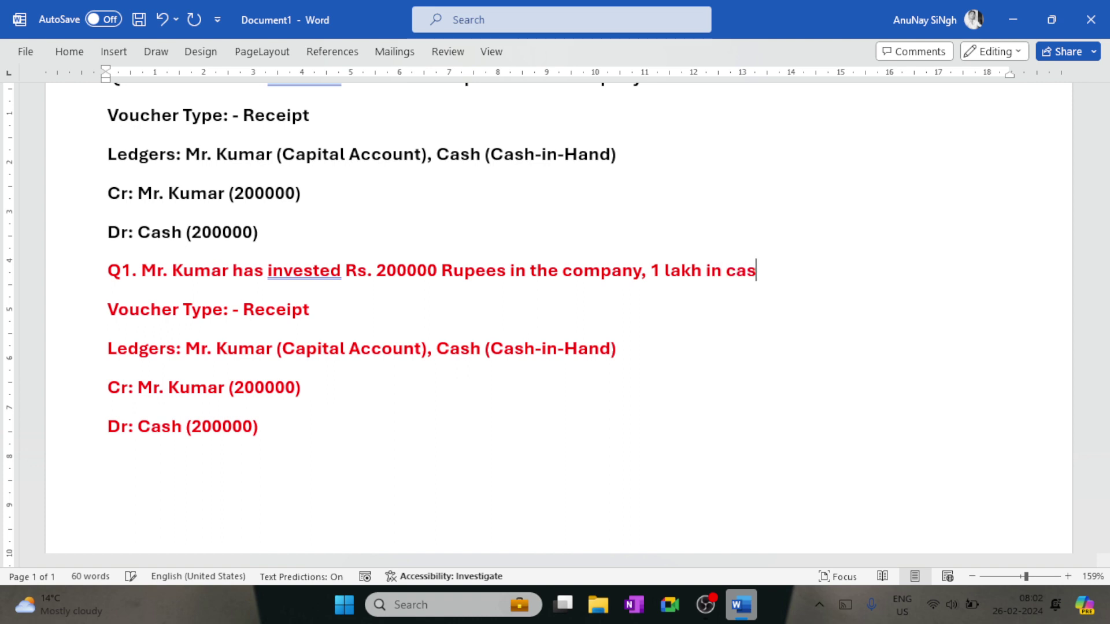
type("h and 1 lakh")
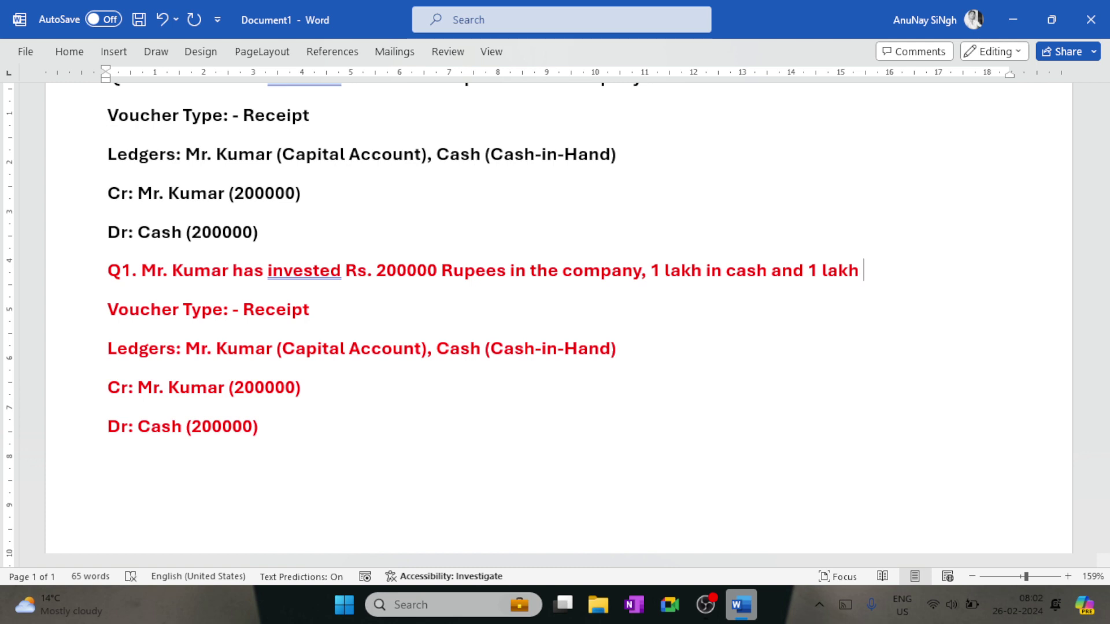
type(" in Ba")
key("BackSpace")
key("BackSpace")
type("SBI Bank")
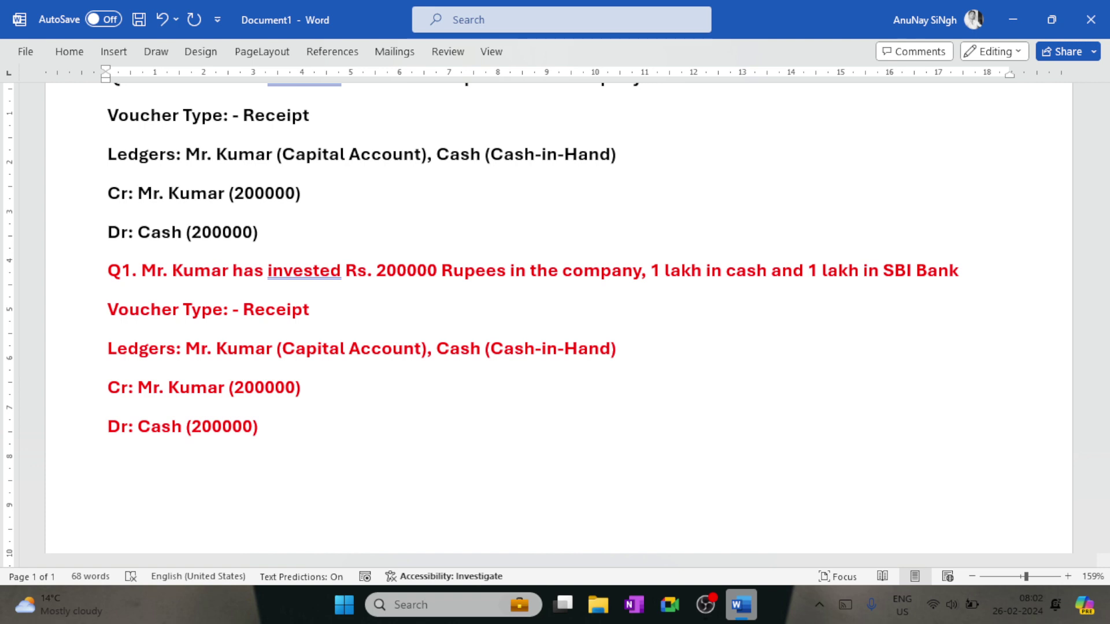
type(" by C")
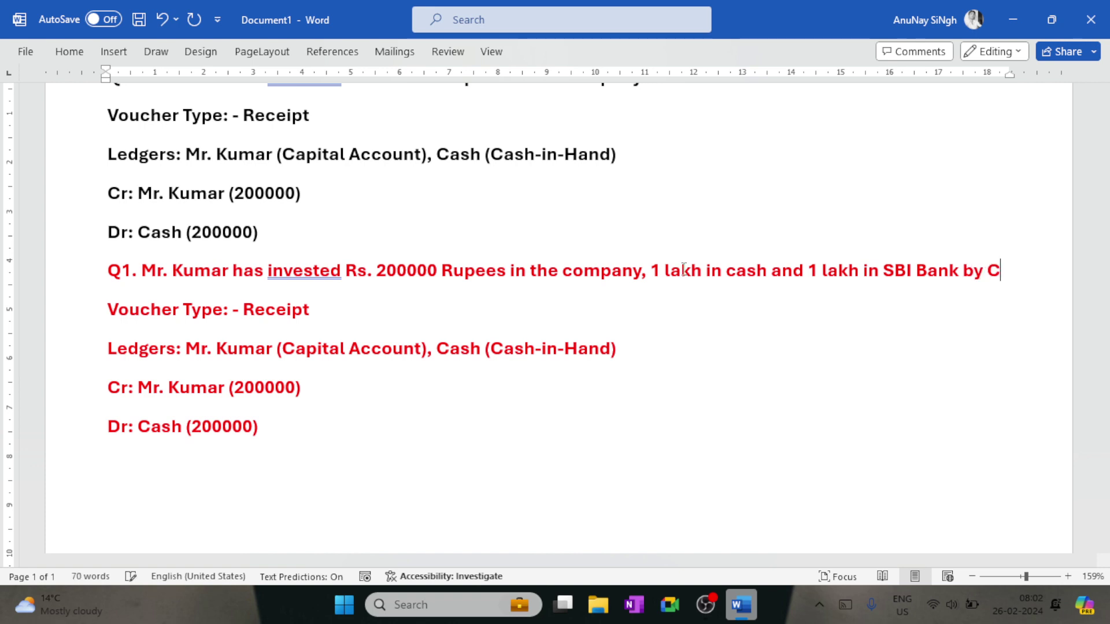
type("heque.")
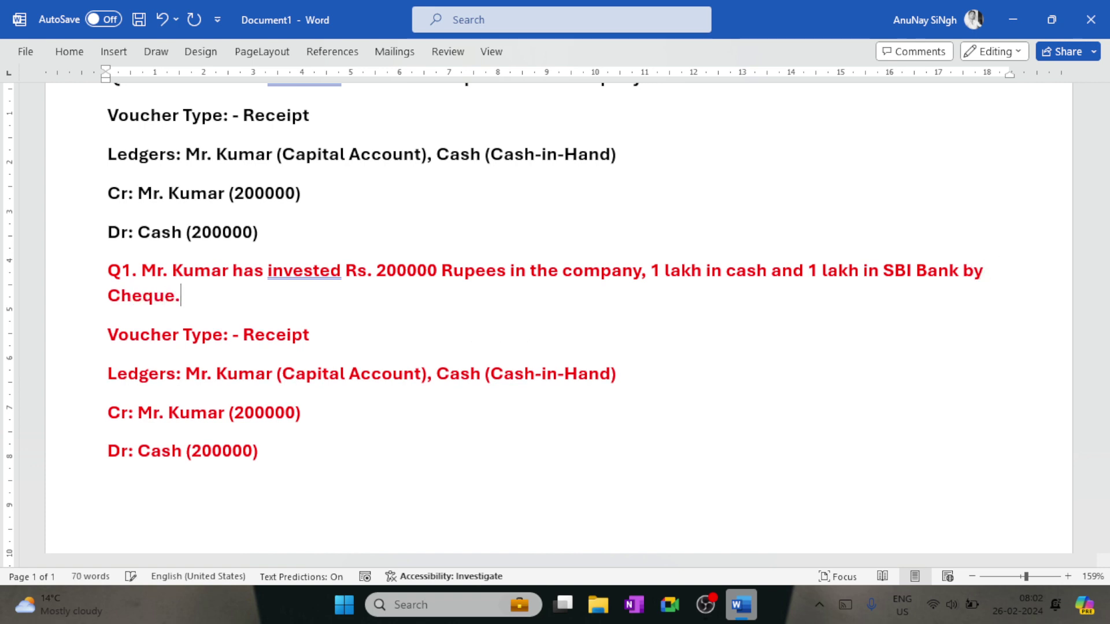
Step: Try the grammar suggestion "invested in" in the red question and remove the added "in"
left_click(303, 273)
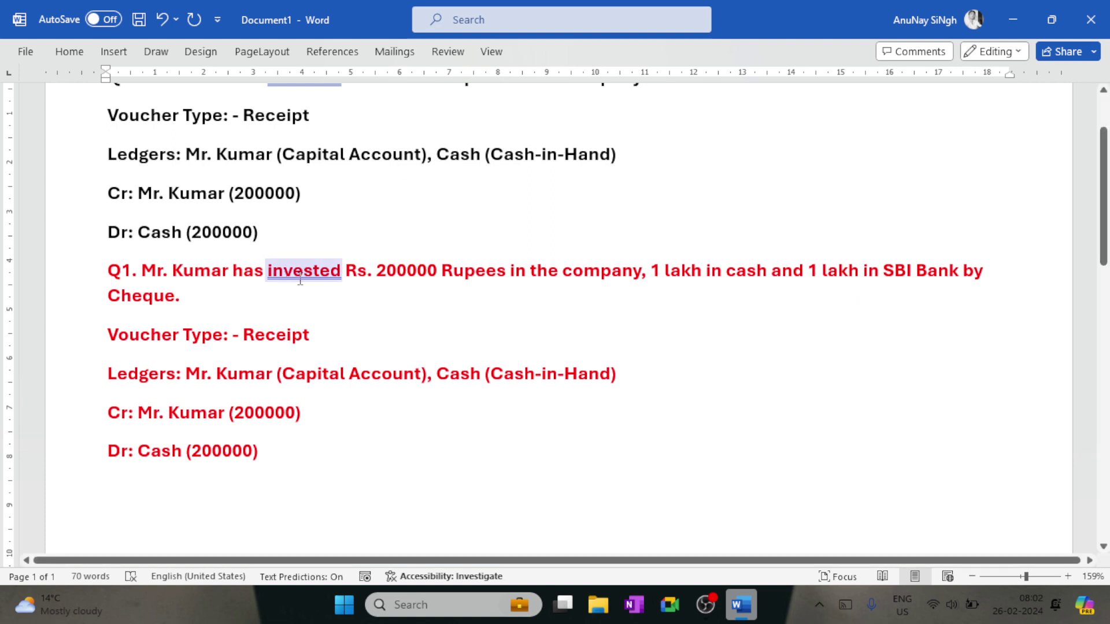
right_click(307, 279)
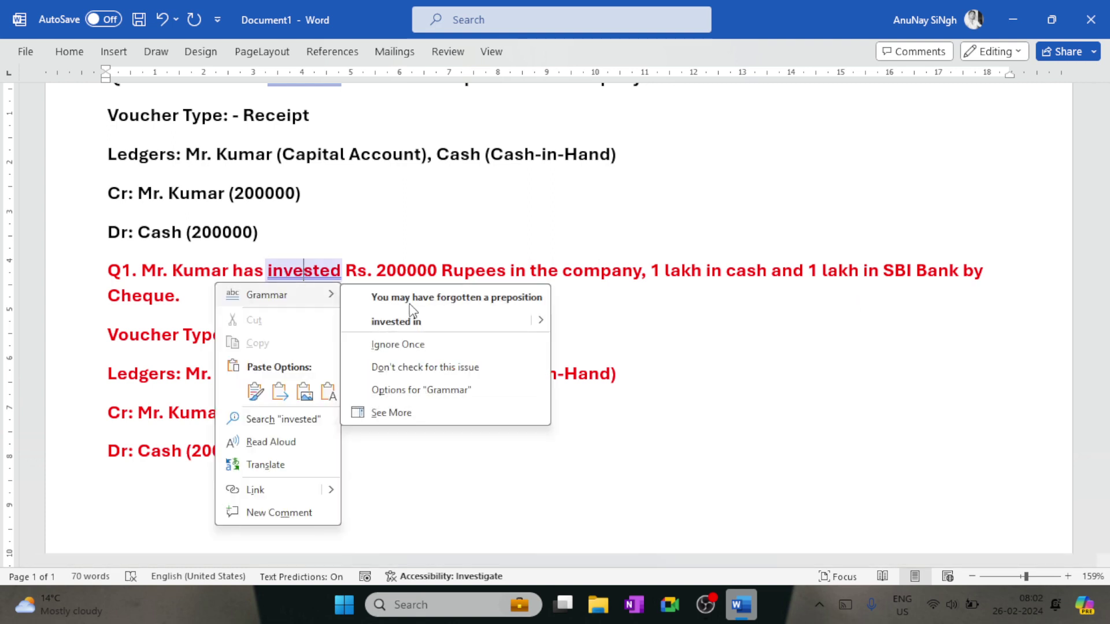
left_click(417, 321)
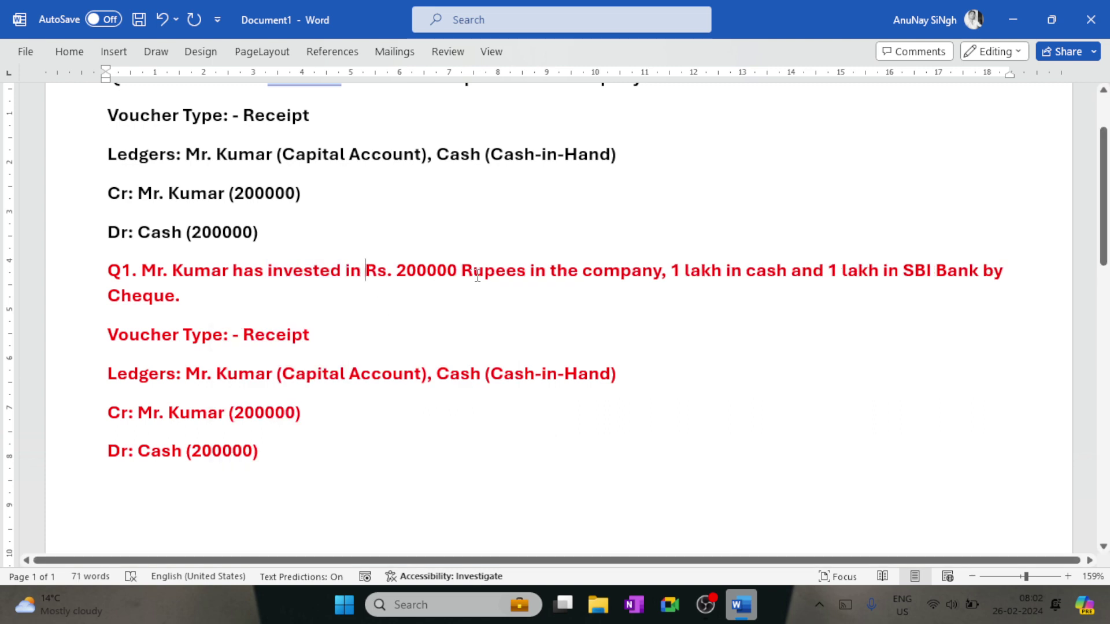
left_click(367, 273)
key("BackSpace")
key("BackSpace")
key("BackSpace")
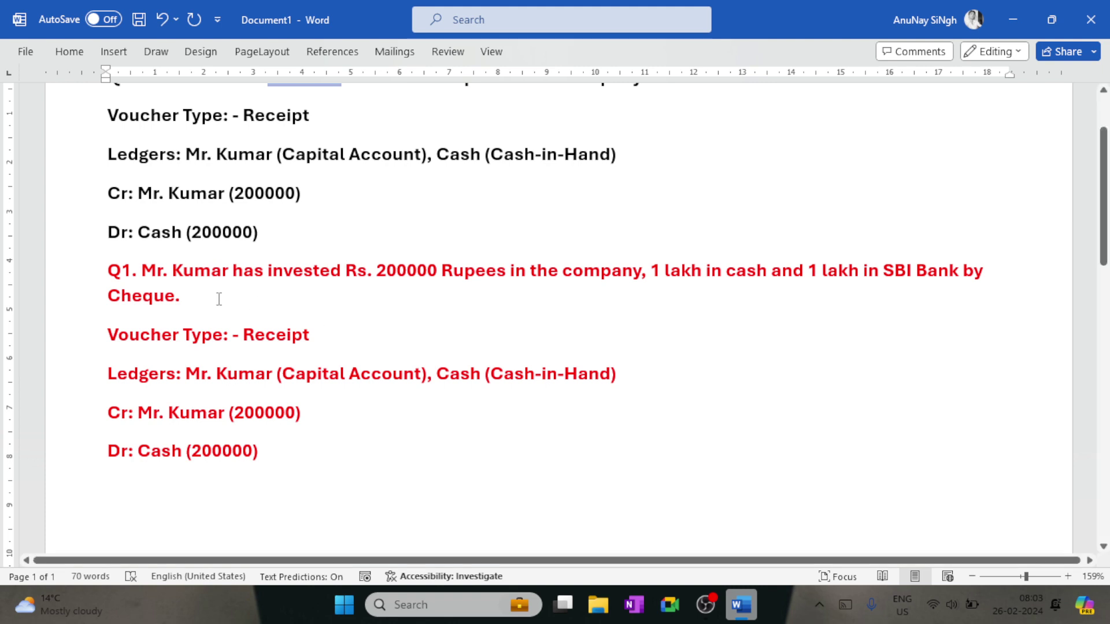
left_click_drag(141, 270, 444, 277)
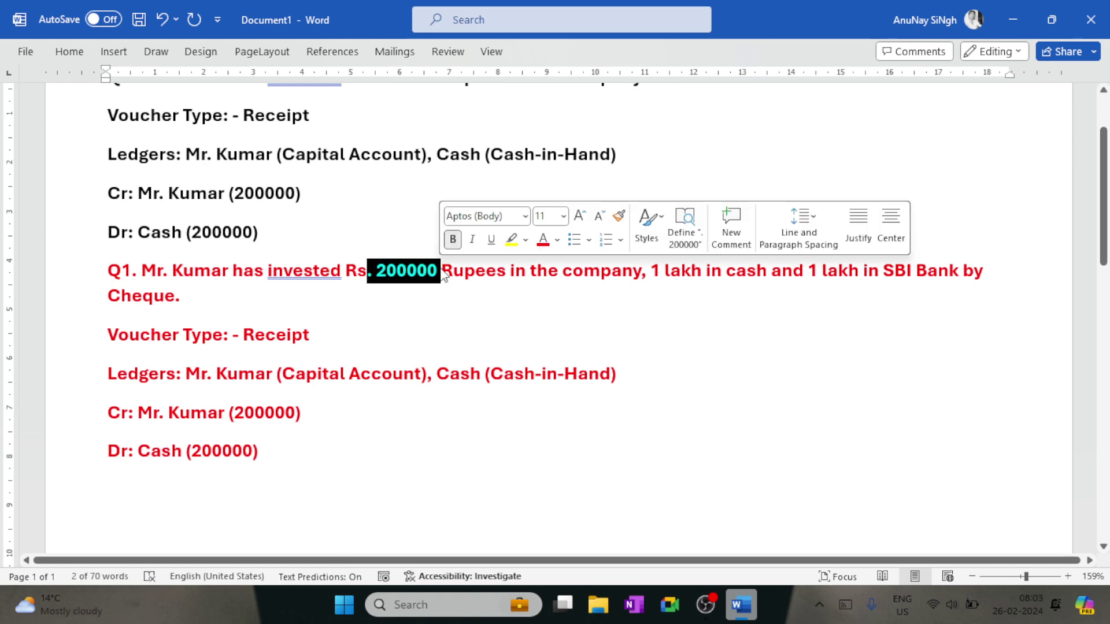
left_click(466, 274)
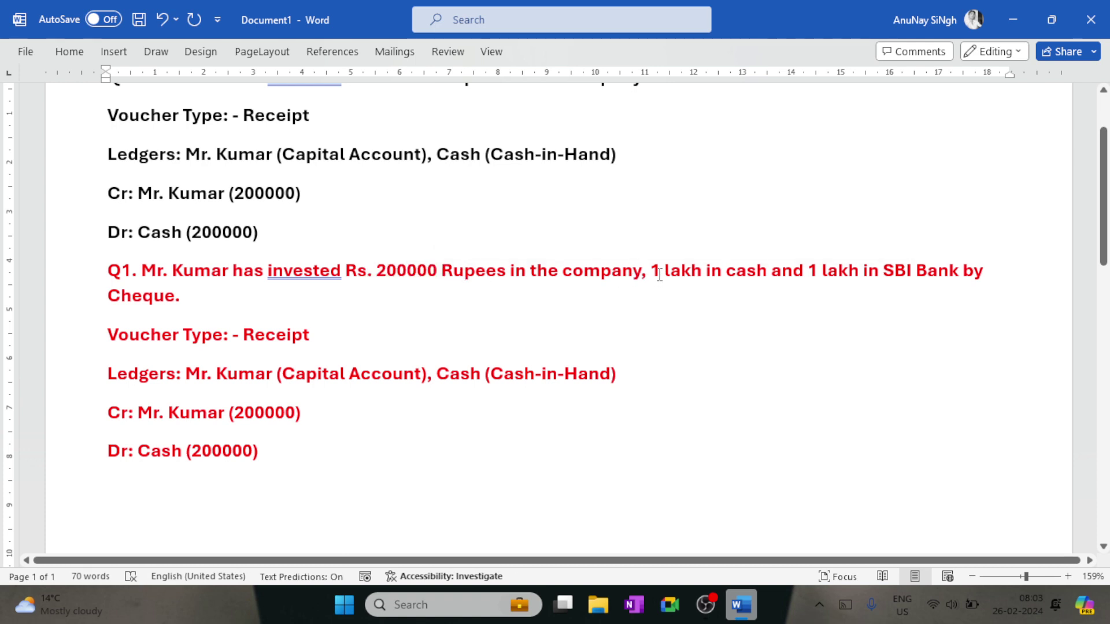
Step: Review the cash and bank split in the red question, then its voucher type and listed ledgers
left_click_drag(652, 272, 926, 275)
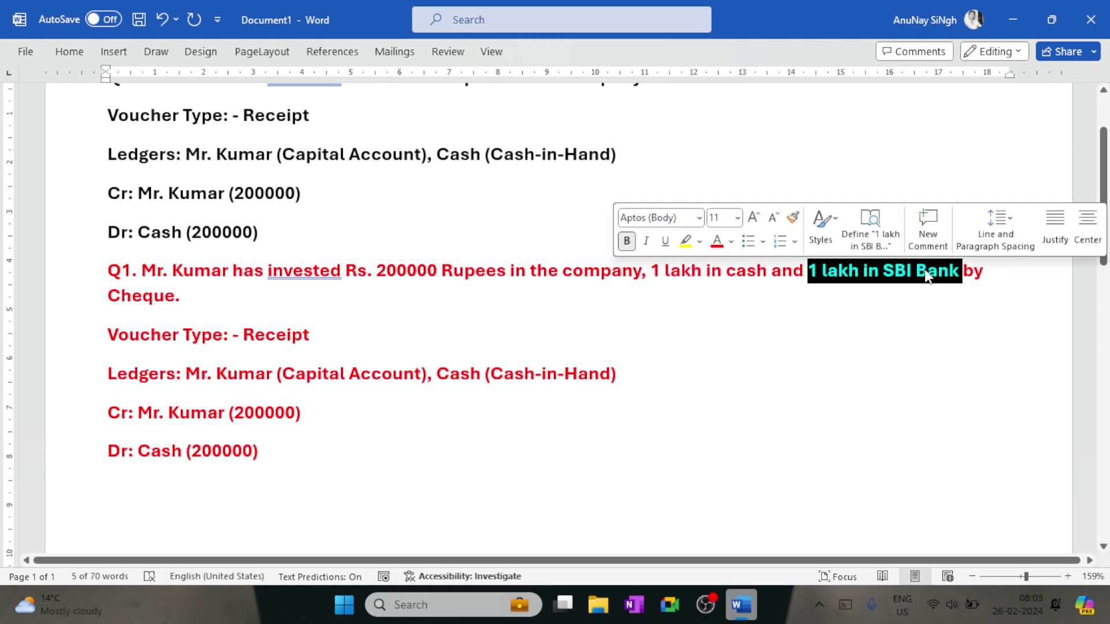
left_click(919, 272)
scroll(918, 272, "down", 3)
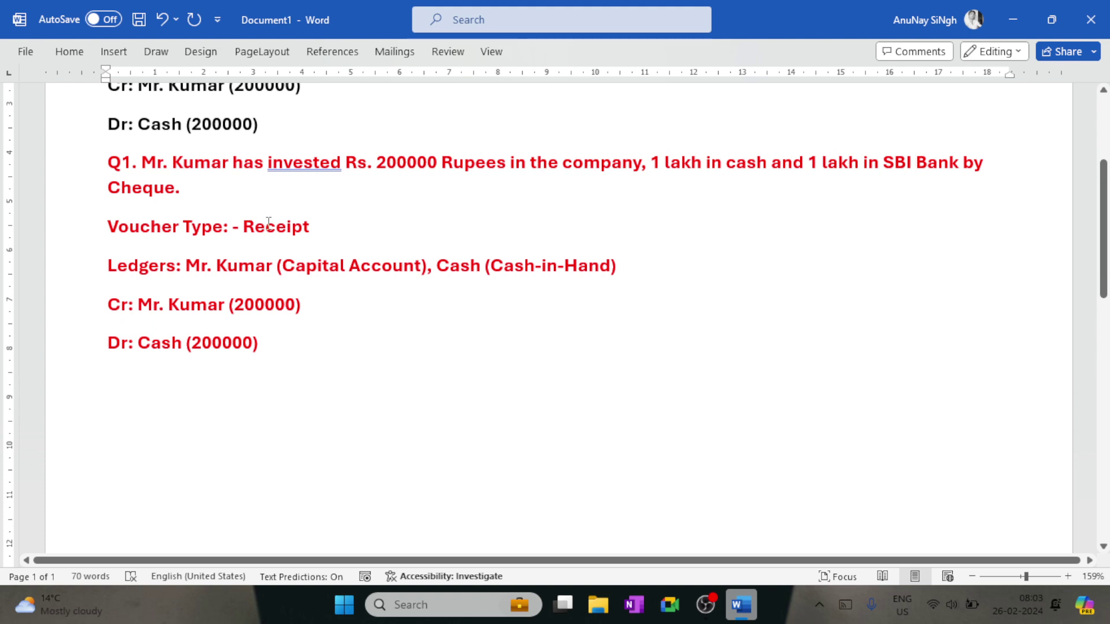
left_click_drag(310, 227, 250, 233)
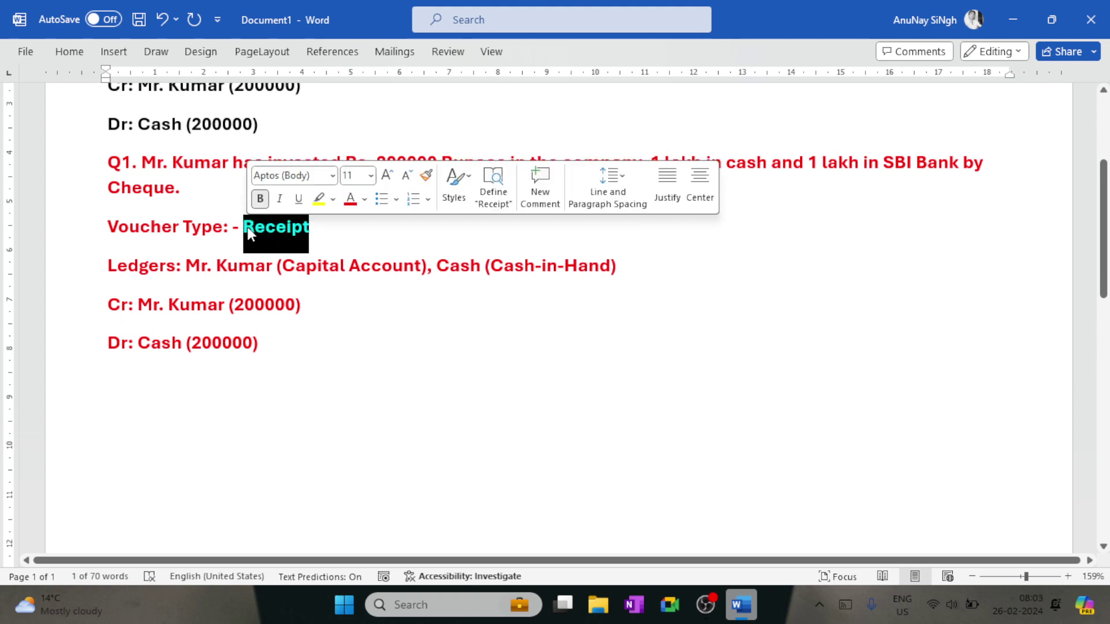
left_click(194, 265)
left_click_drag(194, 264, 255, 266)
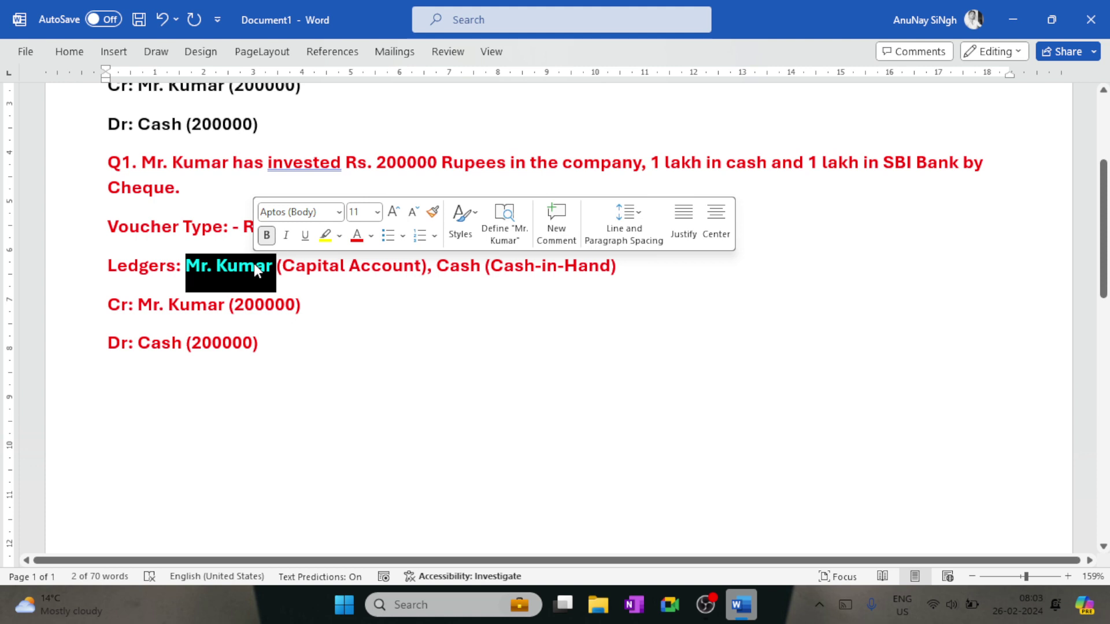
left_click(414, 266)
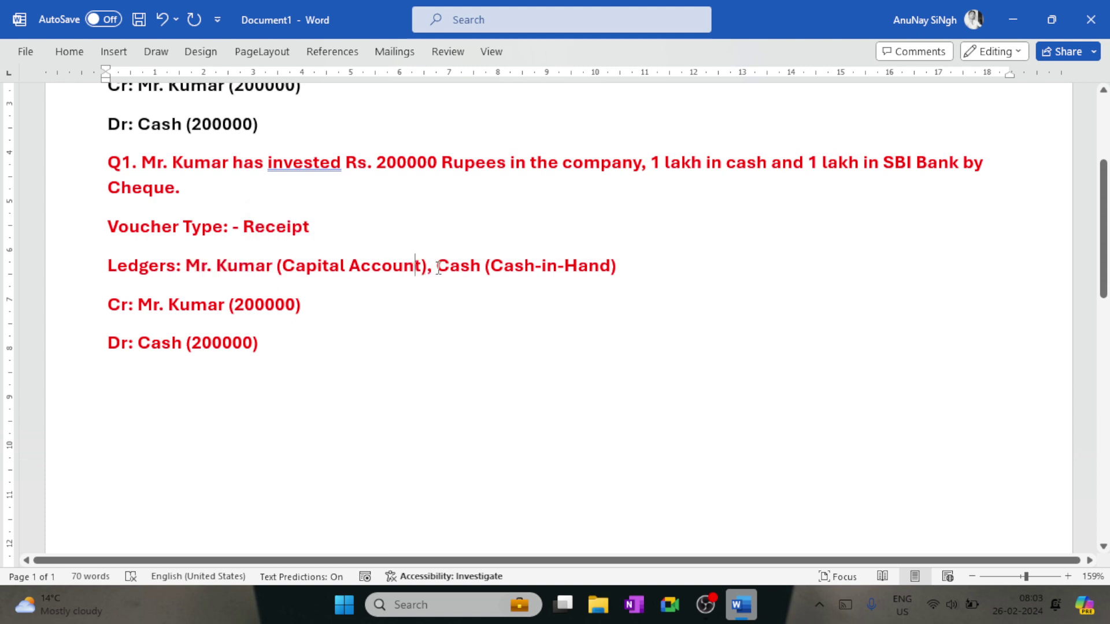
left_click_drag(437, 267, 481, 267)
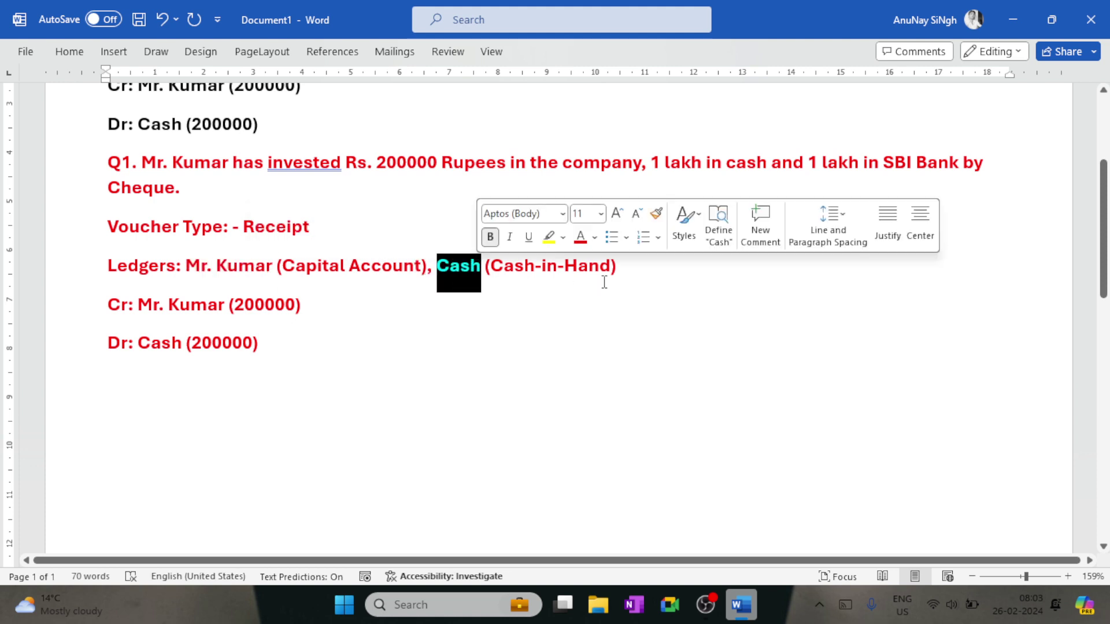
Step: Extend the red Ledgers line after Cash (Cash-in-Hand) with ", SBI Bank A/c(Bank Account)"
left_click(643, 275)
type(",")
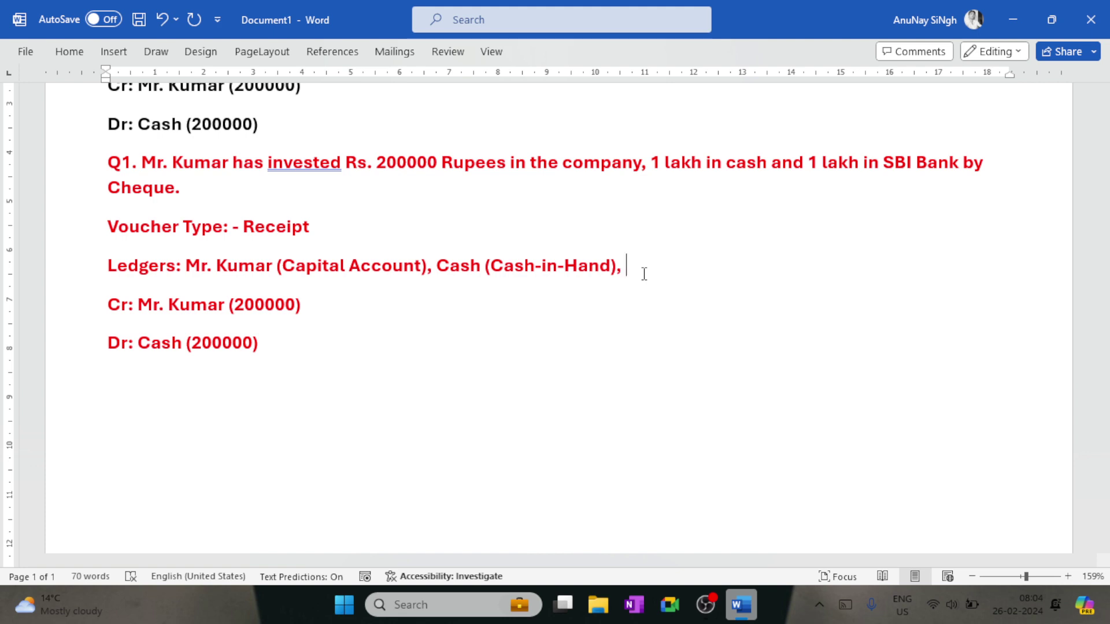
type("SBI Bank A/c")
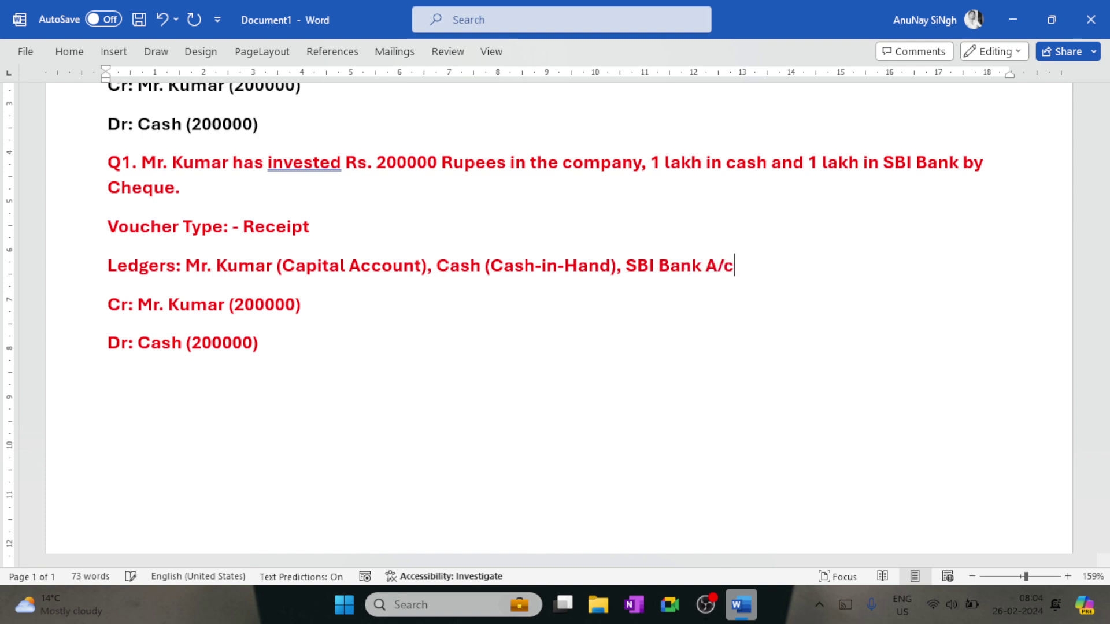
type("(")
type("Bank")
type("ccount)")
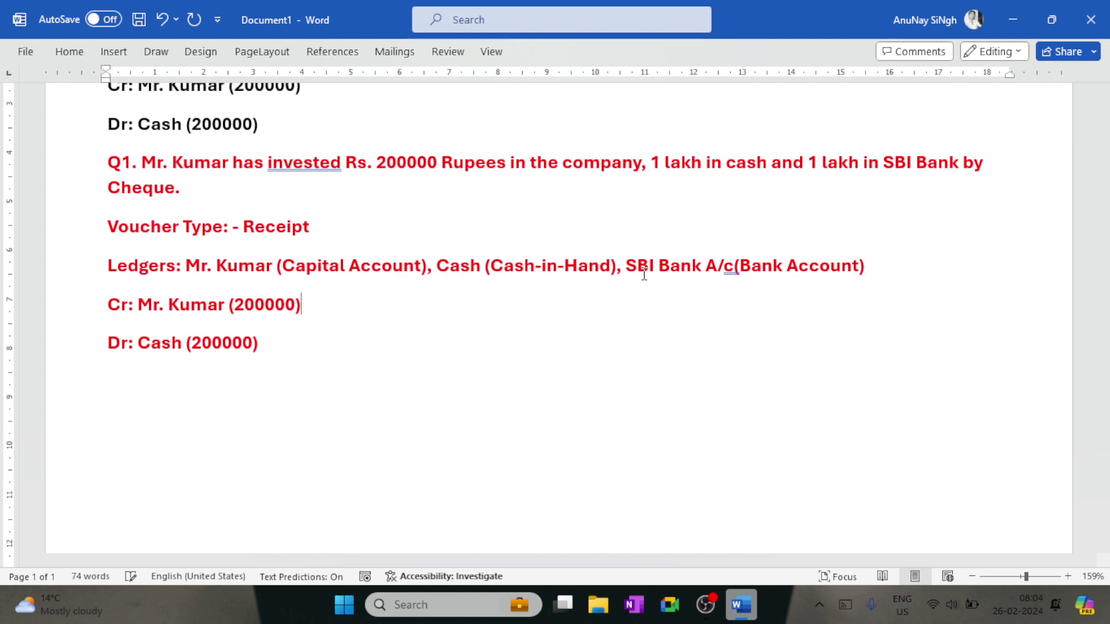
Step: Try changing the amount on the red Cr line to 100000
key("Down")
key("Left")
key("Left")
key("Left")
key("Left")
key("Left")
key("Left")
key("BackSpace")
type("1")
Step: Set the amount on the red Dr: Cash line to 100000 and start a new line below it
key("Down")
key("Left")
key("Left")
key("Left")
key("Left")
key("BackSpace")
type("1")
key("Right")
key("Right")
key("Right")
key("Right")
key("Right")
key("Return")
Step: Set the amount on the red Cr line back to 200000
key("Up")
key("Up")
key("Up")
key("Down")
key("Right")
key("Right")
key("Right")
key("Right")
key("Right")
key("Right")
key("Right")
key("Right")
key("Right")
key("Right")
key("Right")
key("Right")
key("Right")
key("Right")
key("Right")
key("Delete")
type("2")
Step: Add the debit entry "Dr: SBI Bank A/c (100000)" on the new line below the red Cash entry
key("Down")
key("Down")
type("Dr")
type(": -")
key("BackSpace")
type("SBI BA")
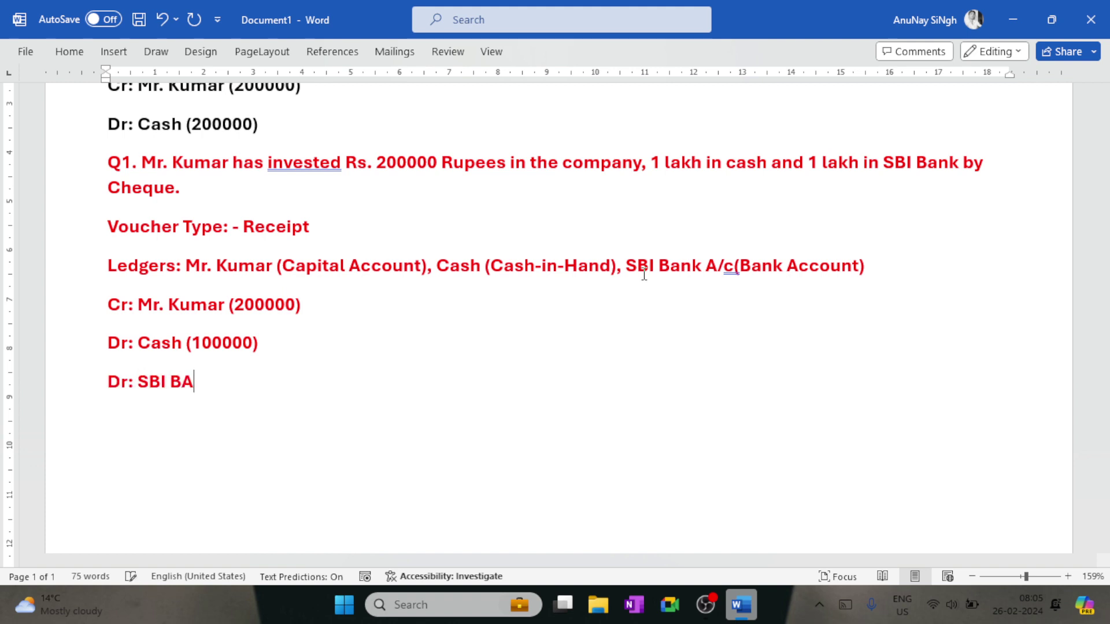
key("BackSpace")
type("ank A/c (10000")
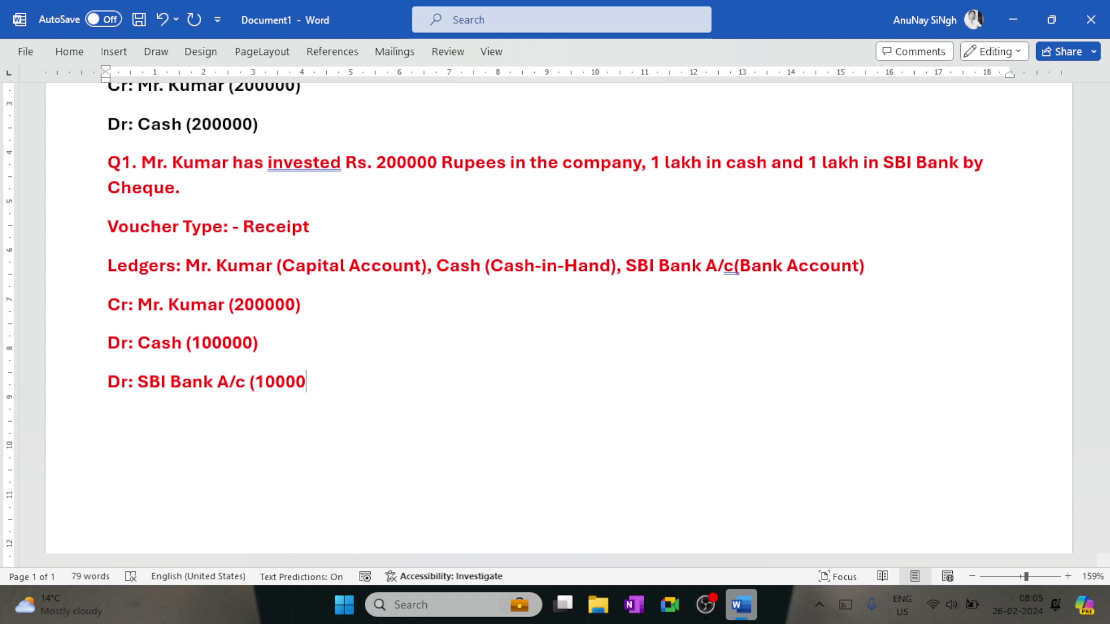
type("0)")
Step: Compare the red credit amount with the Cash and SBI Bank debit amounts
key("shift+Home")
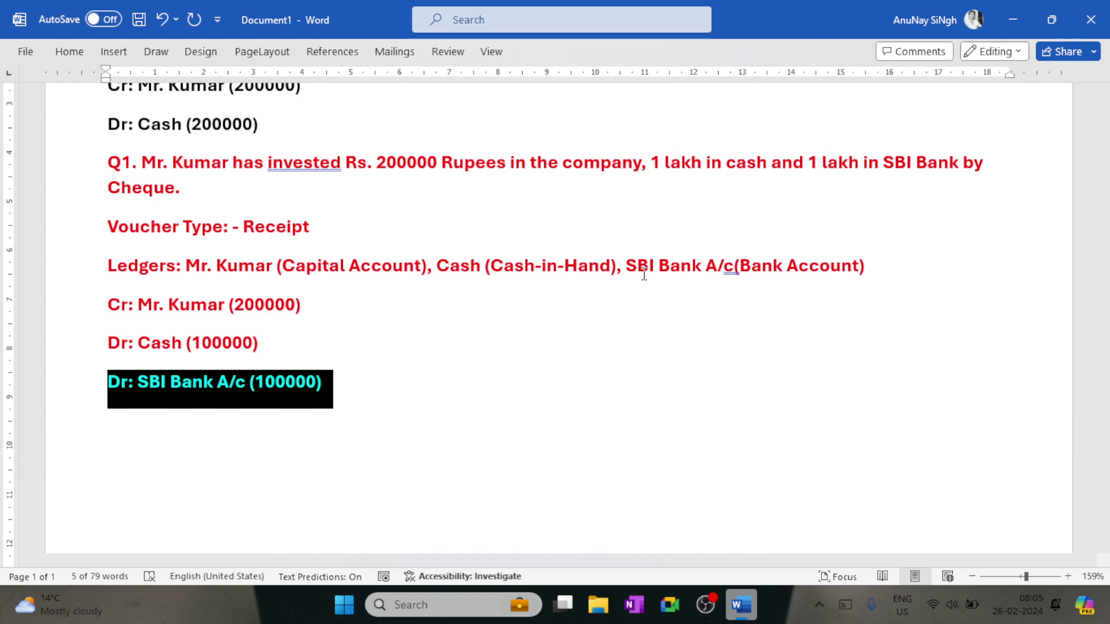
left_click(336, 383)
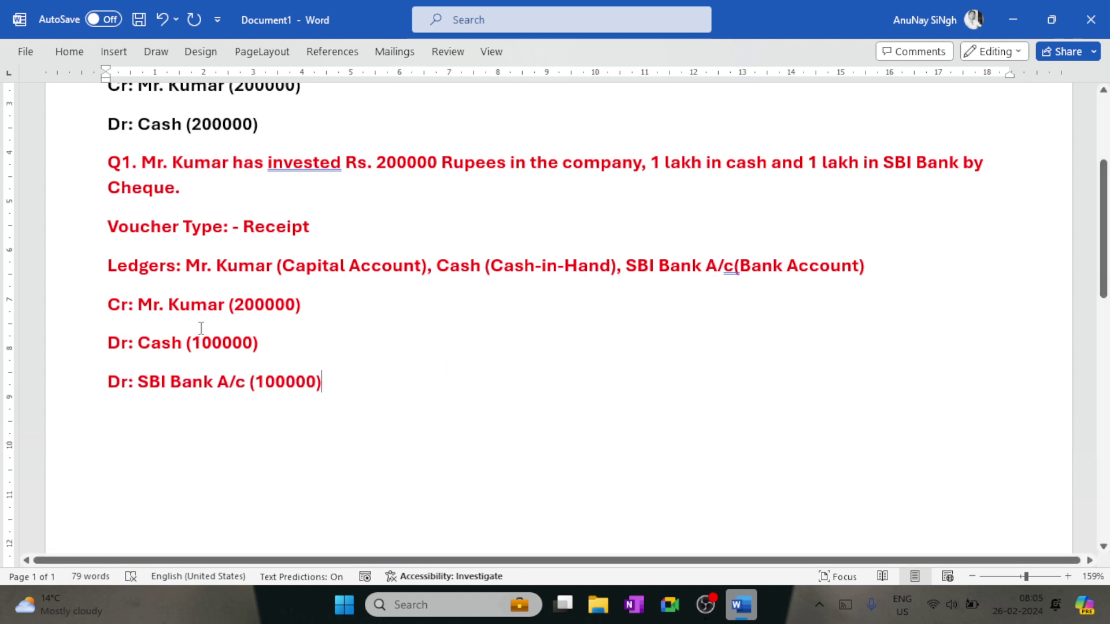
left_click_drag(340, 384, 308, 303)
left_click(248, 307)
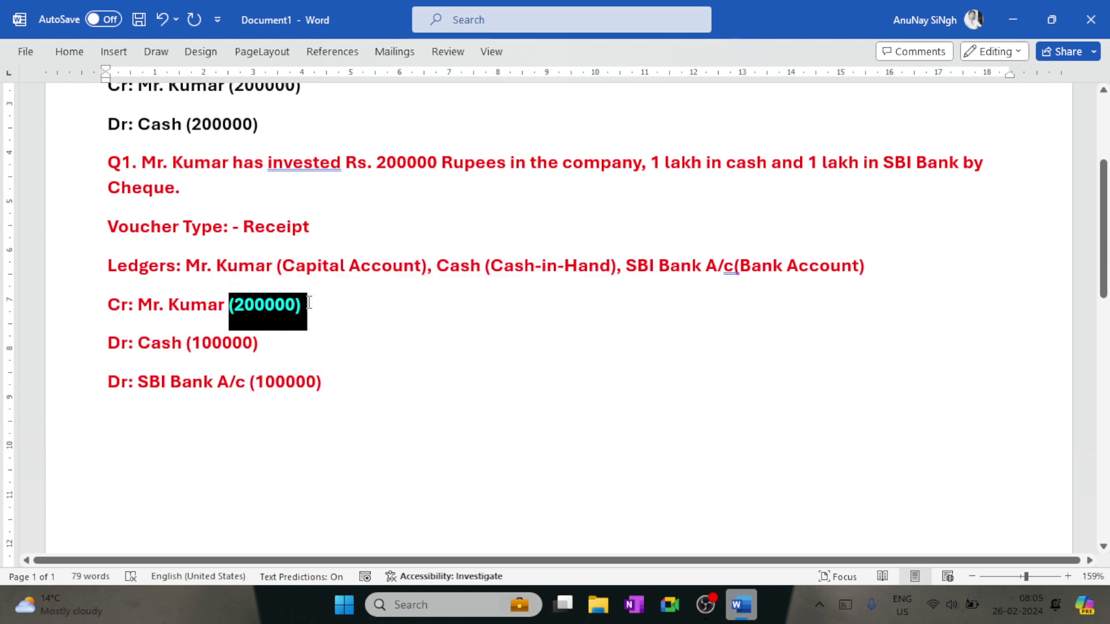
left_click(192, 344)
left_click_drag(192, 344, 325, 380)
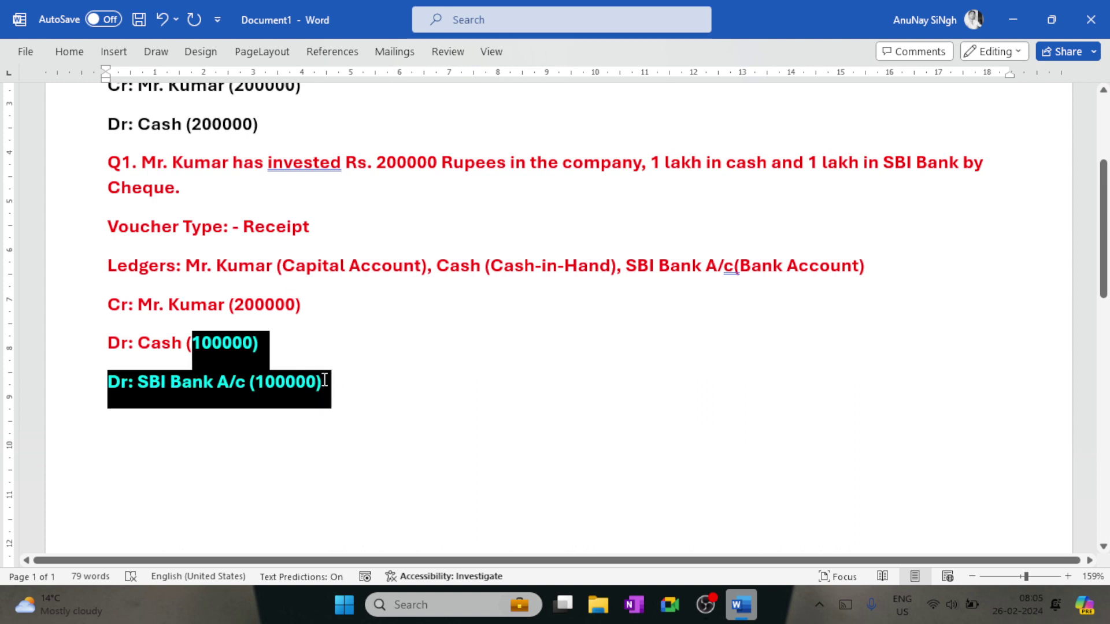
left_click(324, 380)
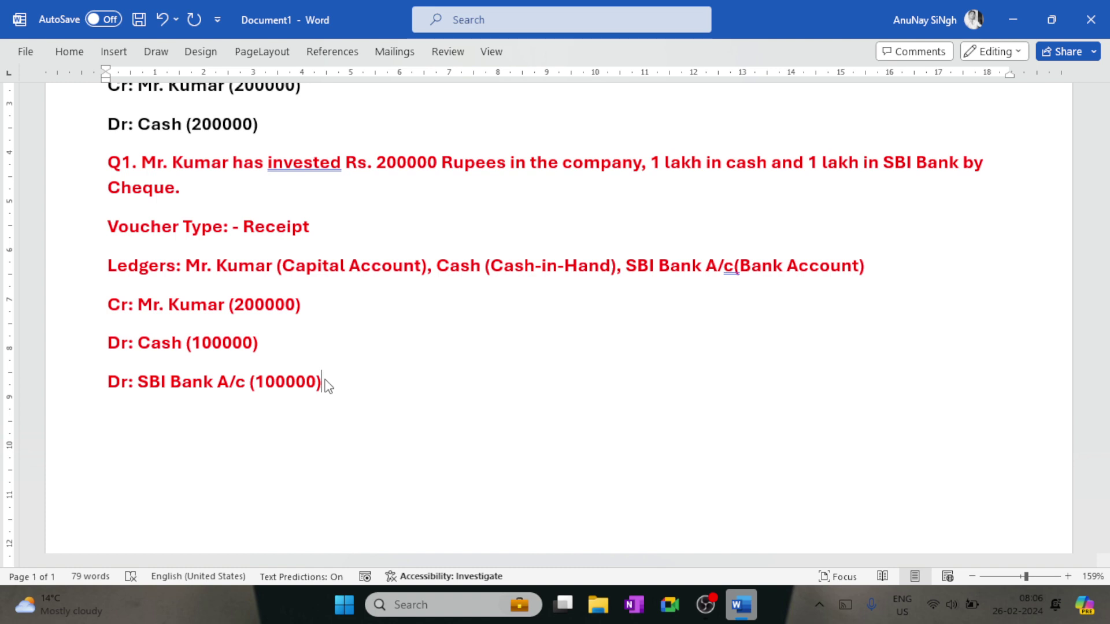
Step: Renumber the red question as Q2
scroll(327, 384, "up", 3)
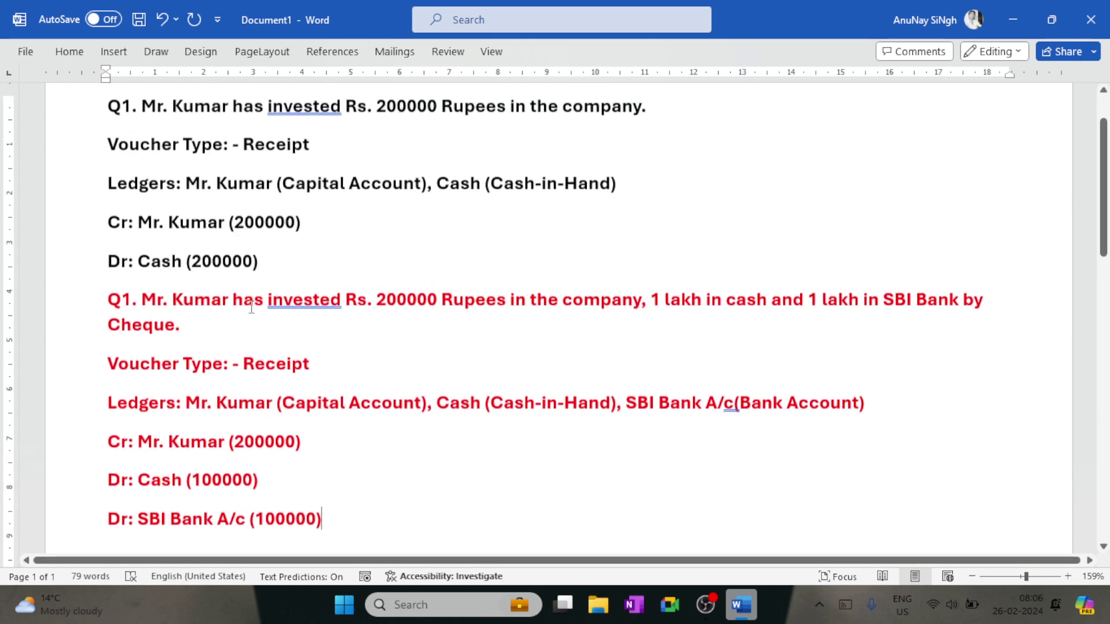
left_click(132, 302)
key("BackSpace")
type("2")
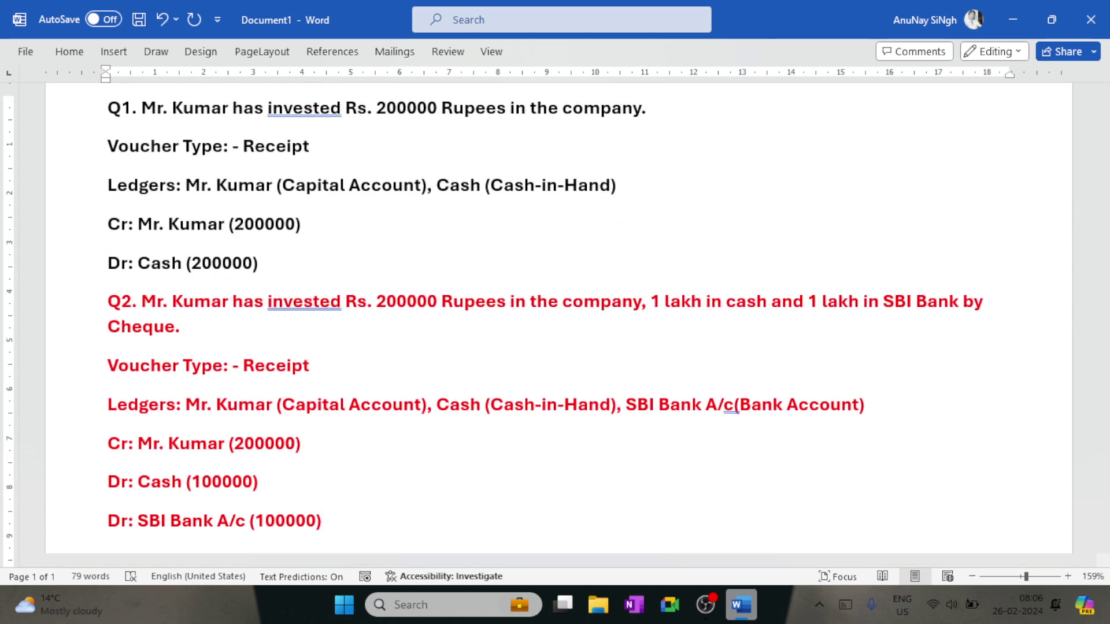
Step: Switch to TallyPrime by launching it from the desktop and continue in educational mode
key("super+d")
left_click(414, 294)
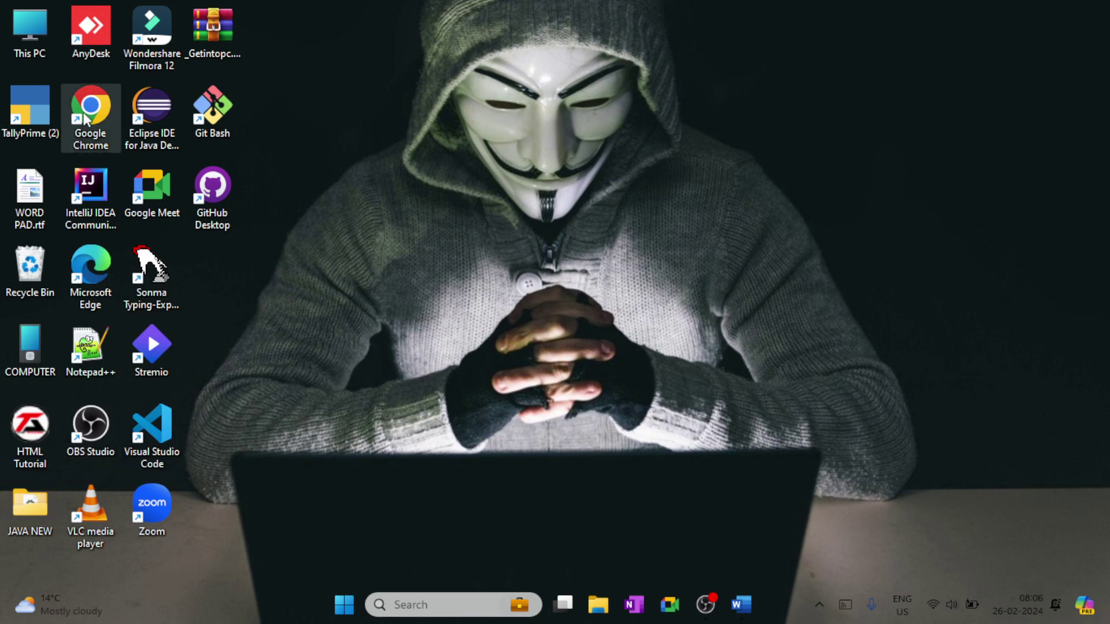
double_click(26, 108)
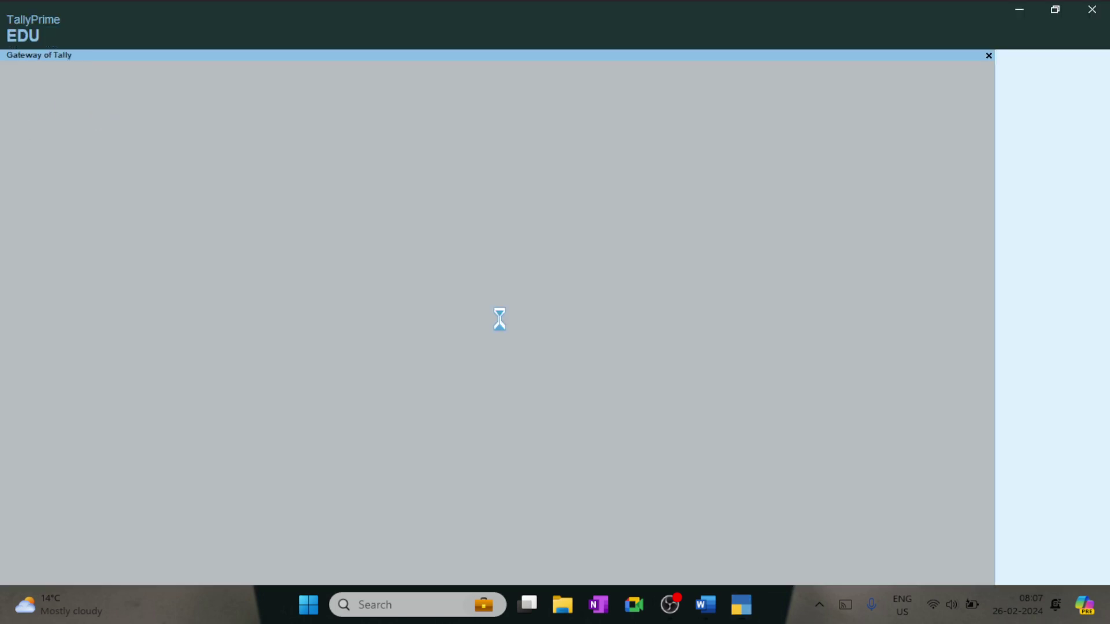
key("t")
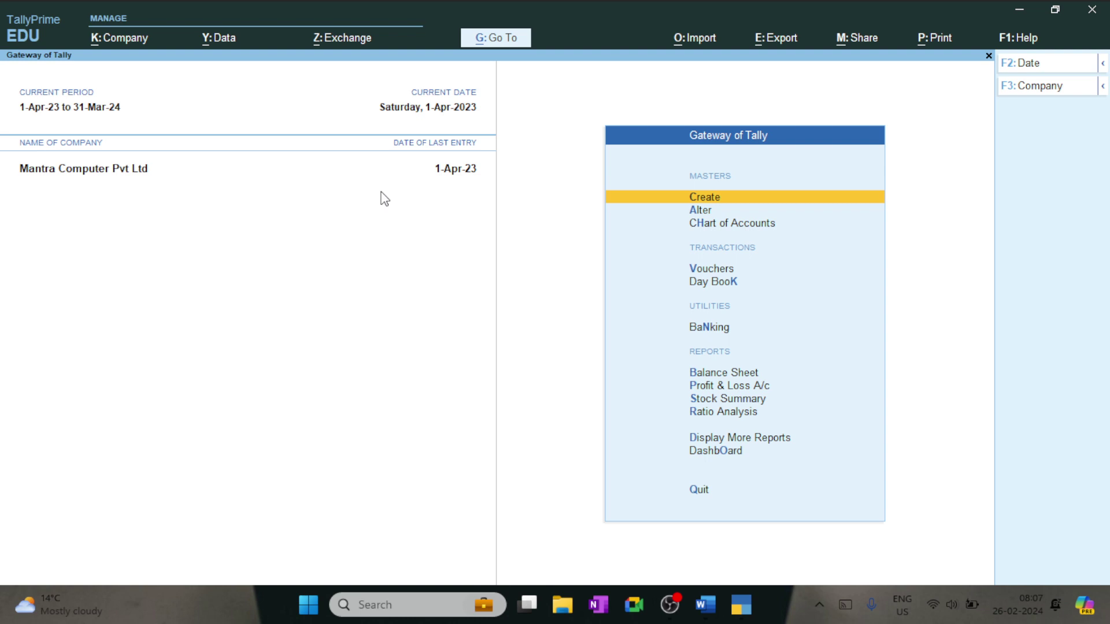
key("v")
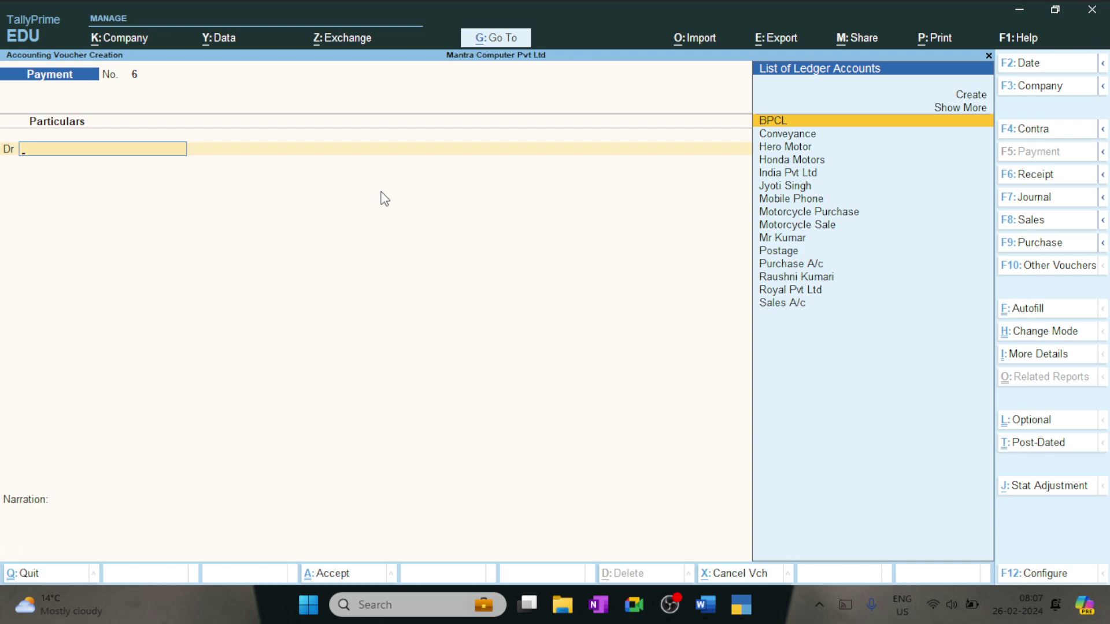
key("Escape")
key("y")
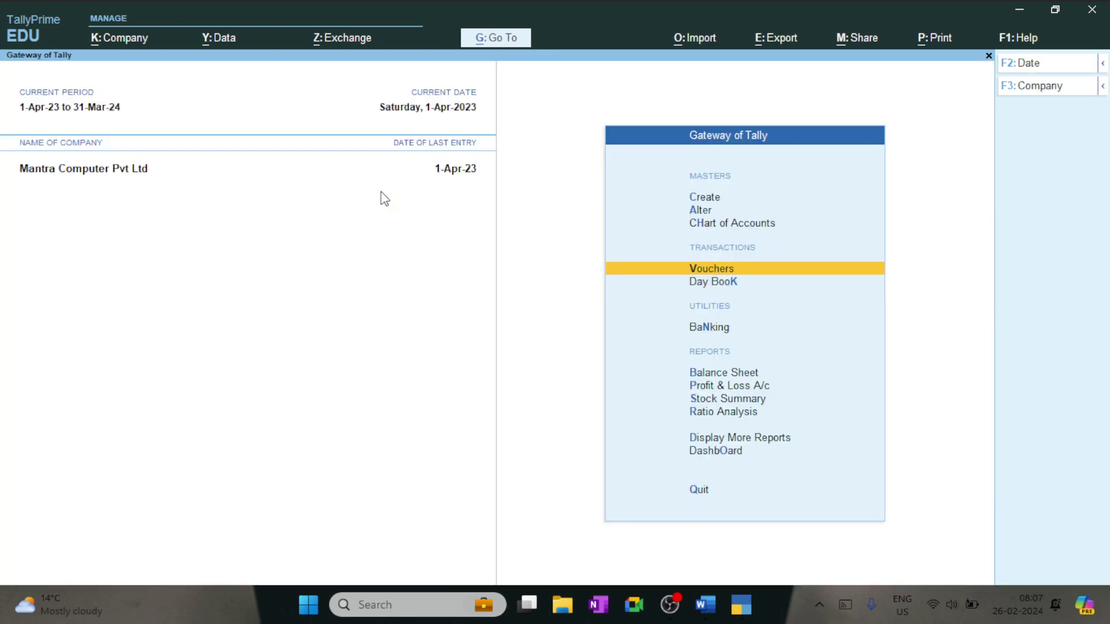
key("Down")
key("Up")
key("Up")
key("Up")
key("Up")
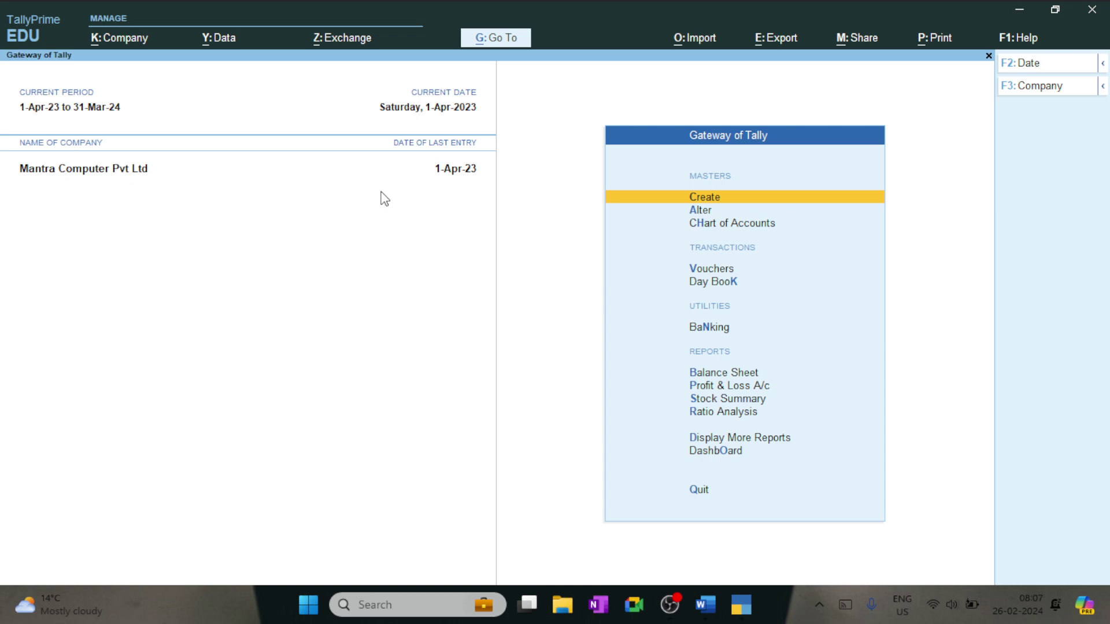
key("ctrl")
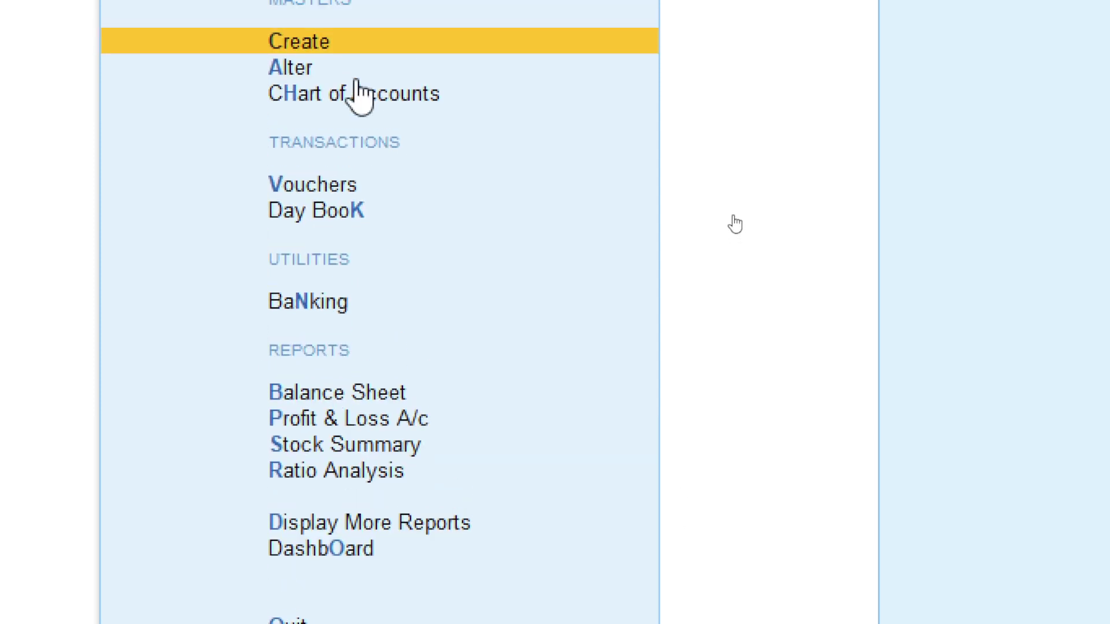
Step: Open accounting voucher creation for Mantra Computer Pvt Ltd, quit it once, and reopen it
key("v")
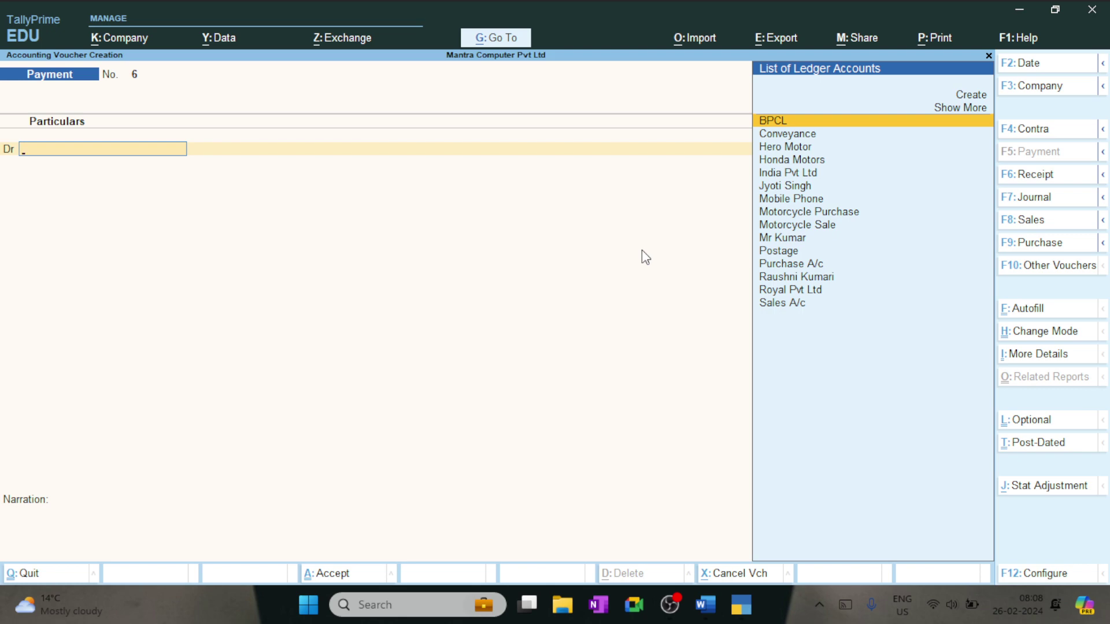
key("Escape")
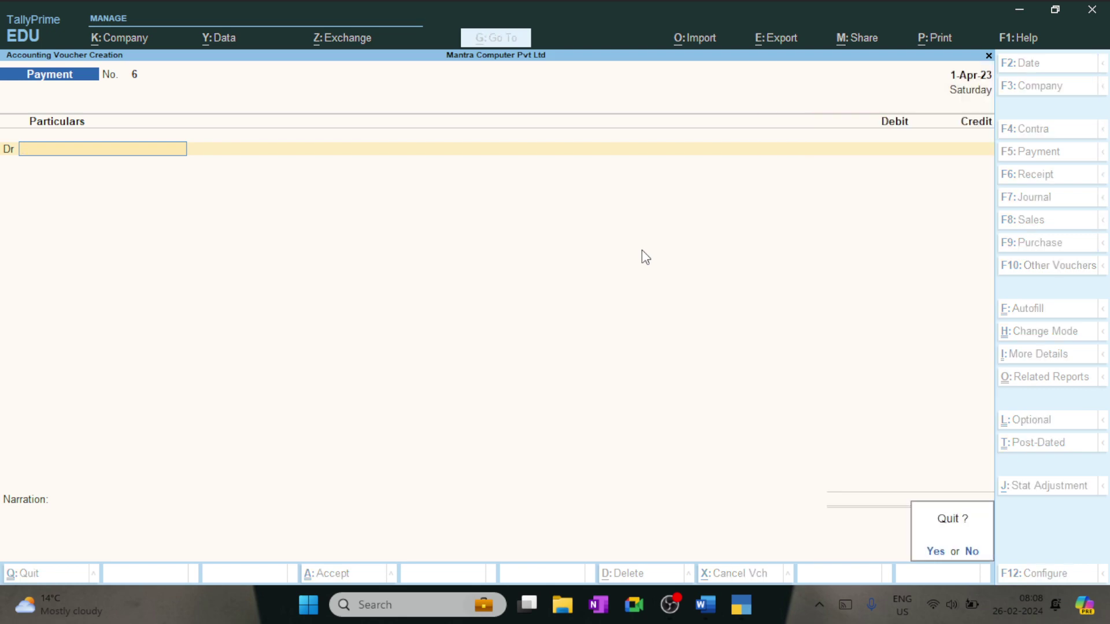
key("y")
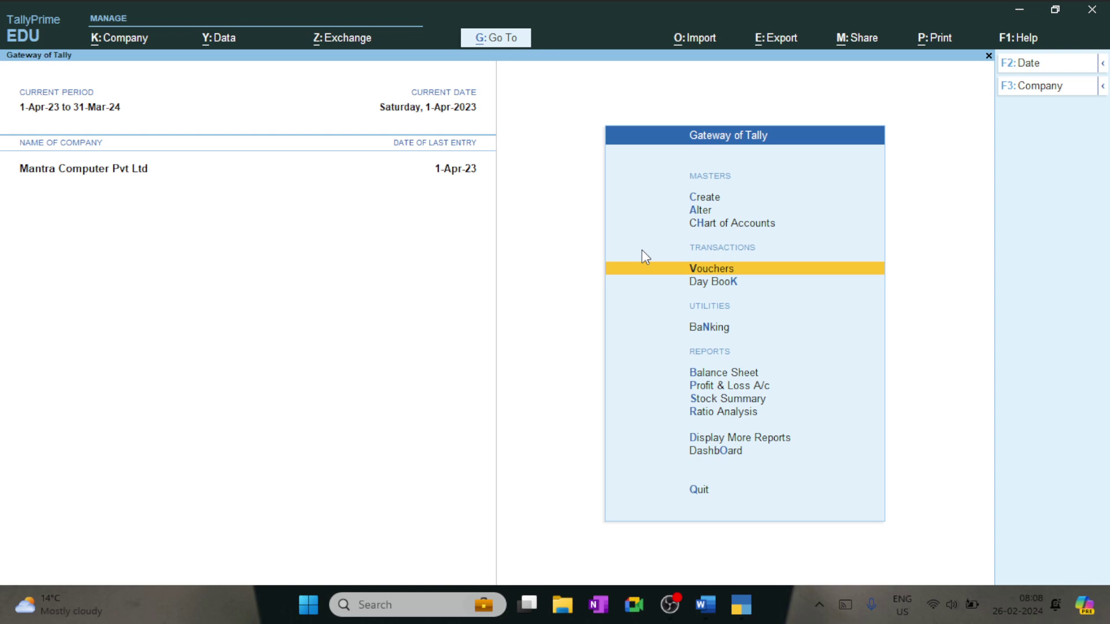
key("Return")
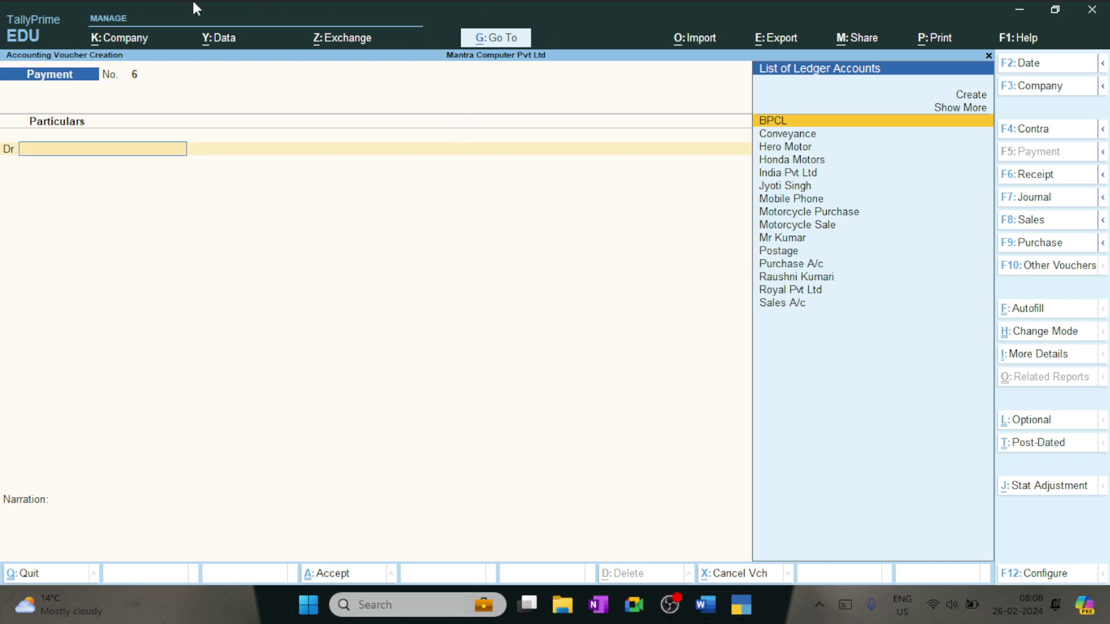
key("super+d")
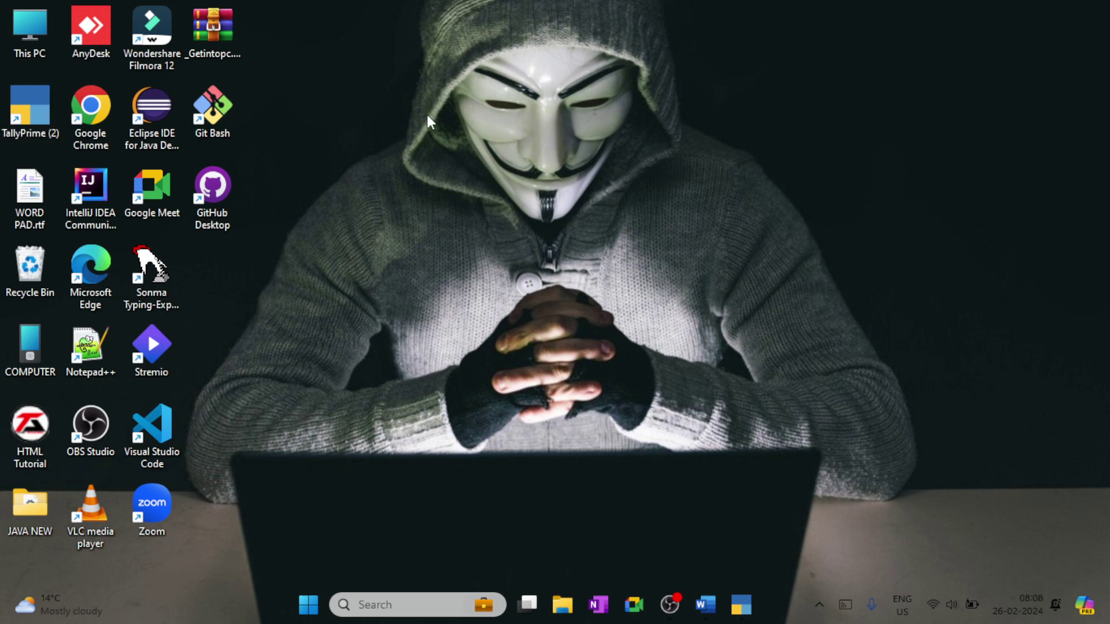
key("super+d")
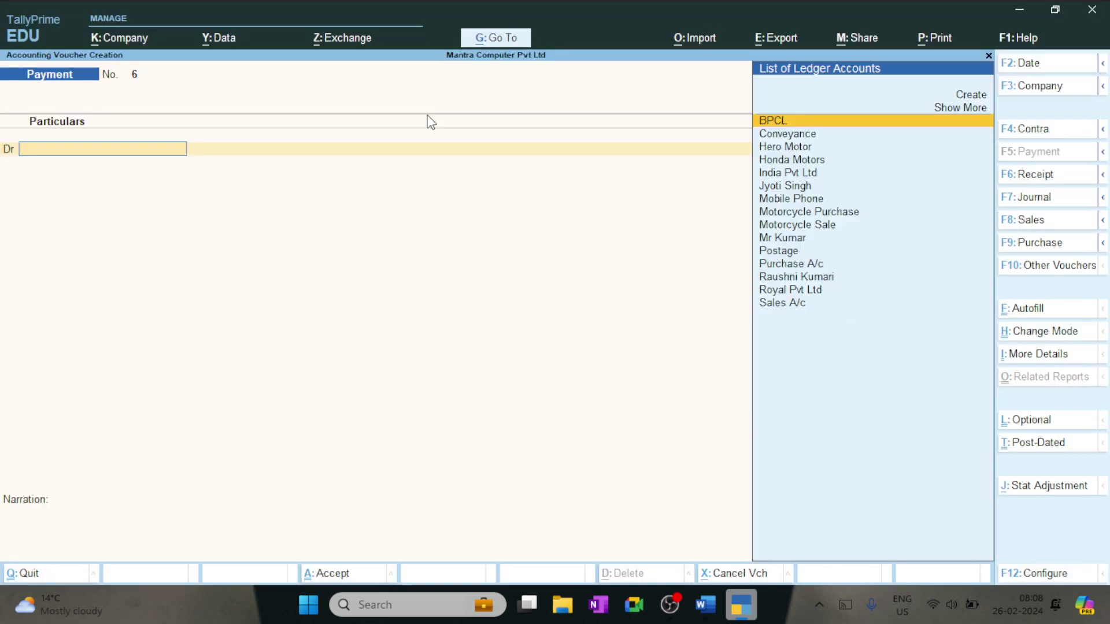
key("super+d")
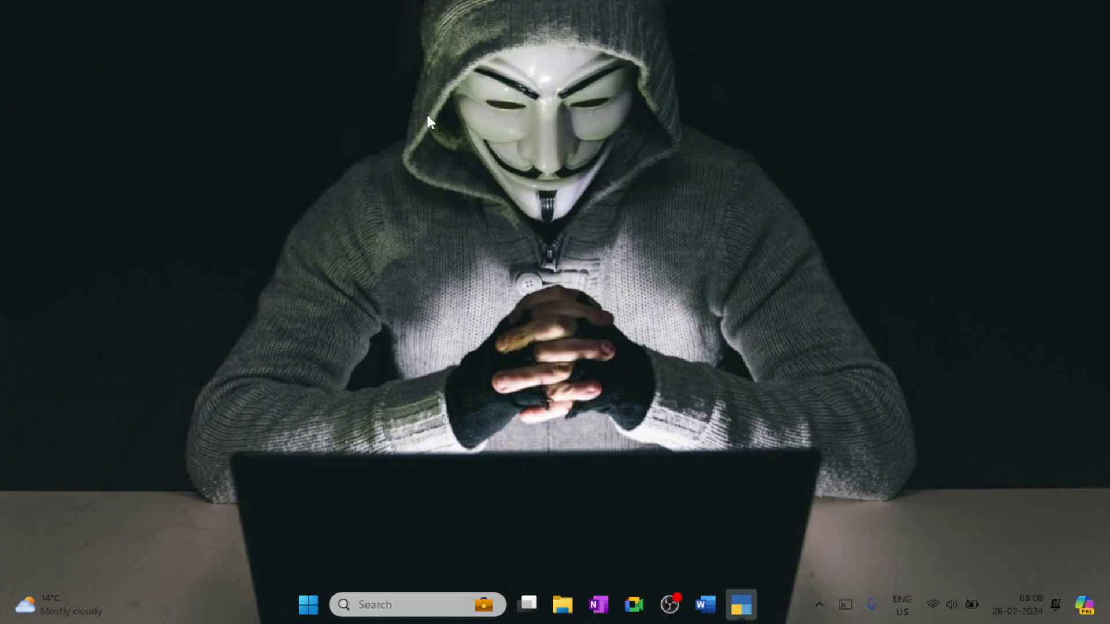
key("super+d")
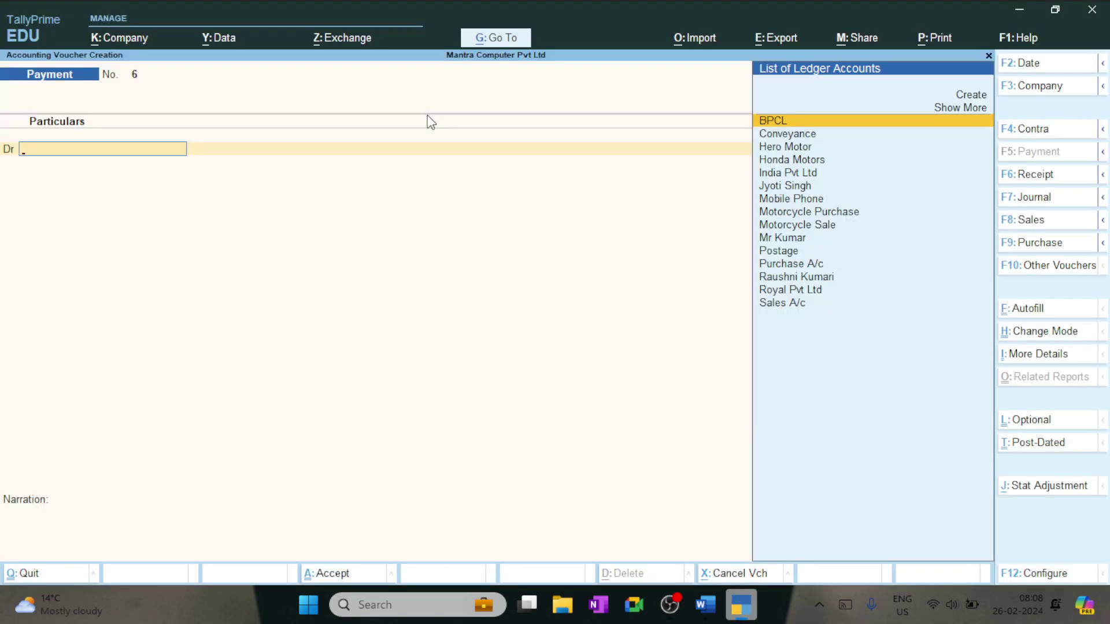
key("super+d")
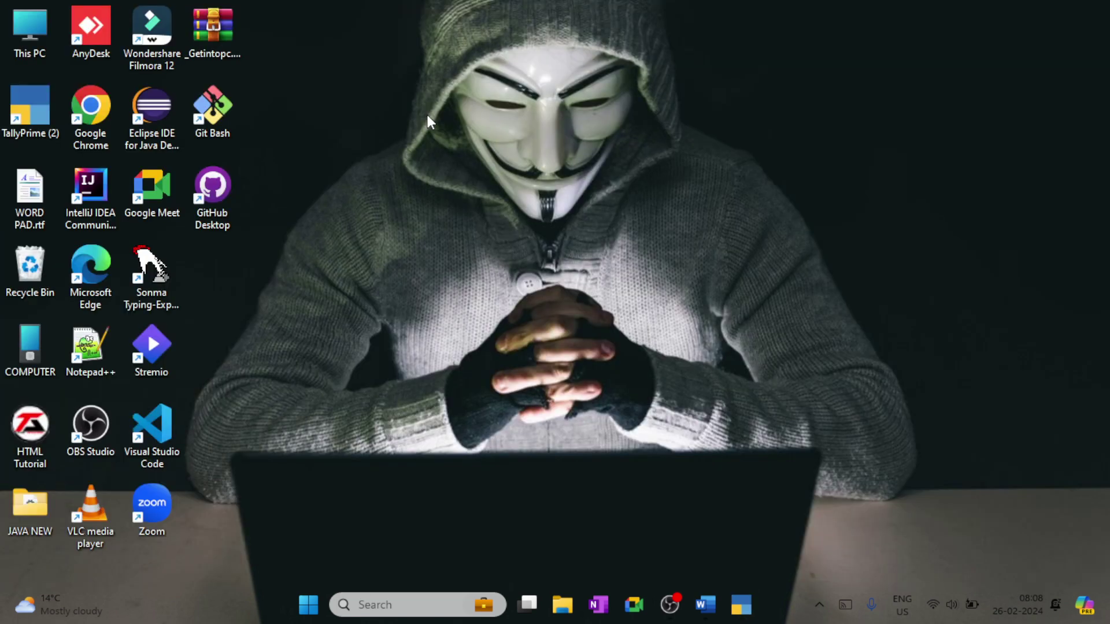
key("super")
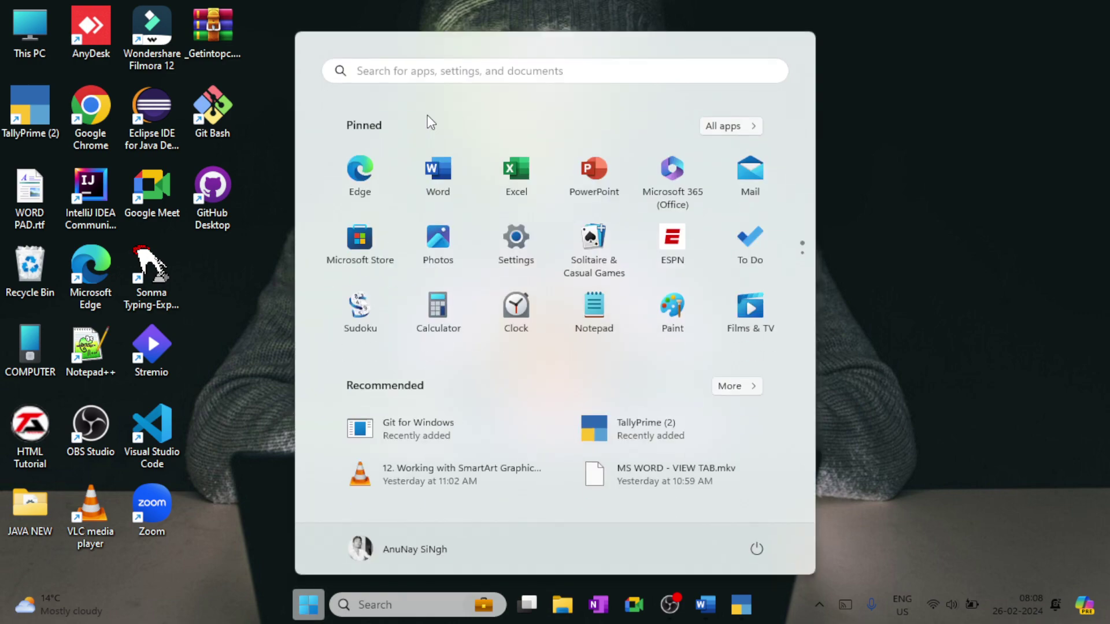
Step: Open PowerToys, enable the Mouse Highlighter module, and close the settings window
type("power")
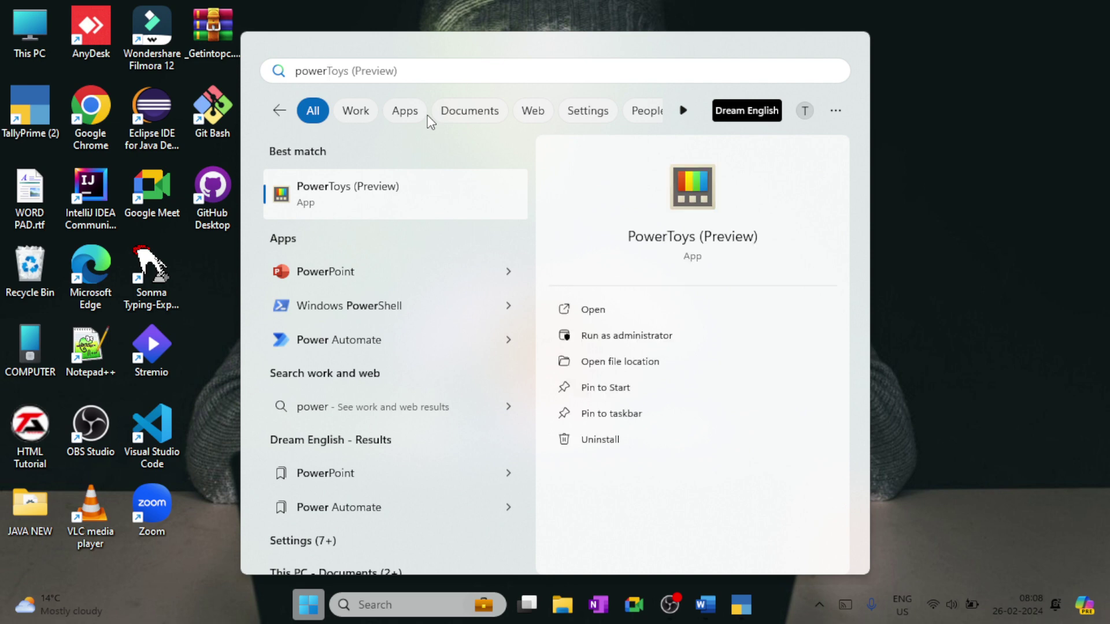
key("Return")
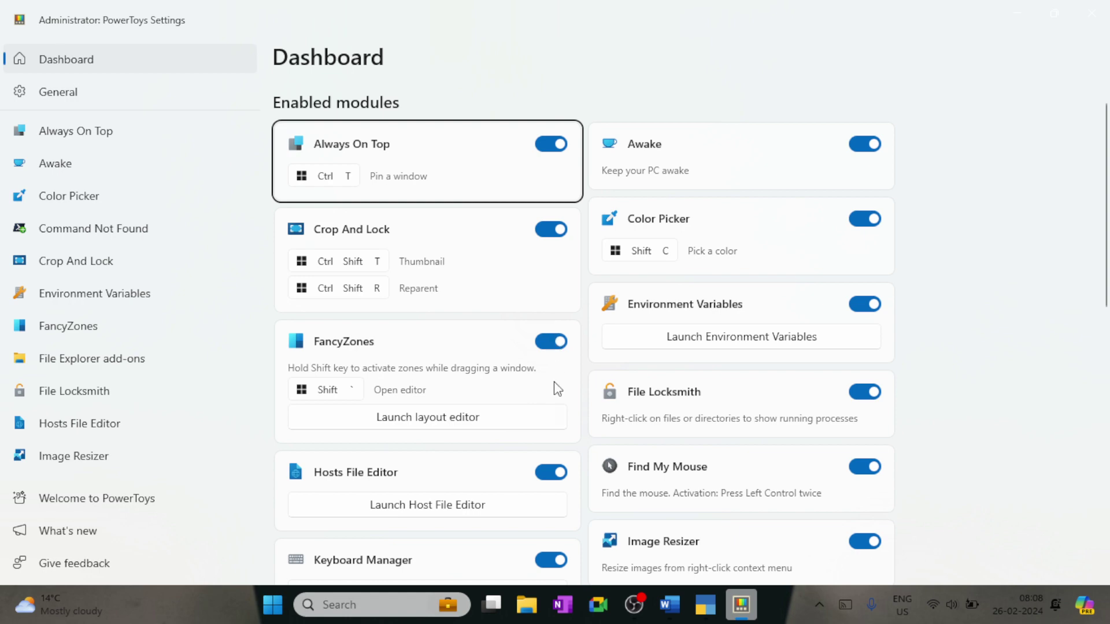
scroll(557, 403, "down", 10)
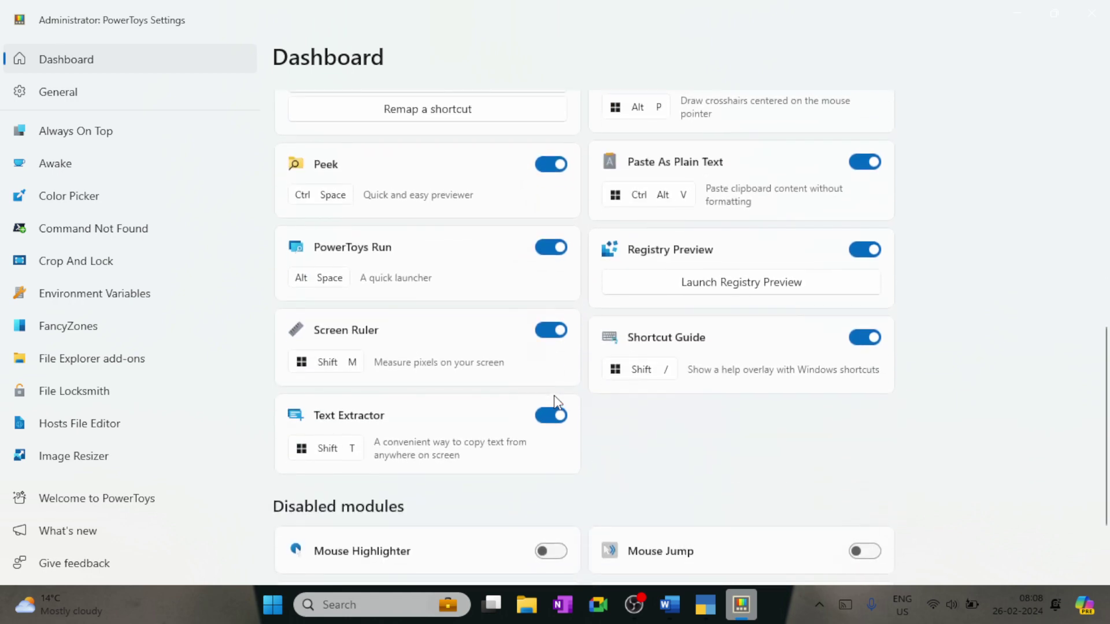
scroll(556, 403, "down", 1)
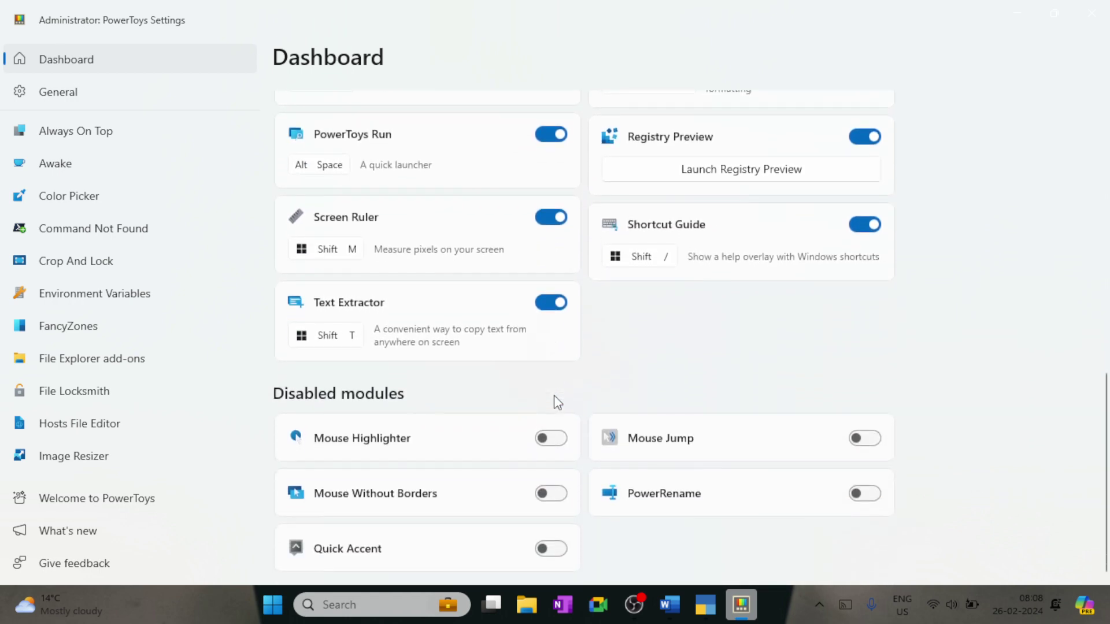
left_click(552, 444)
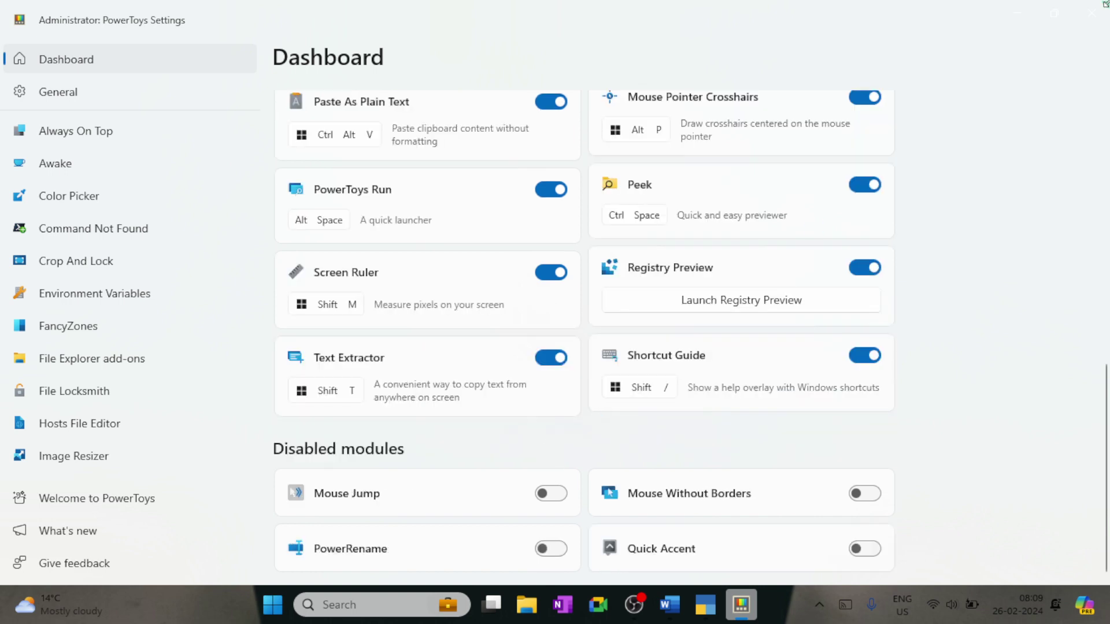
left_click(1092, 12)
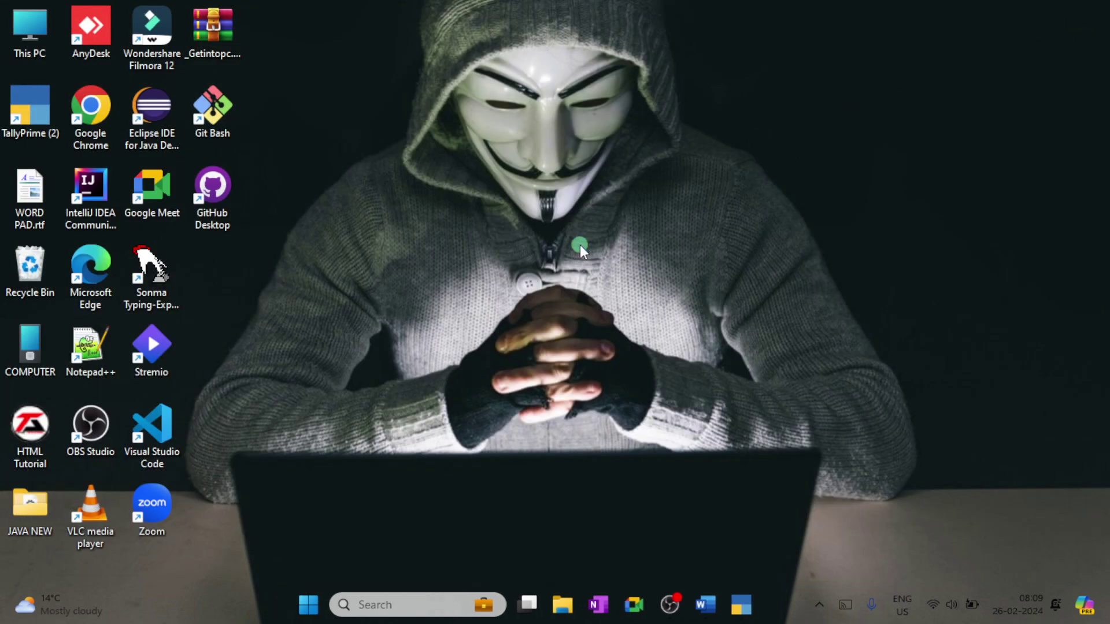
Step: Switch back to TallyPrime and change the voucher type to Receipt
key("alt+Tab")
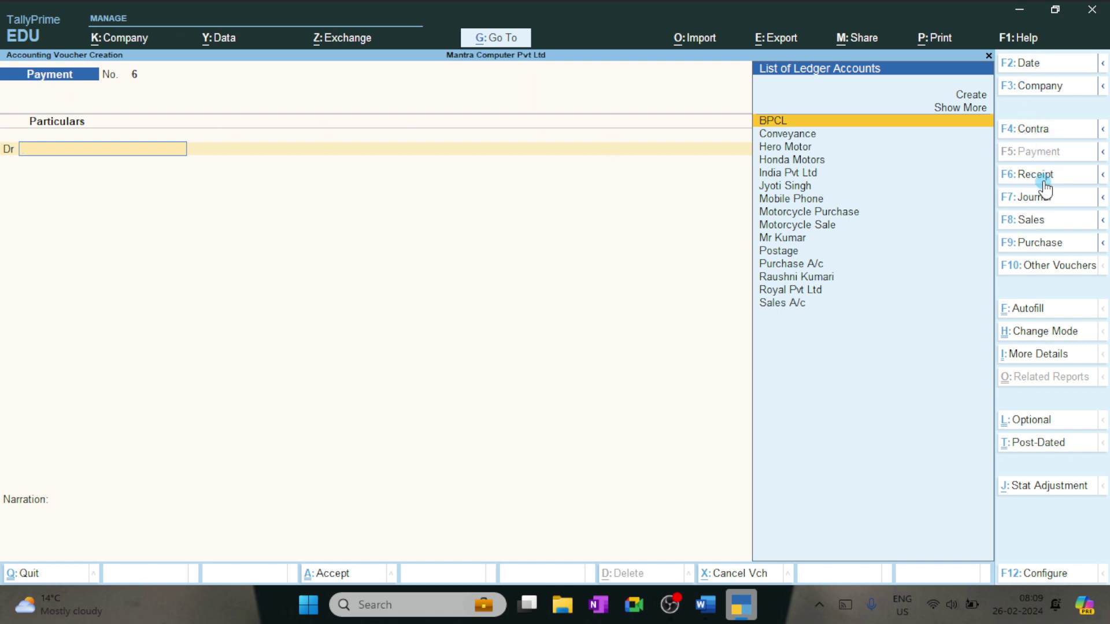
key("ctrl+4")
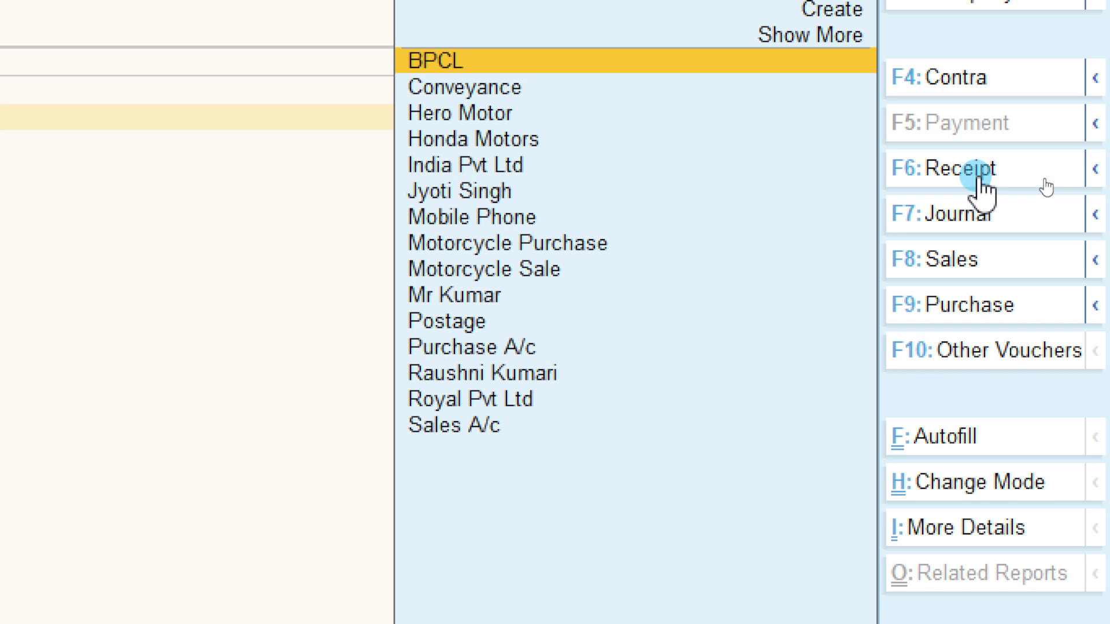
left_click(980, 180)
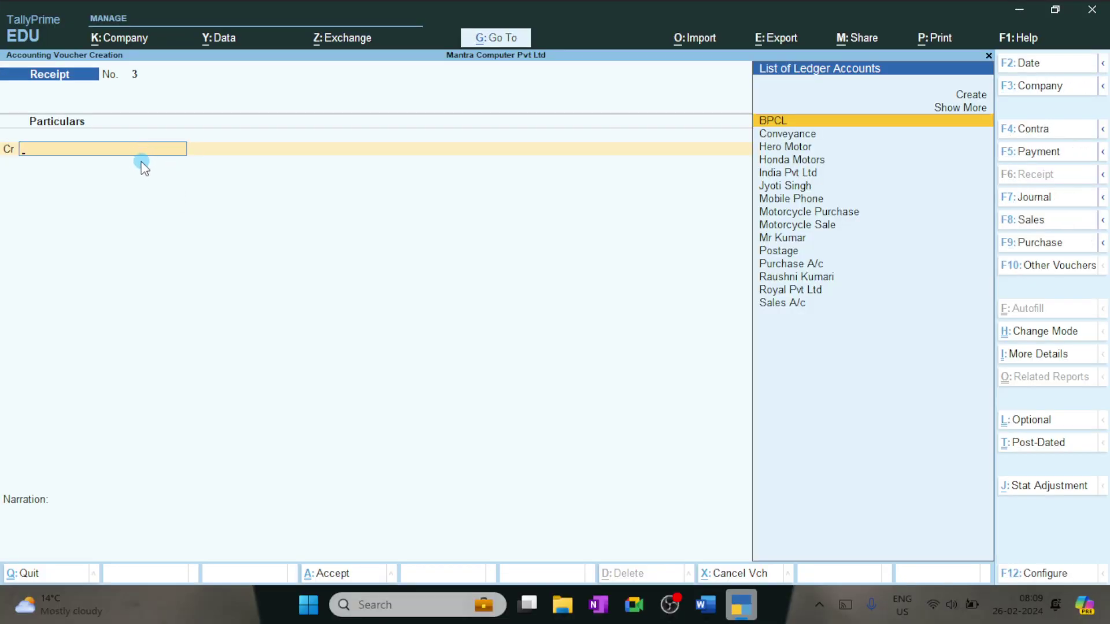
key("ctrl+4")
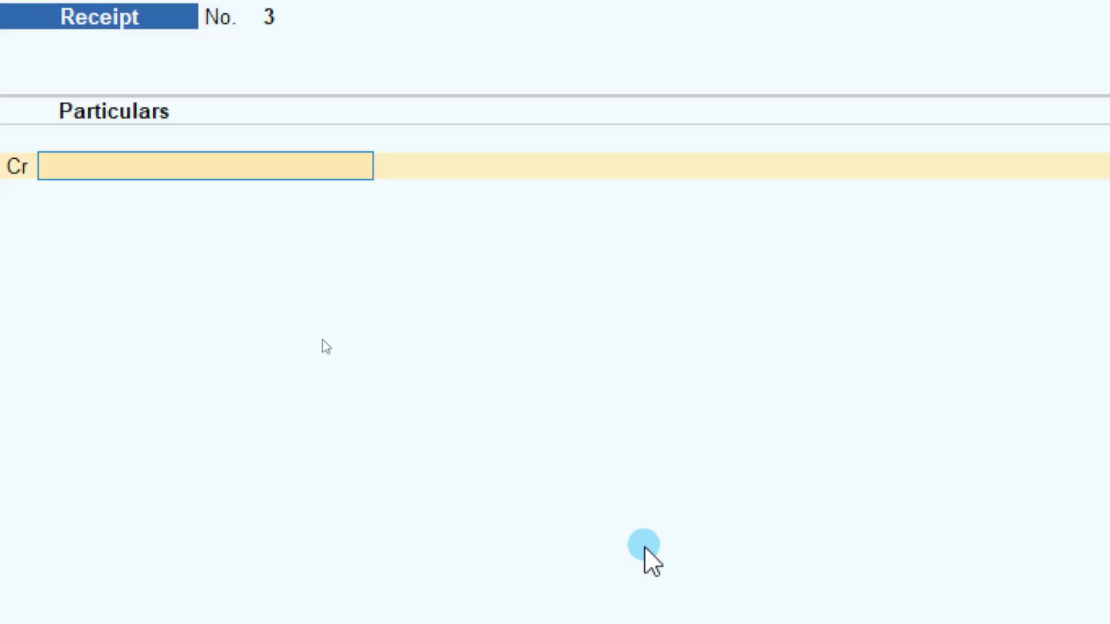
key("ctrl+4")
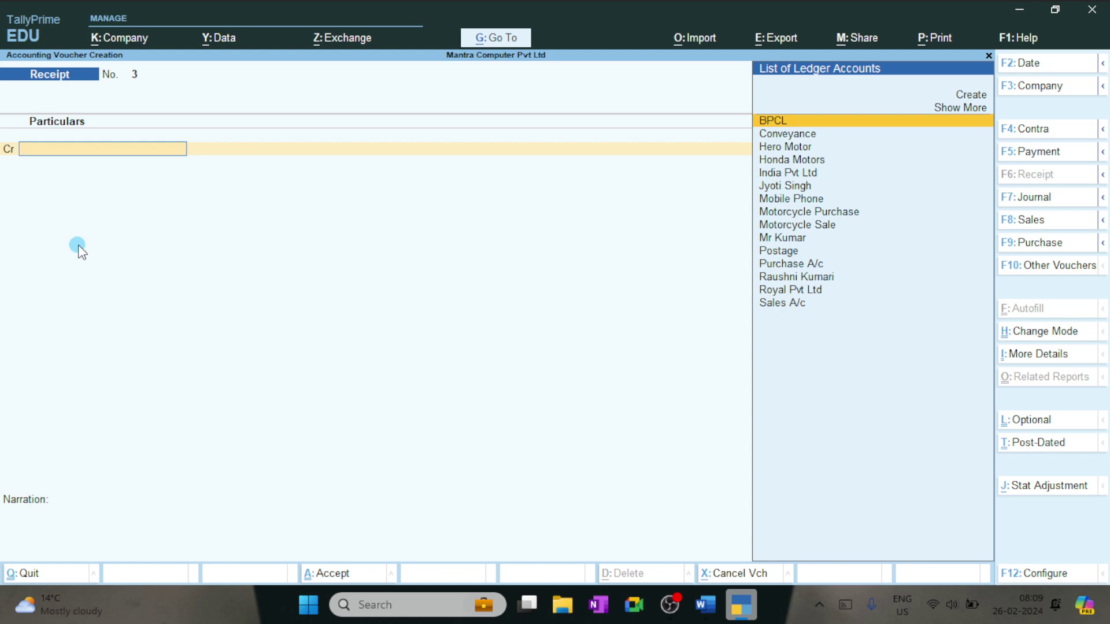
Step: Compare the starting entry side of the Payment voucher with the Receipt voucher, ending on Receipt
key("ctrl")
key("ctrl")
left_click(1057, 154)
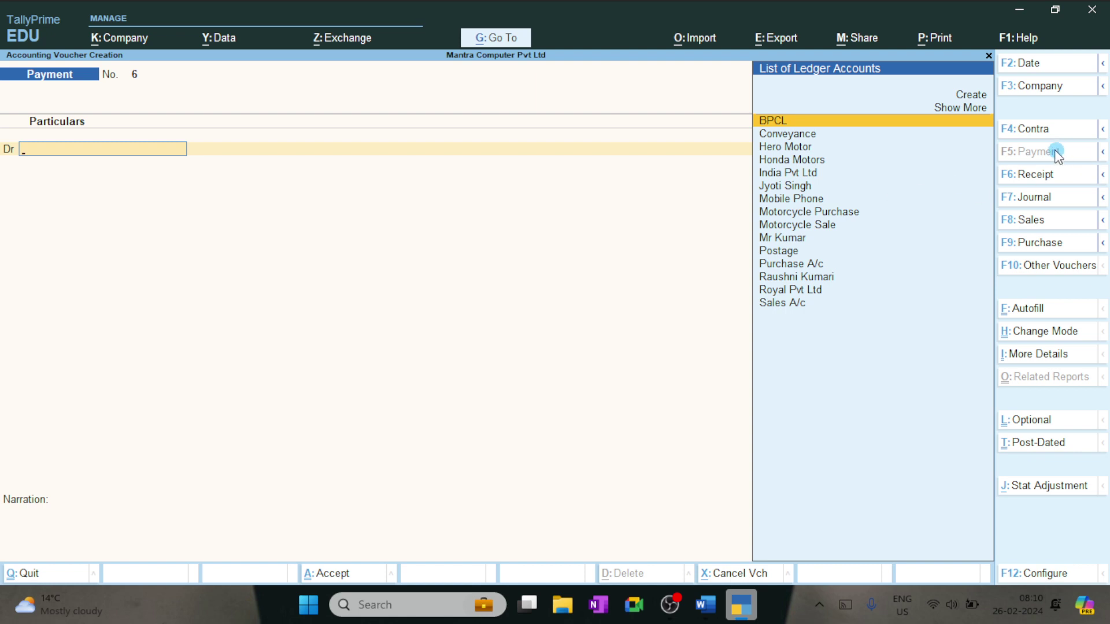
left_click(1033, 178)
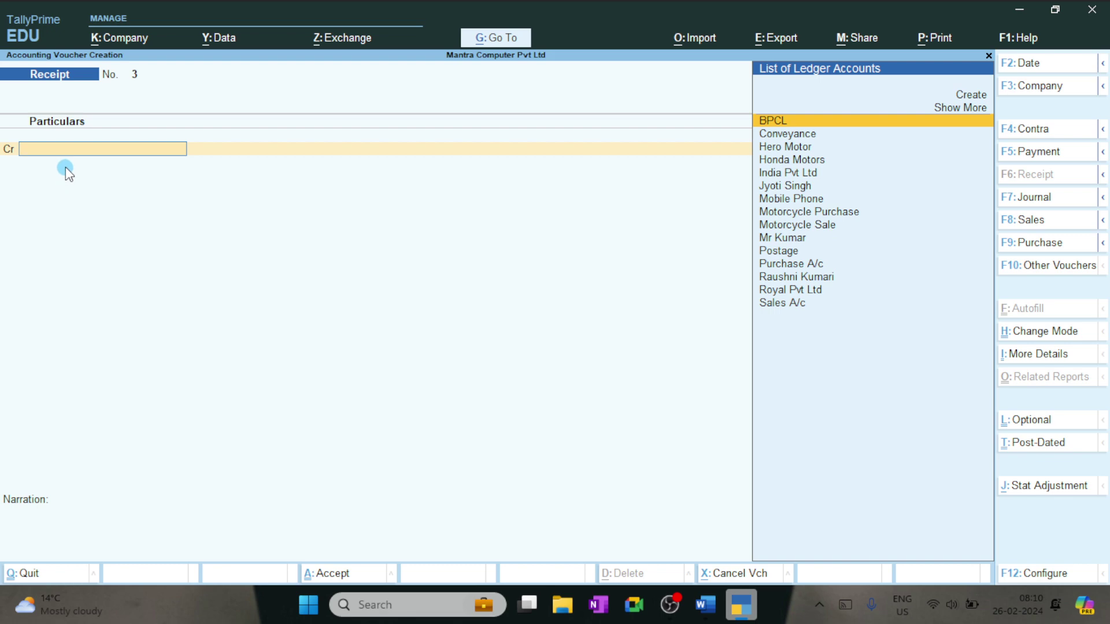
Step: Credit the payer's personal ledger with 200000 on the first line of the receipt voucher
type("Mr")
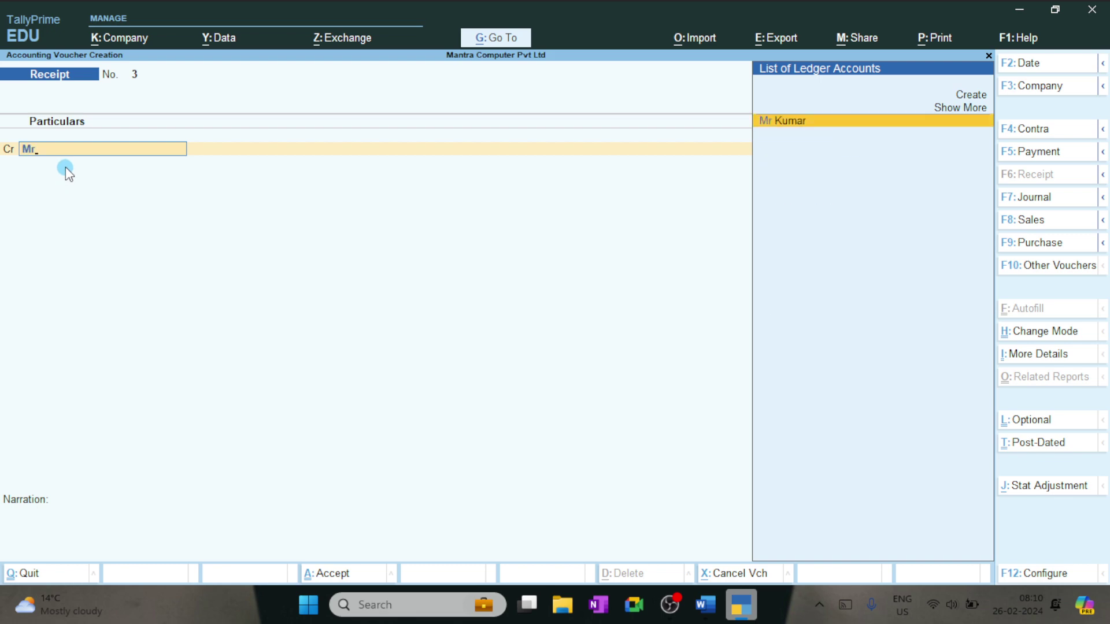
key("Return")
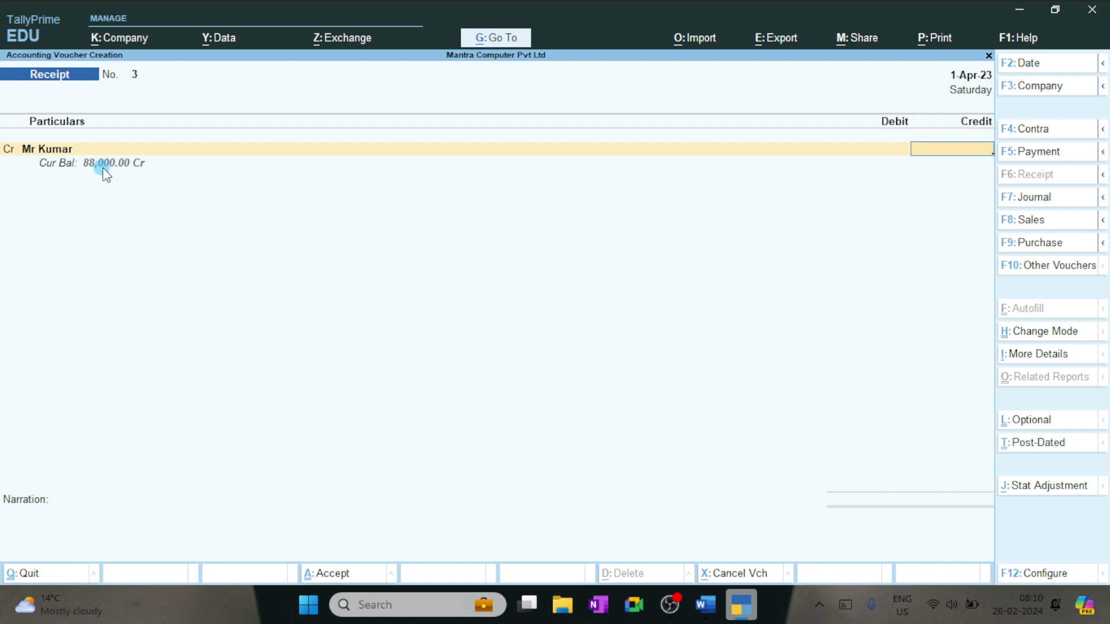
key("ctrl")
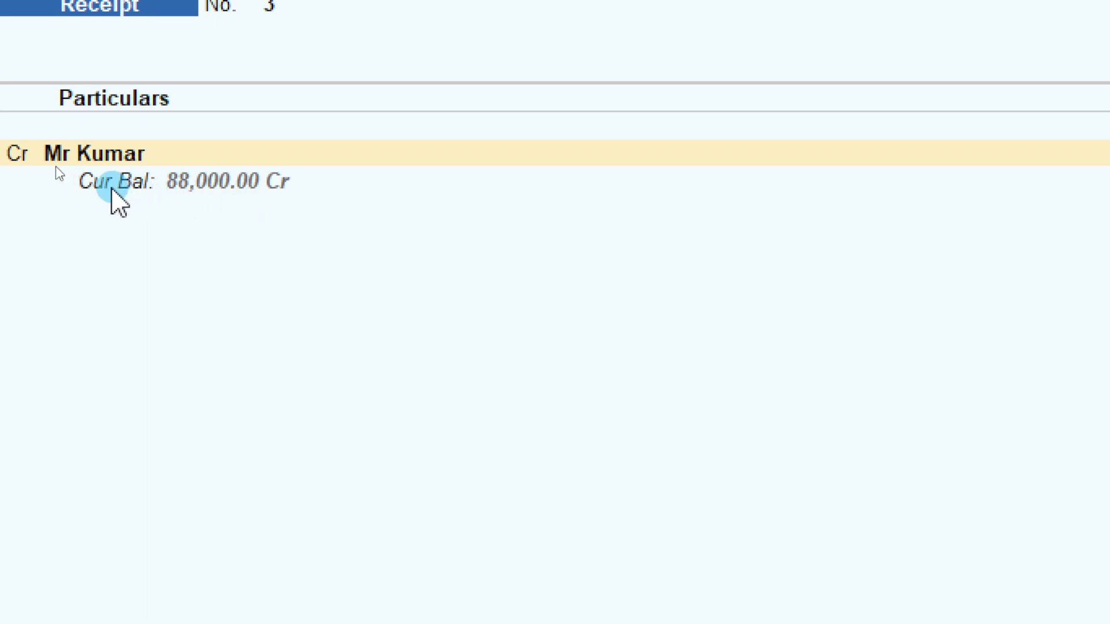
key("ctrl+4")
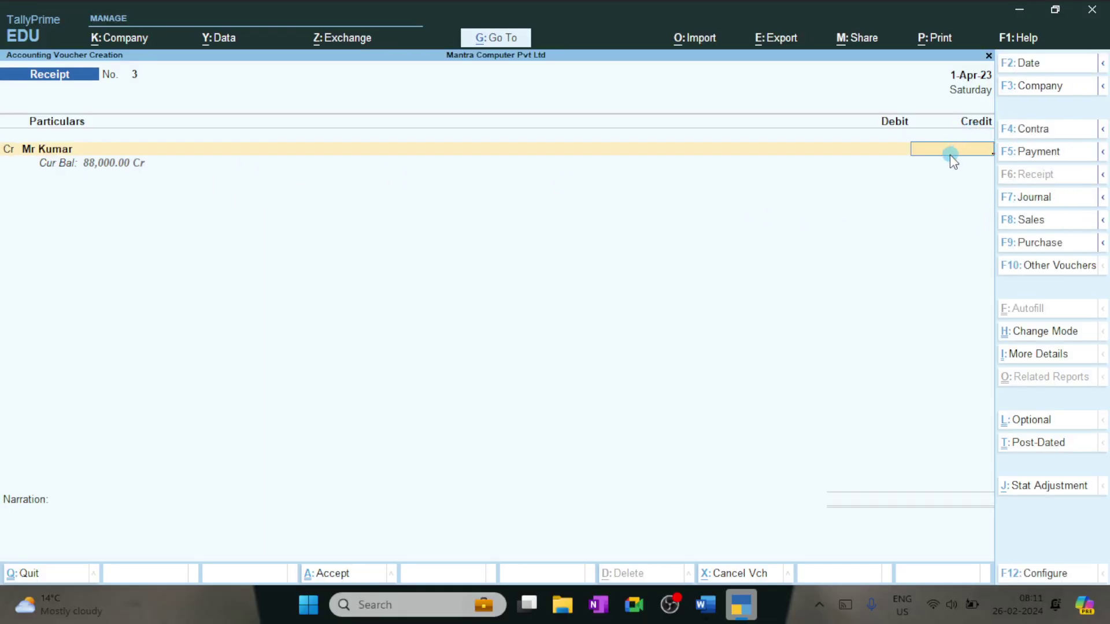
type("200000")
key("Return")
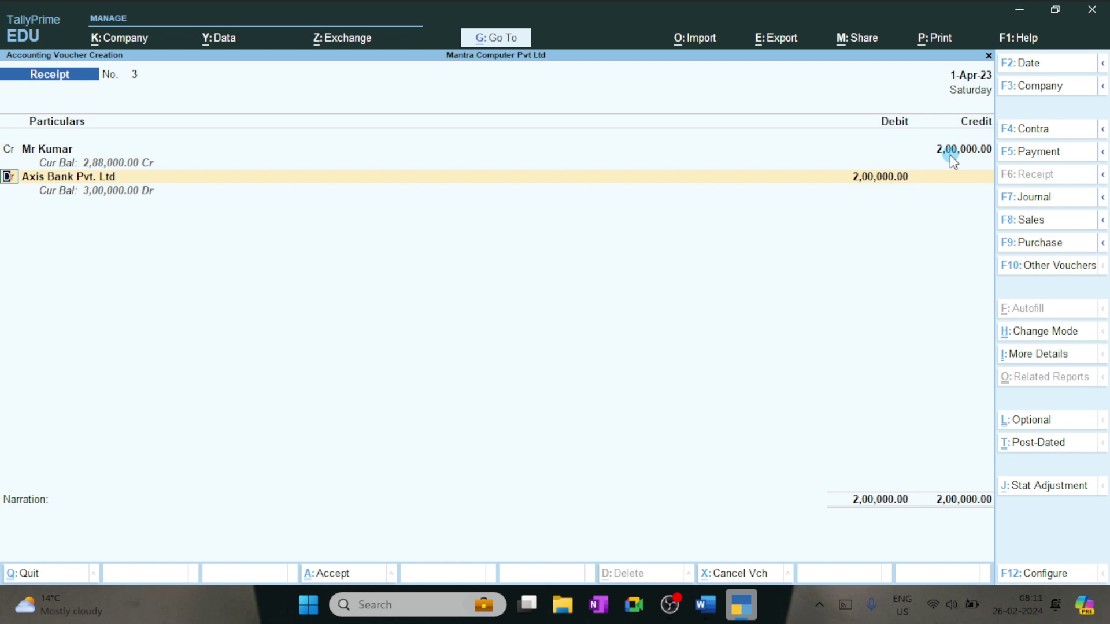
Step: Replace the suggested Axis Bank debit ledger with State Bank of India and set its amount to 100000
key("Return")
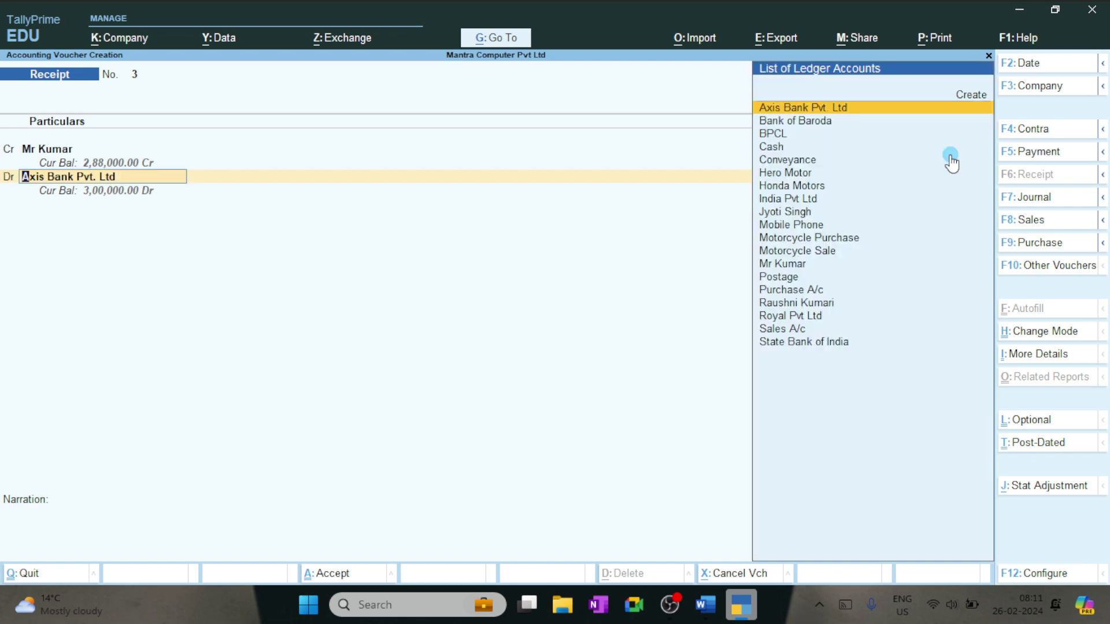
type("Sb")
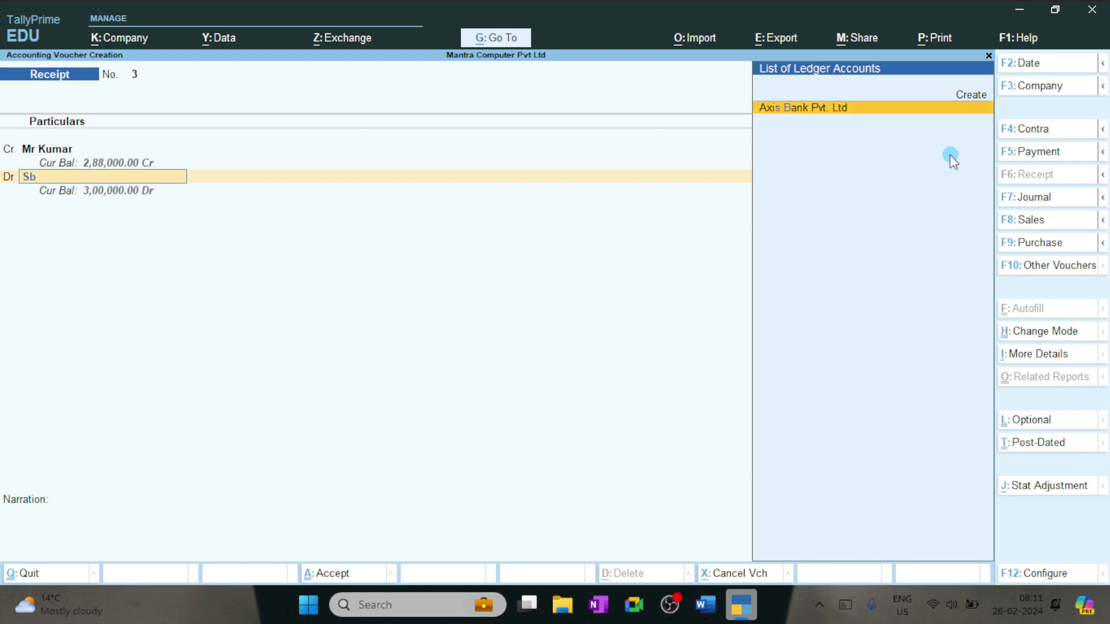
key("BackSpace")
type("tat")
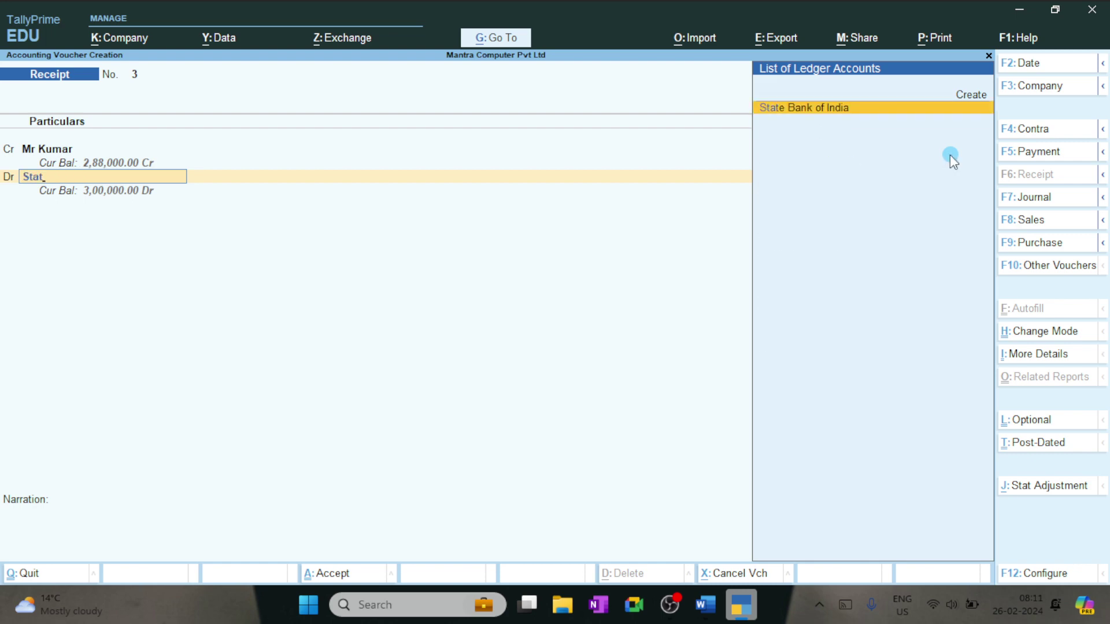
key("Return")
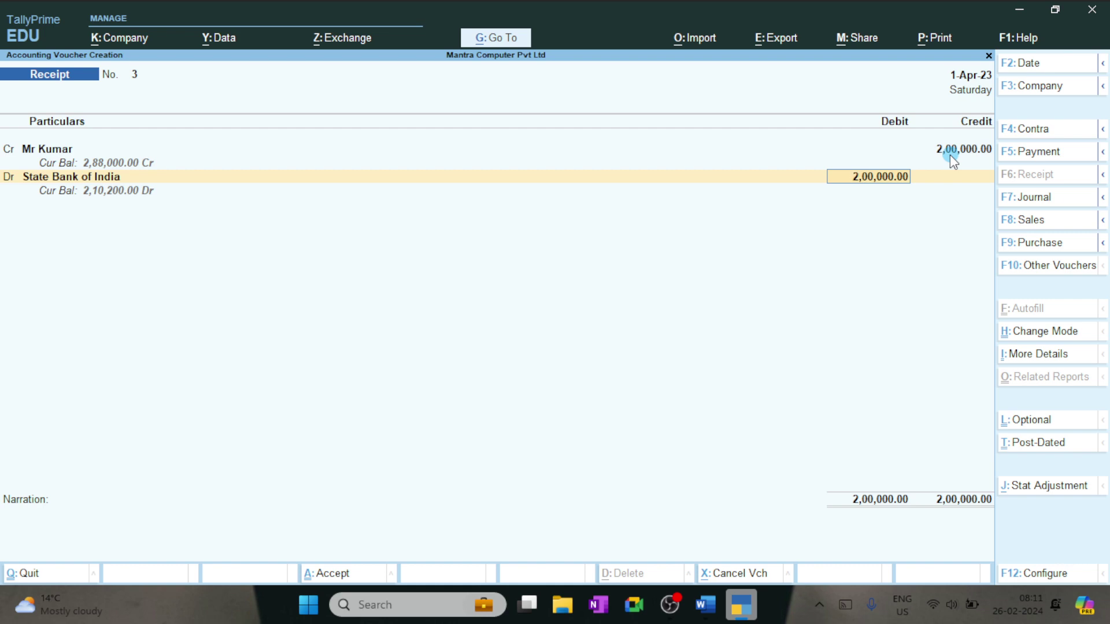
type("100000")
key("Return")
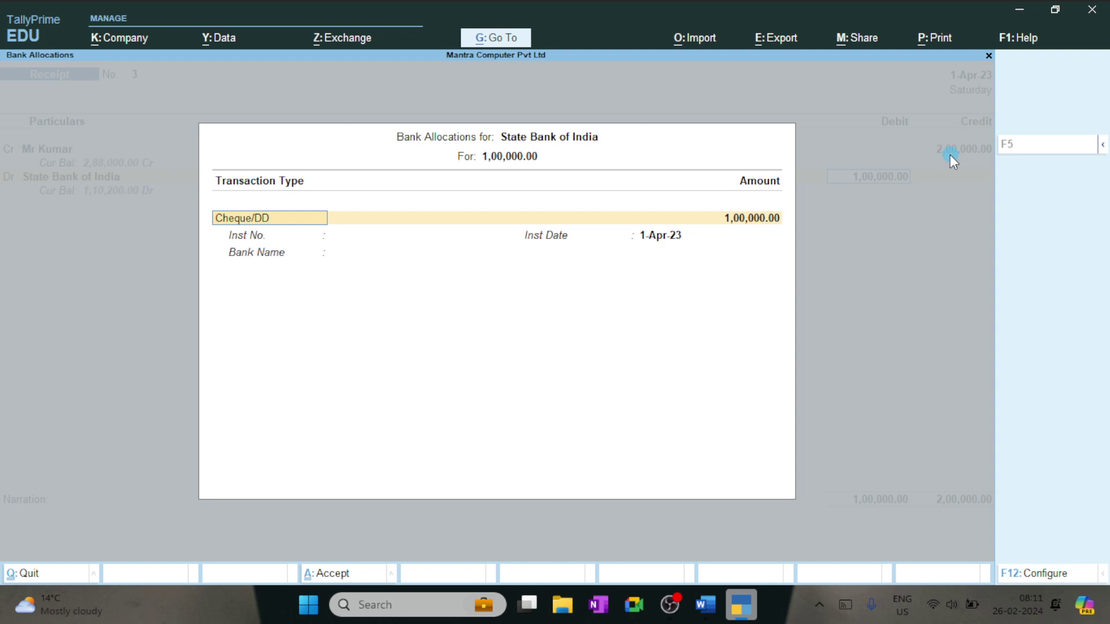
Step: Accept the State Bank of India bank allocation as Cheque/DD for 1,00,000.00 dated 1-Apr-23
key("Return")
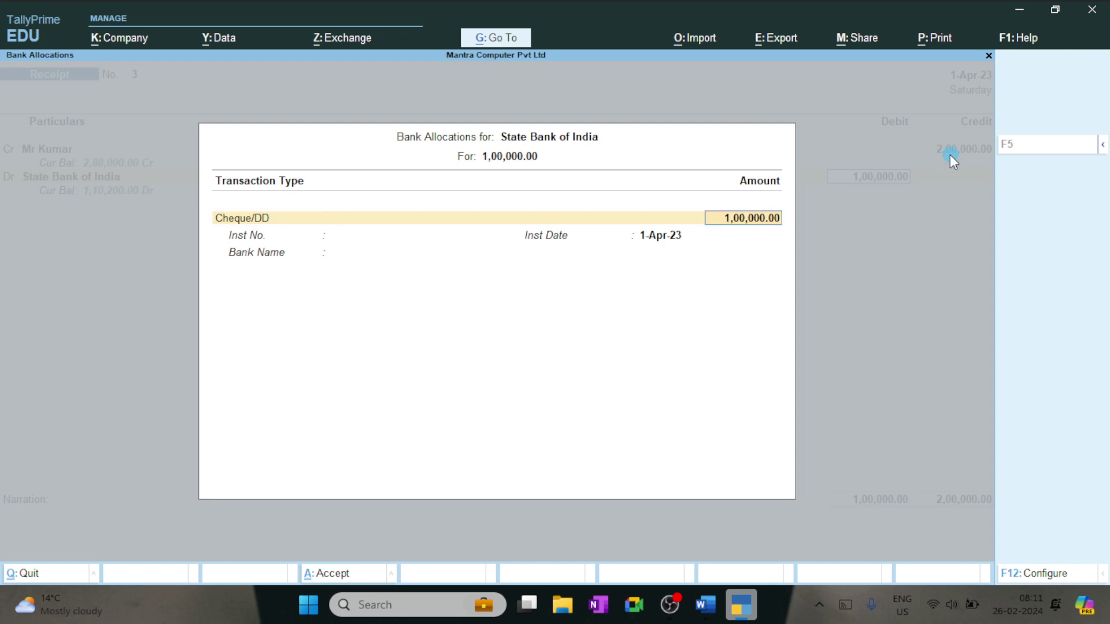
key("Return")
key("Return")
key("Return")
key("Return")
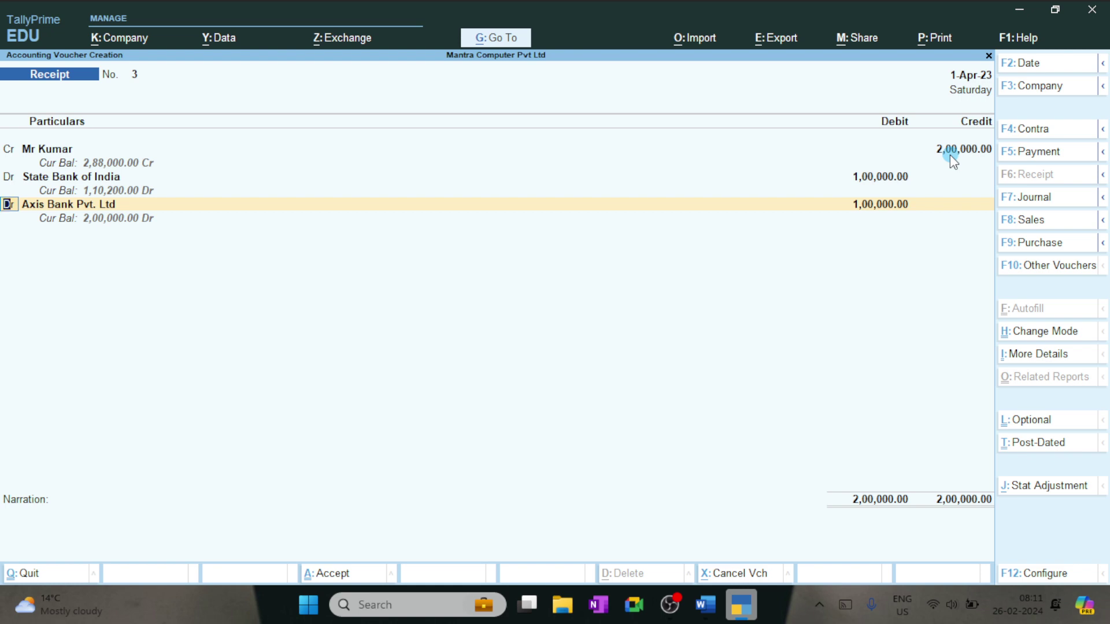
Step: Review the State Bank of India debit line and its bank allocation, keeping the existing entries
key("Up")
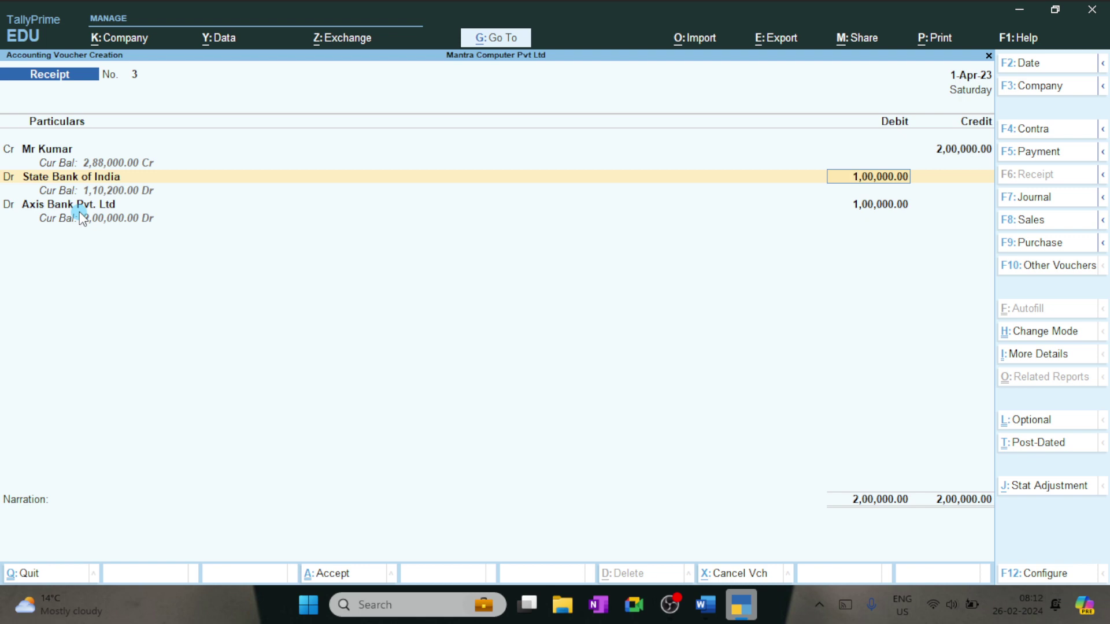
key("Return")
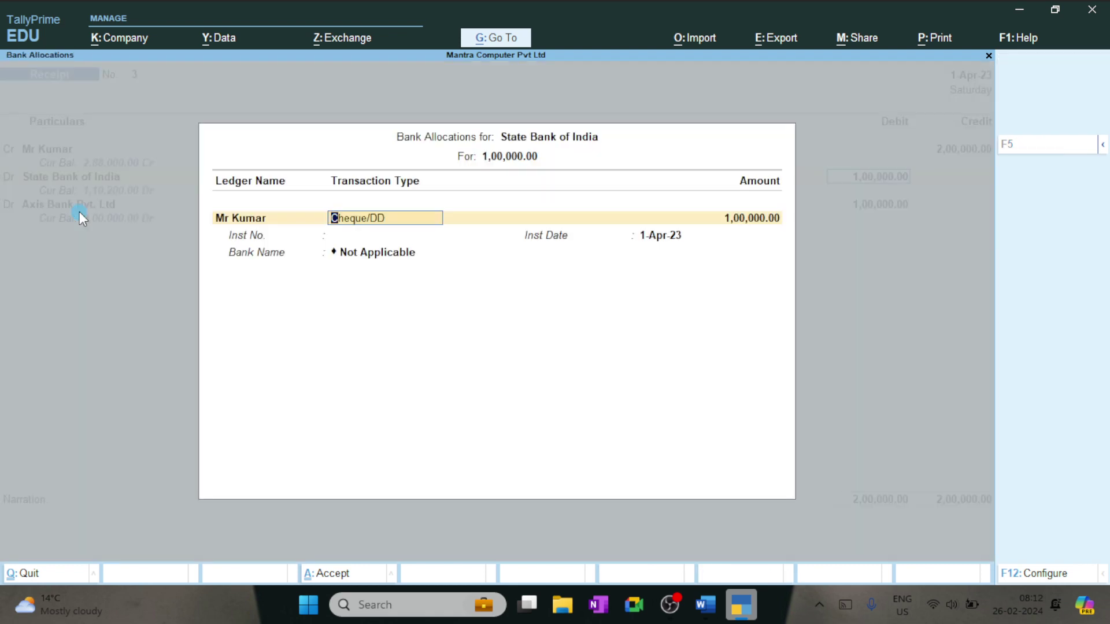
key("Return")
key("Return")
key("Return")
key("Return")
key("Return")
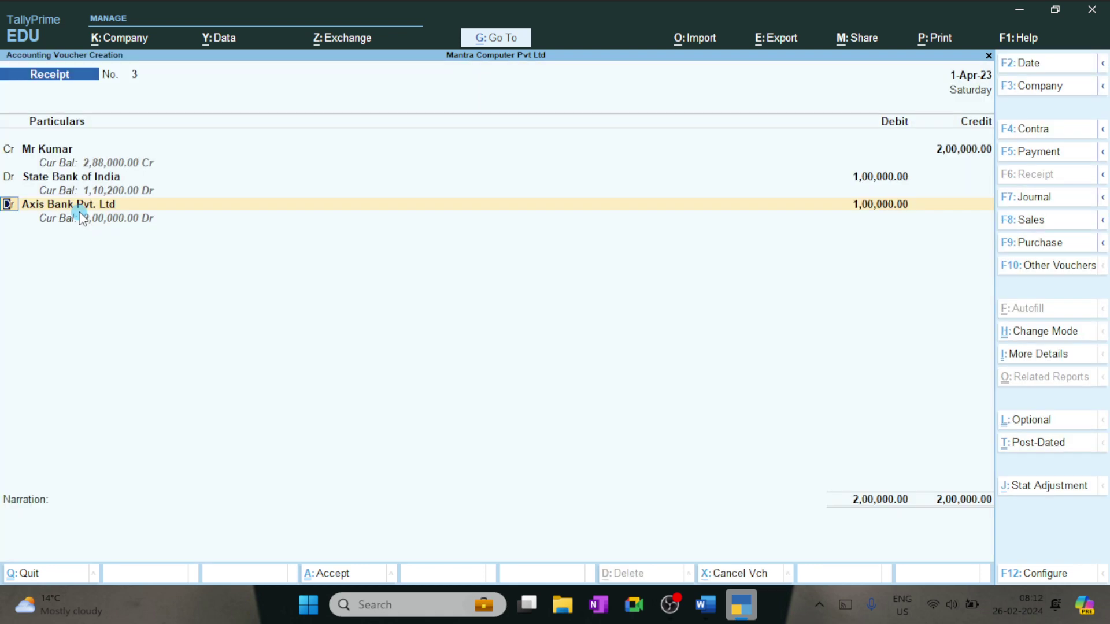
Step: Replace the second debit ledger with Cash and set its amount to 50000
key("Return")
type("cash")
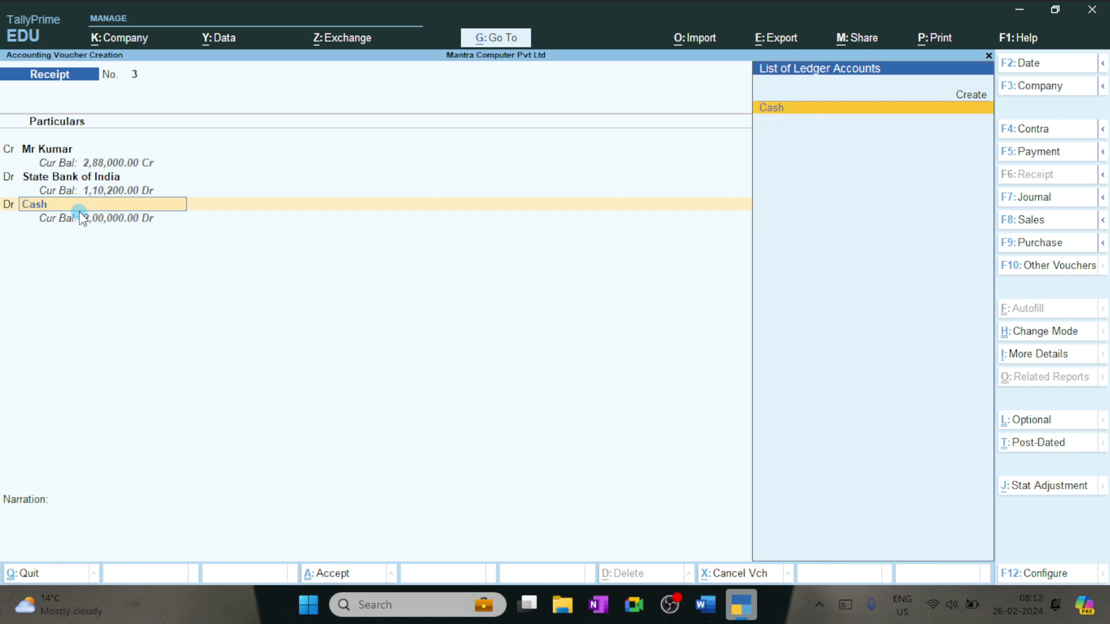
key("Return")
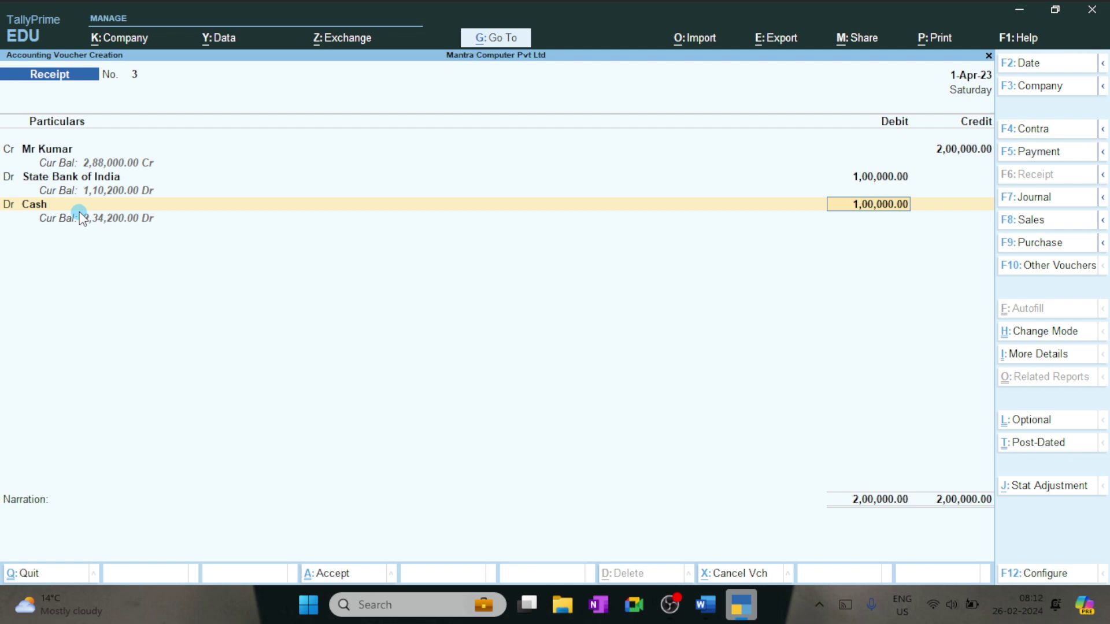
type("50000")
key("Return")
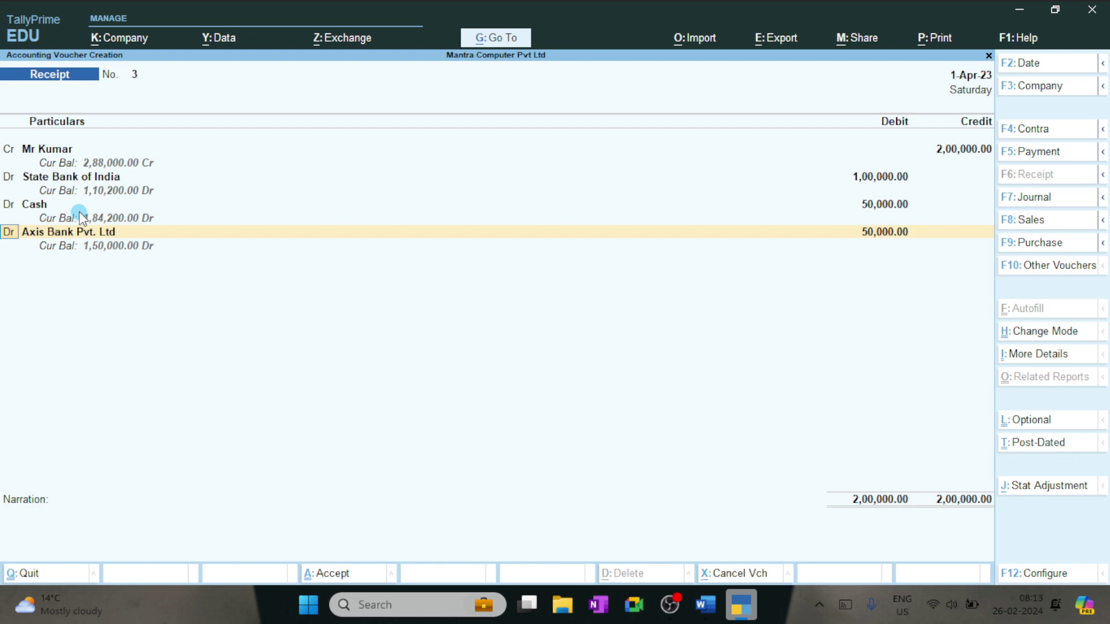
Step: Set the Cash debit amount to 100000 and continue to the narration
key("Up")
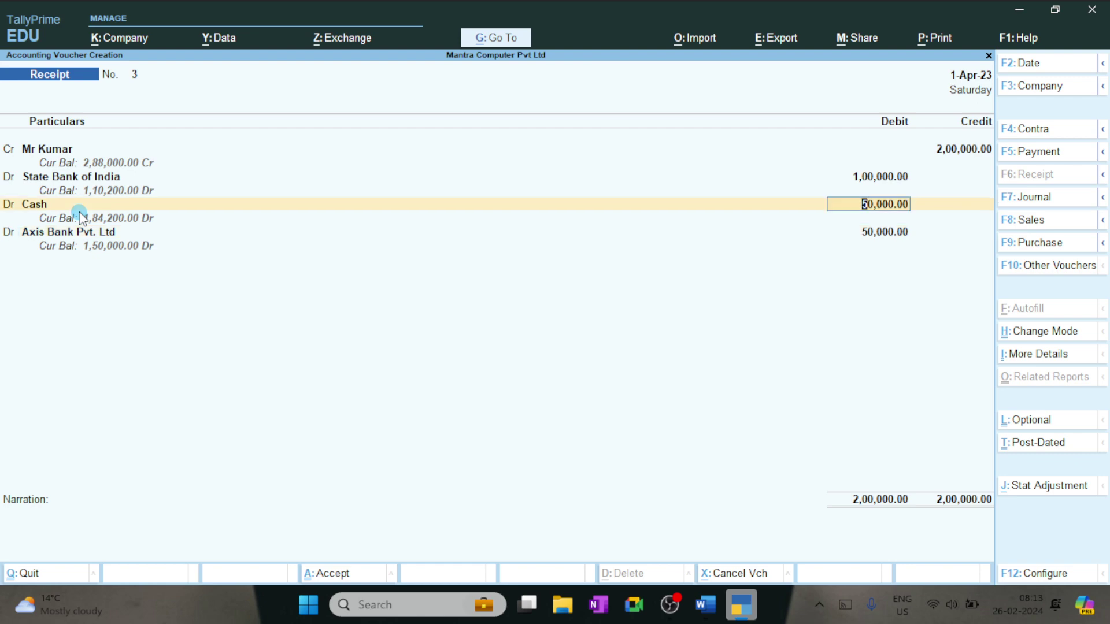
type("100000")
key("Return")
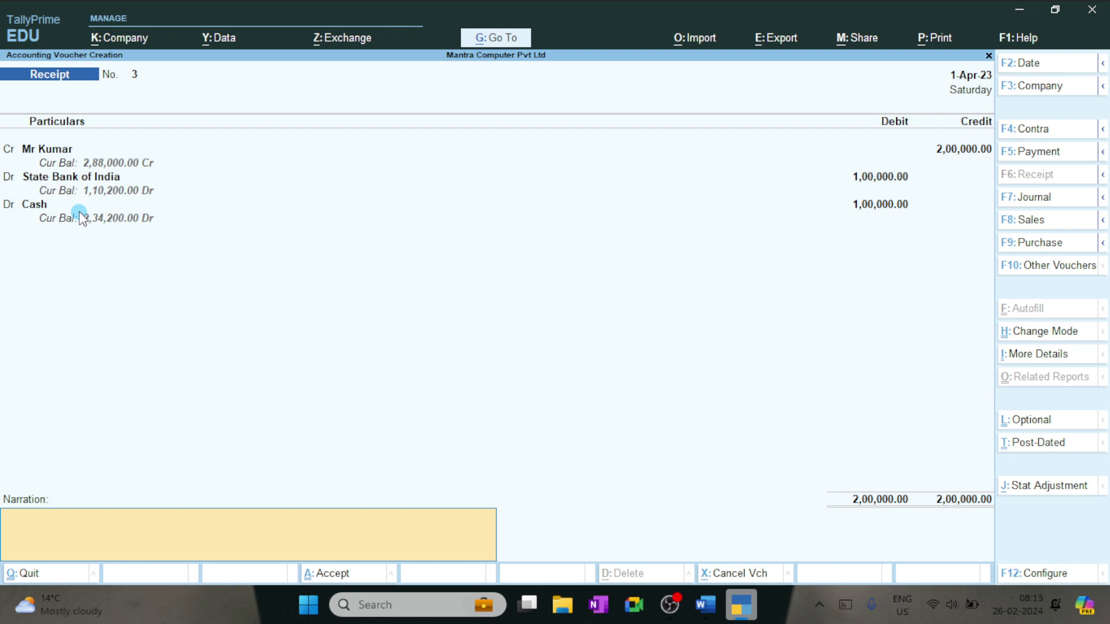
Step: Enter a narration recording Rs. 200000 Rupees received from the credited party with Date:26-02-2024, and save the receipt voucher
type("Received from Mr")
key("ctrl+4")
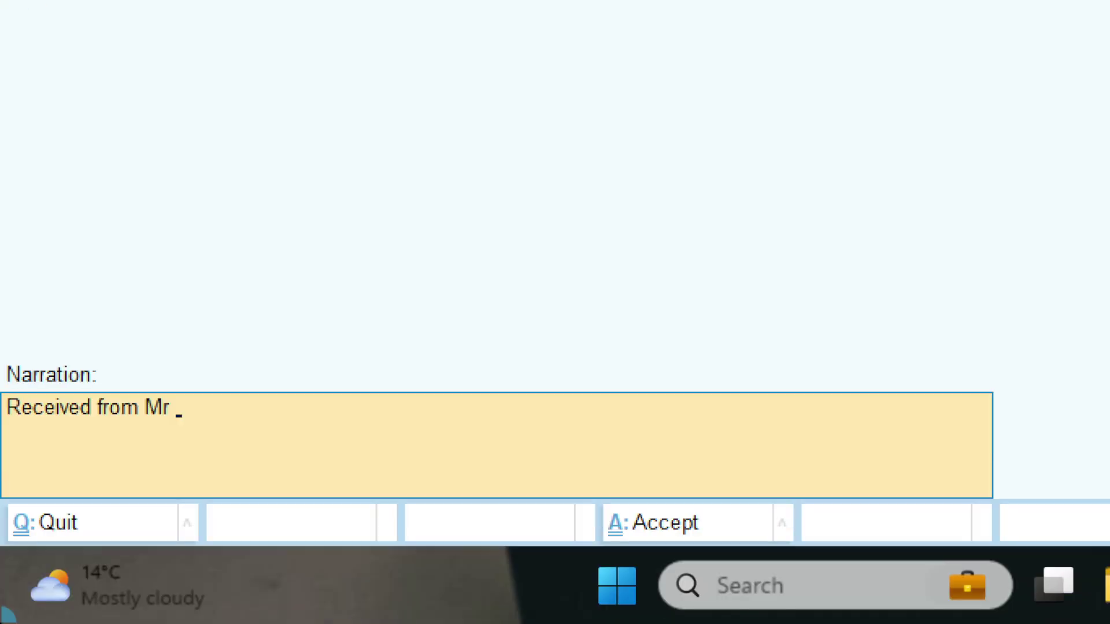
type("r Ku")
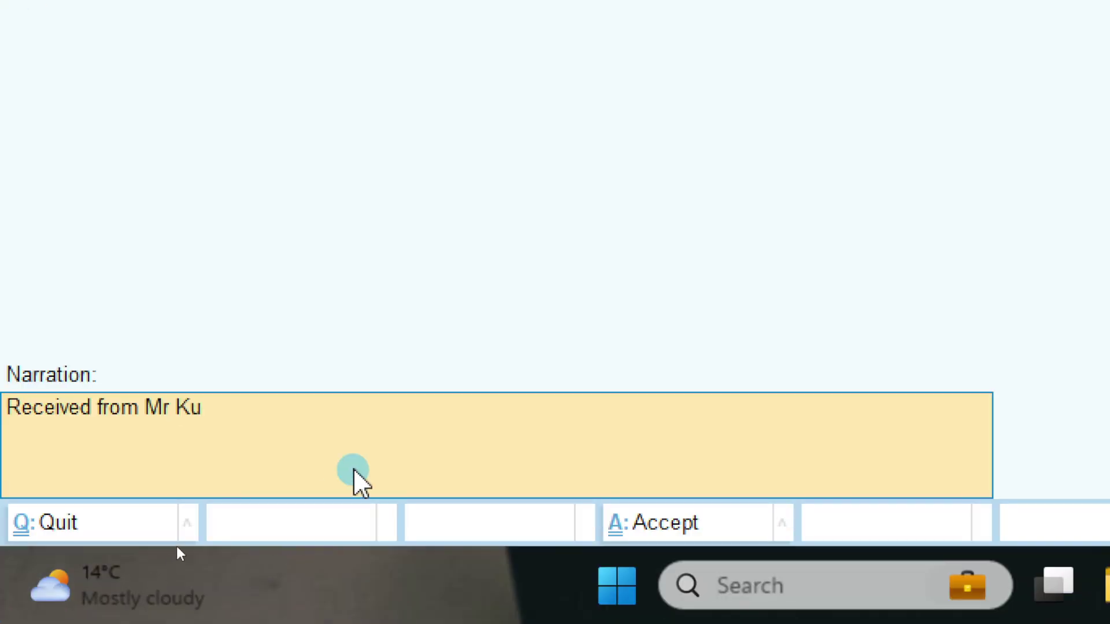
type("mar Rs. 200000")
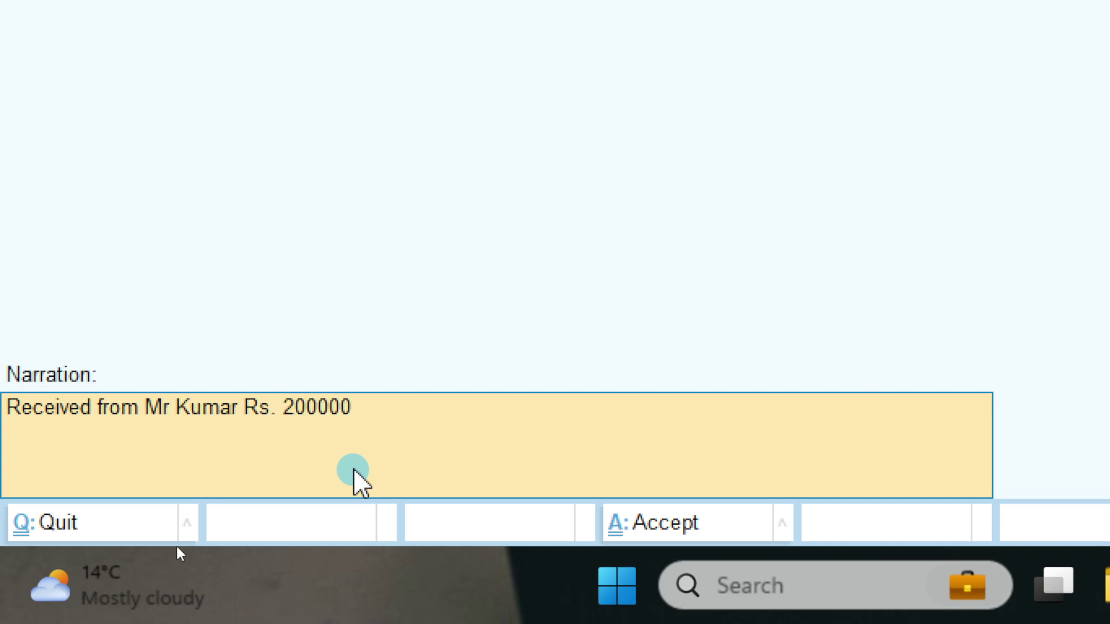
type(" Rupees")
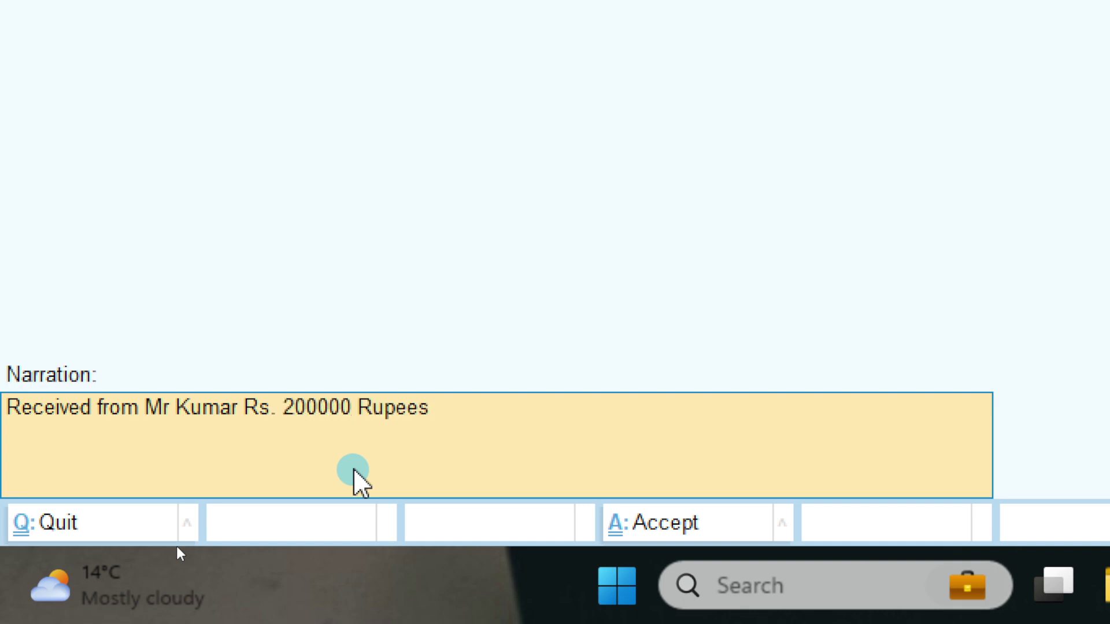
type(" Date:26")
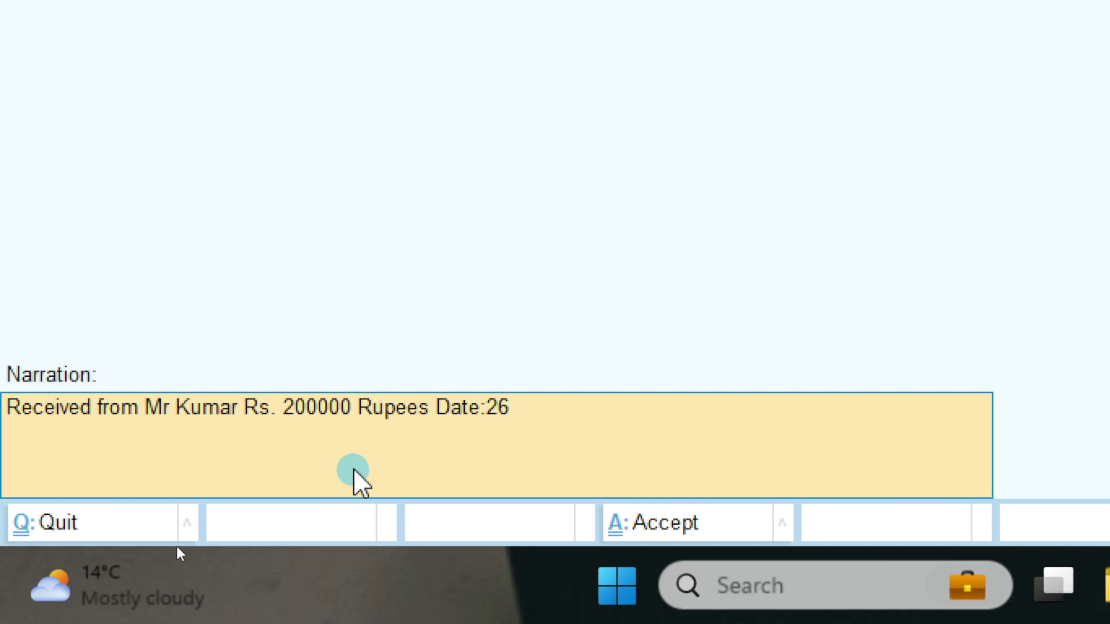
type("-02-2024")
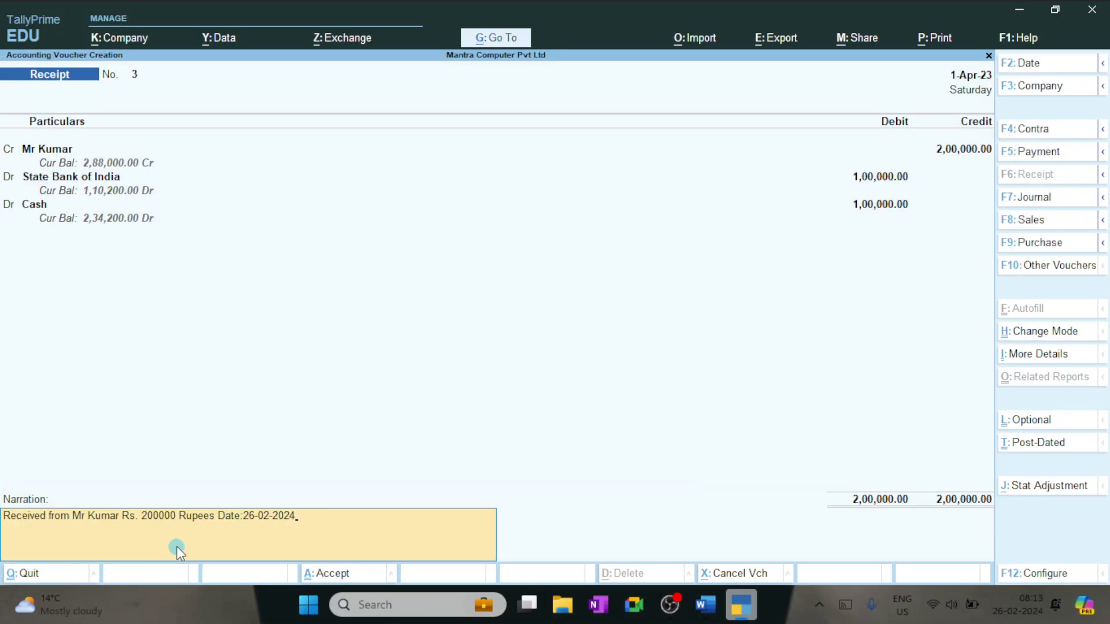
key("Return")
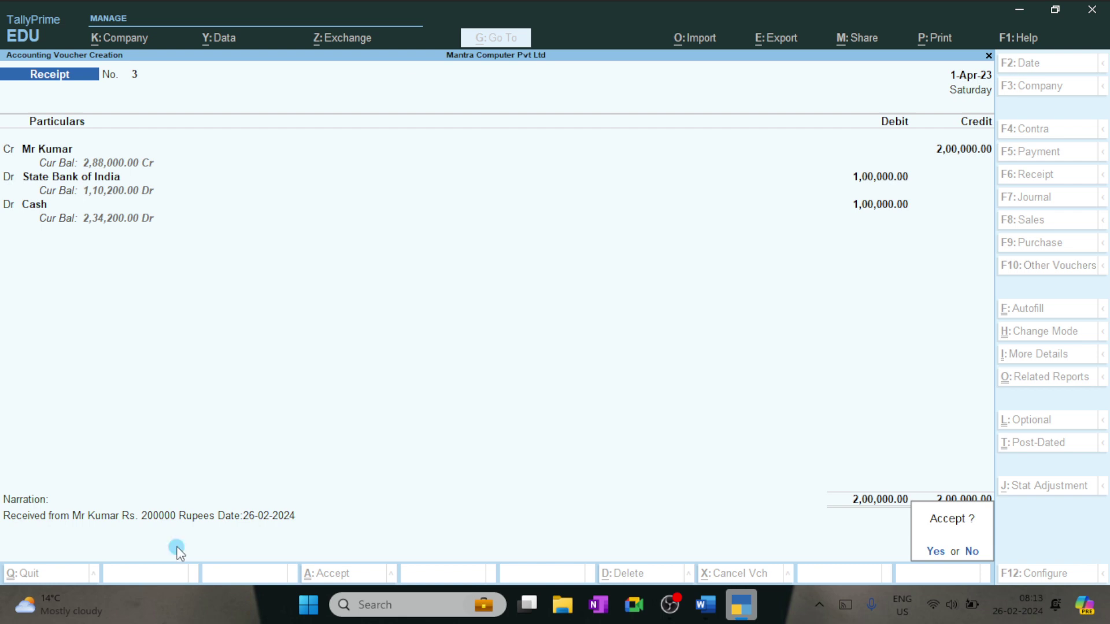
key("Return")
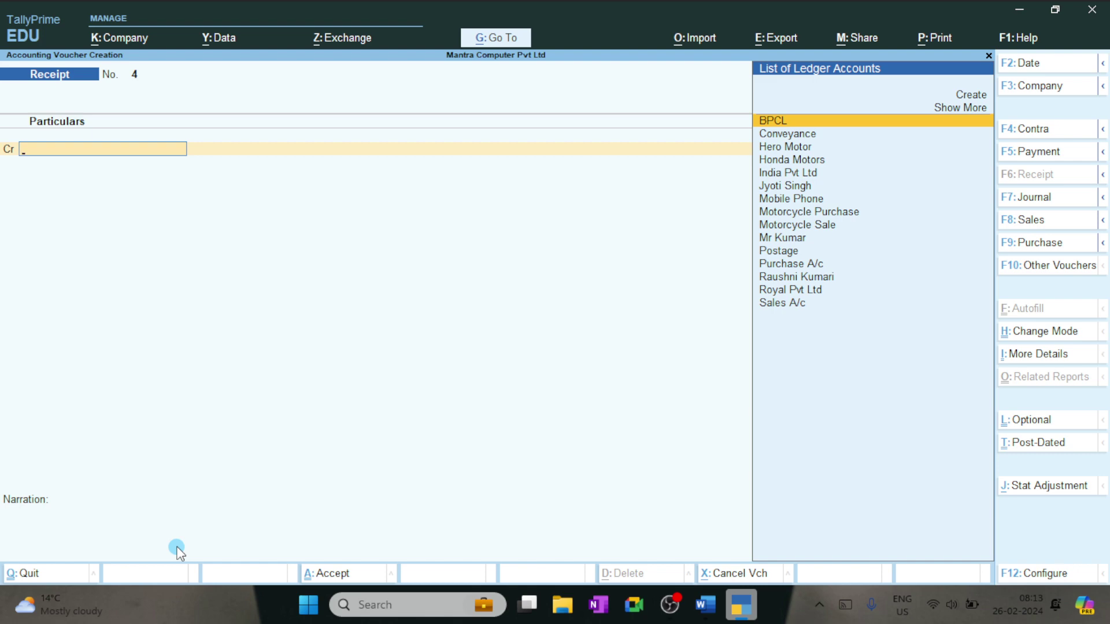
Step: Open Tally Prime with GST.docx in Word from the TALLY PRIME folder inside Documents > COMPUTER BOOK
key("alt+Tab")
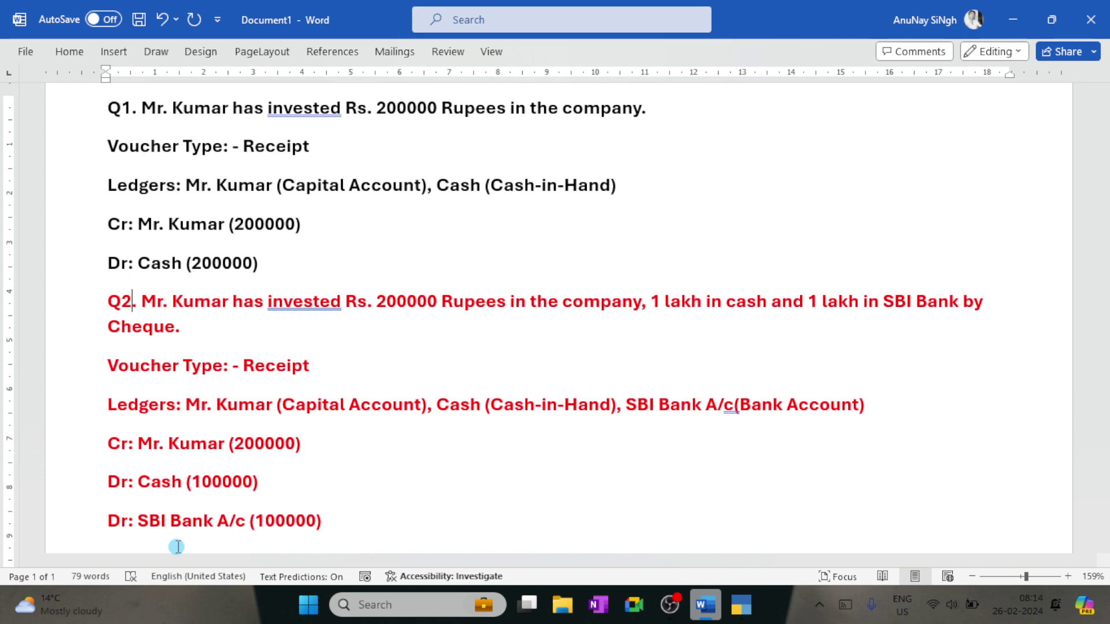
key("super+d")
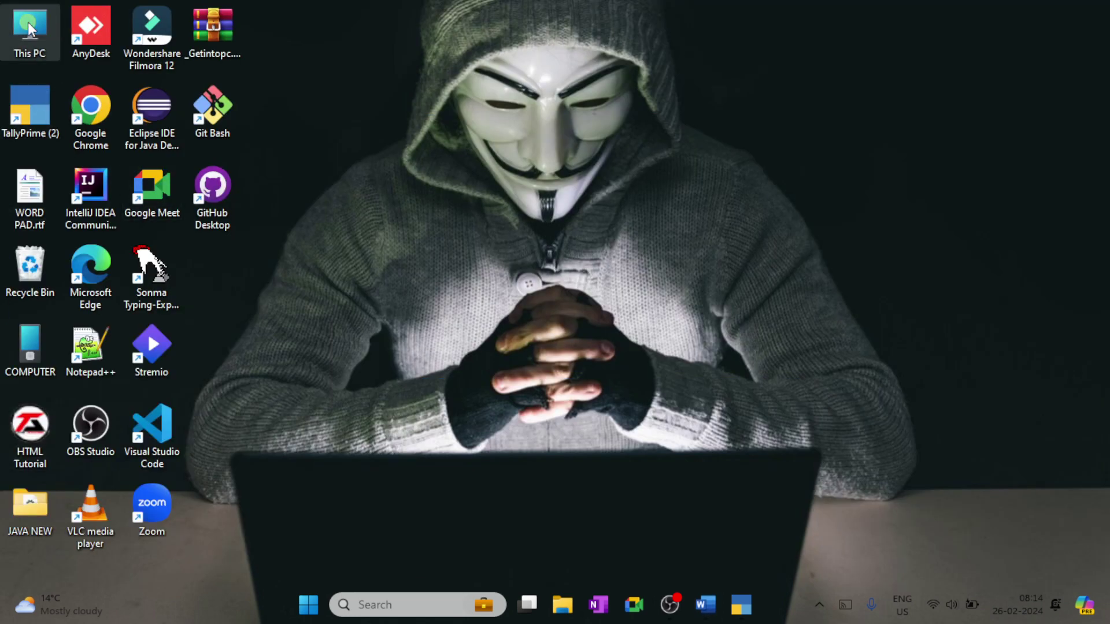
double_click(29, 26)
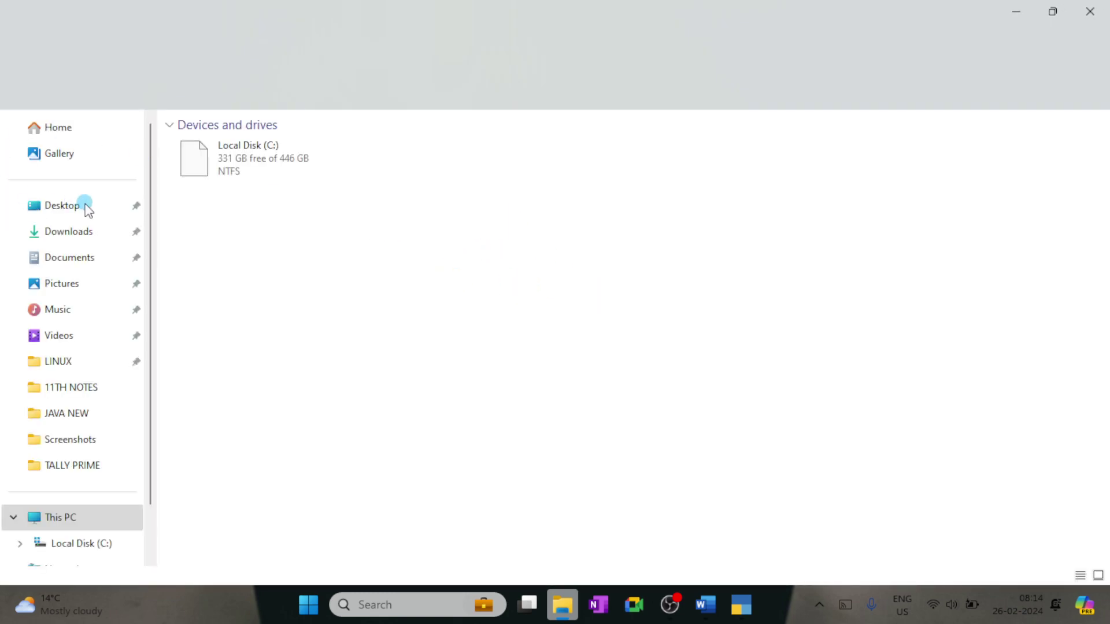
left_click(75, 258)
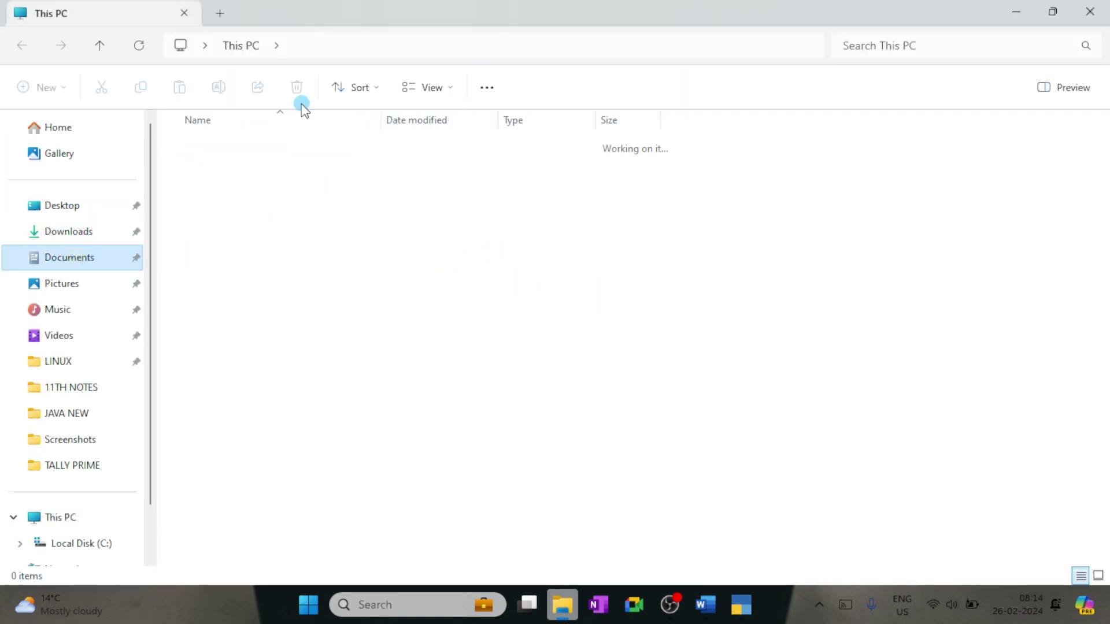
double_click(244, 148)
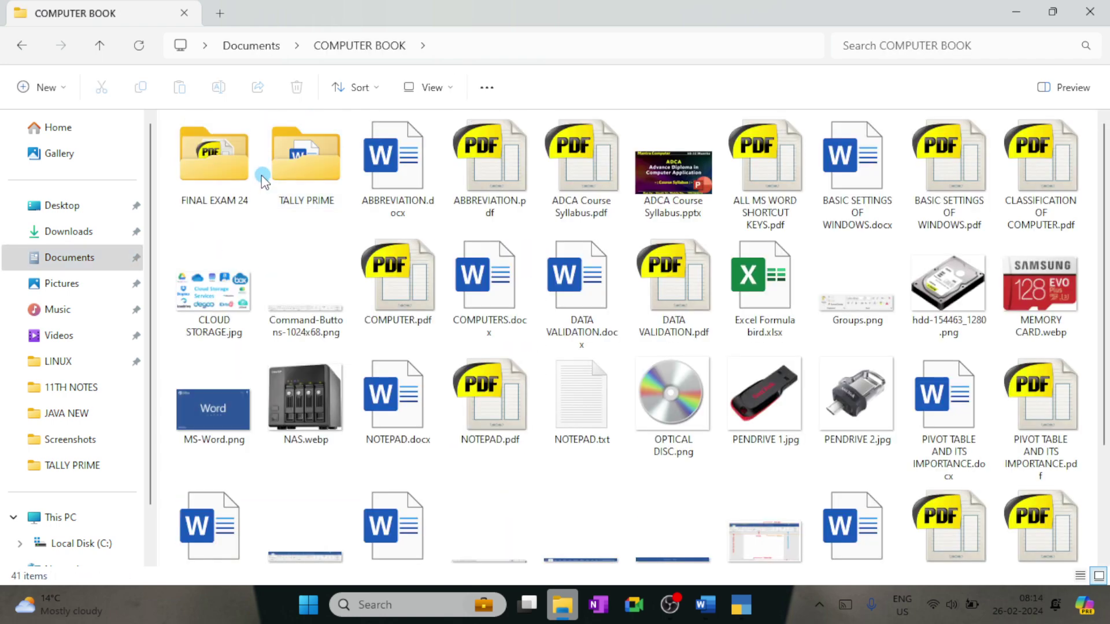
left_click(304, 180)
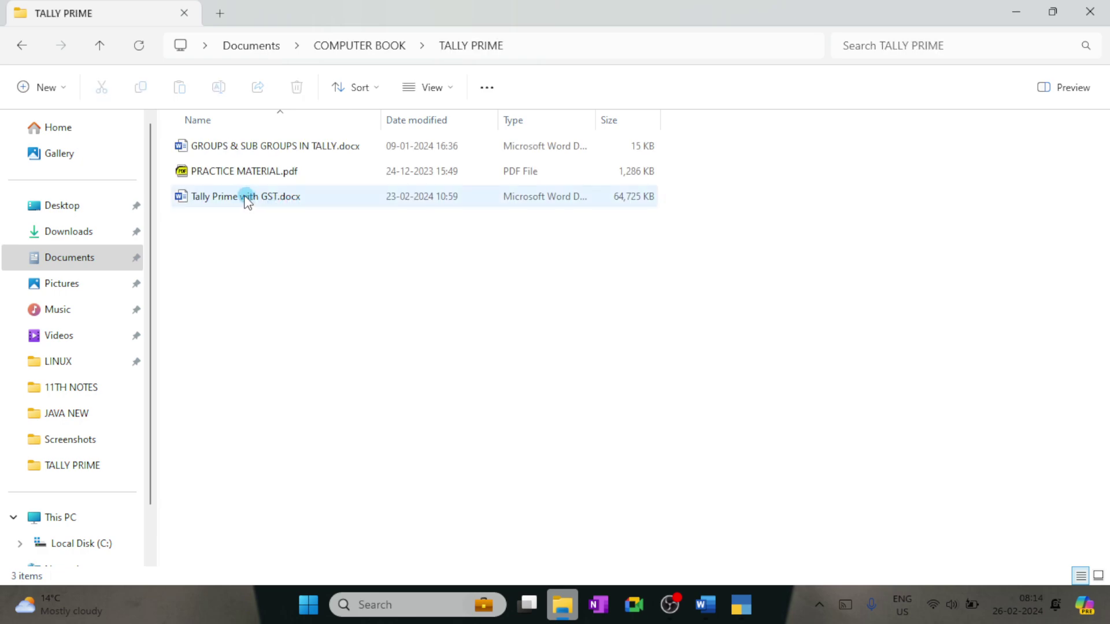
left_click(237, 196)
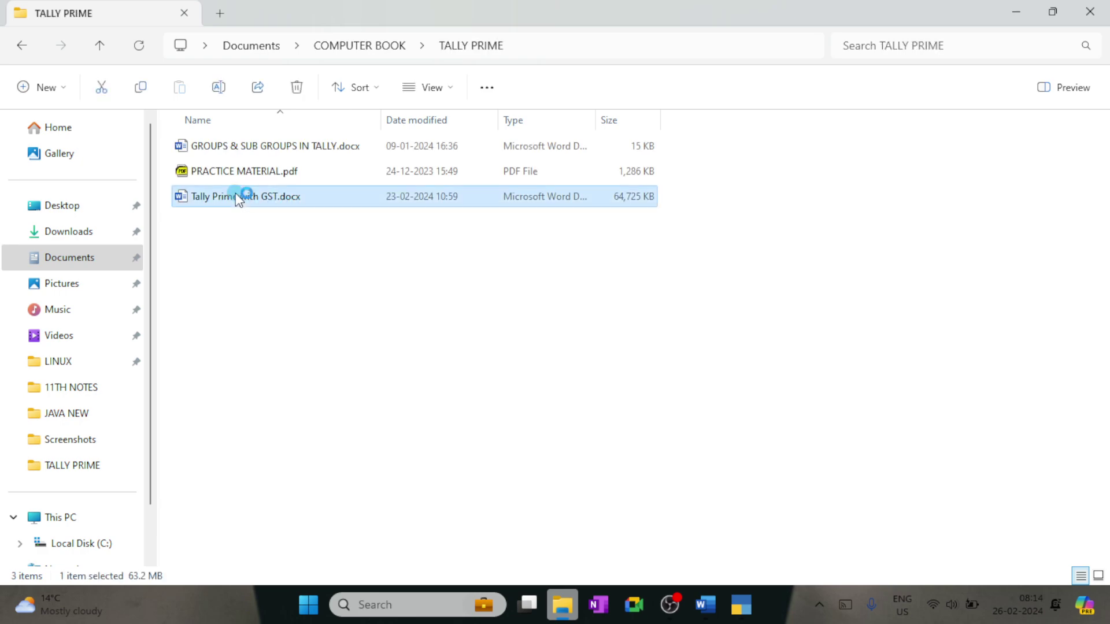
double_click(239, 196)
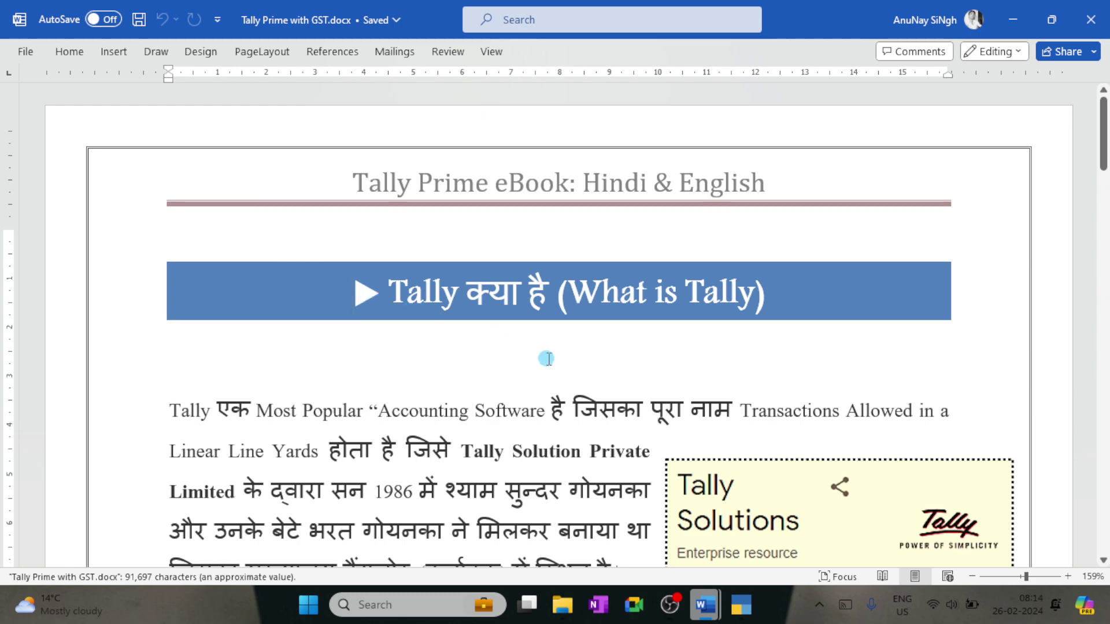
Step: Read the eBook's opening pages covering what Tally is, the Tally versions and the ERP and TALLY full forms
scroll(515, 384, "down", 5)
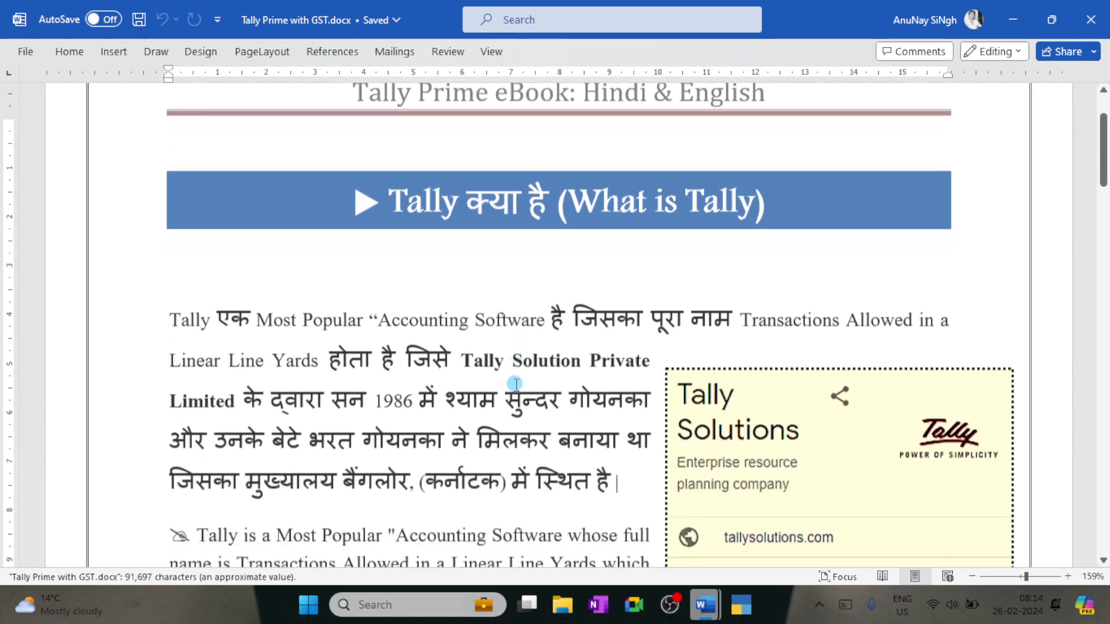
scroll(515, 384, "down", 4)
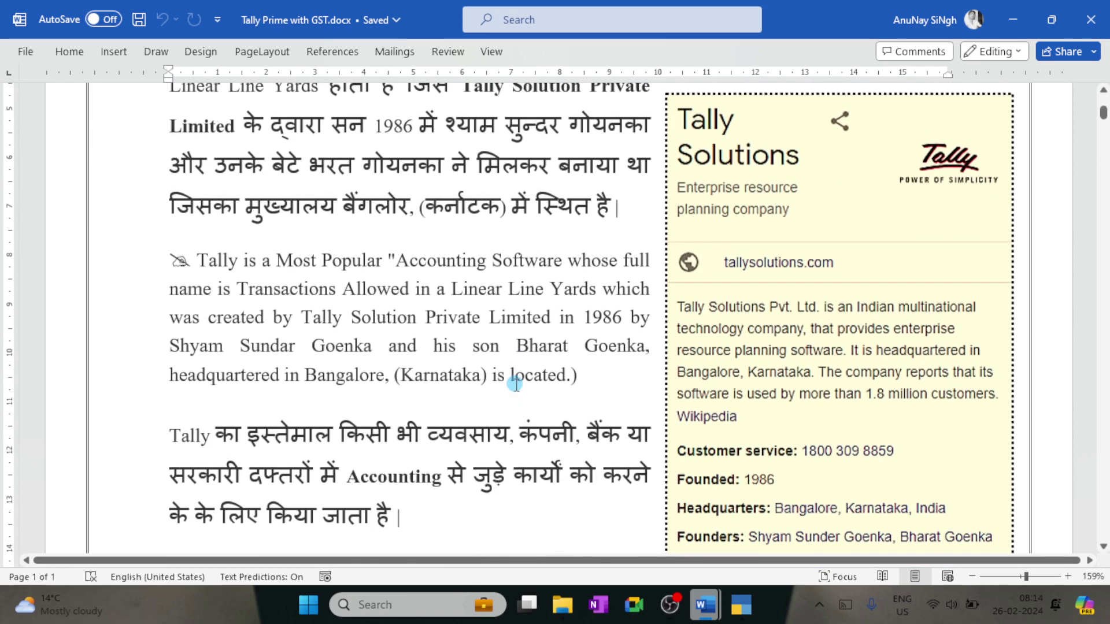
scroll(515, 384, "down", 10)
scroll(515, 384, "down", 15)
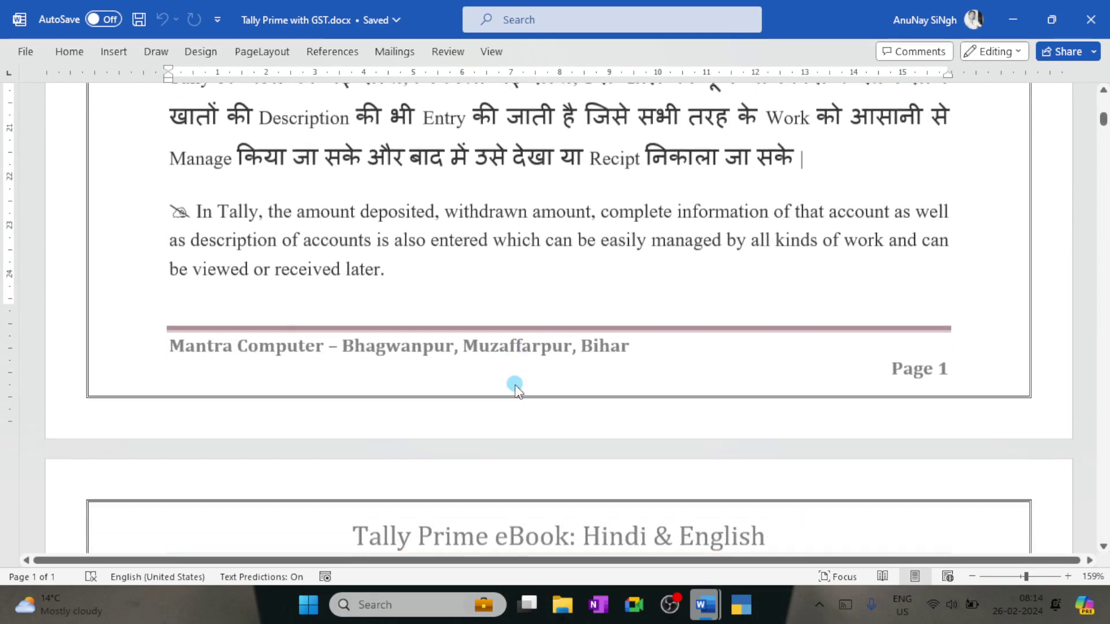
scroll(515, 384, "down", 13)
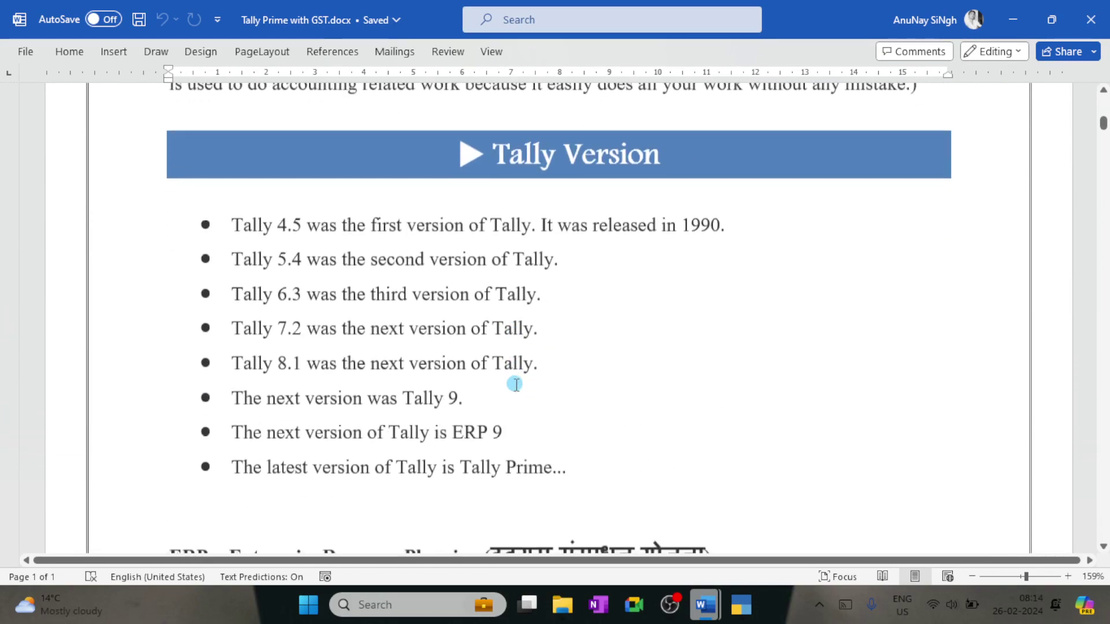
scroll(515, 384, "down", 1)
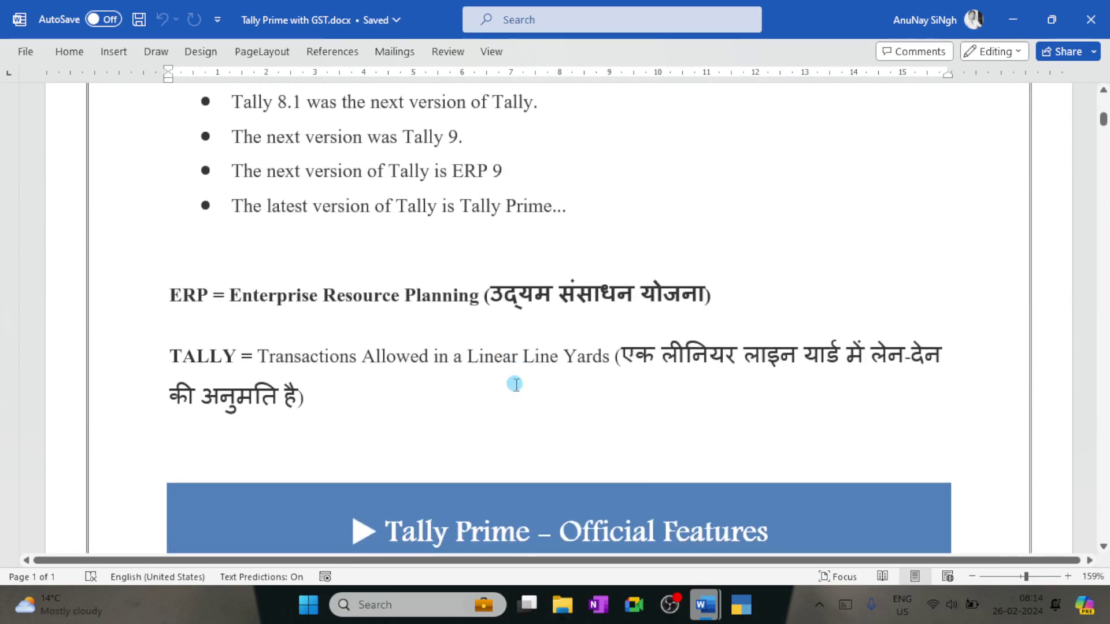
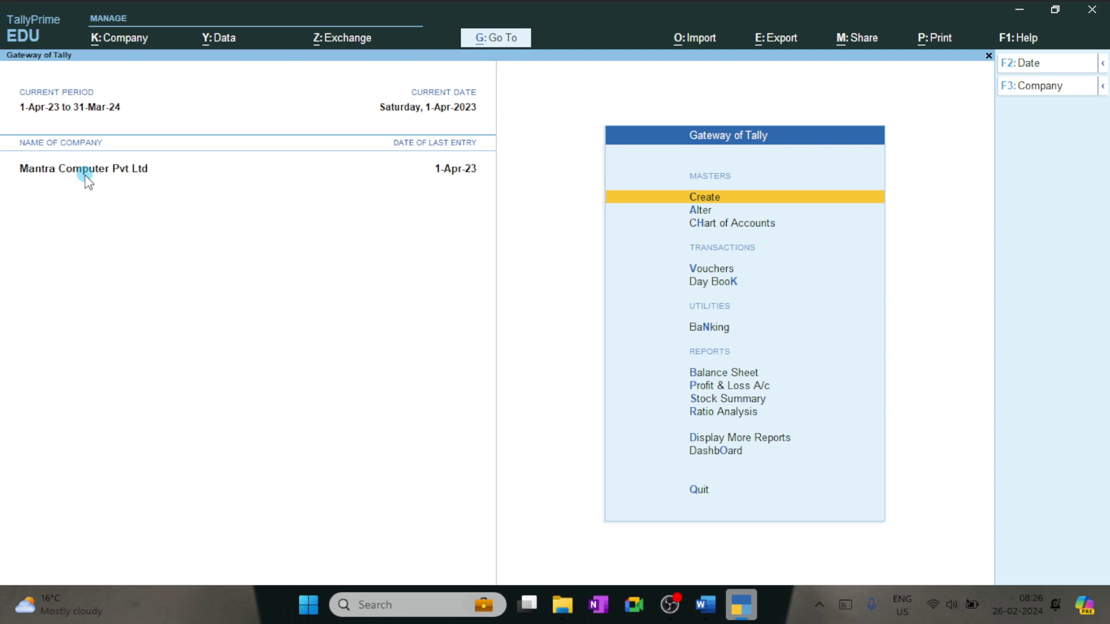
Step: Start creating a ledger master and name it Ayush Traders (Supplier)
key("Return")
key("Down")
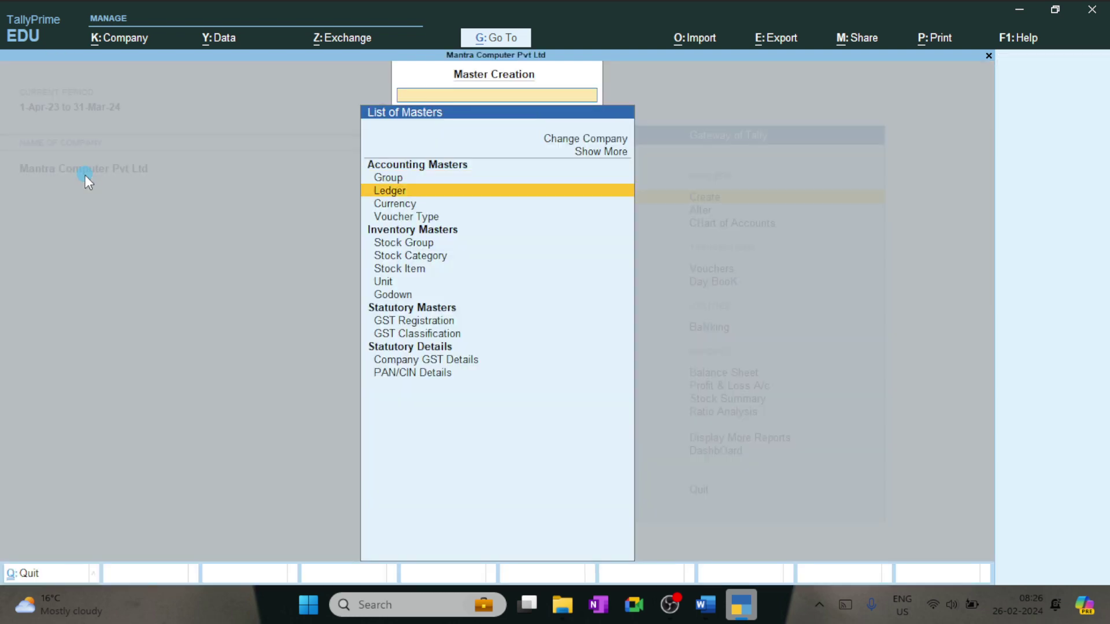
key("Return")
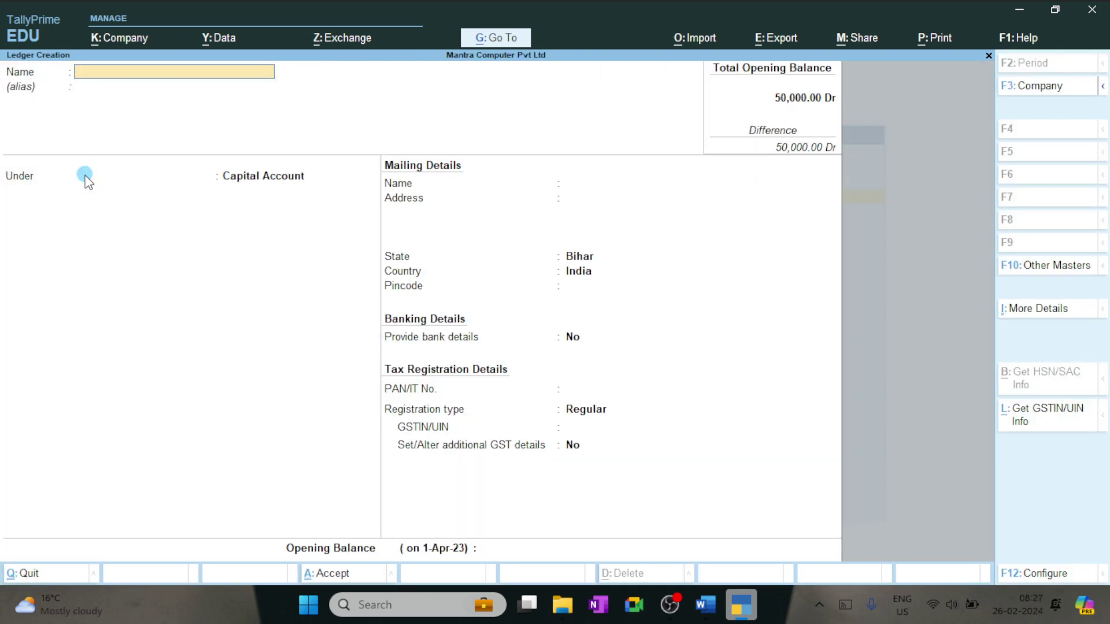
type("Ayush Traders(")
key("BackSpace")
type("(Supplier")
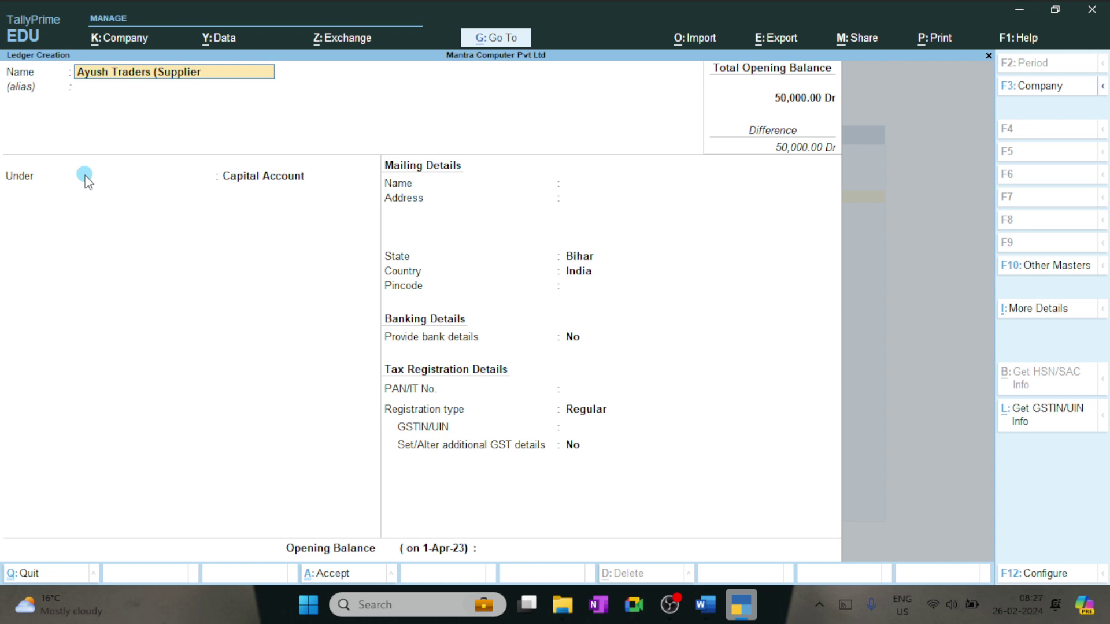
type(")")
key("Return")
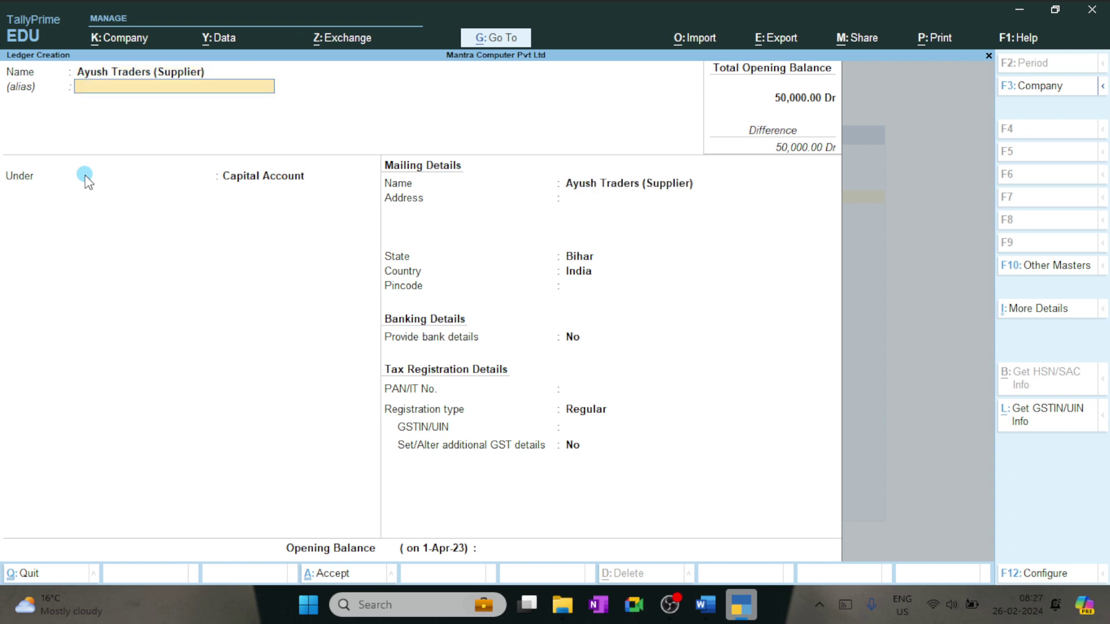
Step: Leave the supplier ledger's alias blank and place the ledger under the Sundry Creditors group
key("Return")
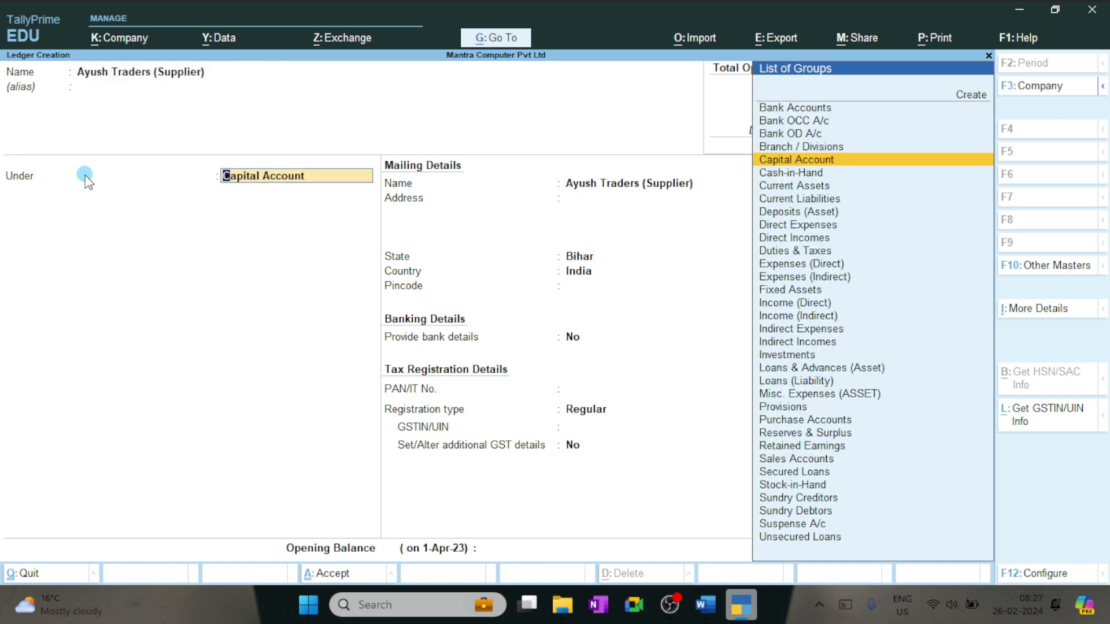
key("ctrl+4")
type("Sun")
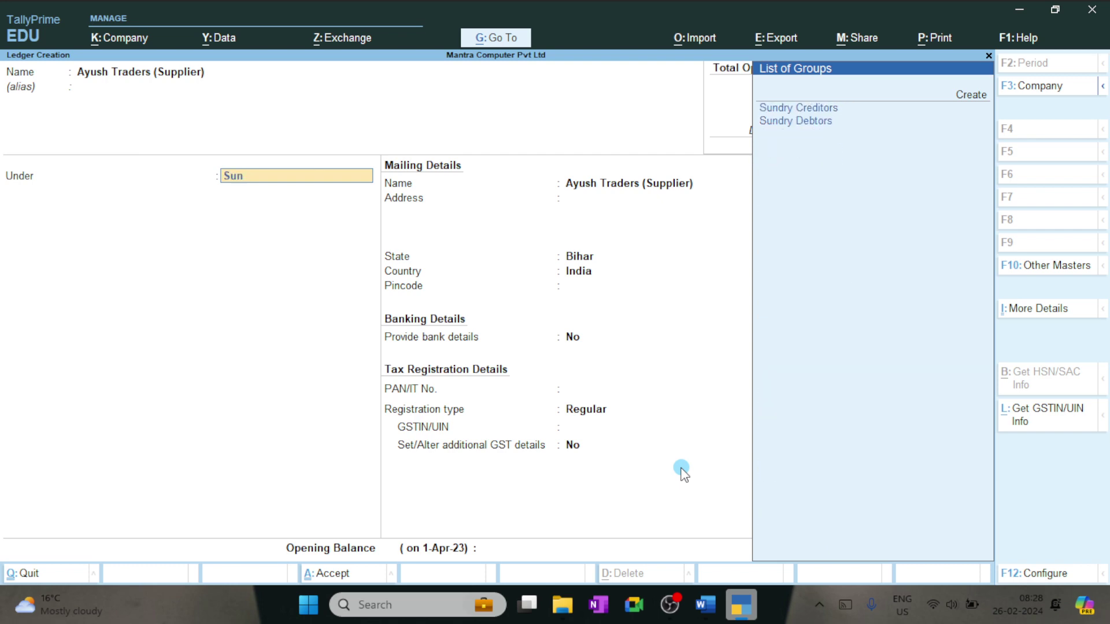
type("d")
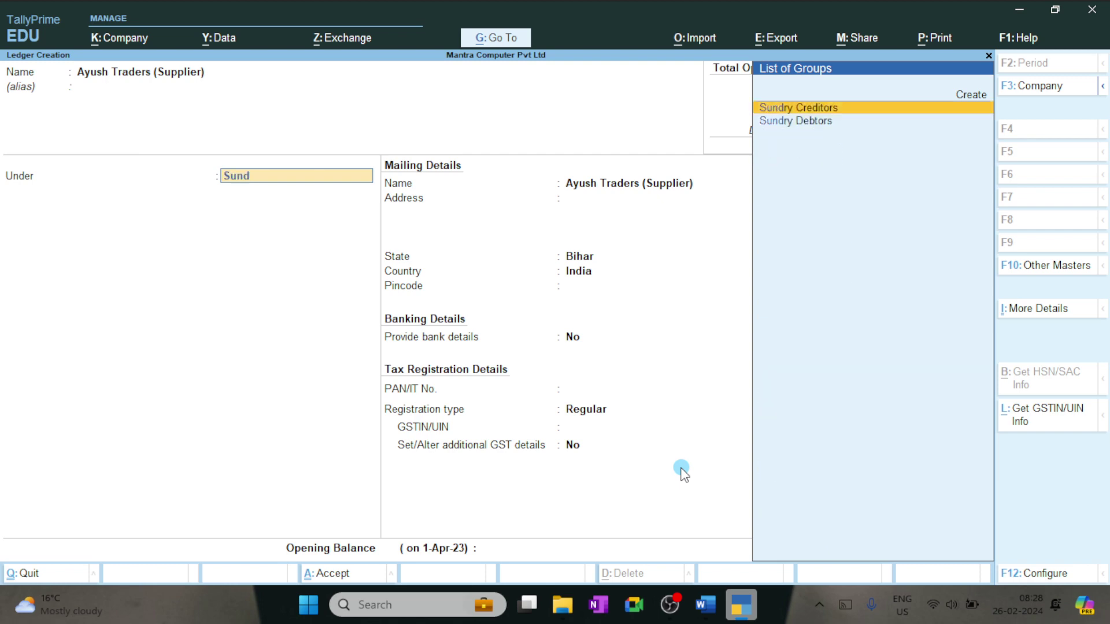
key("Return")
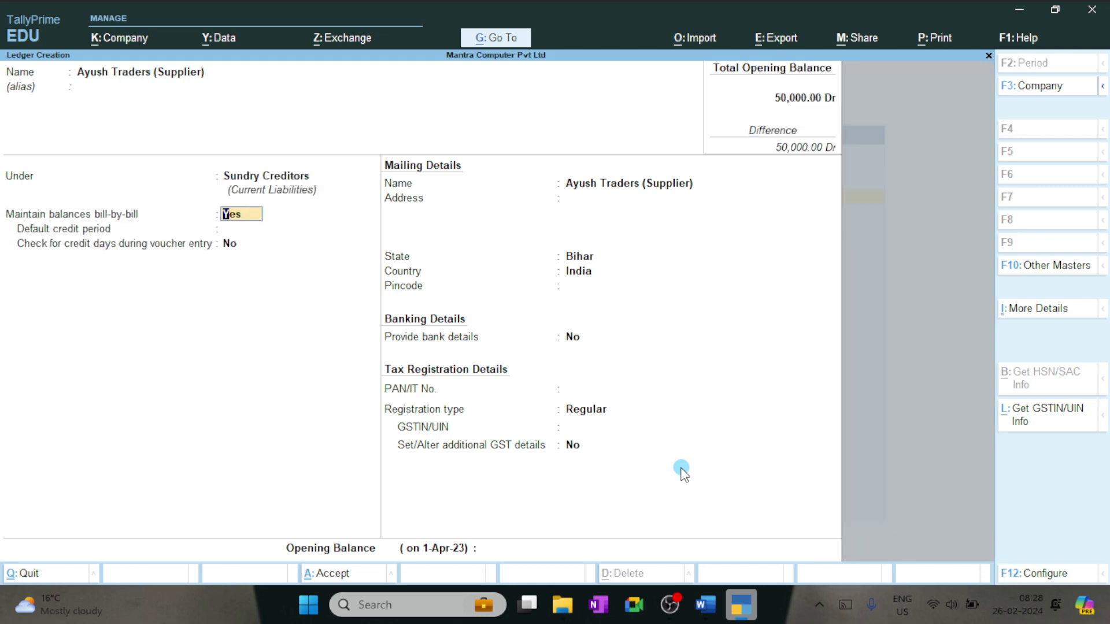
key("ctrl")
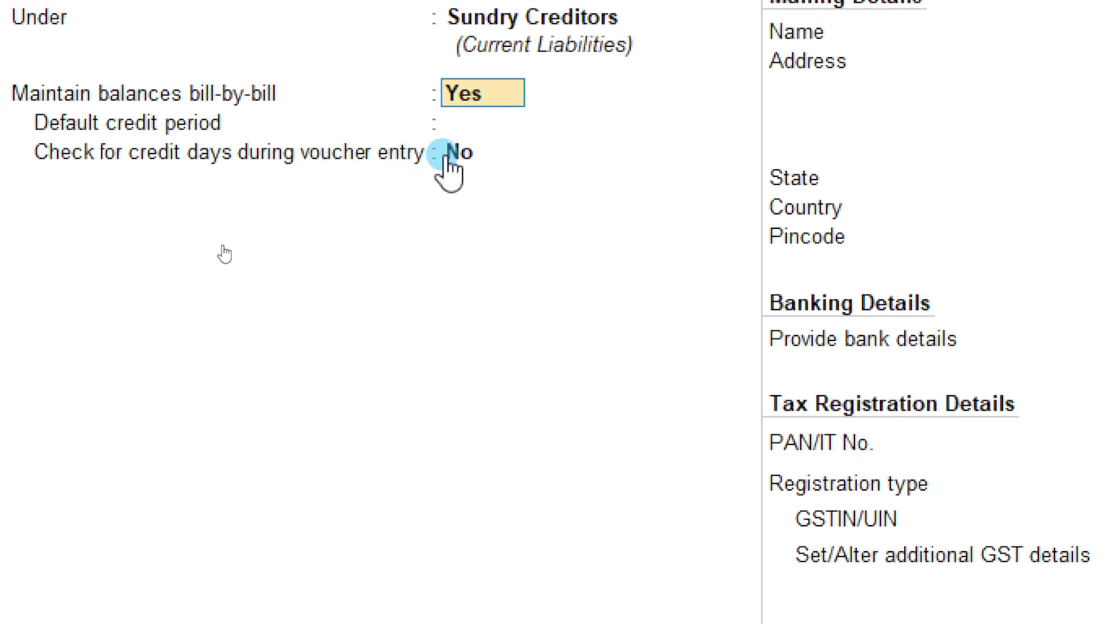
Step: Keep bill-by-bill balances at Yes without a default credit period, and set the supplier's state to Bihar with address and pincode blank
key("Return")
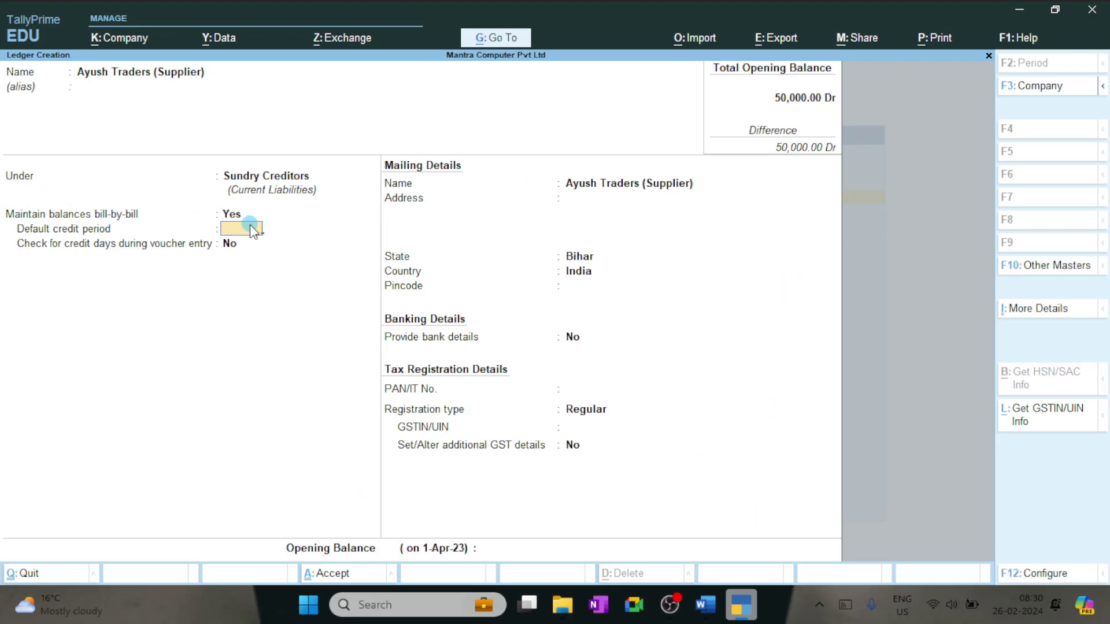
key("Return")
key("Return")
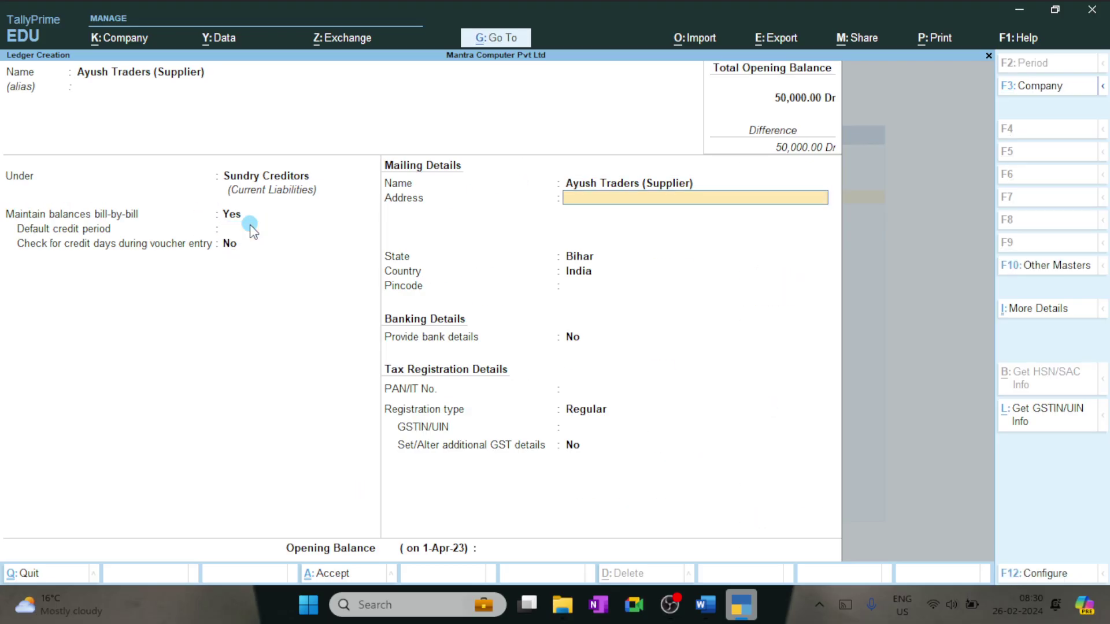
key("Return")
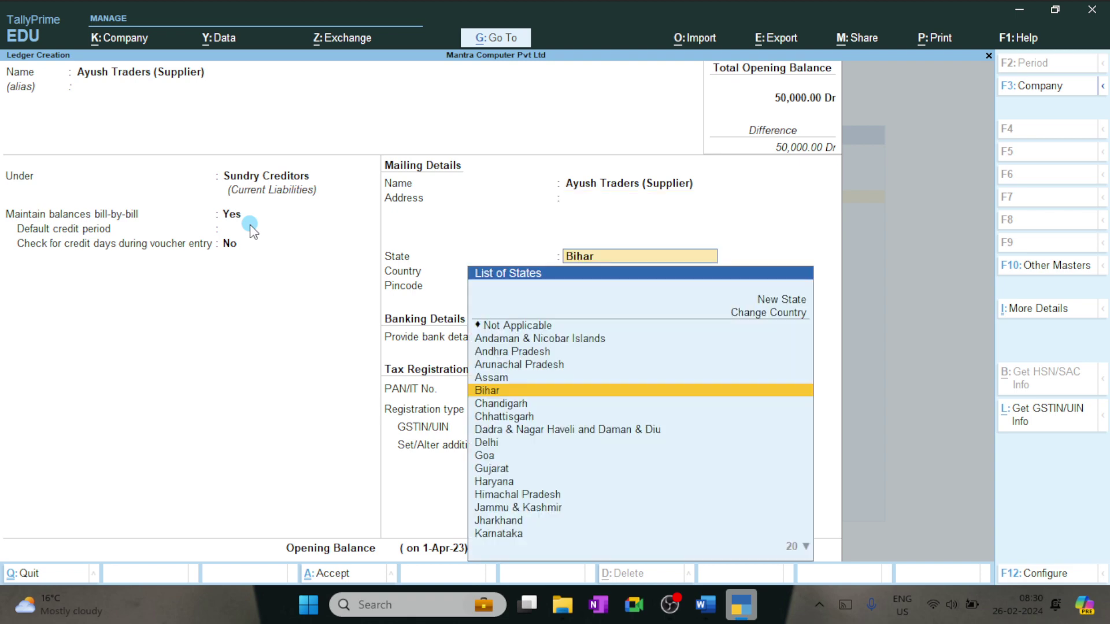
key("Return")
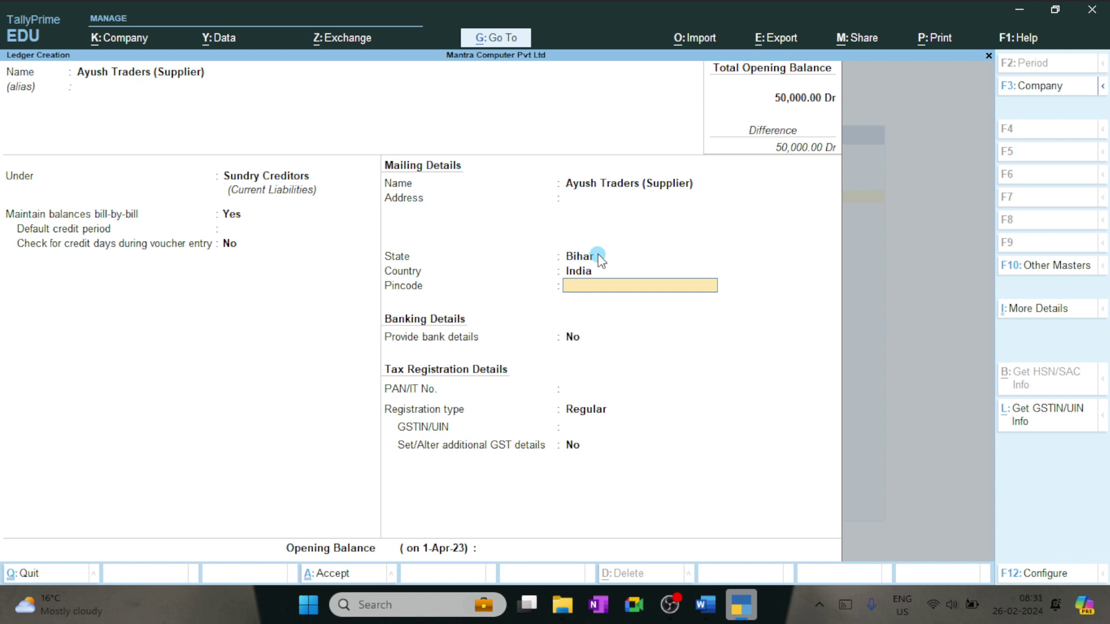
key("Return")
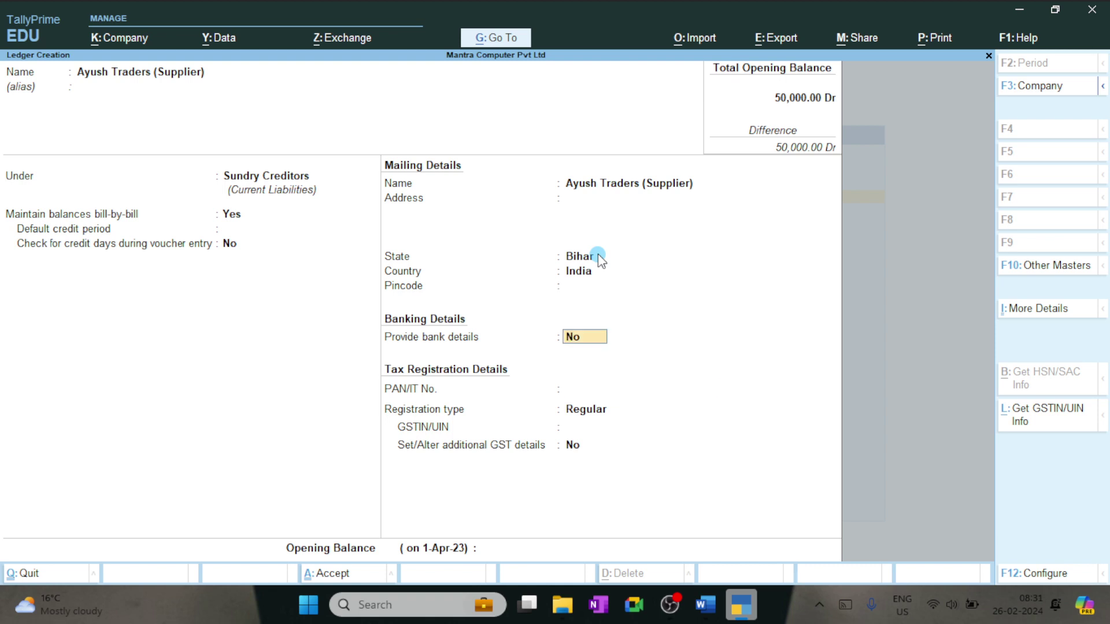
Step: Keep bank details at No and registration type Regular without PAN or GSTIN, then save the supplier ledger without an opening balance
key("Return")
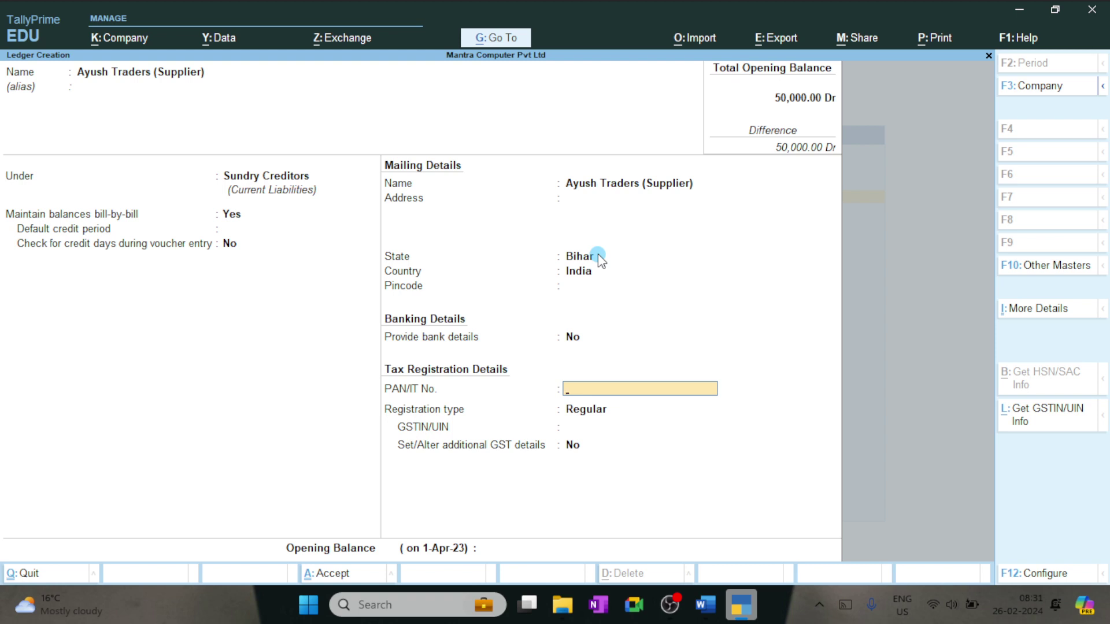
key("Return")
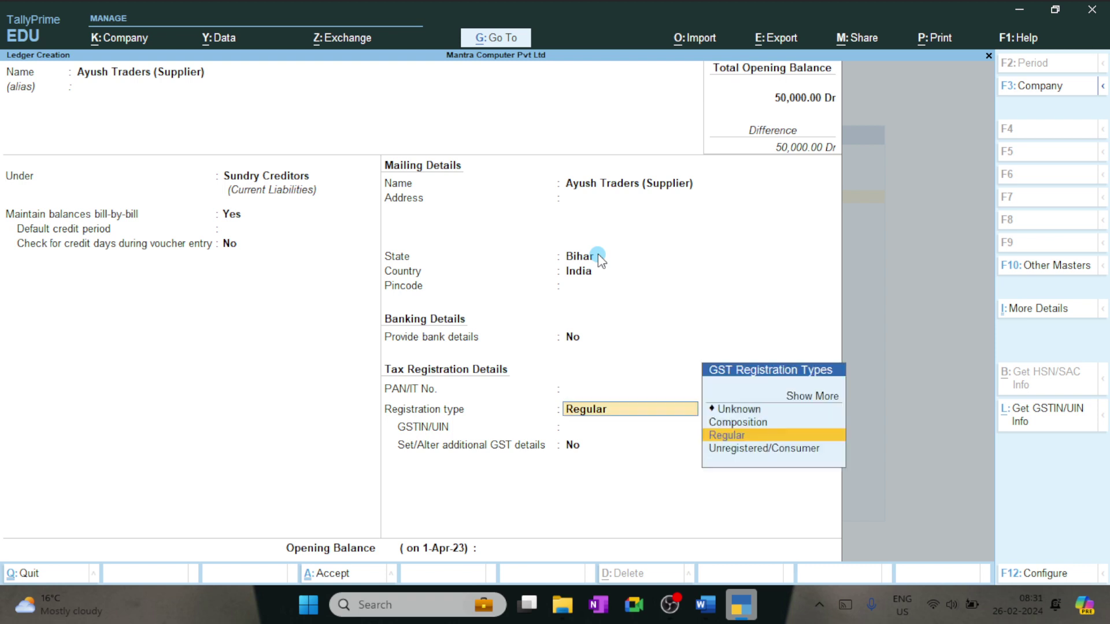
key("Return")
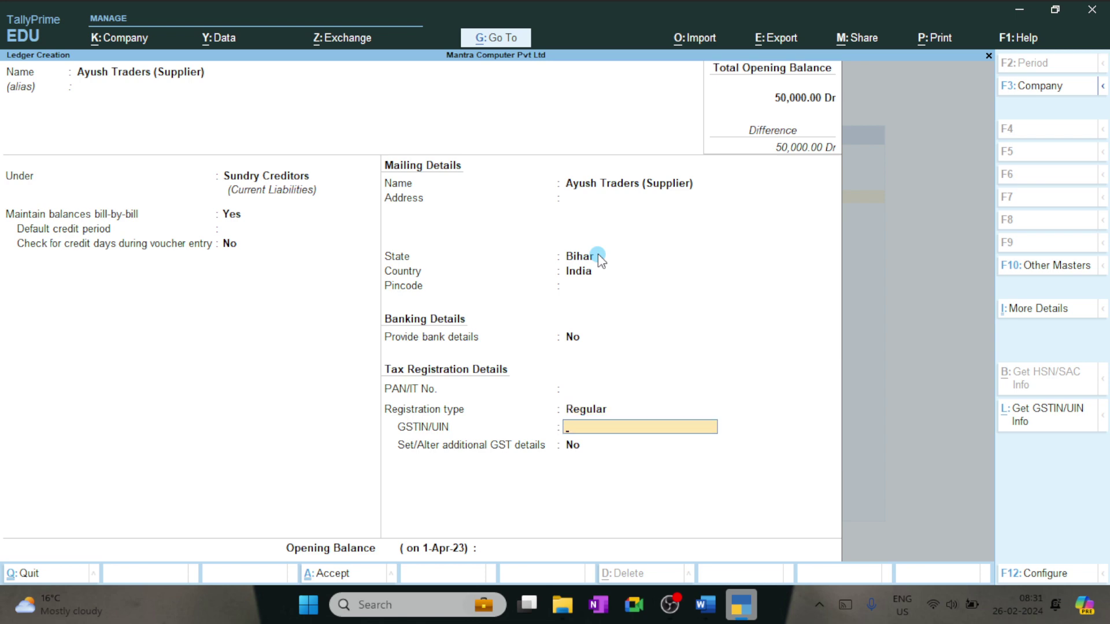
key("Return")
key("Return")
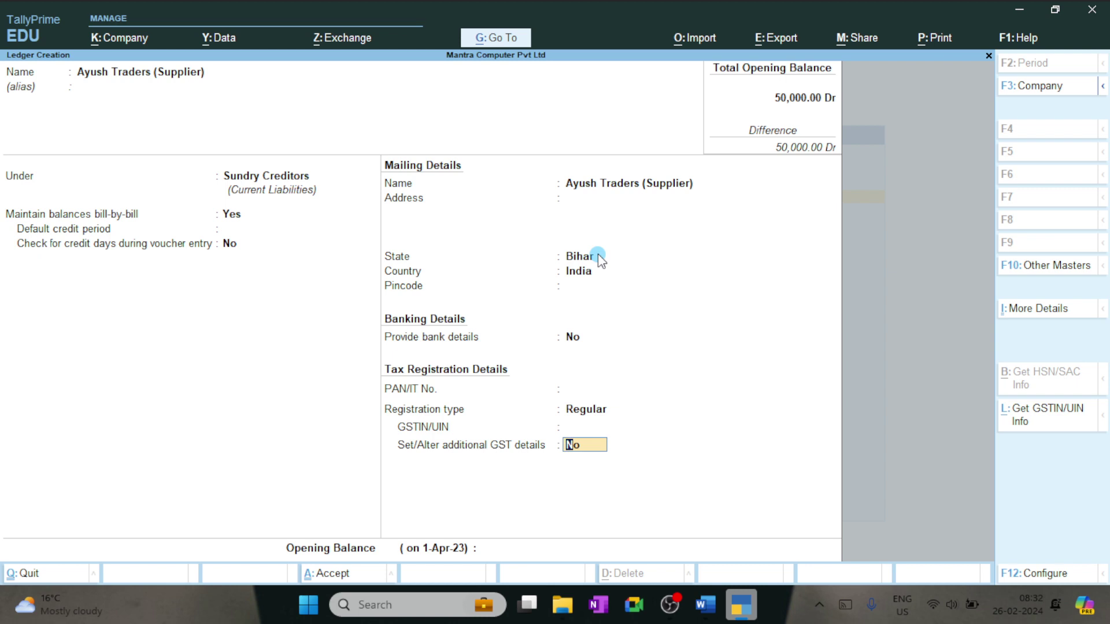
key("Return")
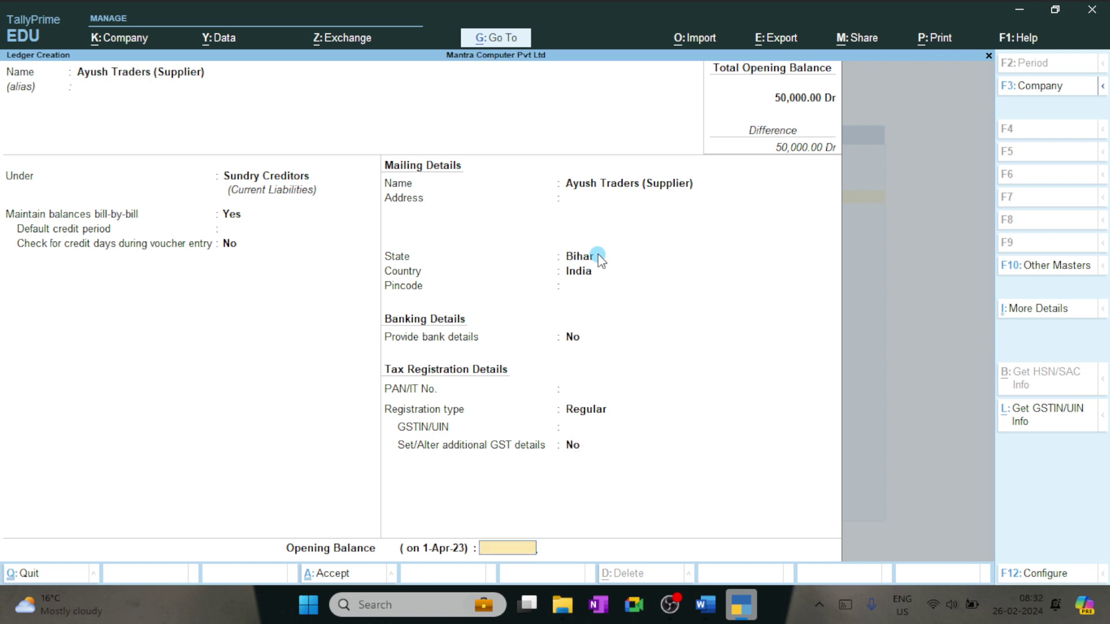
key("Return")
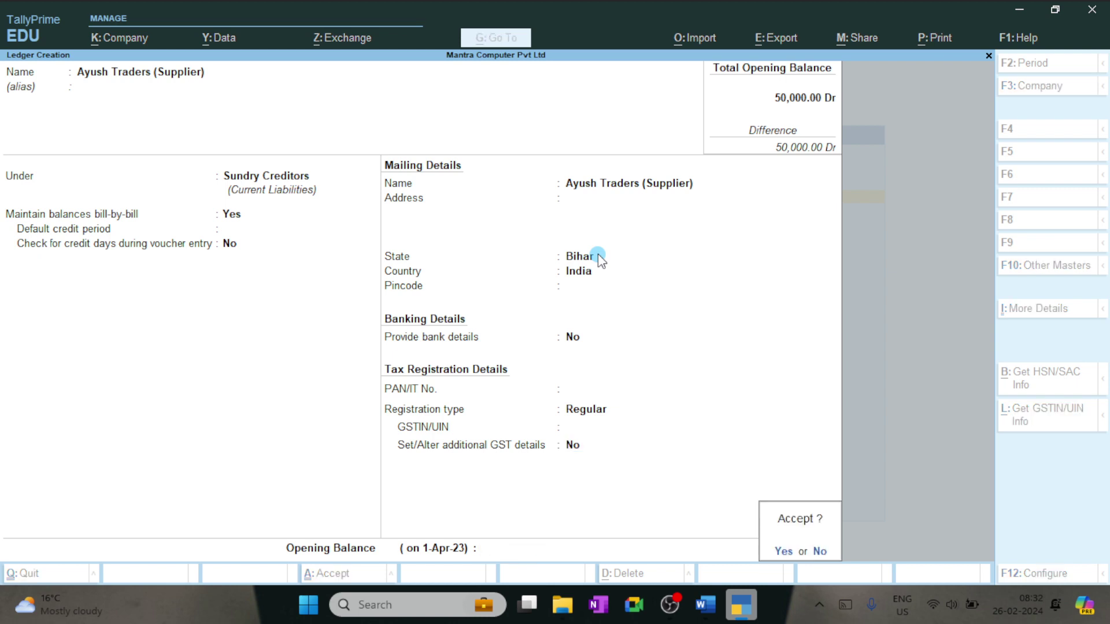
key("Return")
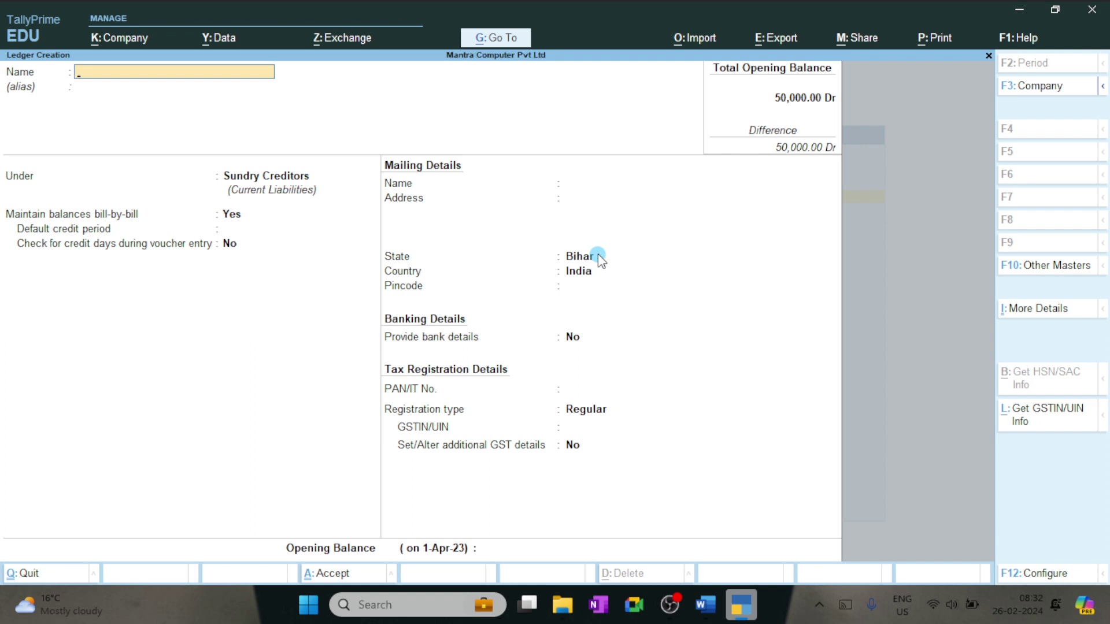
Step: Name the new ledger Sonali Trader (Customer)
type("Sona")
type("Trade")
type("r (Custommer")
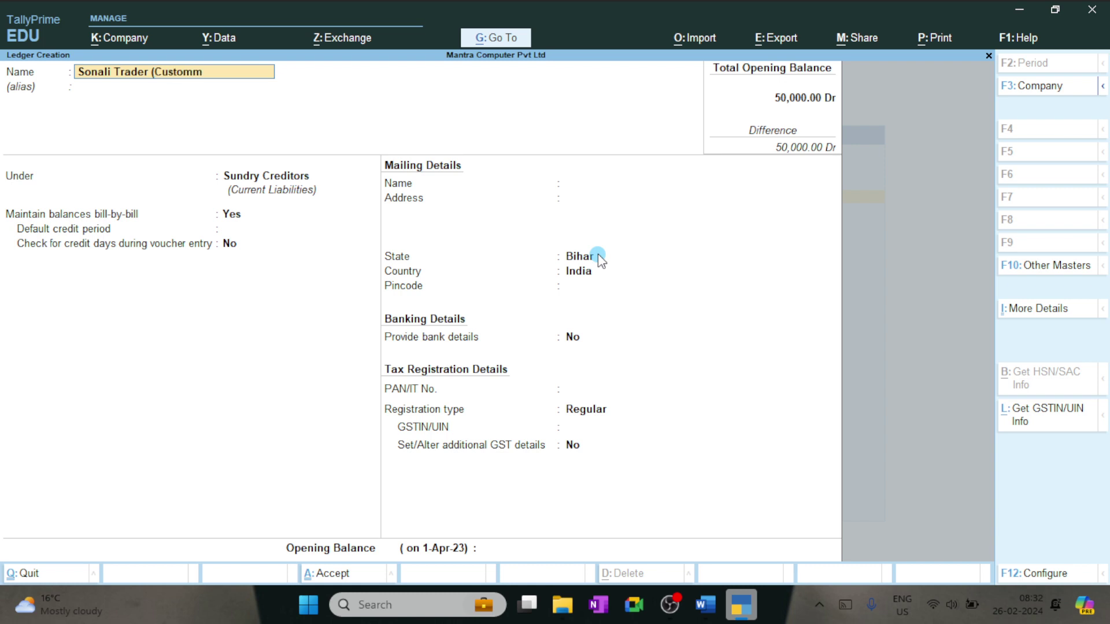
key("BackSpace")
key("BackSpace")
key("BackSpace")
key("BackSpace")
type("m")
key("BackSpace")
type("mer")
key("Return")
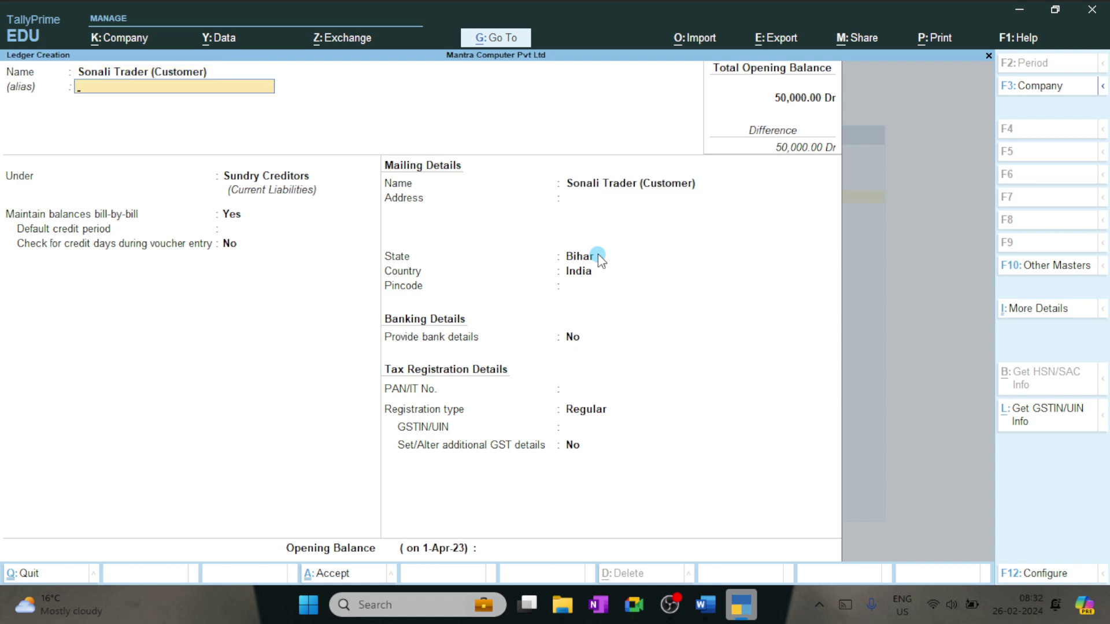
Step: Leave the customer ledger's alias blank and place the ledger under the Sundry Debtors group
key("Return")
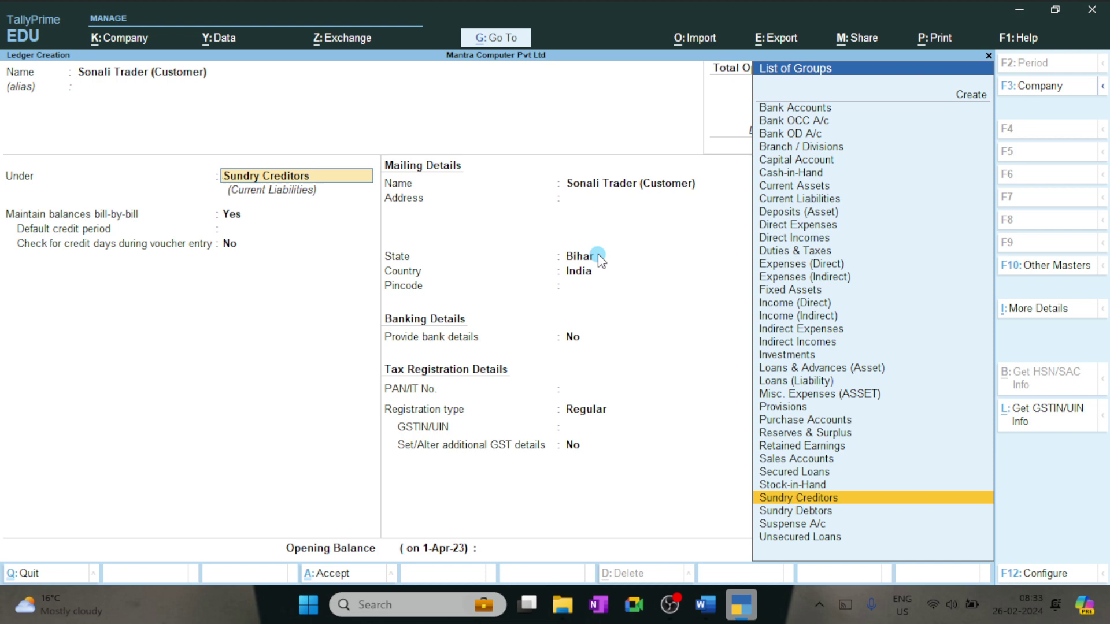
key("Down")
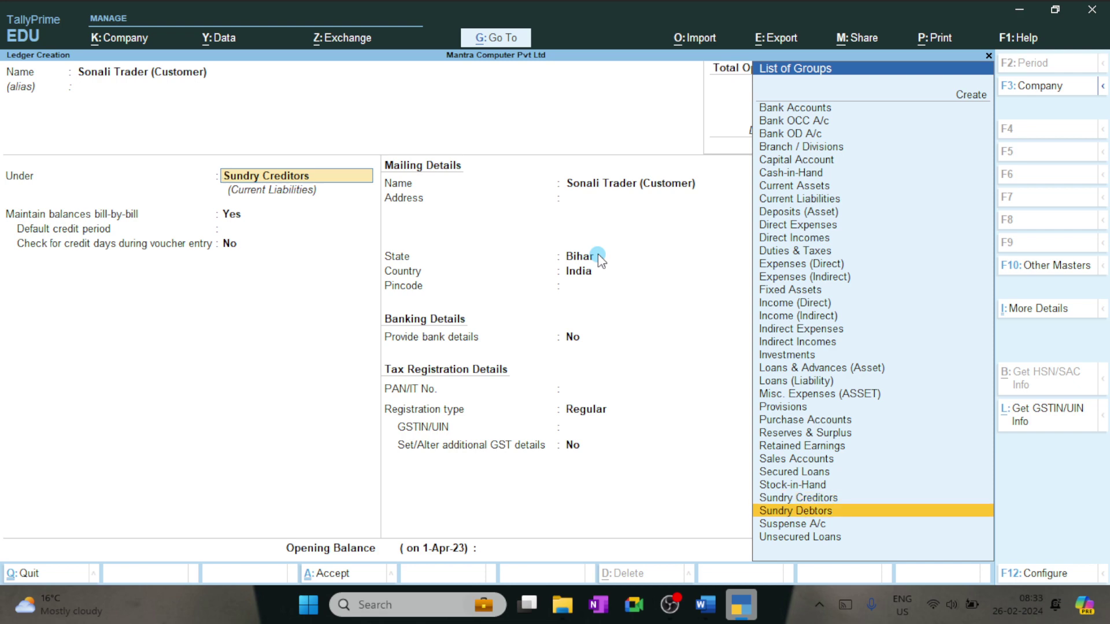
key("Return")
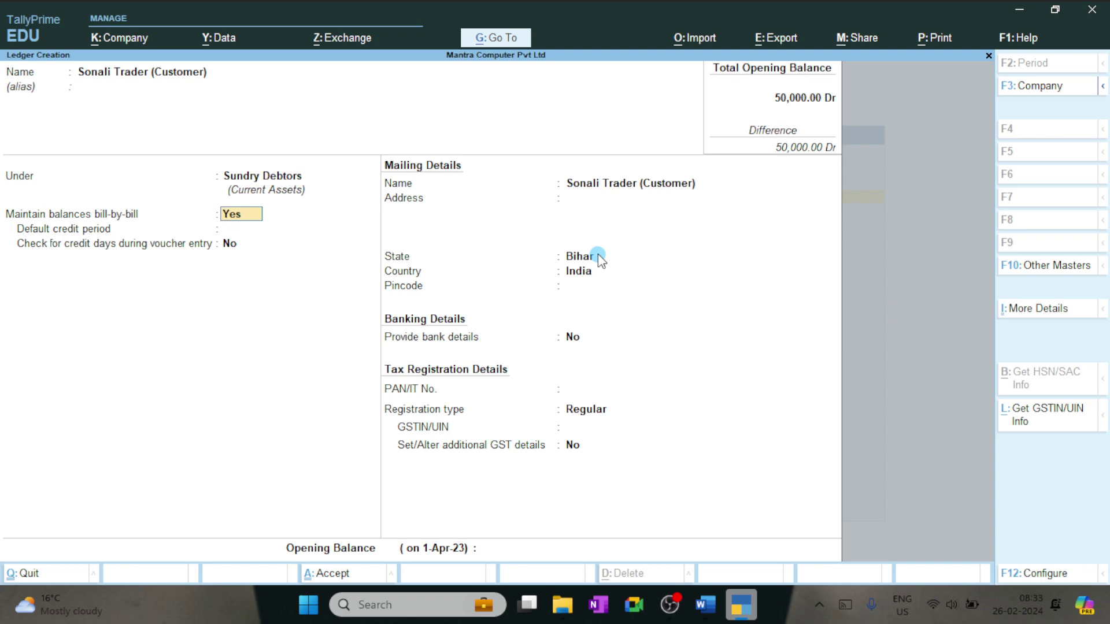
Step: Return to the customer ledger's group, filter the groups by "Sund" and choose Sundry Debtors again
key("BackSpace")
type("Sund")
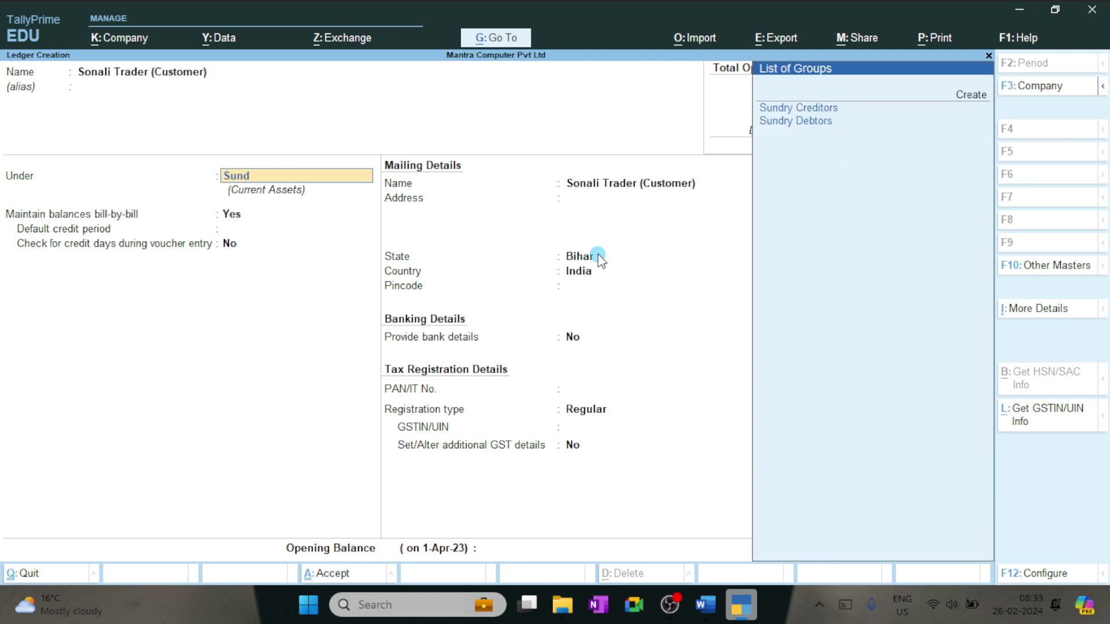
key("Return")
key("Down")
key("Down")
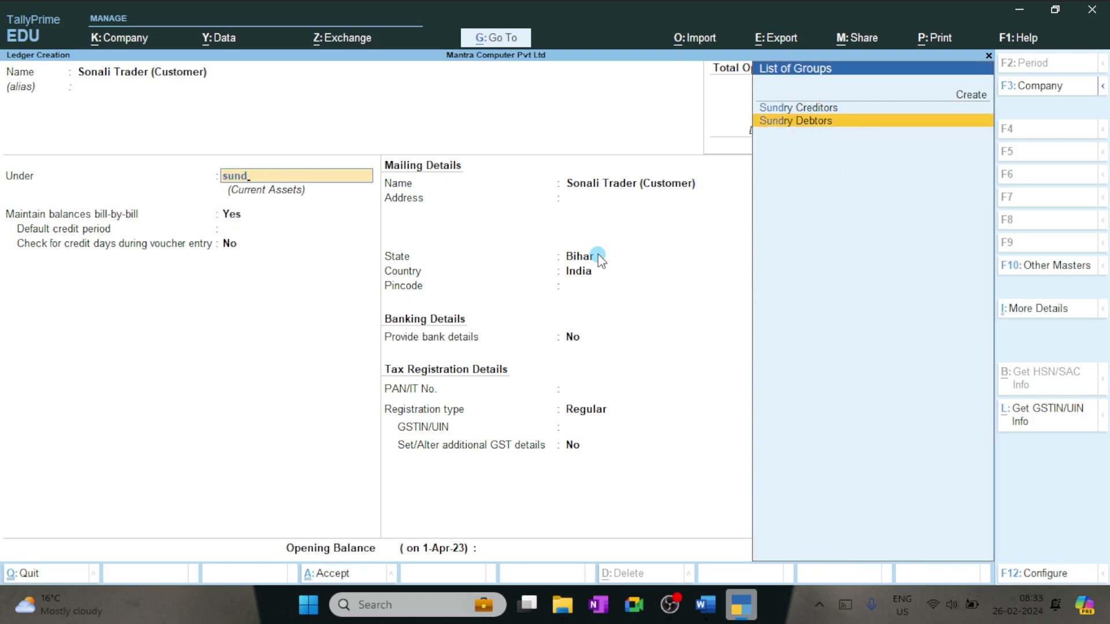
key("Return")
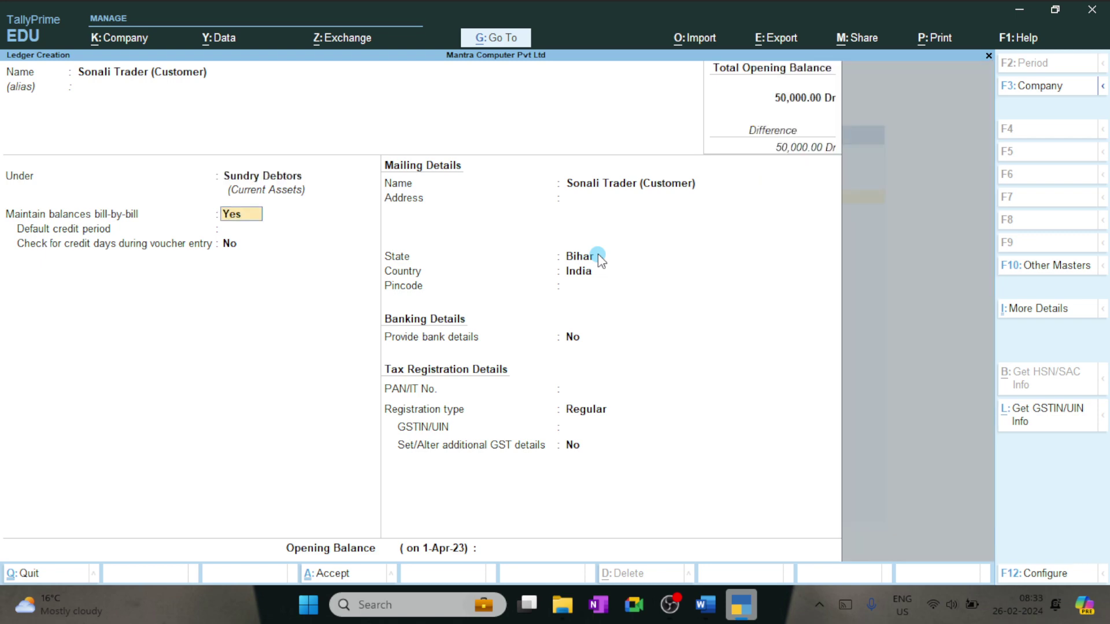
Step: Reopen the customer ledger's group choice, browse the full list of groups and reselect Sundry Debtors
key("BackSpace")
key("Down")
key("Up")
key("Up")
key("Up")
key("Up")
key("Up")
key("Up")
key("Up")
key("Up")
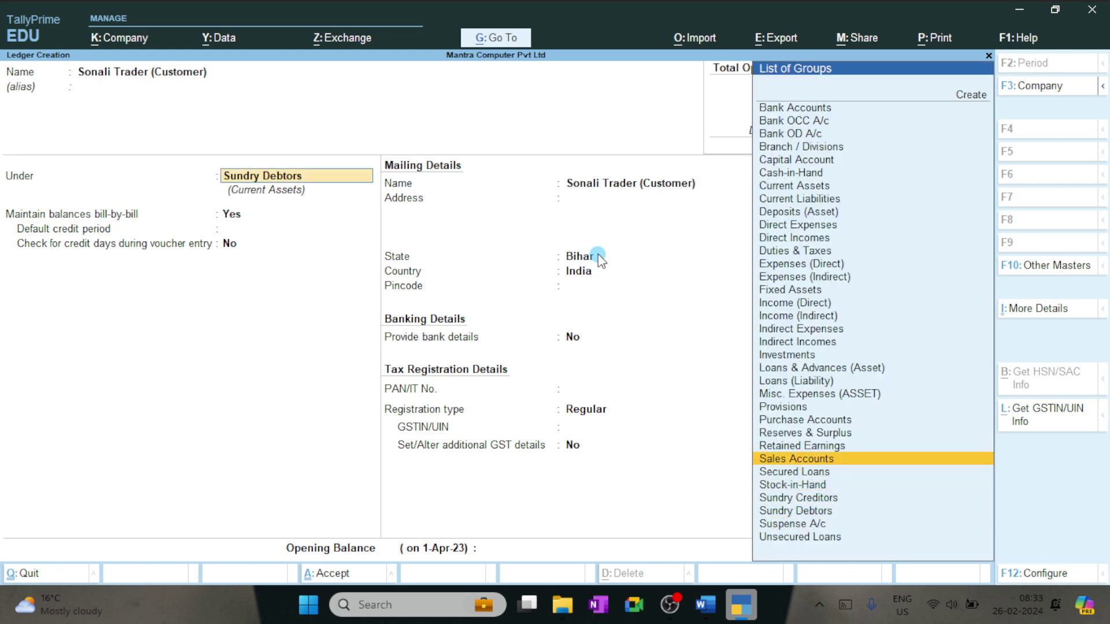
key("Down")
key("Down")
key("Down")
key("Down")
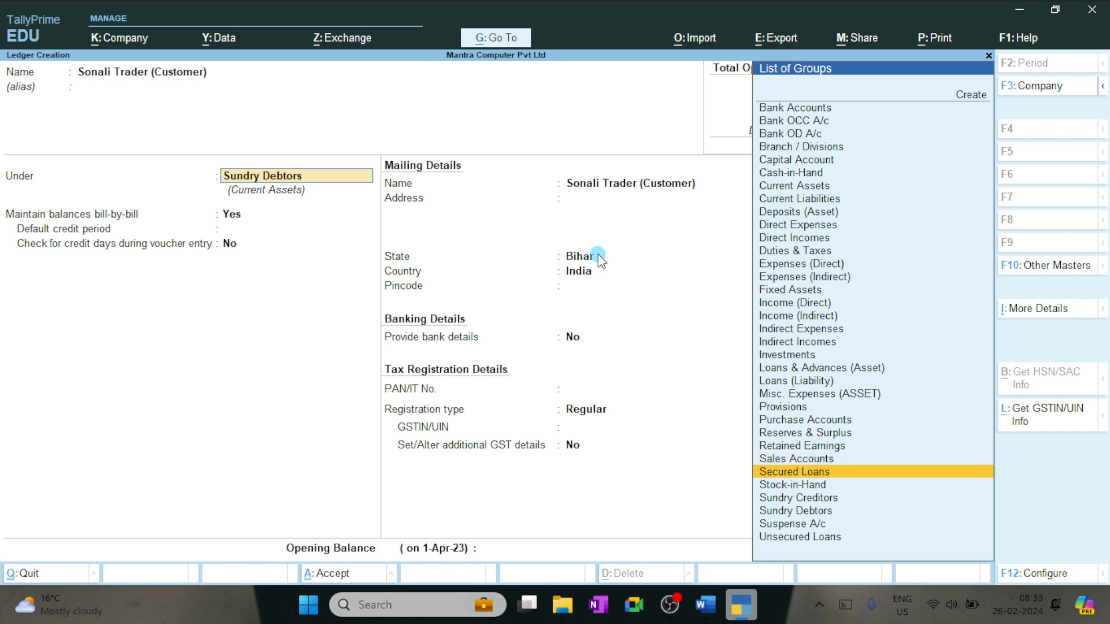
key("Down")
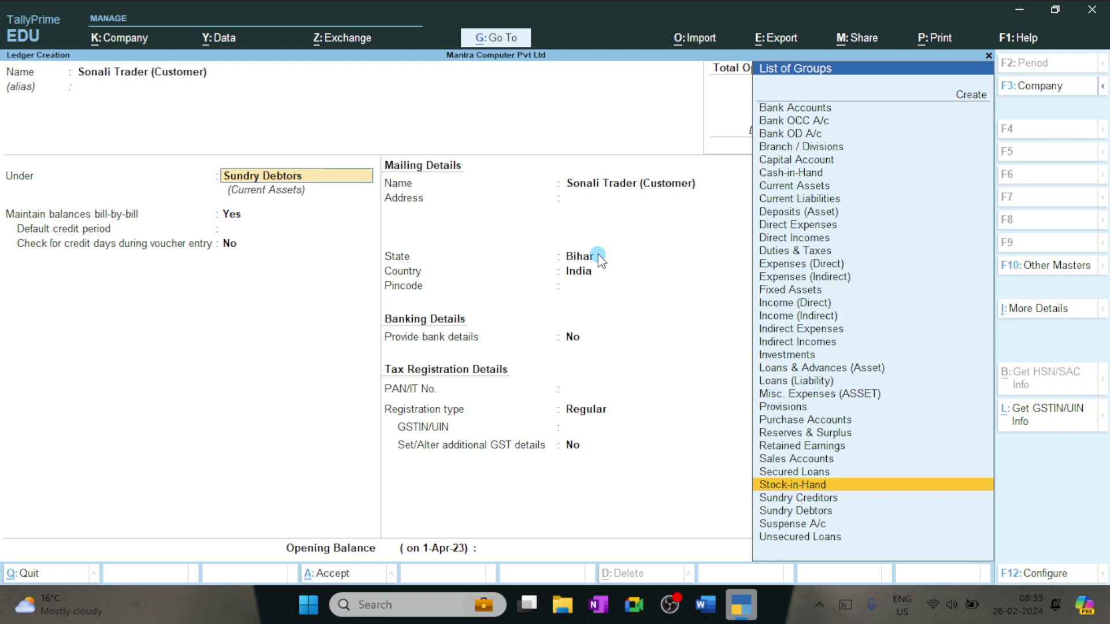
key("Down")
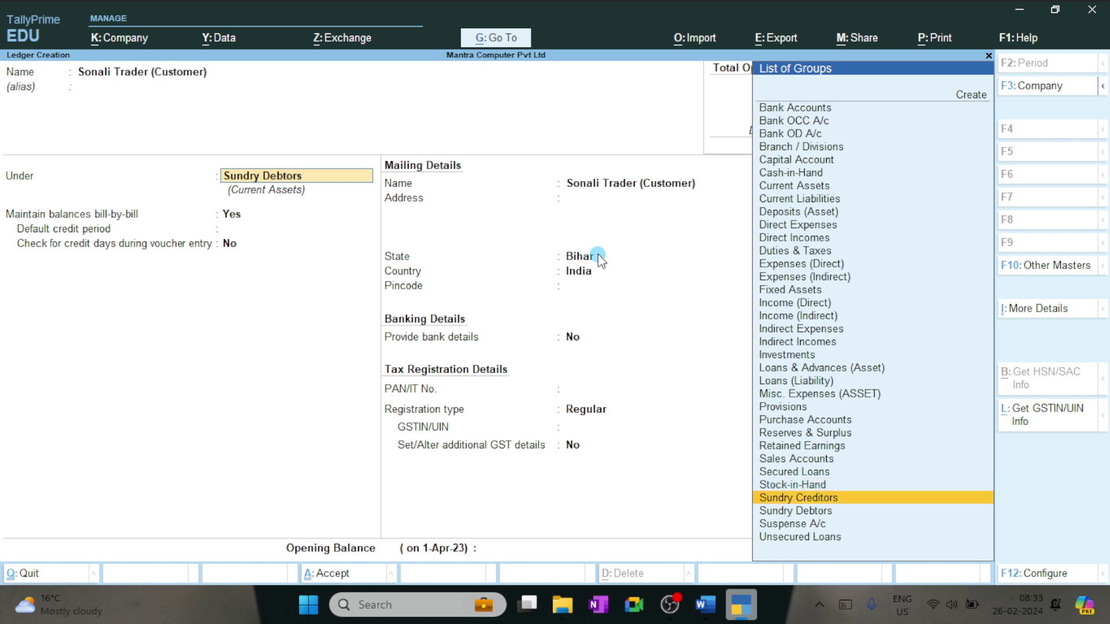
key("Down")
key("Return")
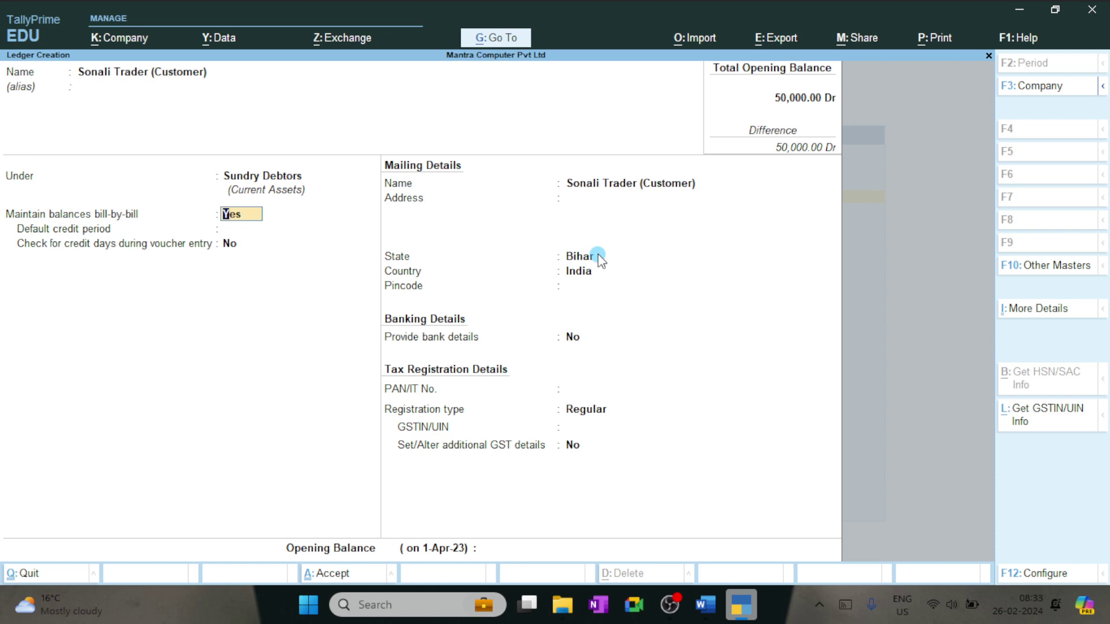
Step: Keep the customer ledger's default balance and mailing details with Bihar as the state, and save the ledger
key("Return")
key("Return")
key("Return")
key("Return")
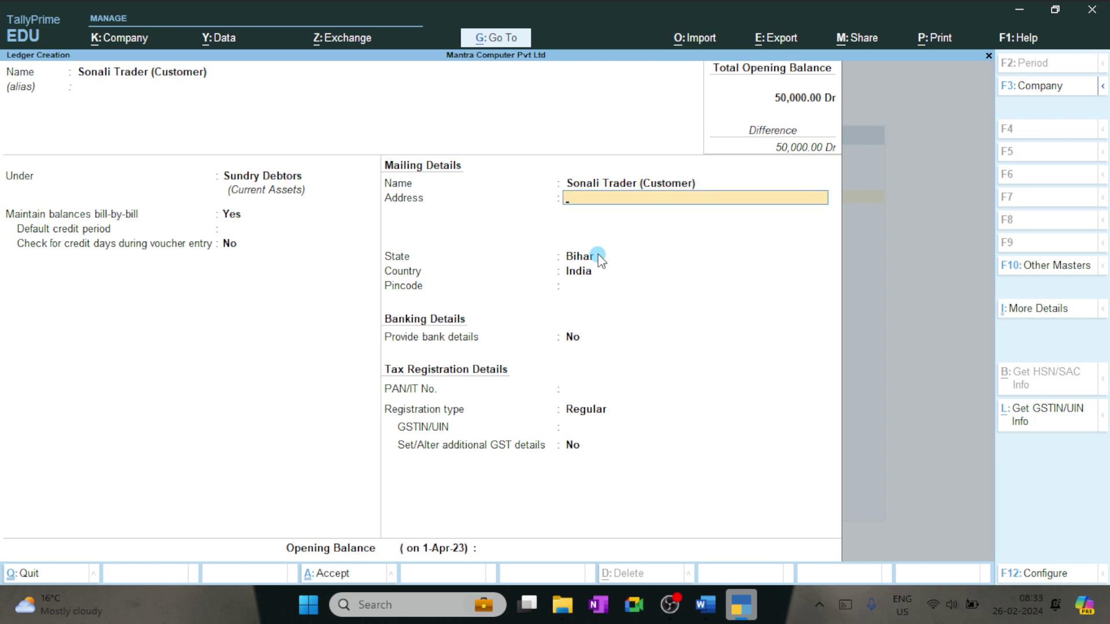
key("Return")
key("Return")
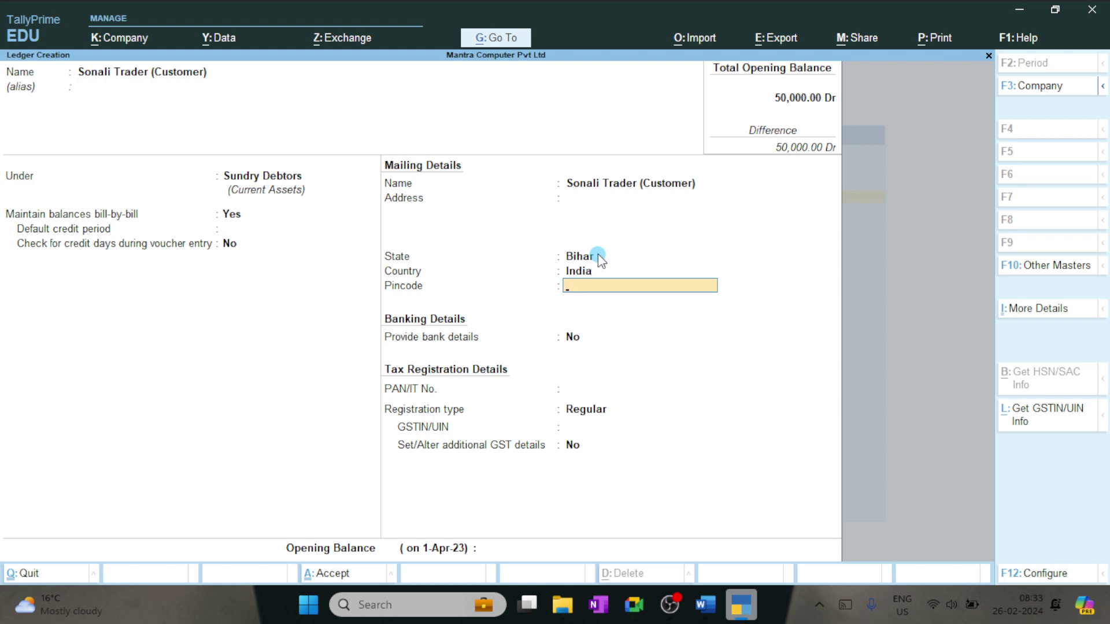
key("ctrl+a")
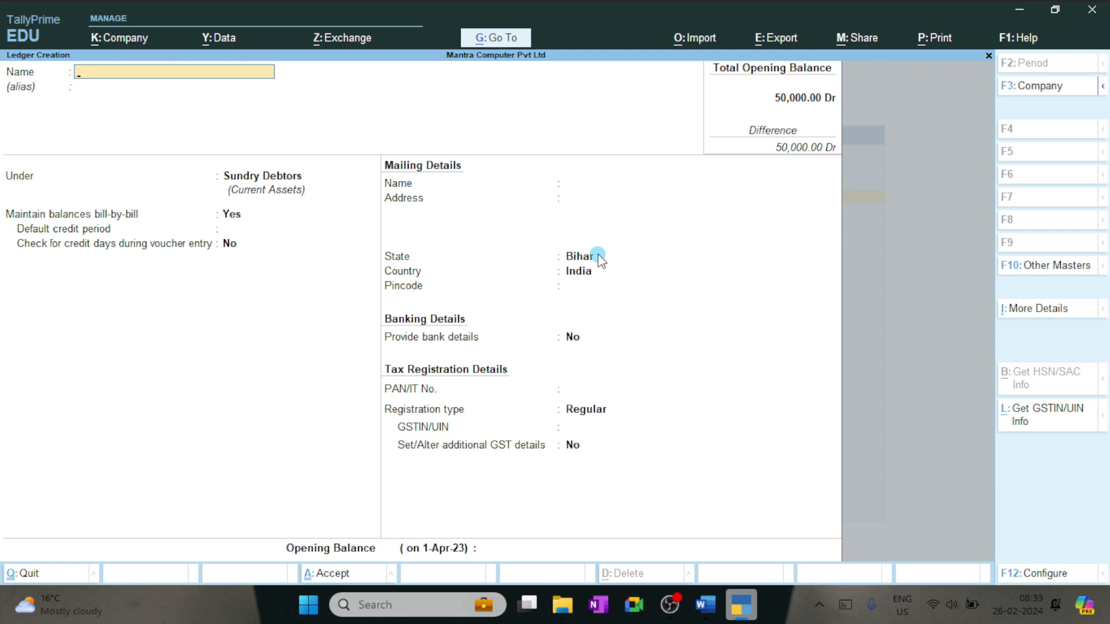
Step: Leave master creation and open a new accounting voucher from the Gateway of Tally
key("Escape")
key("Return")
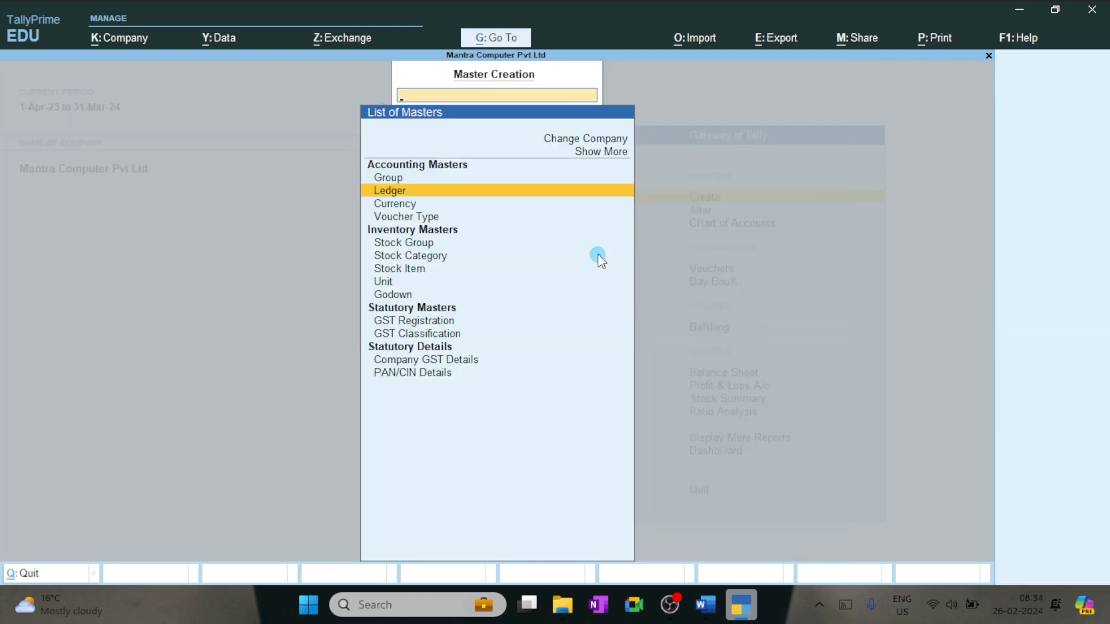
key("Escape")
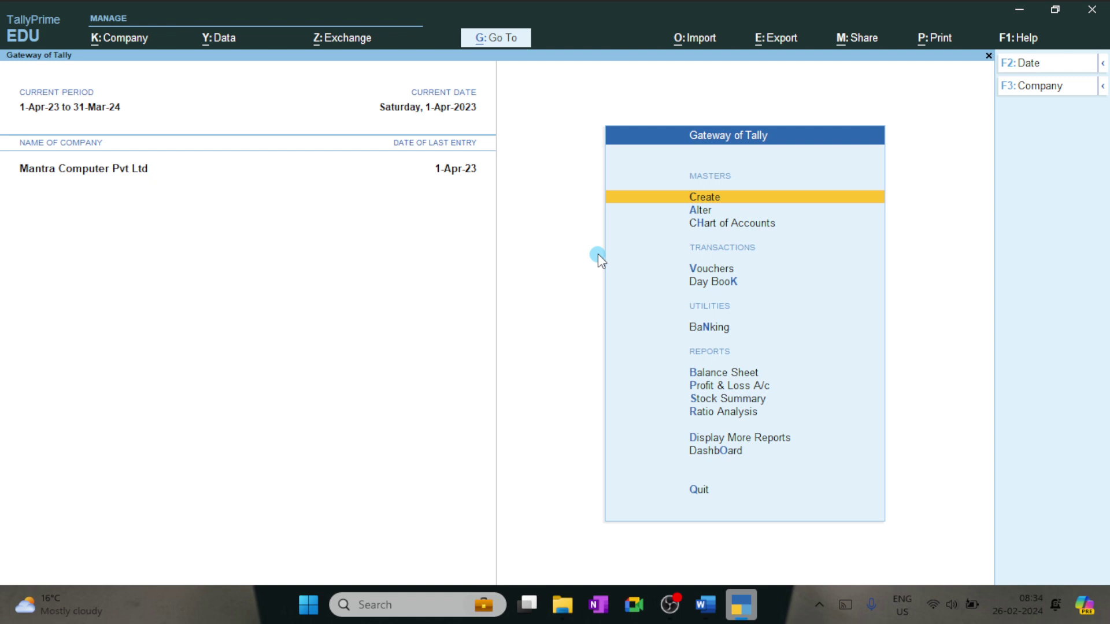
key("Down")
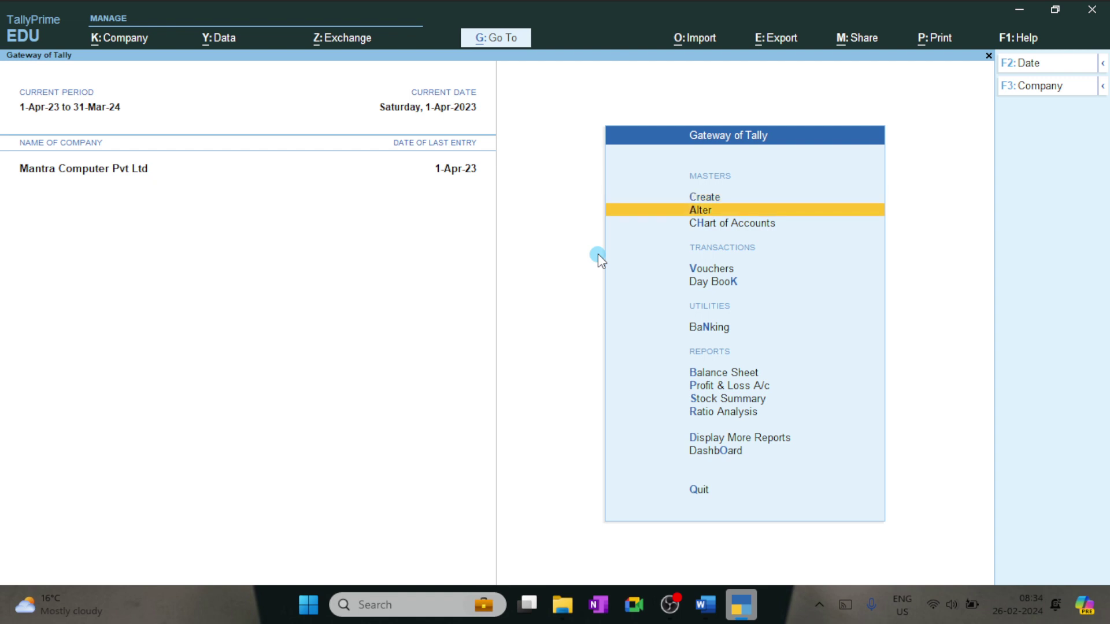
key("v")
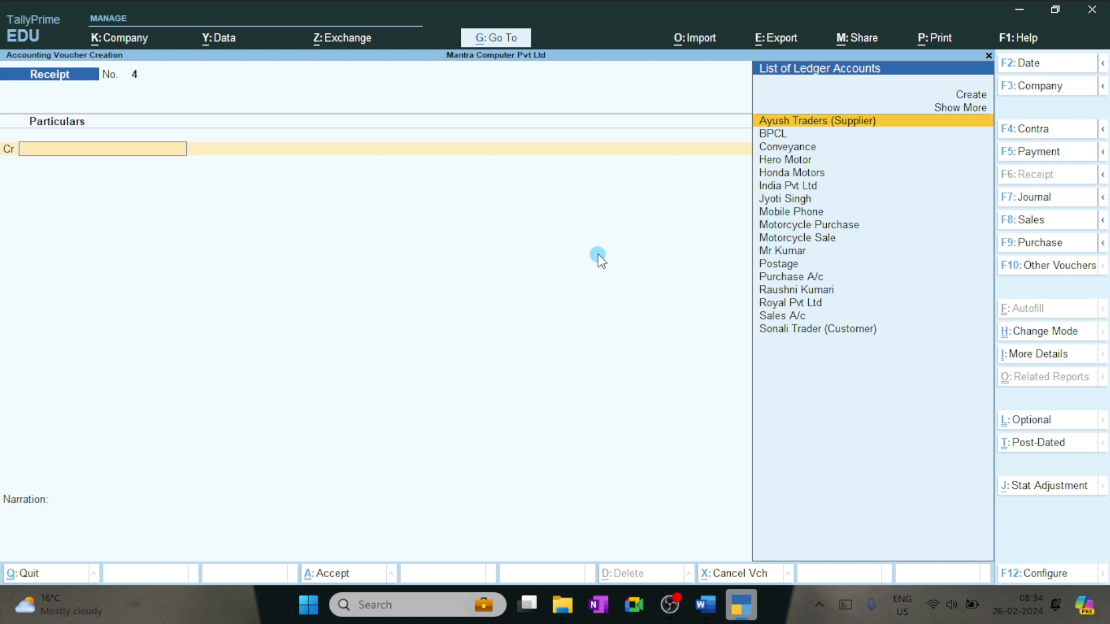
Step: Switch to the Word document and begin question "Q3." below the Q2 answer with a buyer's name
key("alt+Tab")
key("alt+Tab")
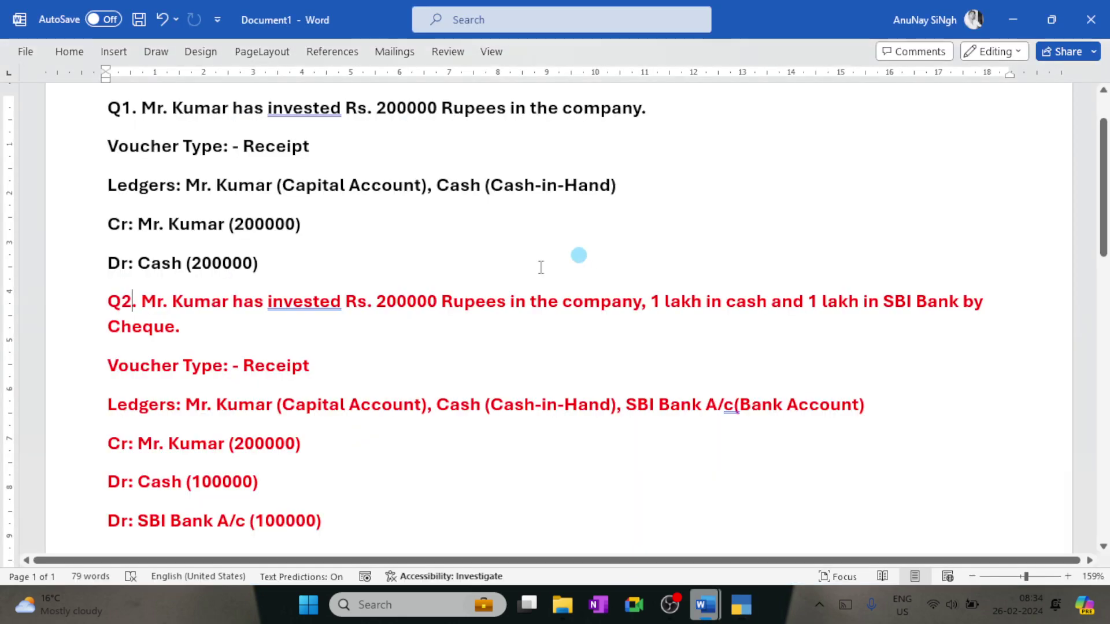
scroll(503, 353, "down", 3)
scroll(502, 352, "down", 1)
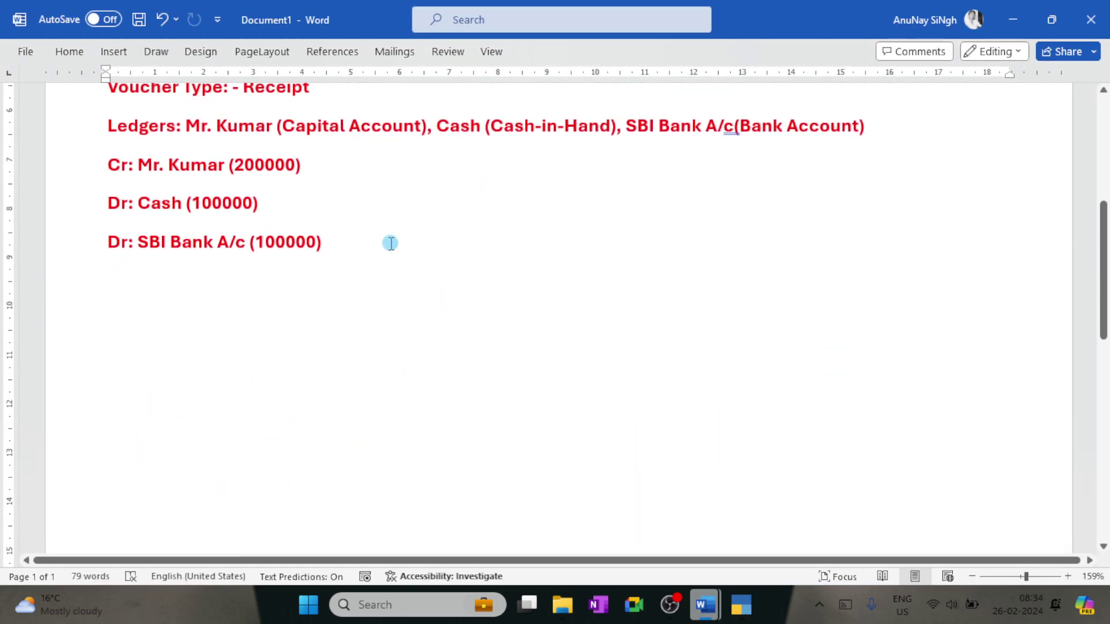
key("Return")
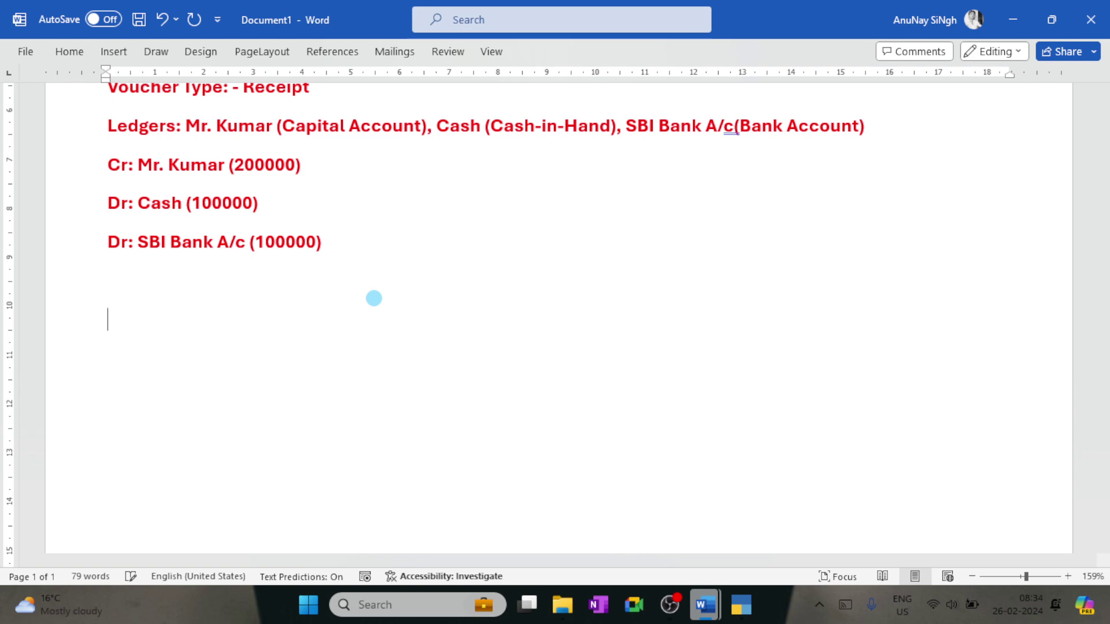
type("Q#")
key("BackSpace")
type("3. Mr VErma ")
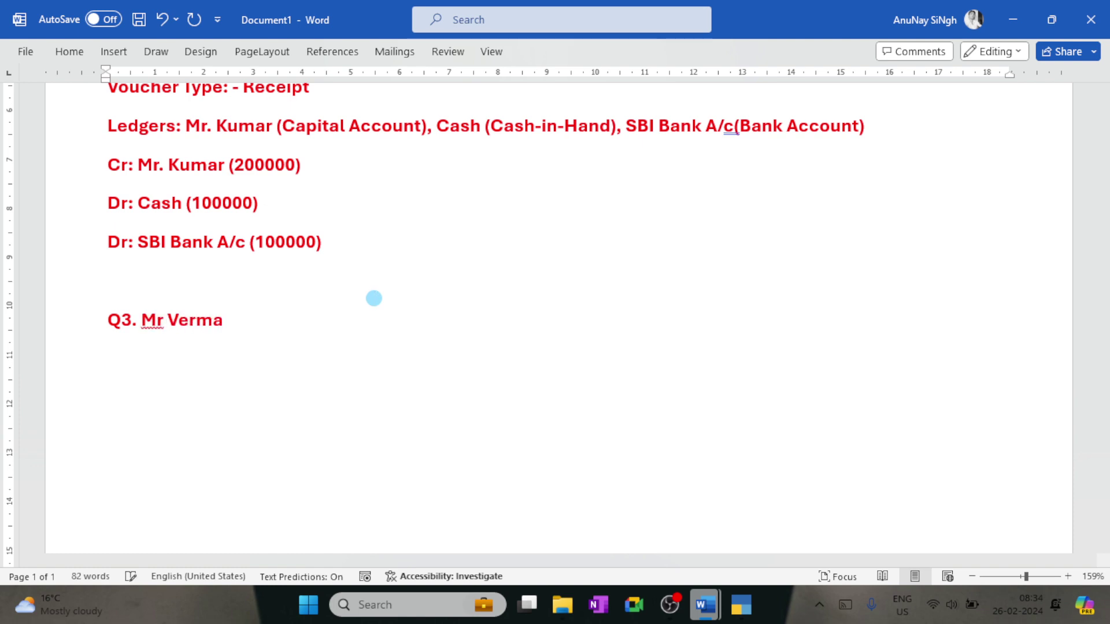
Step: Replace the buyer's name in Q3 with the investor's surname from Q2 and begin the verb "purchased"
type("pu")
key("BackSpace")
key("BackSpace")
key("BackSpace")
key("BackSpace")
key("BackSpace")
key("BackSpace")
key("BackSpace")
key("BackSpace")
key("BackSpace")
key("BackSpace")
type("Kumar pur")
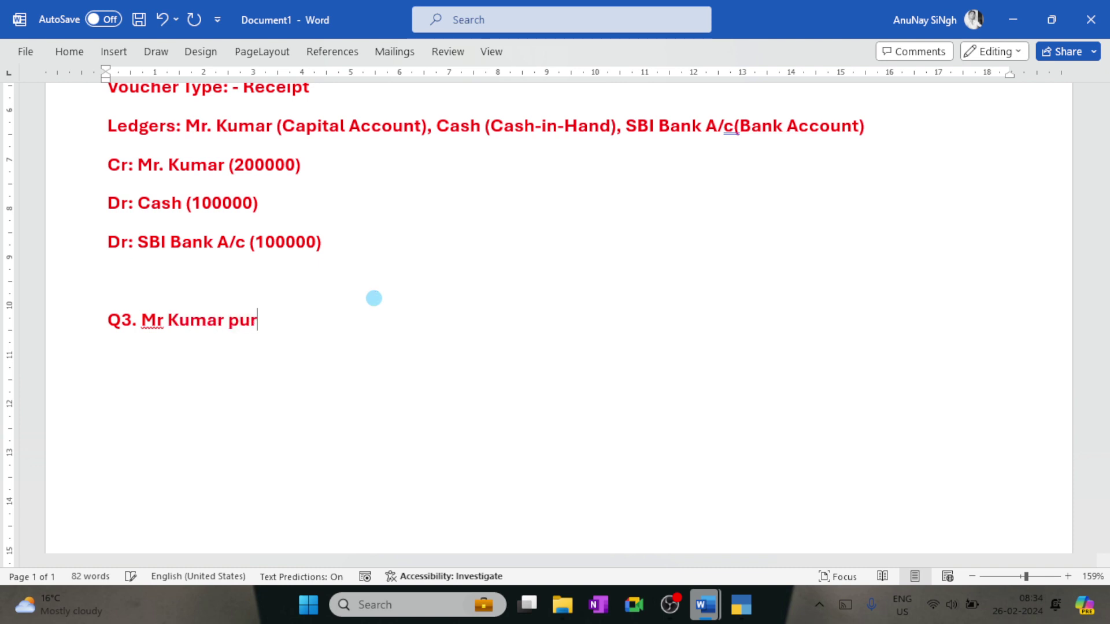
Step: Continue the Q3 sentence so that it reads "purchased a mobile phone of 10000" after the buyer's name
type("chased a mobike")
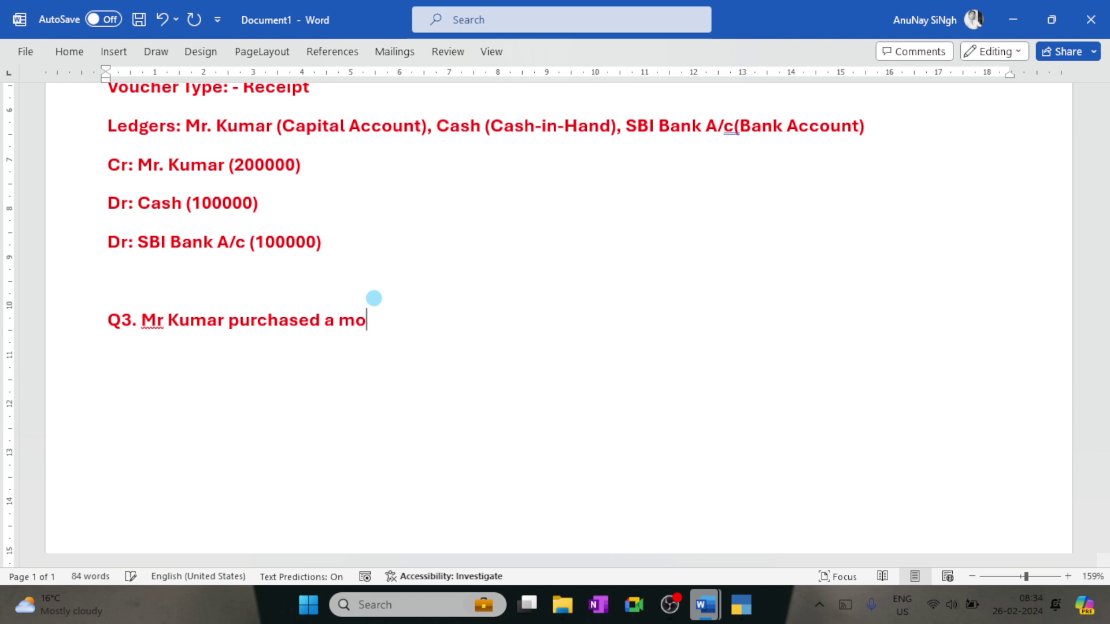
key("BackSpace")
key("BackSpace")
type("le h")
key("BackSpace")
type("pho")
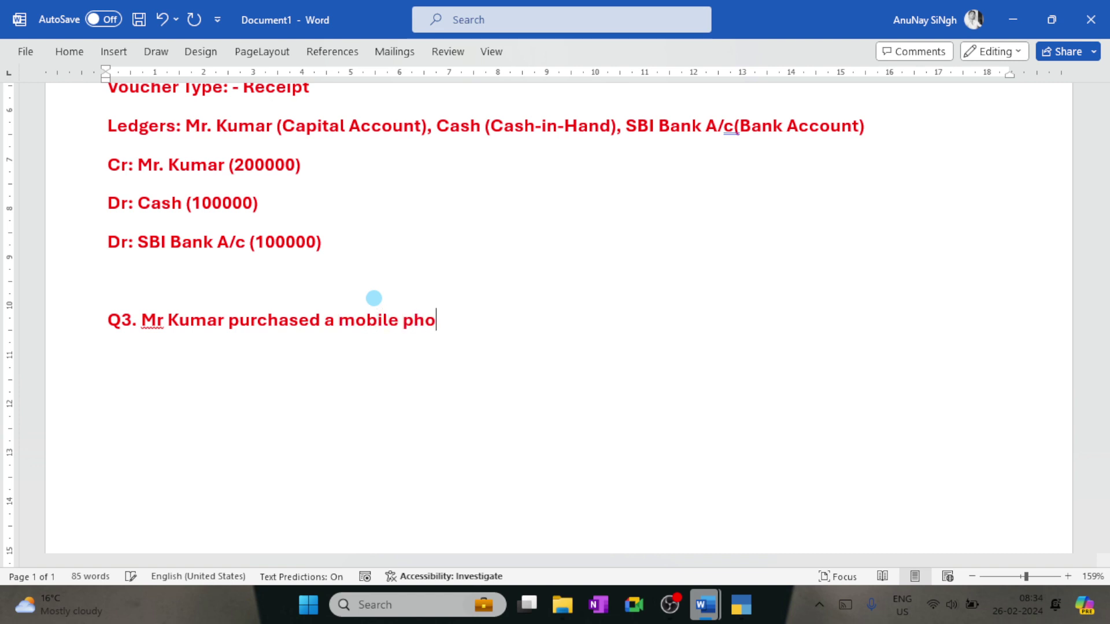
type("ne of 10000")
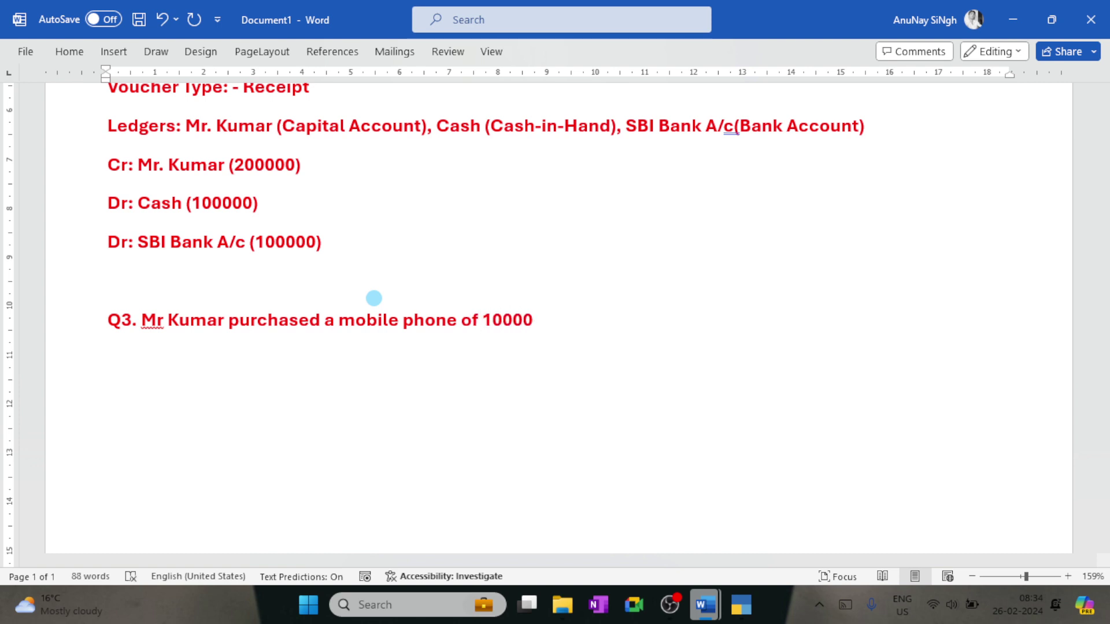
Step: Finish the Q3 sentence with "Rupees from Anjali Mobiles Services on credit."
type(" Rupees ")
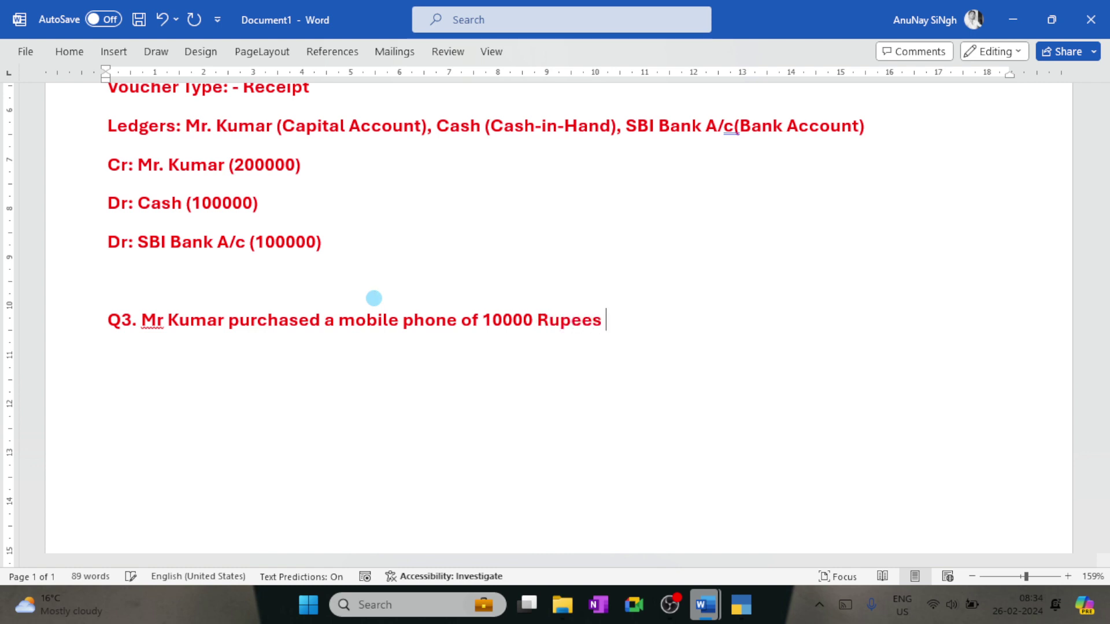
type("from Anjali")
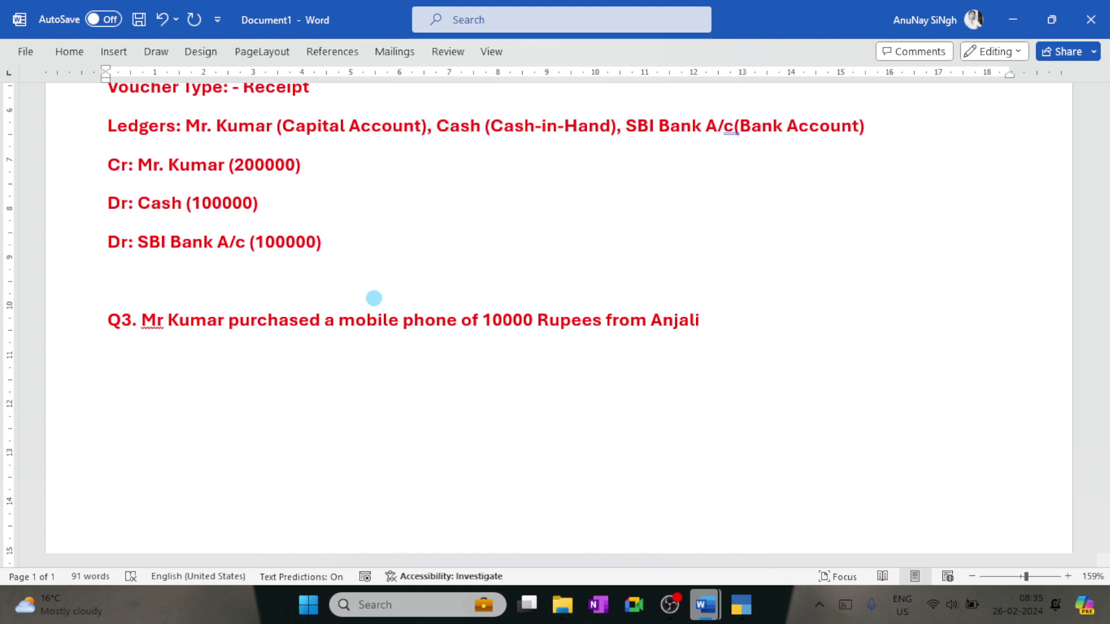
type(" Mobiles Servi")
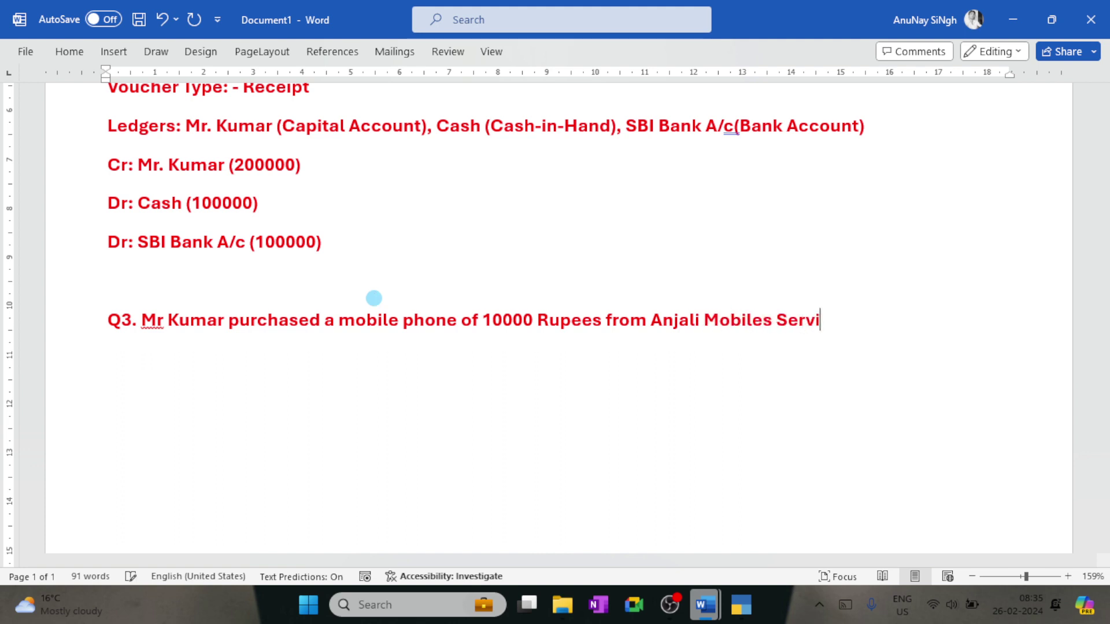
type("ces on credit")
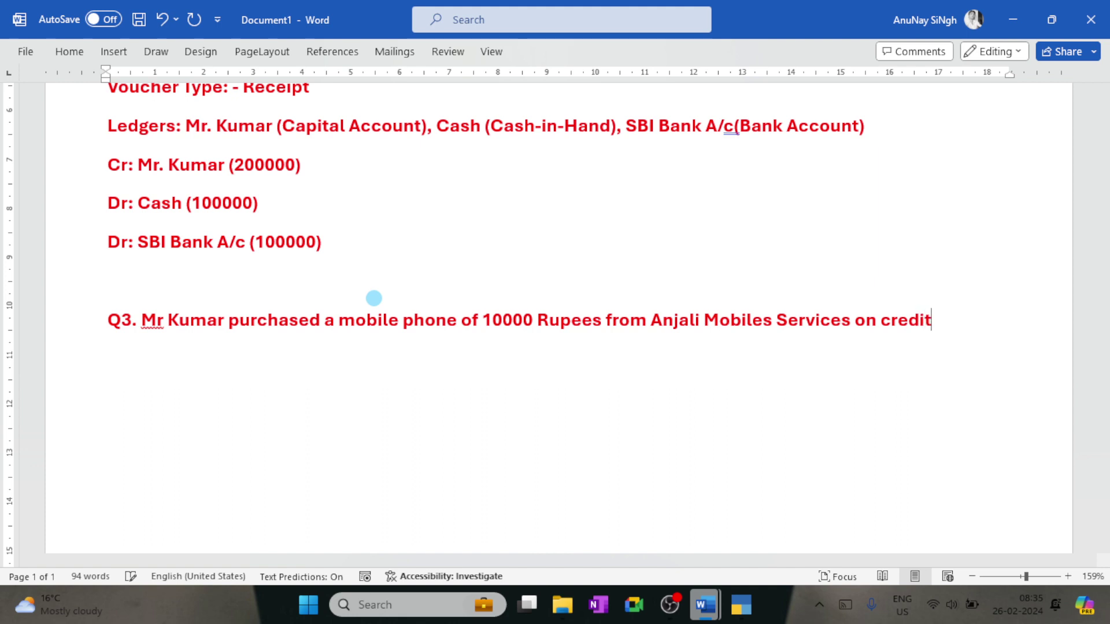
type(".")
Step: Add a period after the title "Mr" at the start of Q3
triple_click(375, 298)
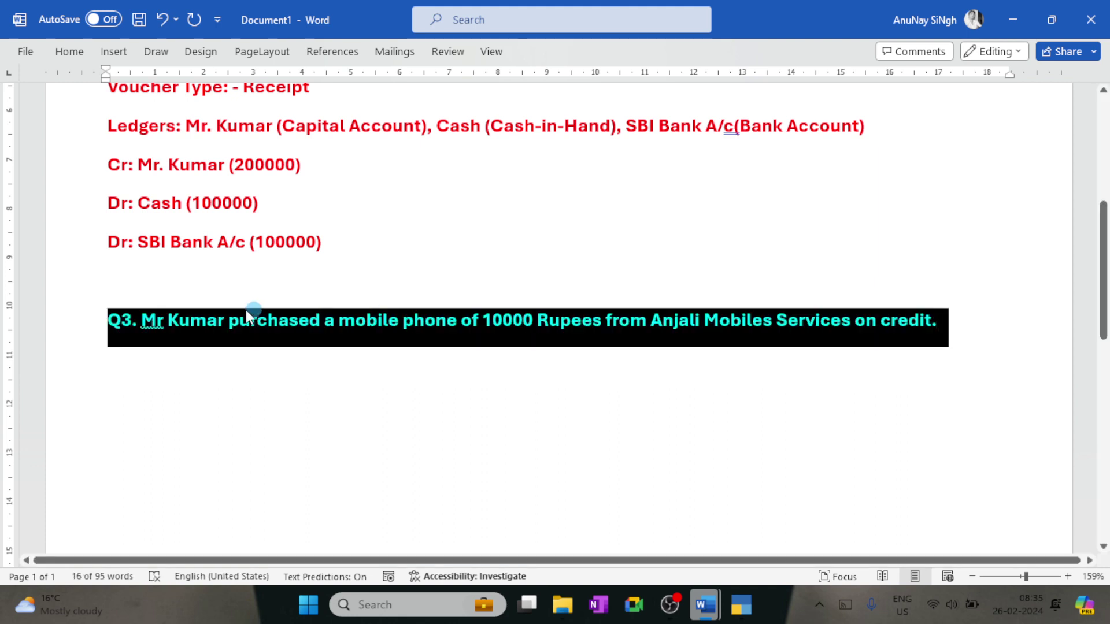
left_click(164, 318)
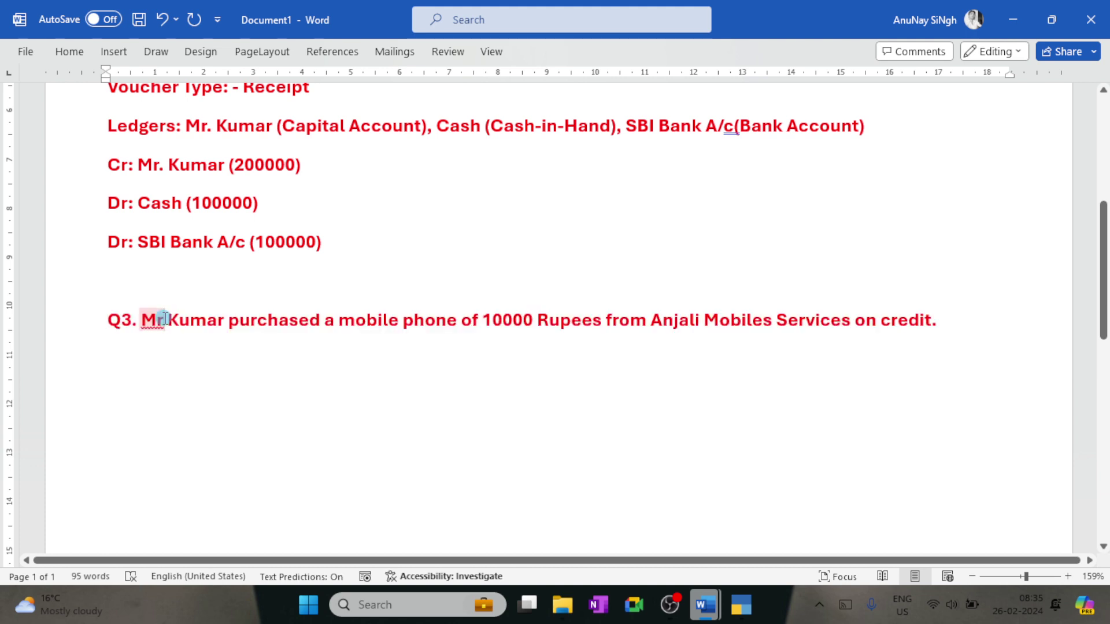
type(".")
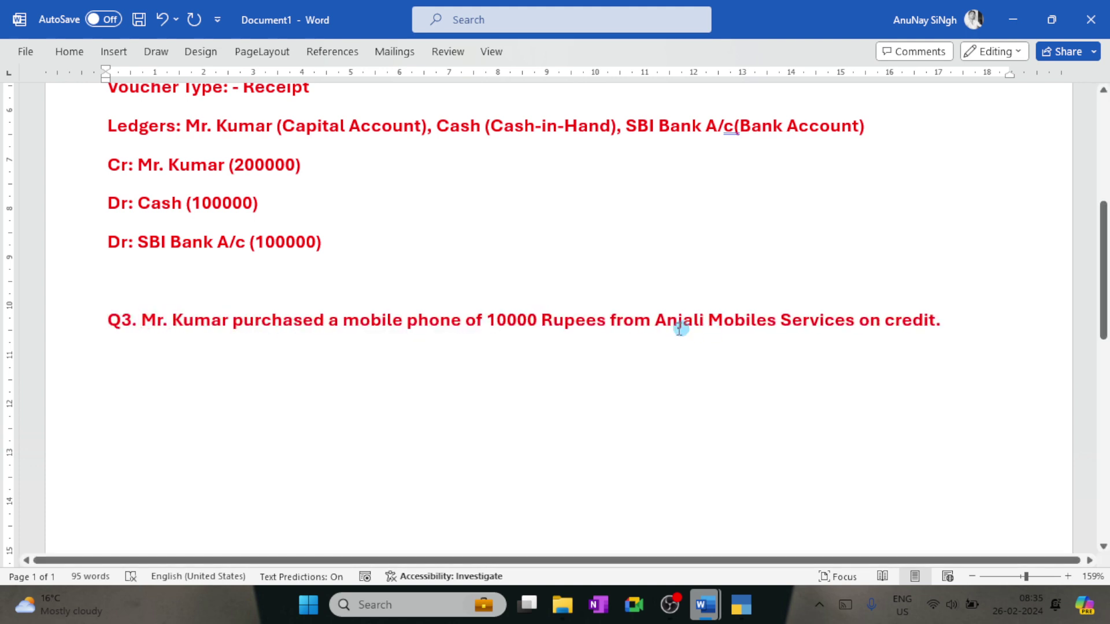
Step: Underline "Anjali Mobiles Services" and "credit" in the Q3 sentence
left_click_drag(660, 321, 825, 329)
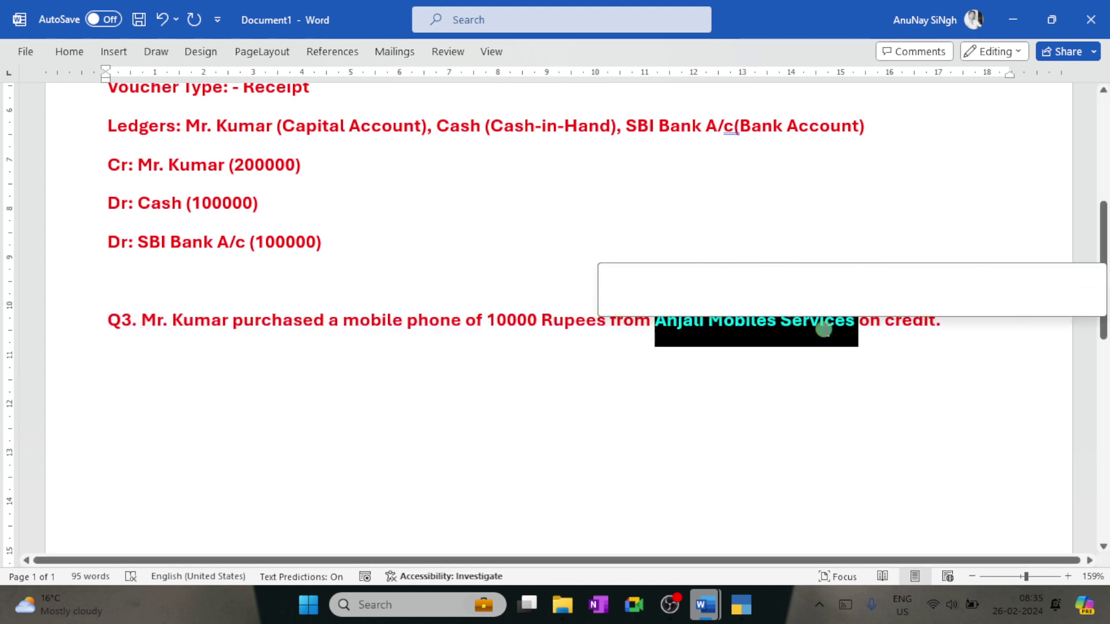
key("ctrl+u")
left_click(800, 322)
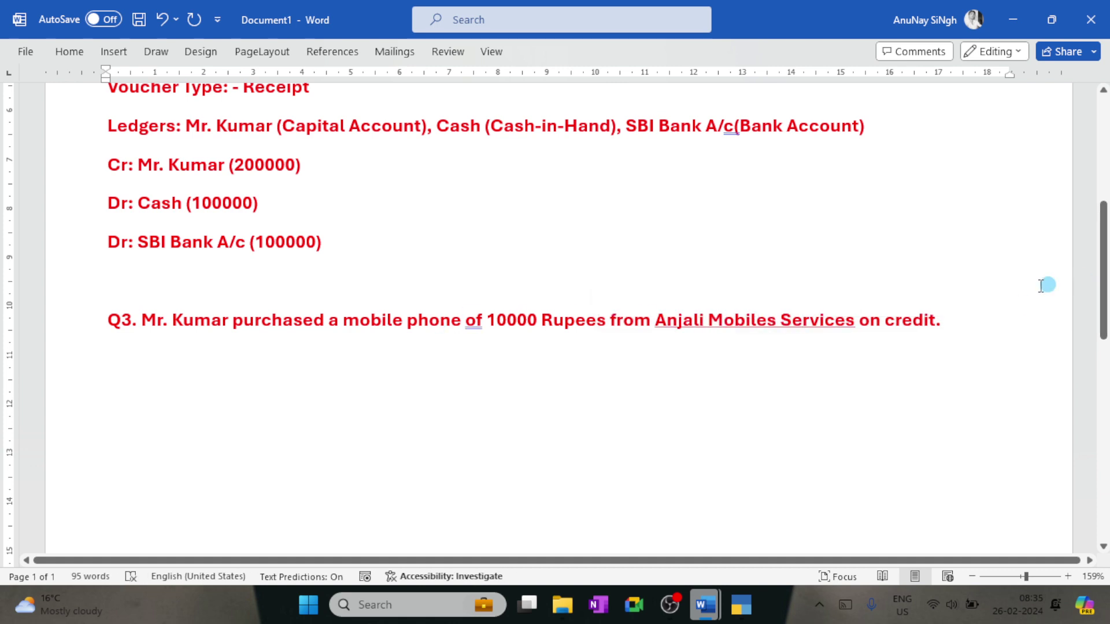
double_click(907, 321)
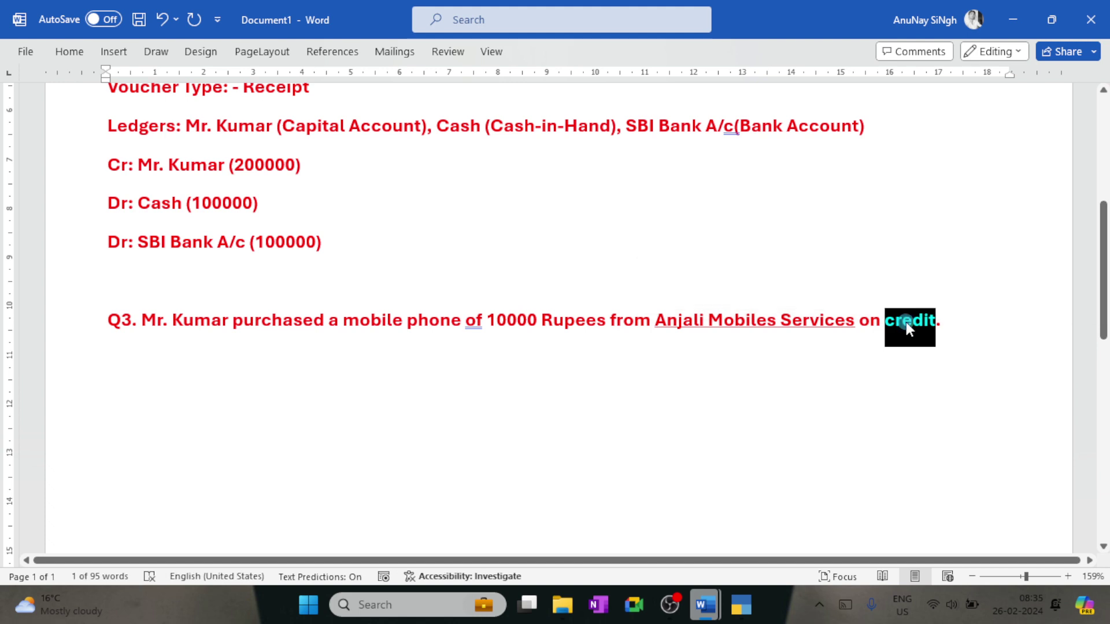
left_click(907, 322)
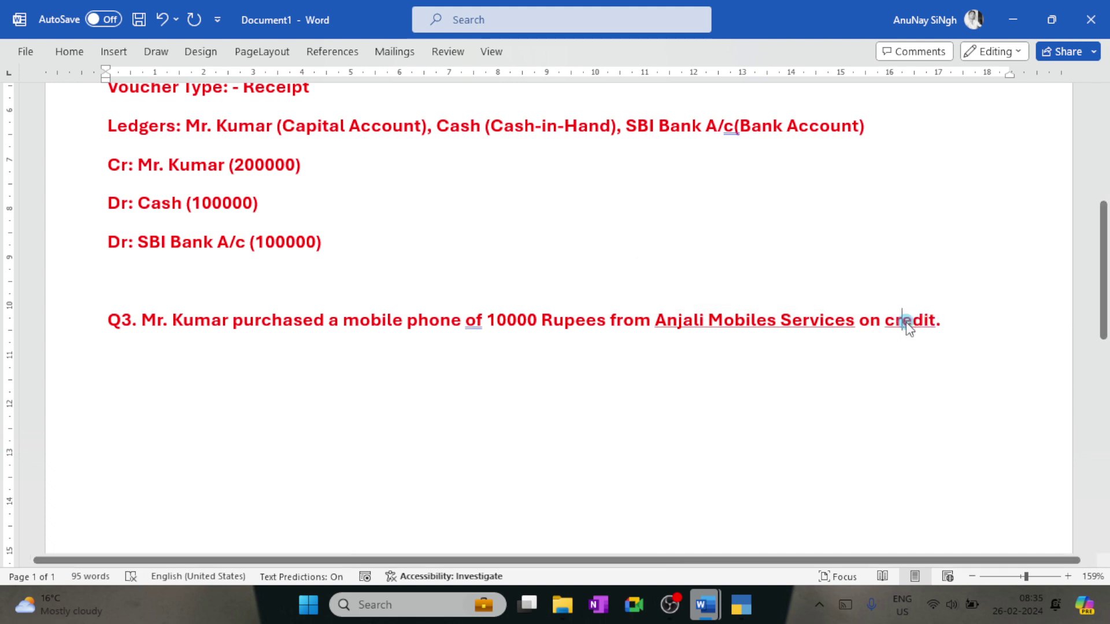
Step: Underline "10000", "mobile" and "purchased" in the Q3 sentence
double_click(497, 319)
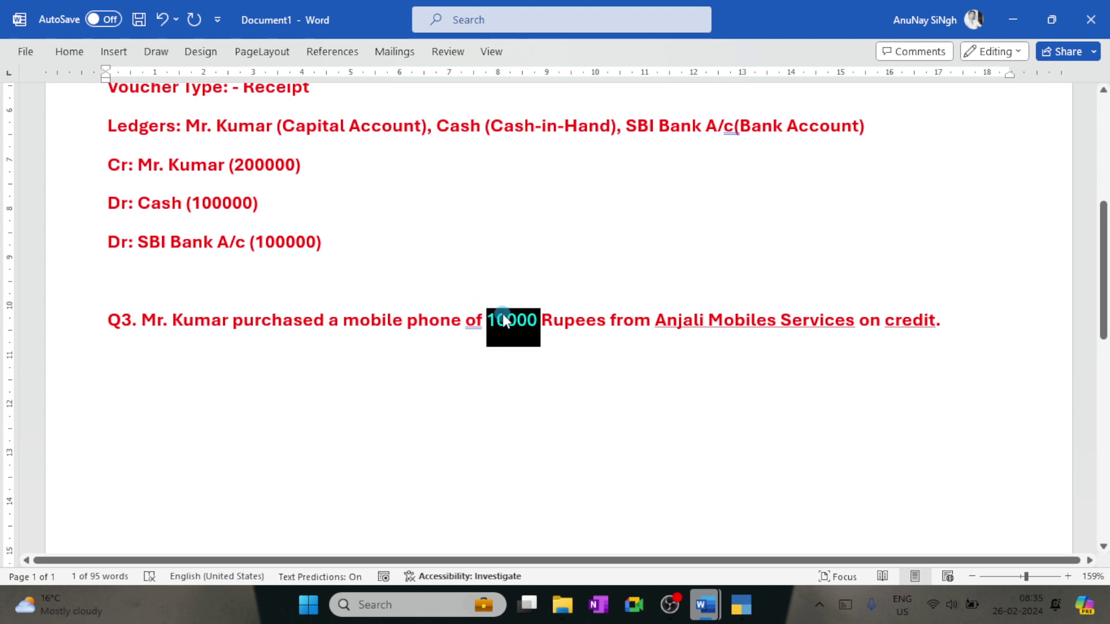
key("ctrl+u")
double_click(353, 320)
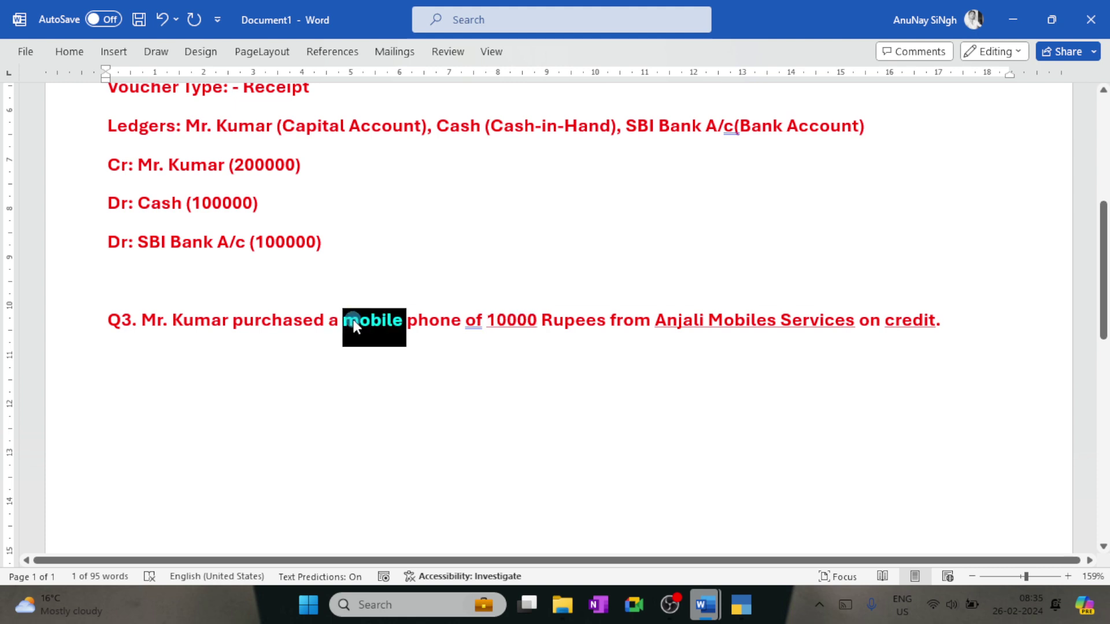
double_click(273, 325)
key("ctrl+u")
Step: Add the line "Voucher type: Payment" directly below Q3, followed by a new line starting "Ledgers: -"
left_click(321, 392)
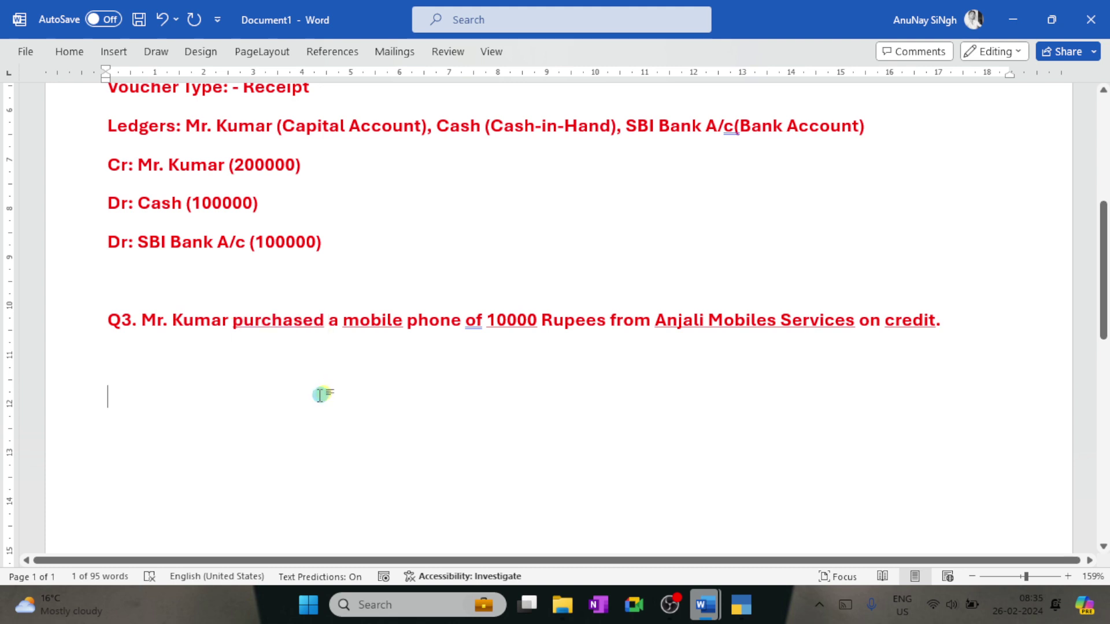
key("BackSpace")
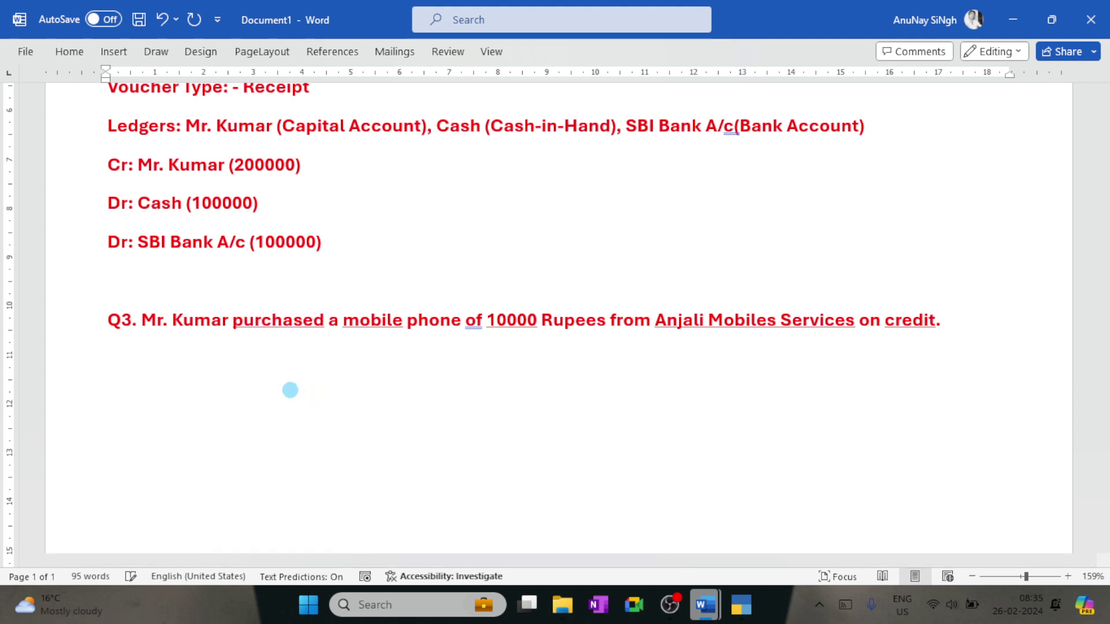
type("Voucher type:")
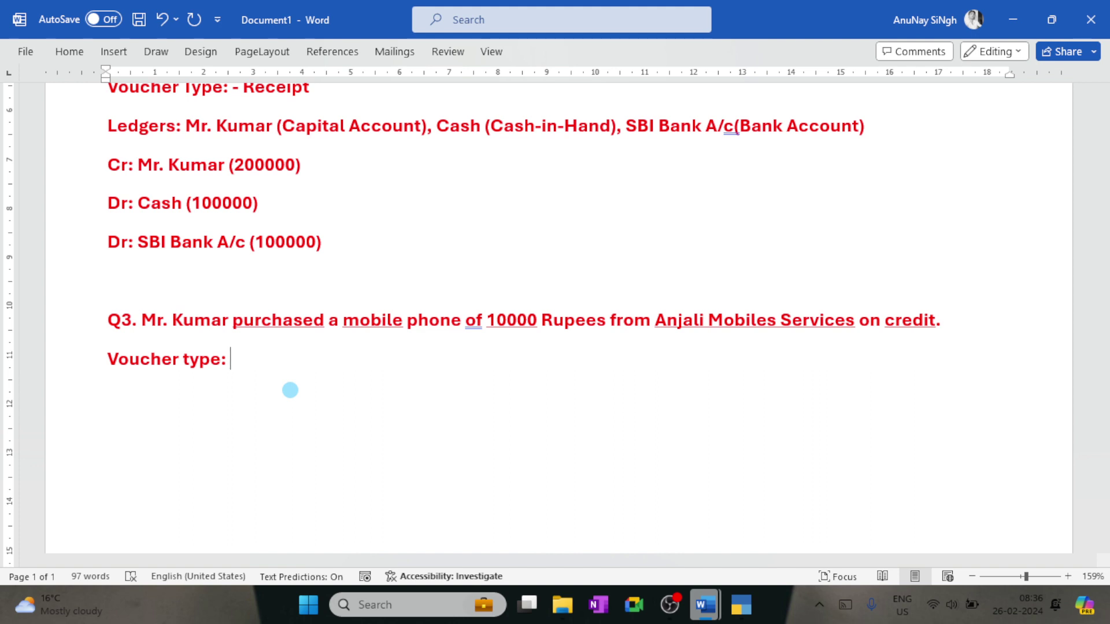
type("Payment")
key("Return")
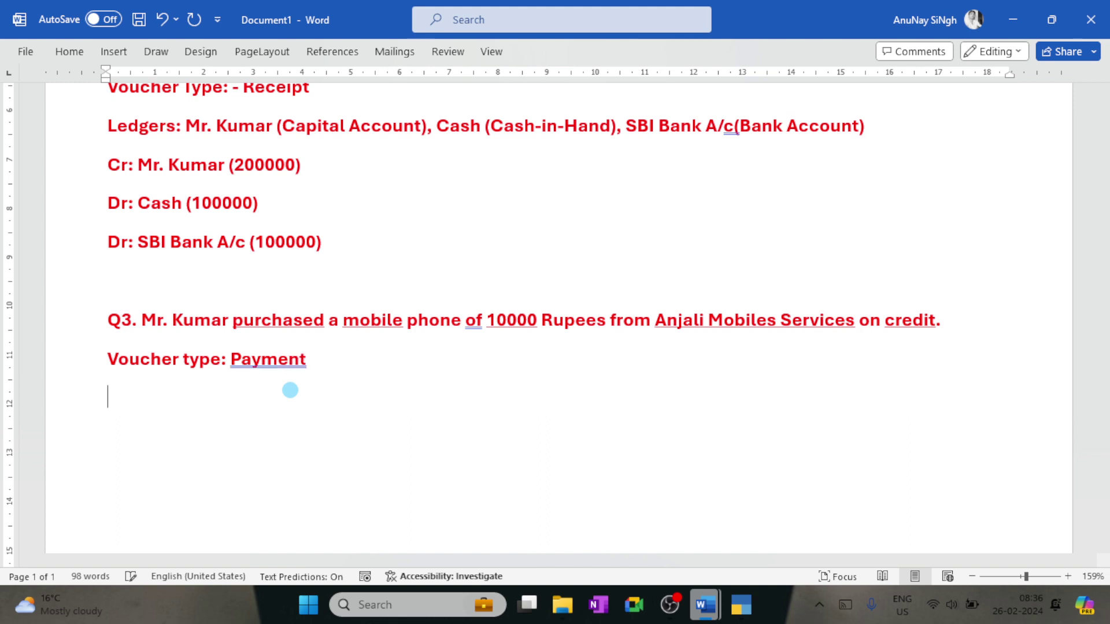
type("Ledgers: -")
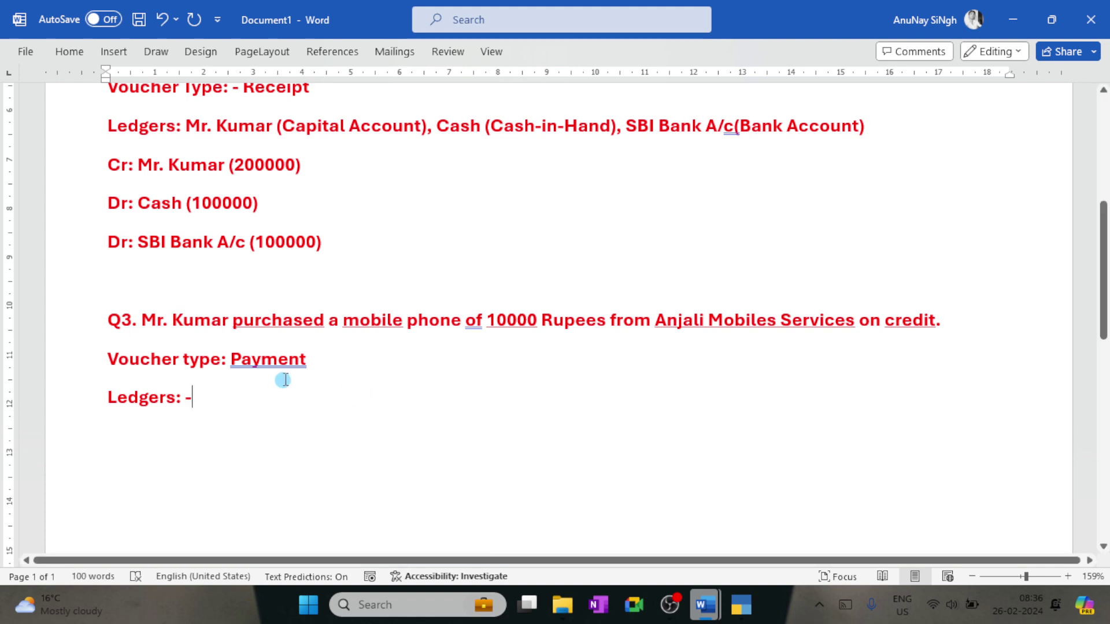
double_click(278, 357)
right_click(278, 356)
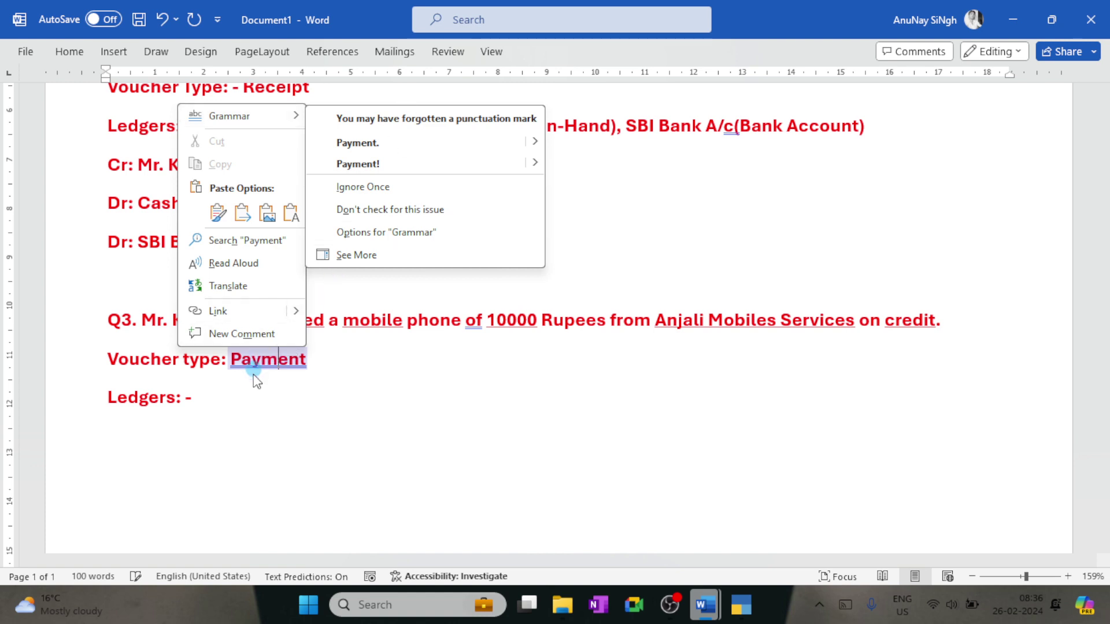
left_click(252, 393)
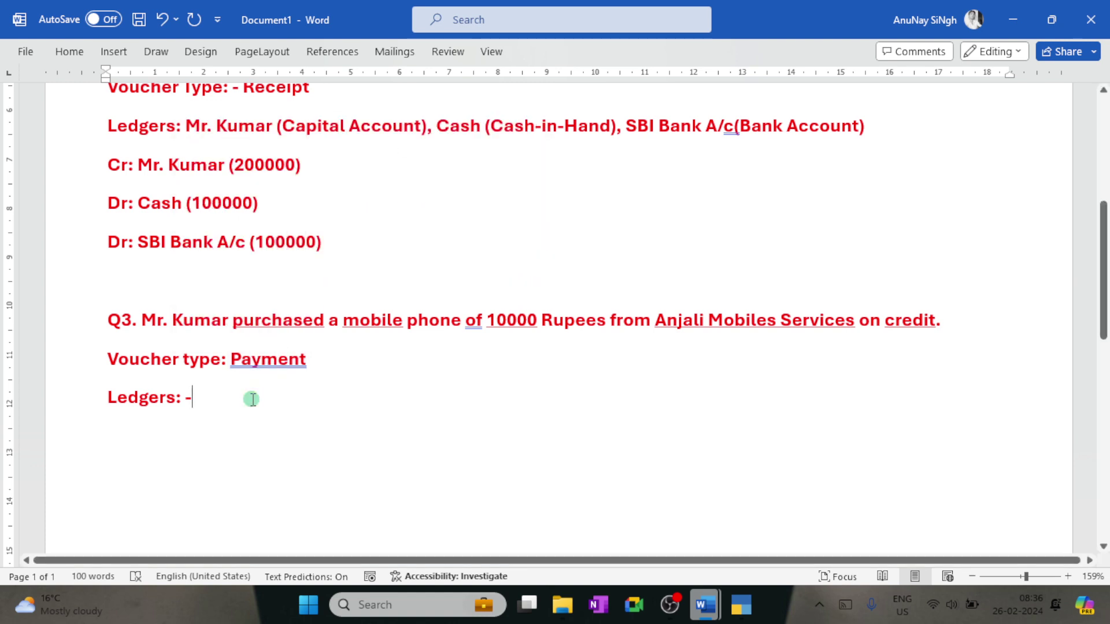
Step: List the buyer's name, Mobile and Anjali Mobile Services as the ledgers for Q3
type("Mr Ku")
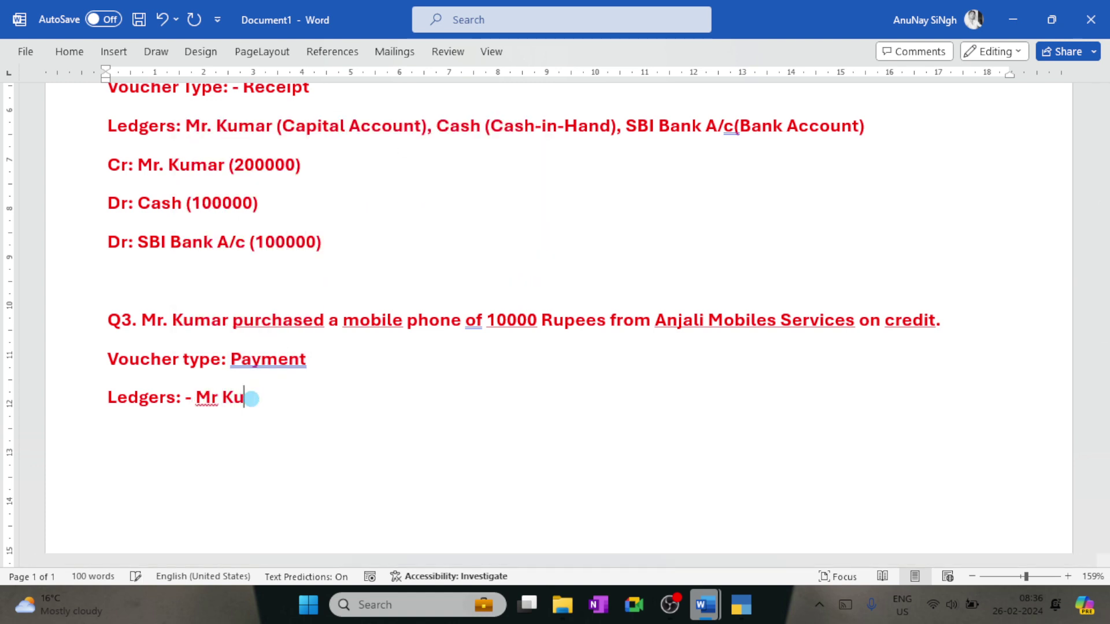
type("mar,")
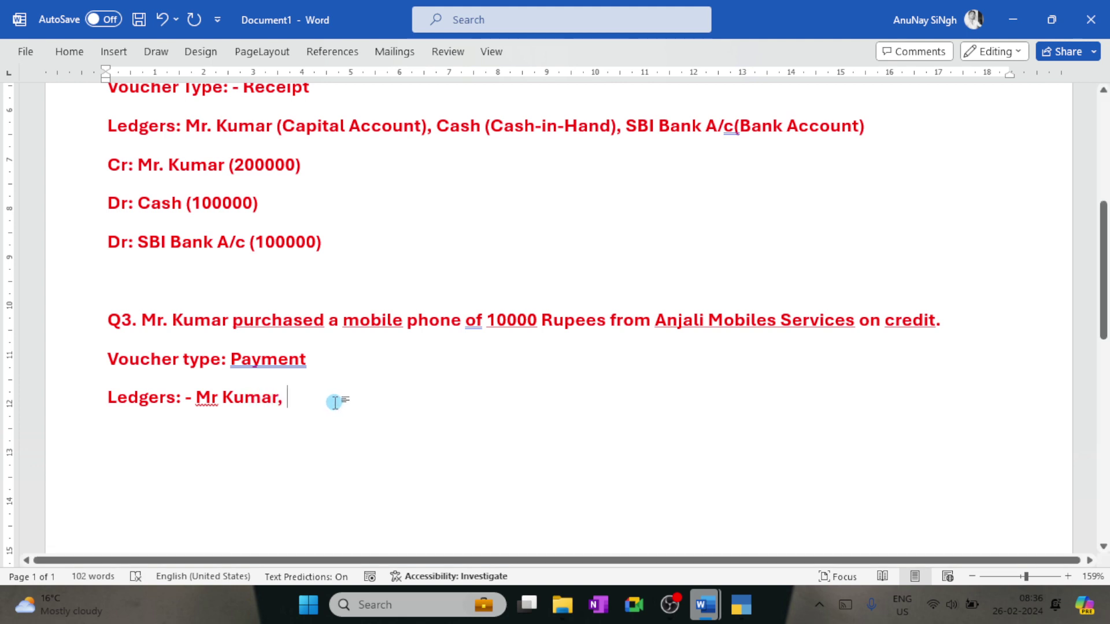
type(" Mobile")
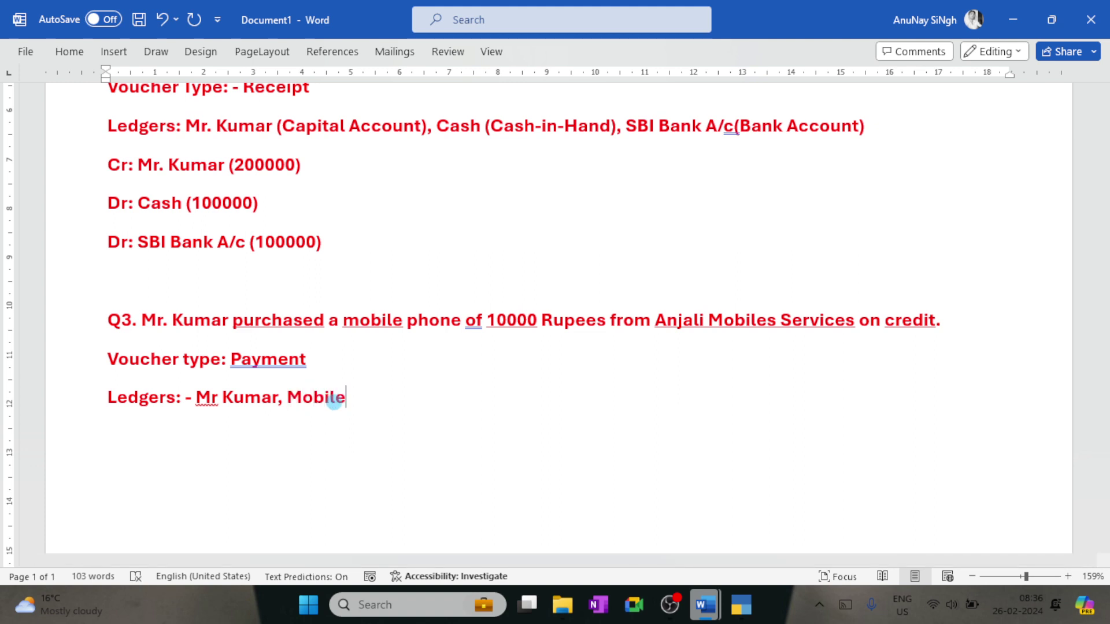
type(",")
type("Anjali M")
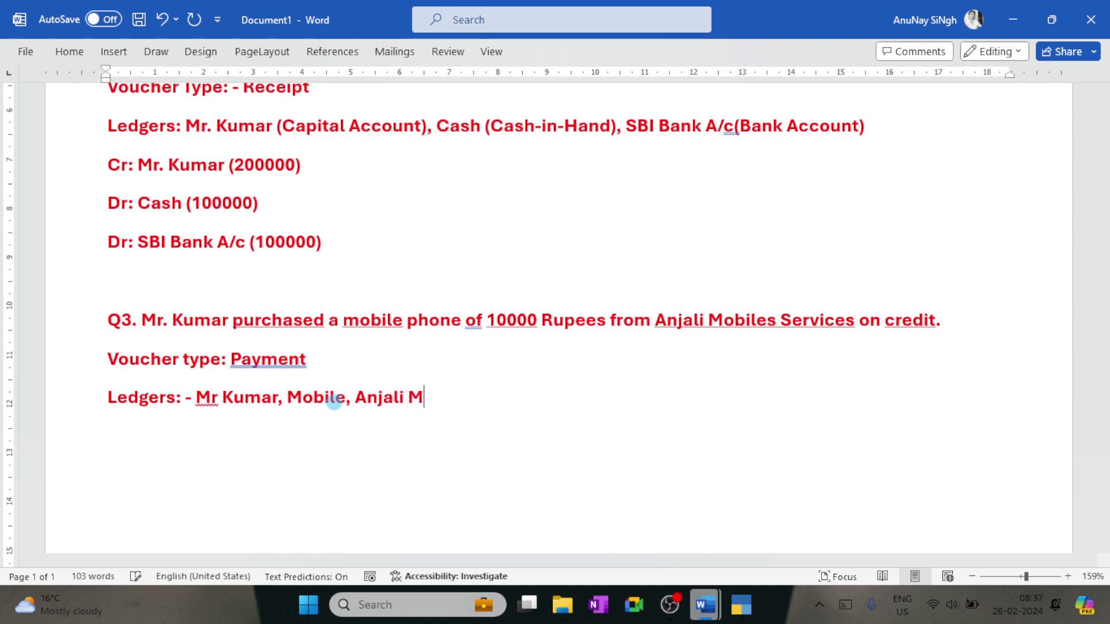
type("obile Servi")
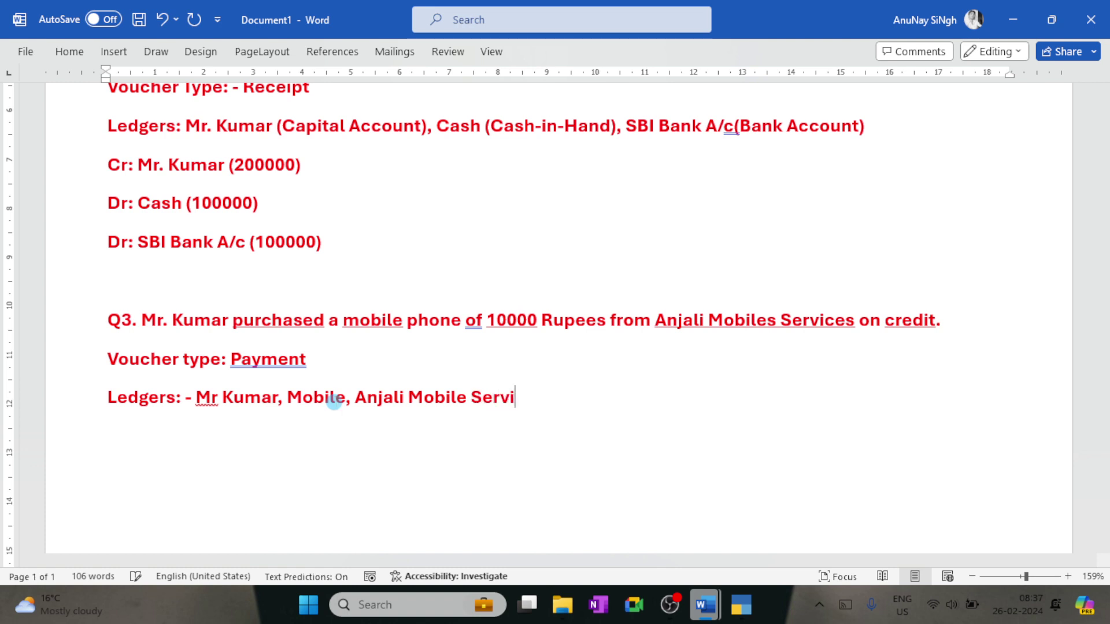
type("ces")
Step: Add "Cr:" and "Dr:" lines below Q3's ledgers and complete the credit line with Anjali Mobile Services (10000)
key("Return")
type("Cr:")
key("Return")
type("Dr:")
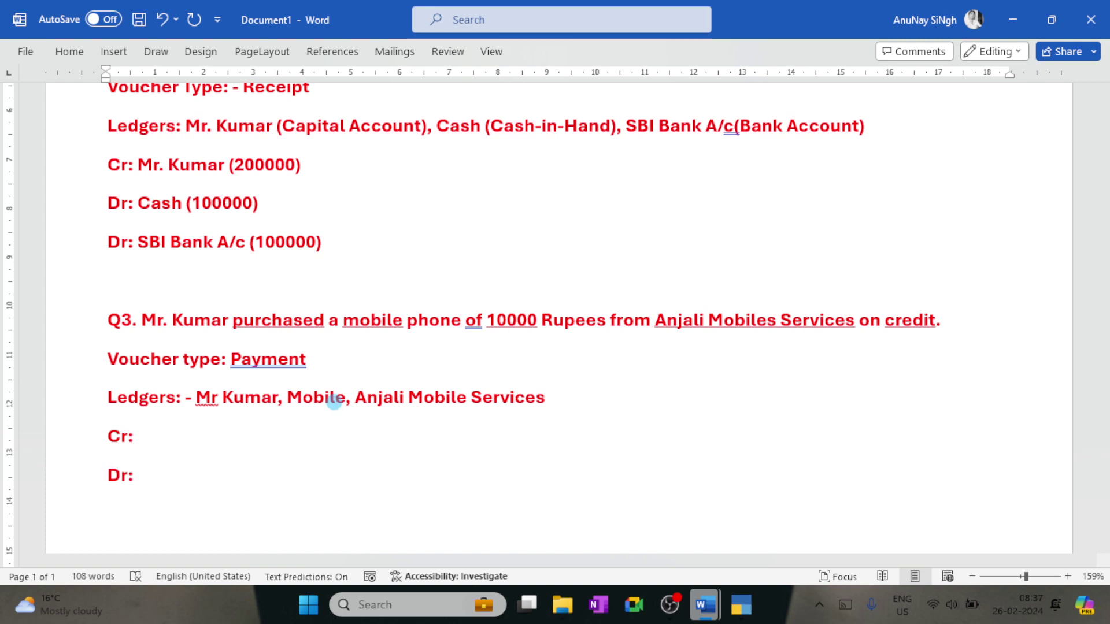
key("Up")
type("Anjali Mobile")
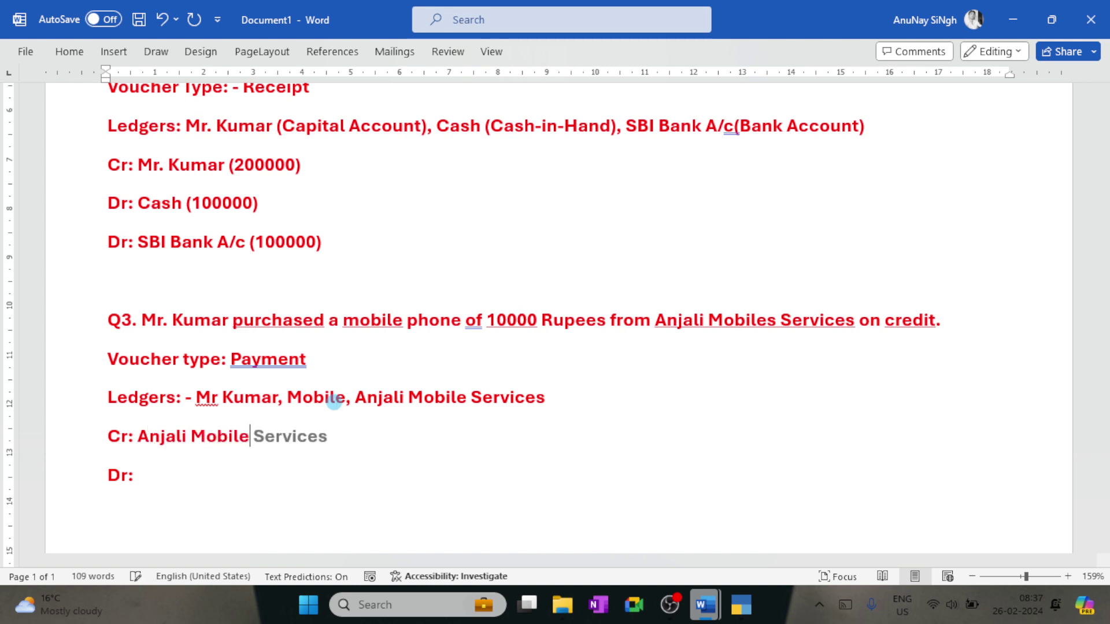
key("Tab")
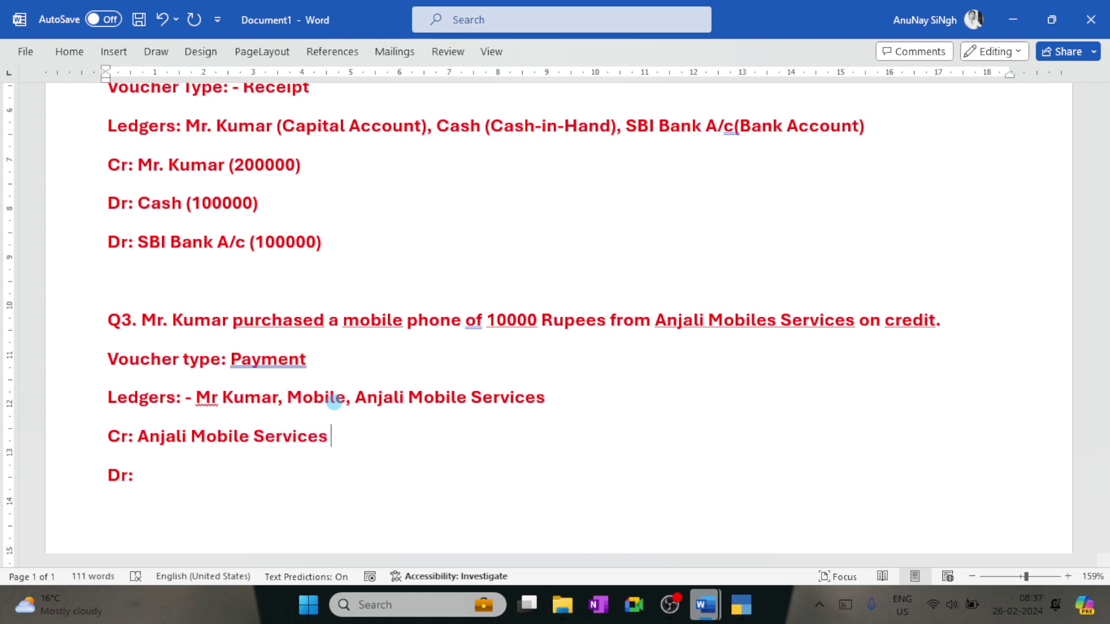
type("(10000)")
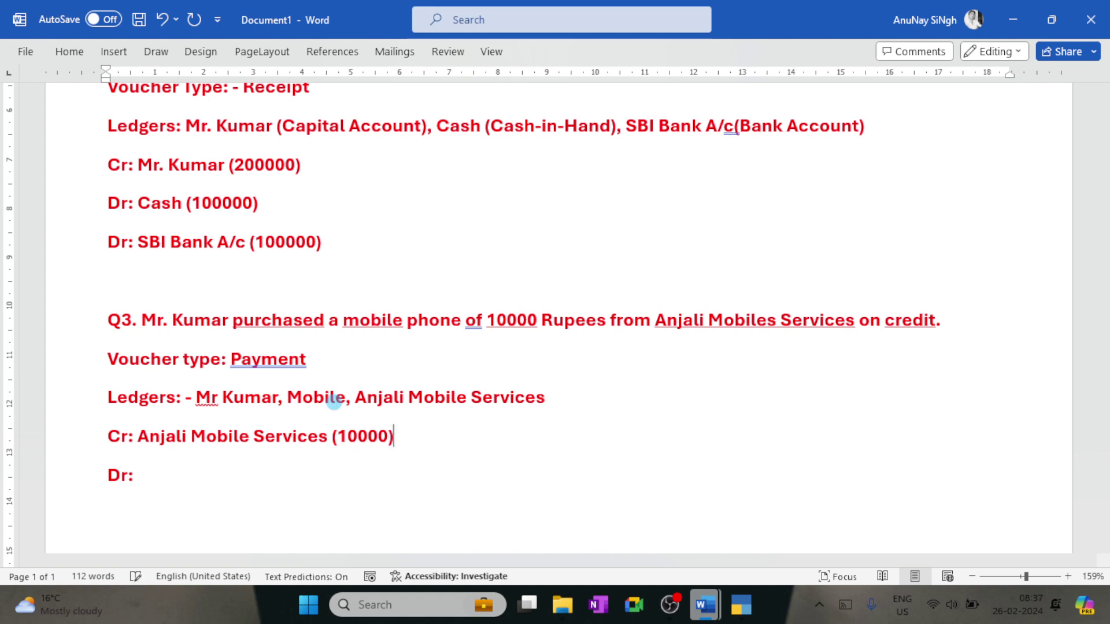
Step: Complete Q3's debit line with Mobile (10000) and correct "Mr" to "Mr." in the ledgers line
key("Down")
type("Mobile")
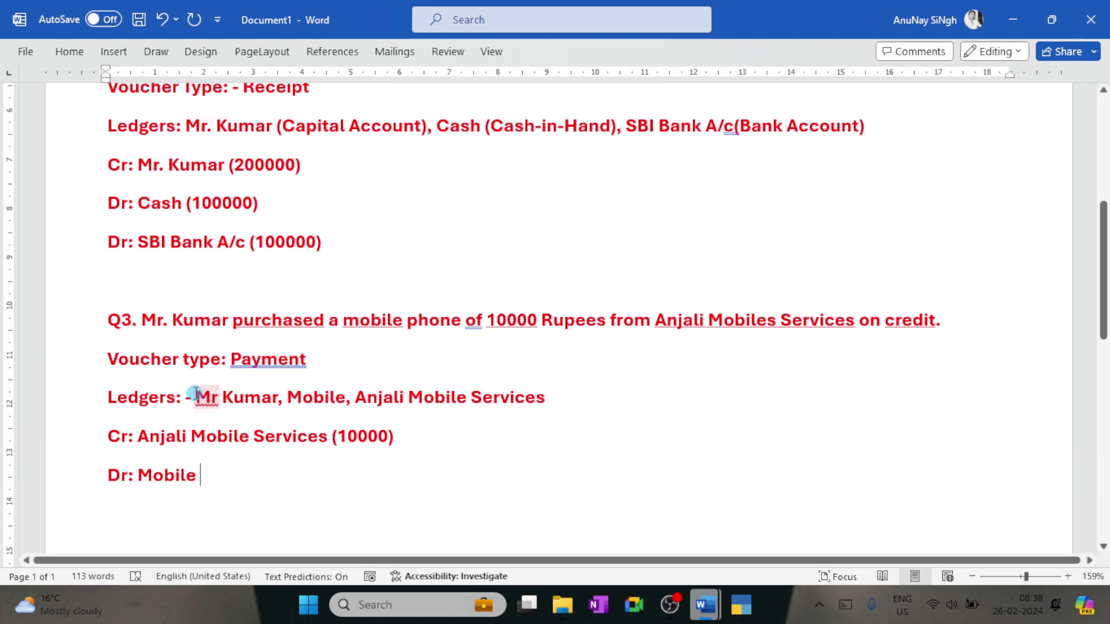
mouse_move(197, 395)
left_mouse_down()
mouse_move(276, 397)
mouse_move(202, 402)
left_mouse_up()
left_click(277, 397)
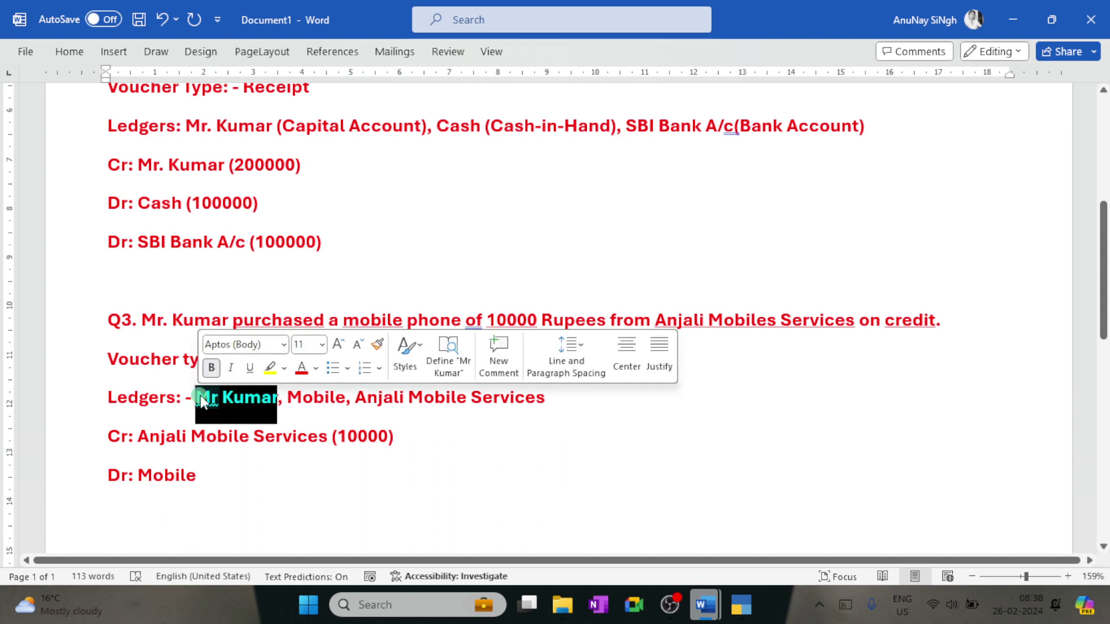
left_click(202, 402)
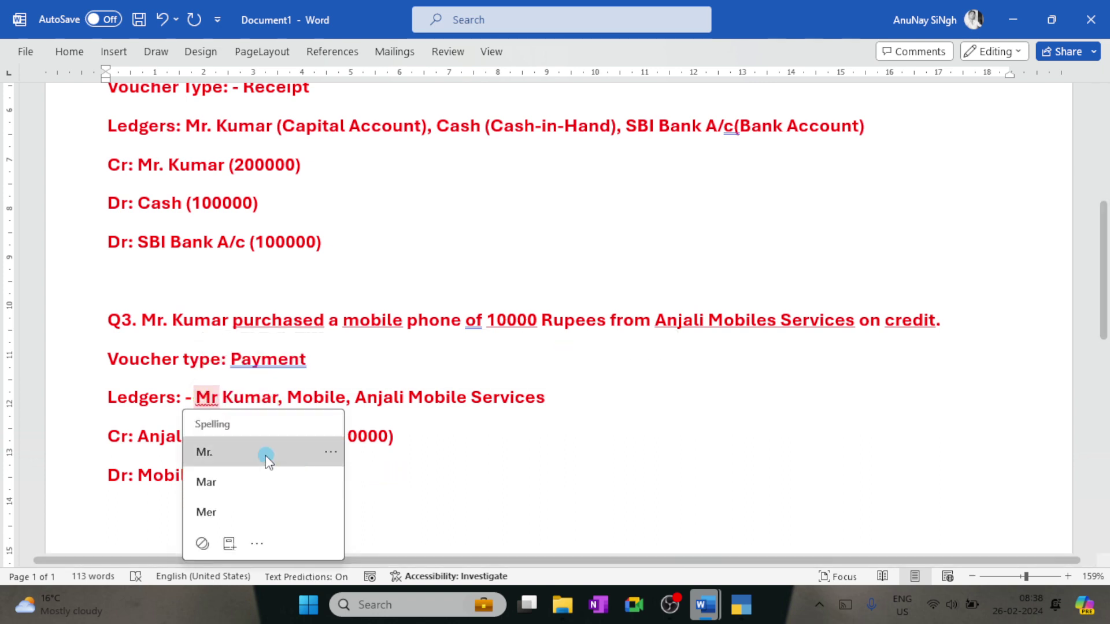
left_click(268, 460)
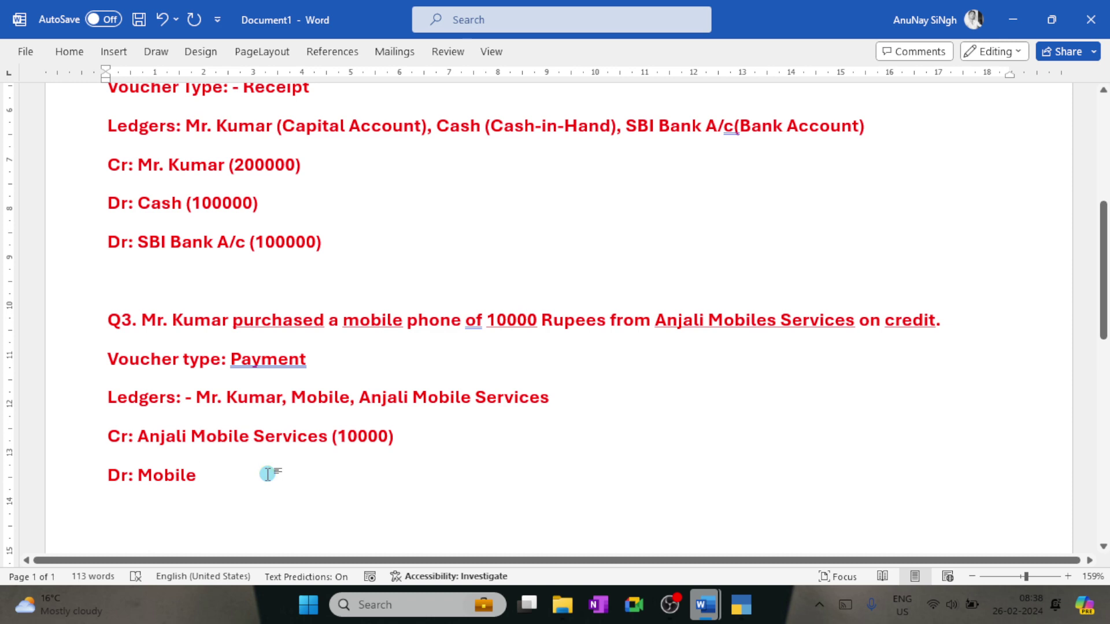
type("(1000")
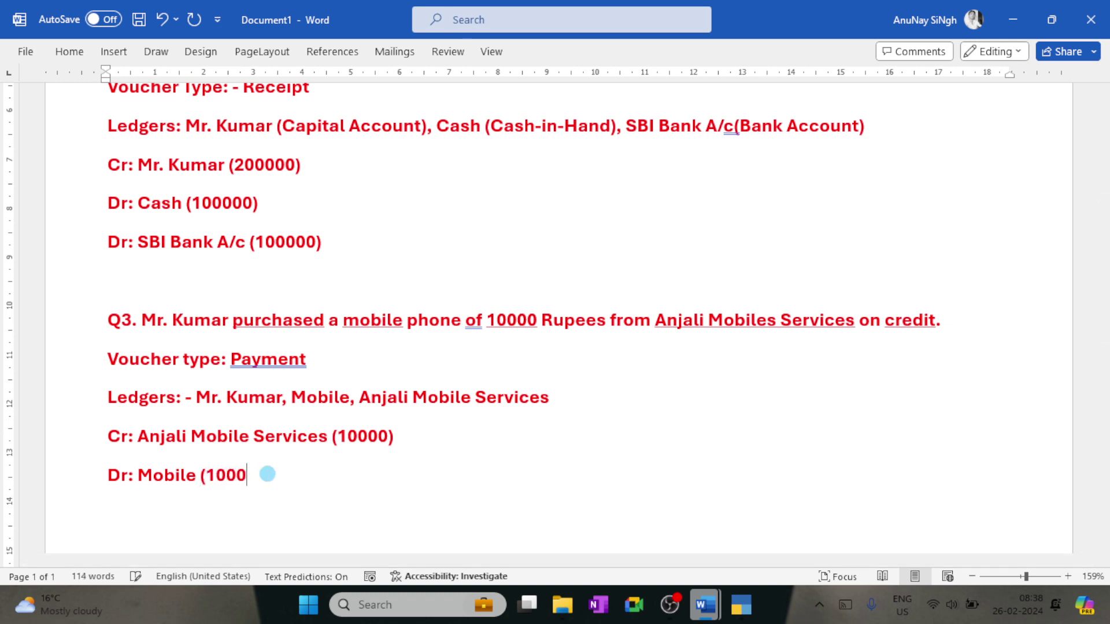
type("0)")
Step: Strike through the buyer's title and name in Q3's ledgers line
left_click(284, 401)
key("ctrl+shift+Left")
key("ctrl+shift+Left")
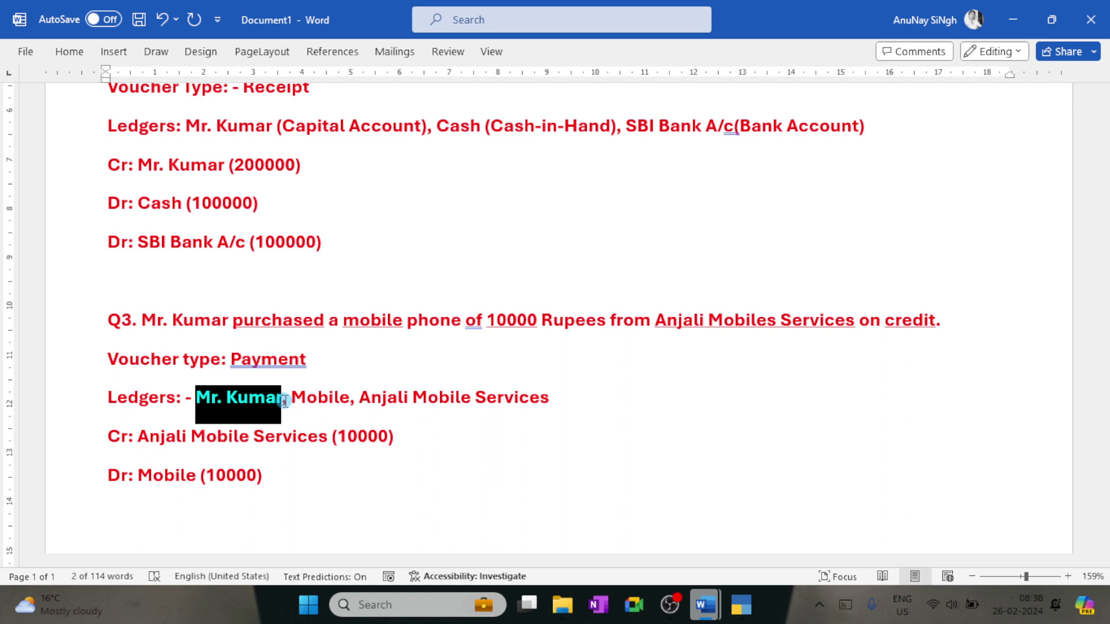
left_click(61, 54)
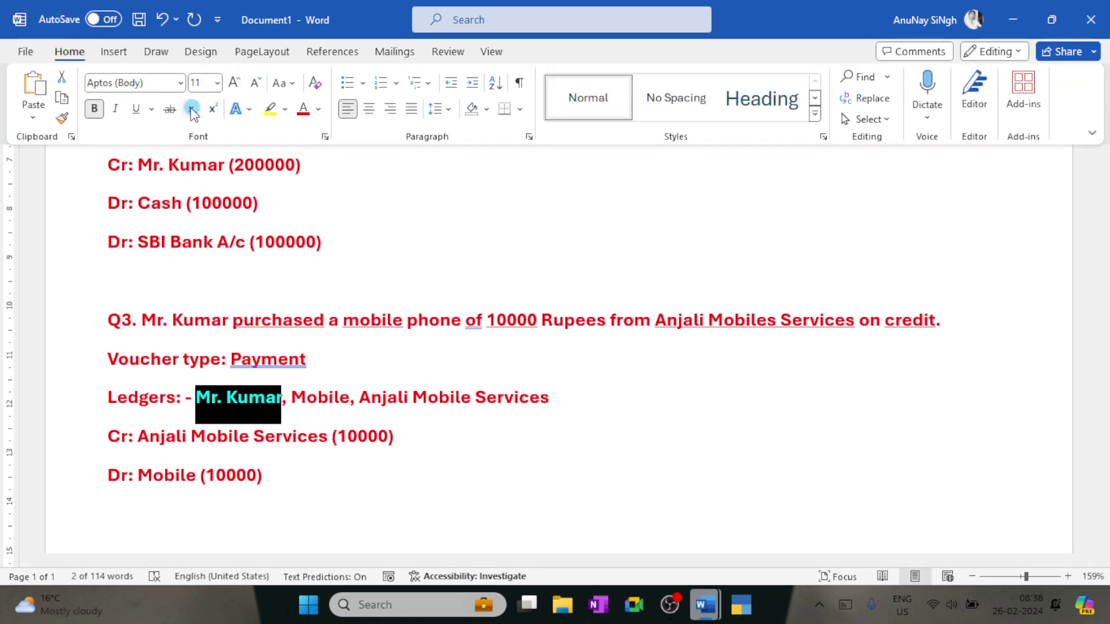
left_click(170, 109)
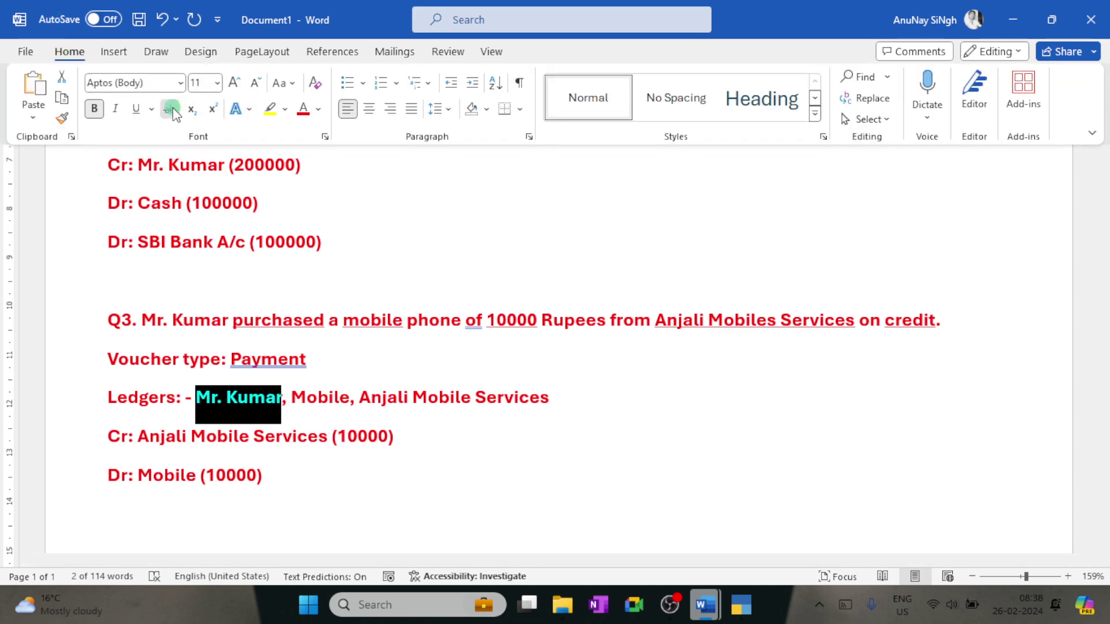
left_click(263, 400)
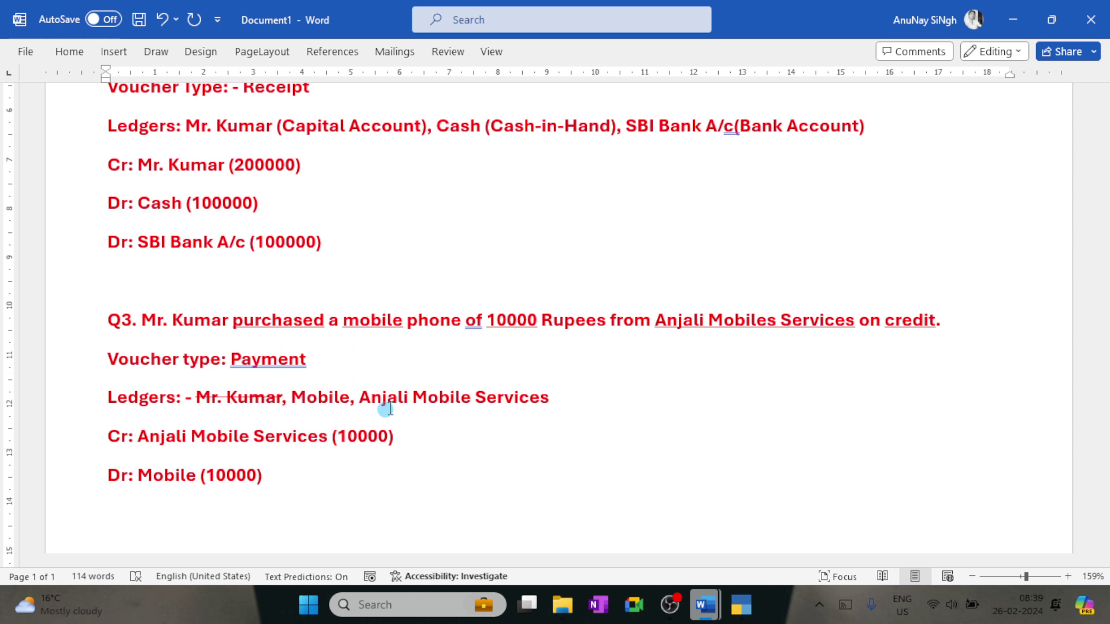
key("Right")
key("Right")
key("ctrl+shift+Left")
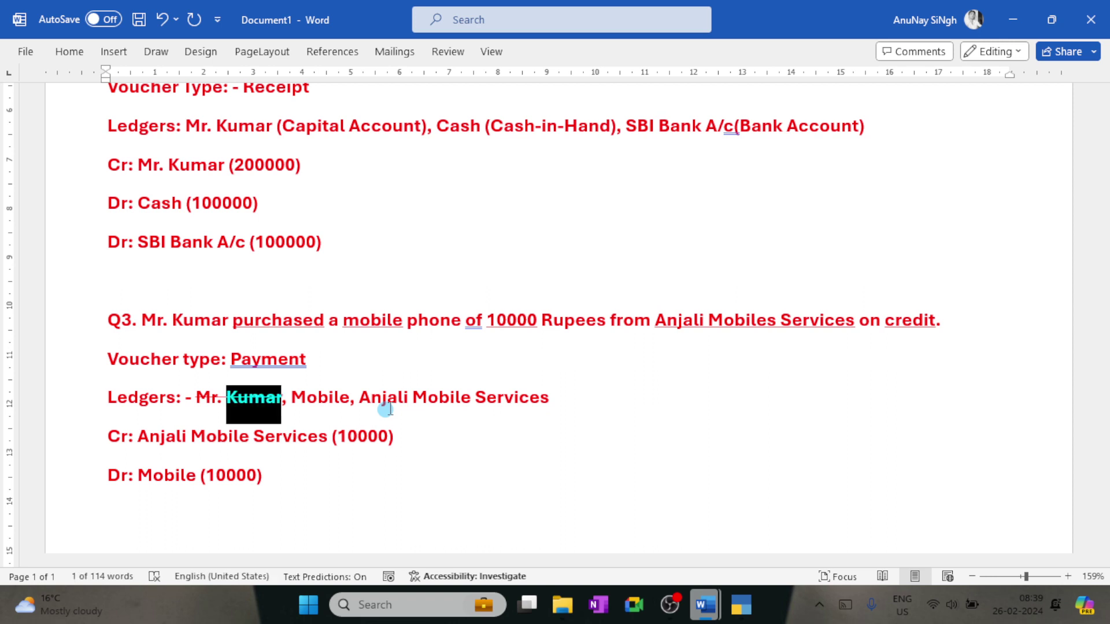
key("shift+Left")
key("shift+Left")
key("shift+Left")
key("shift+Left")
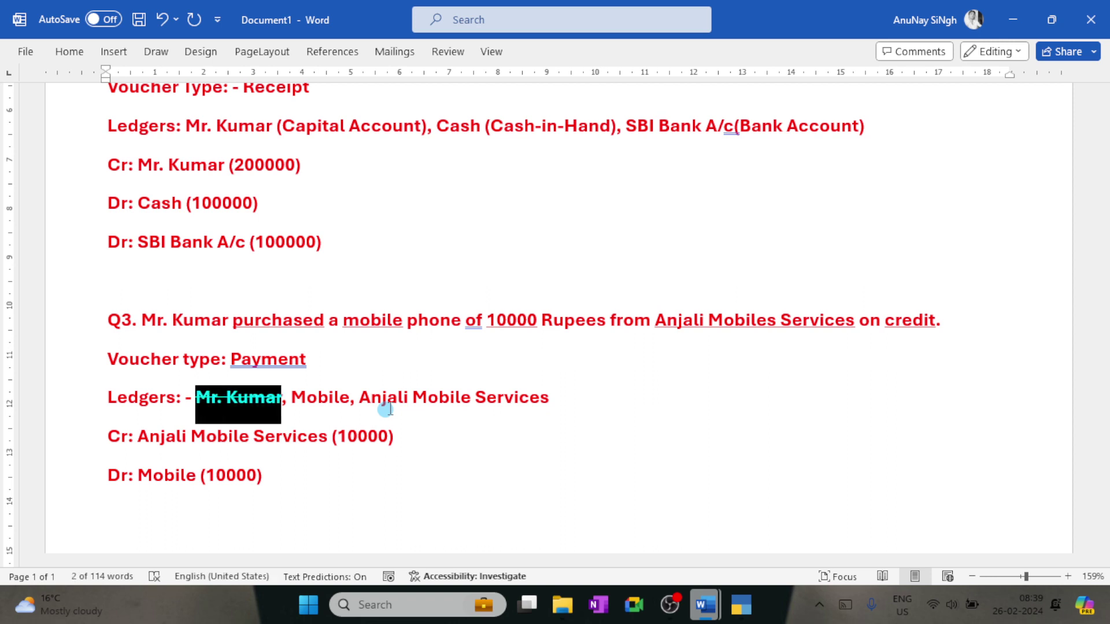
left_click(386, 409)
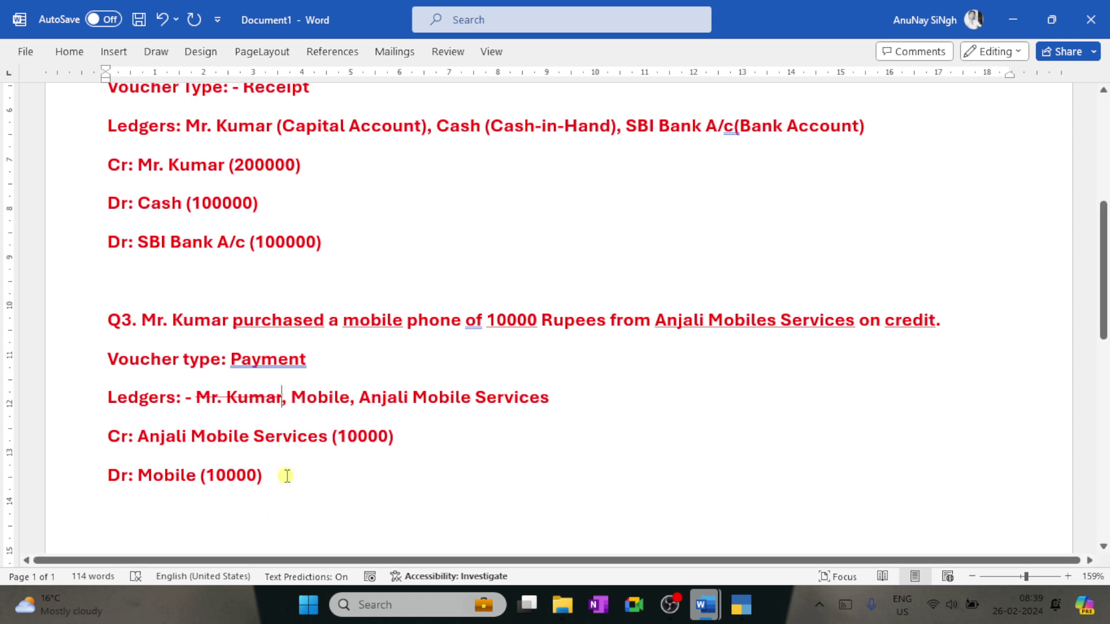
Step: Duplicate the whole Q3 block, from question to debit line, directly below itself and renumber the copy as Q4
left_click_drag(285, 473, 108, 331)
key("ctrl+c")
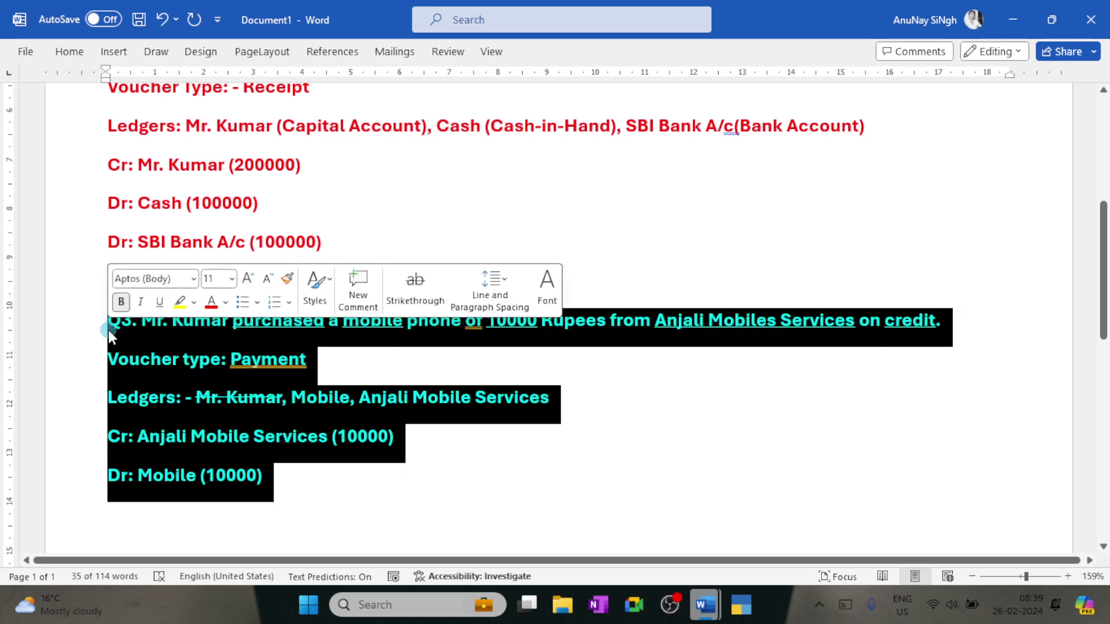
key("Right")
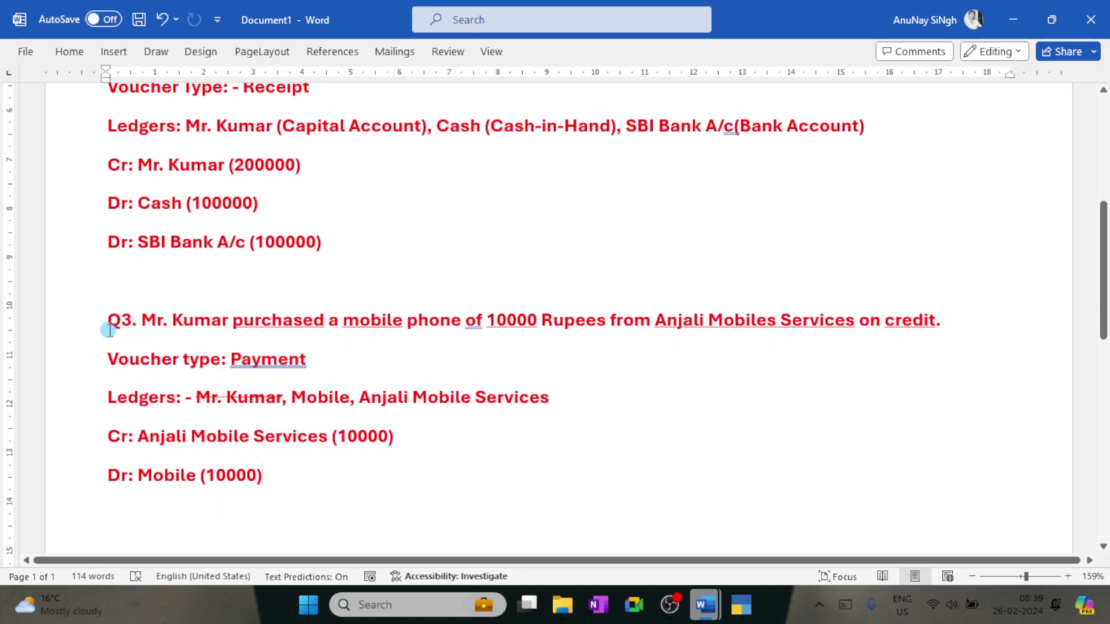
key("Return")
key("ctrl+v")
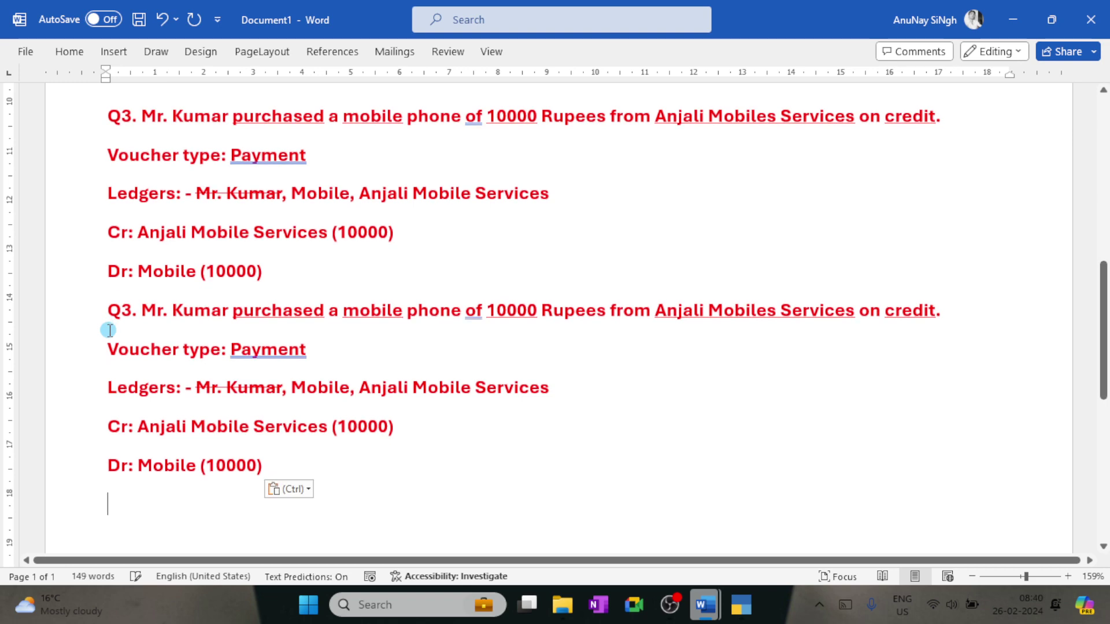
left_click(132, 308)
key("BackSpace")
type("4")
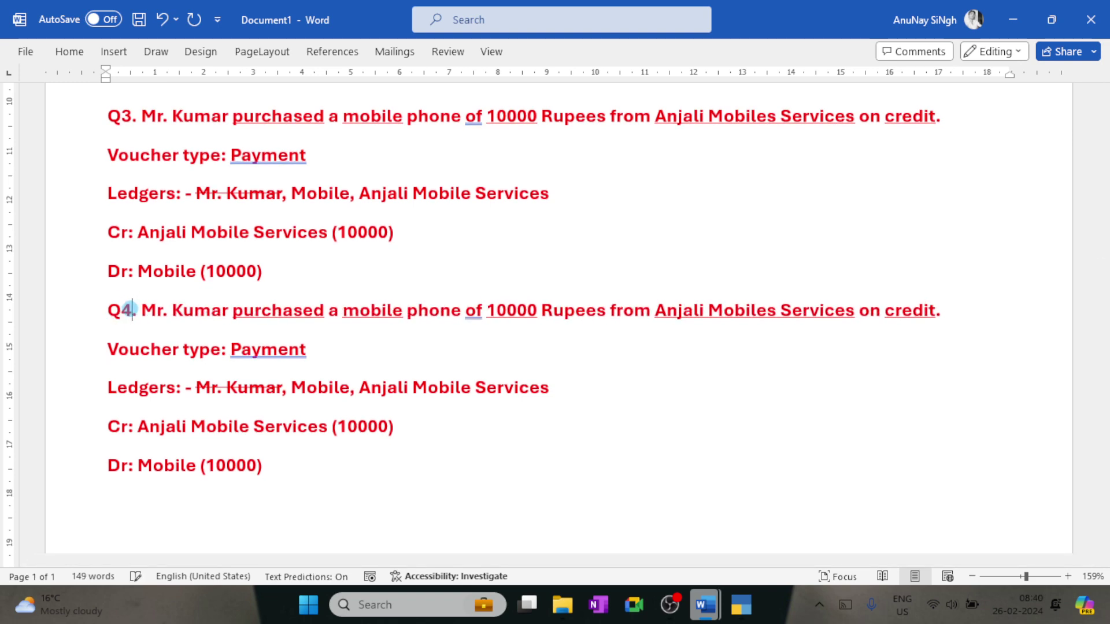
Step: Extend the Q4 sentence after "on credit" so that it ends with "for personal use."
left_click(979, 315)
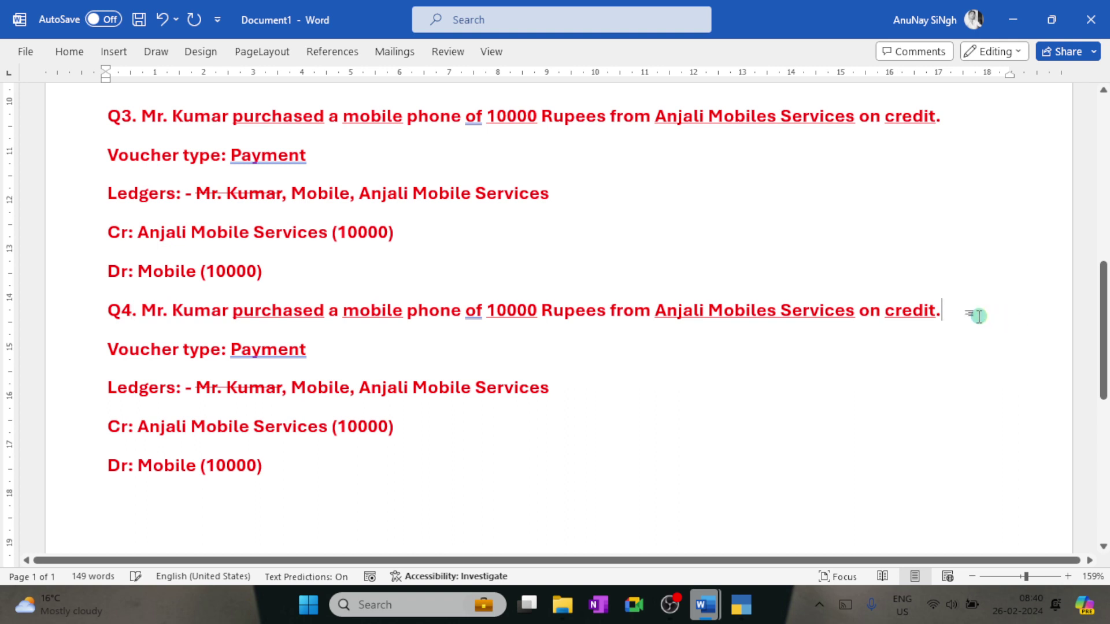
key("BackSpace")
type("from")
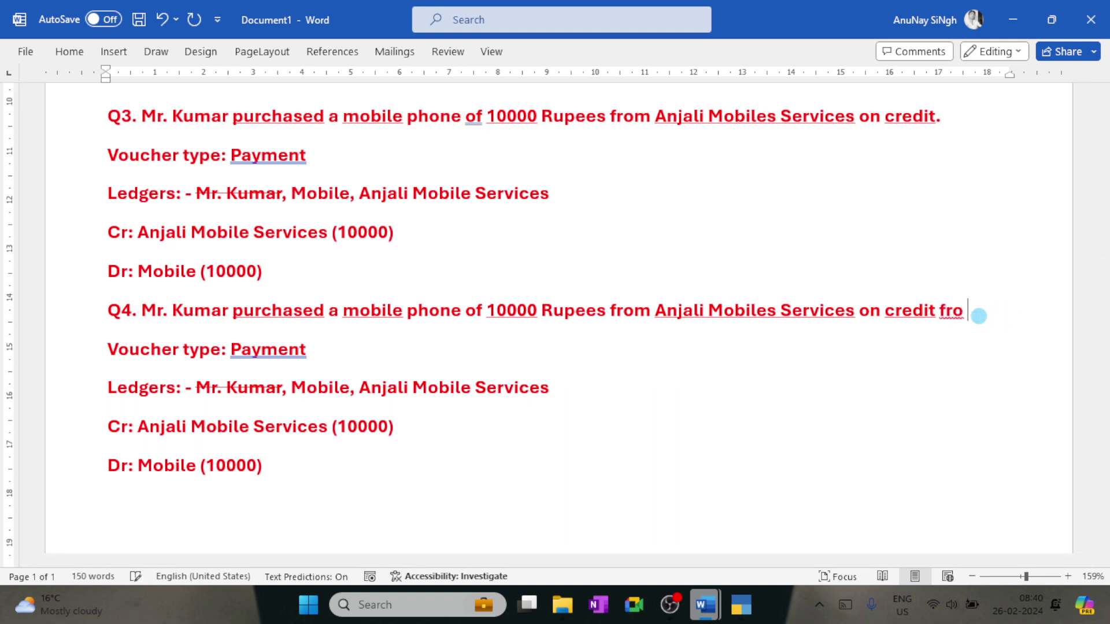
key("BackSpace")
key("BackSpace")
key("BackSpace")
type("or ppe")
key("BackSpace")
key("BackSpace")
type("ers")
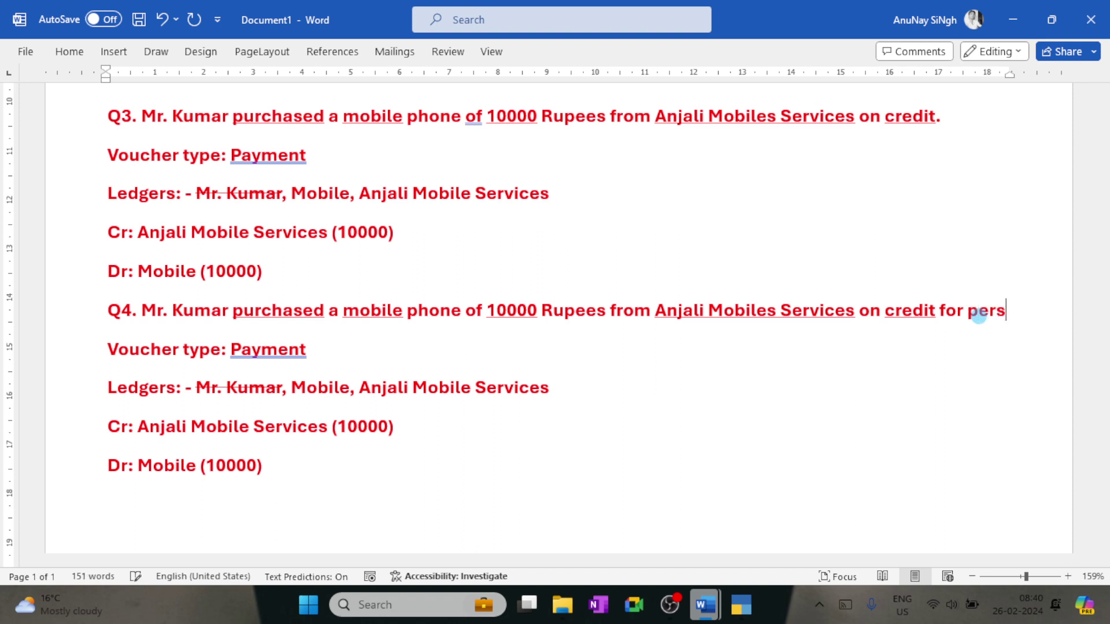
type("onl use")
key("BackSpace")
key("BackSpace")
key("BackSpace")
key("BackSpace")
key("BackSpace")
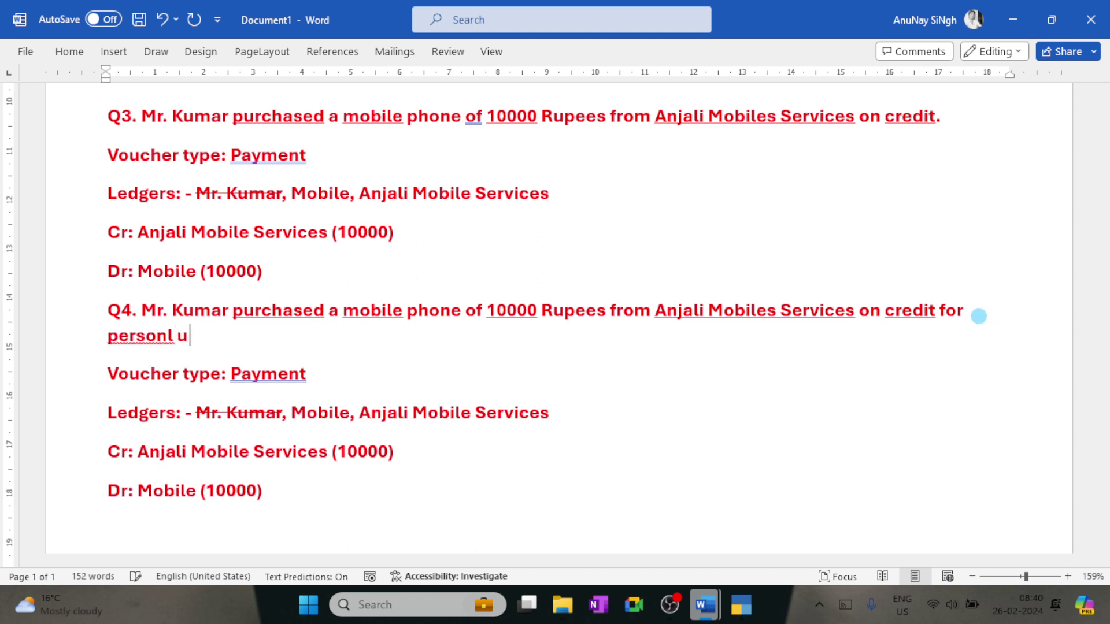
type("a")
type("use")
key("Left")
key("Left")
key("Left")
key("Left")
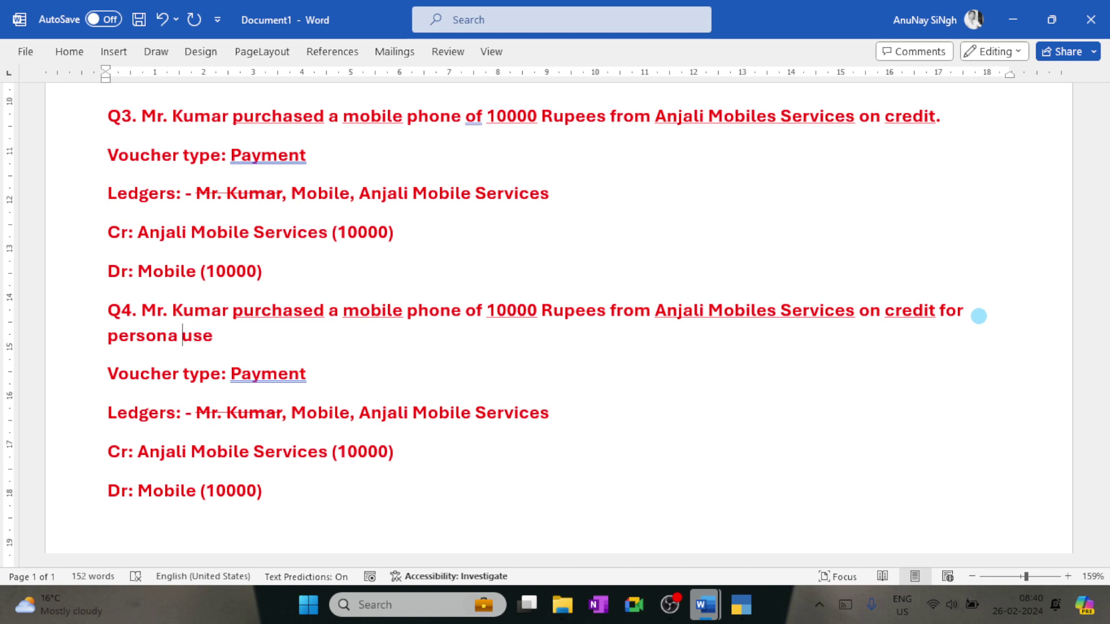
type("l")
key("End")
type(".")
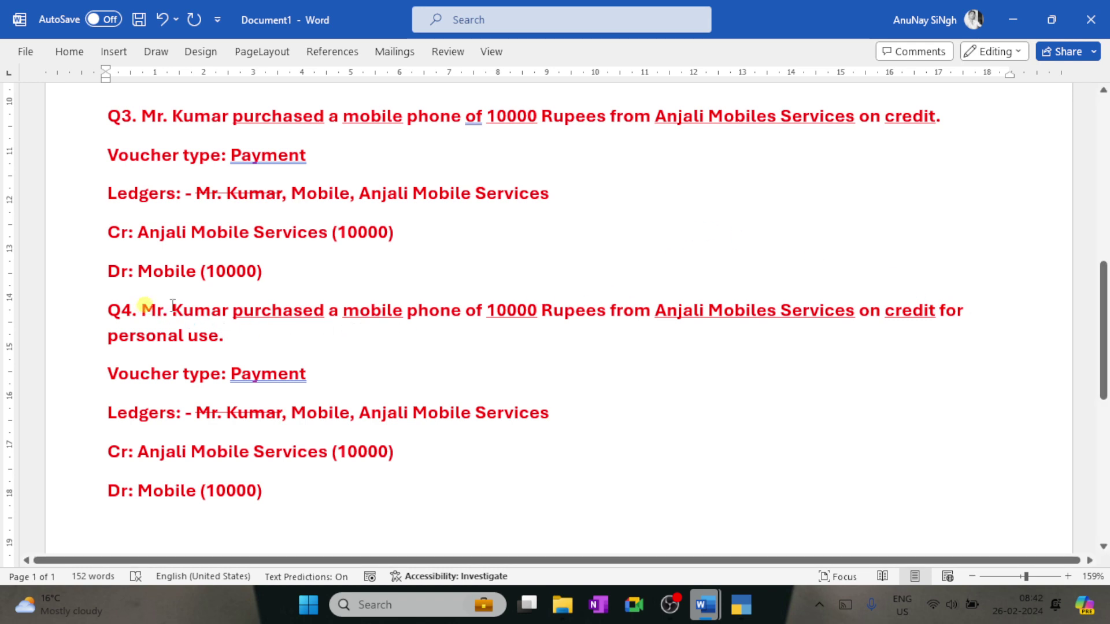
left_click_drag(145, 311, 932, 308)
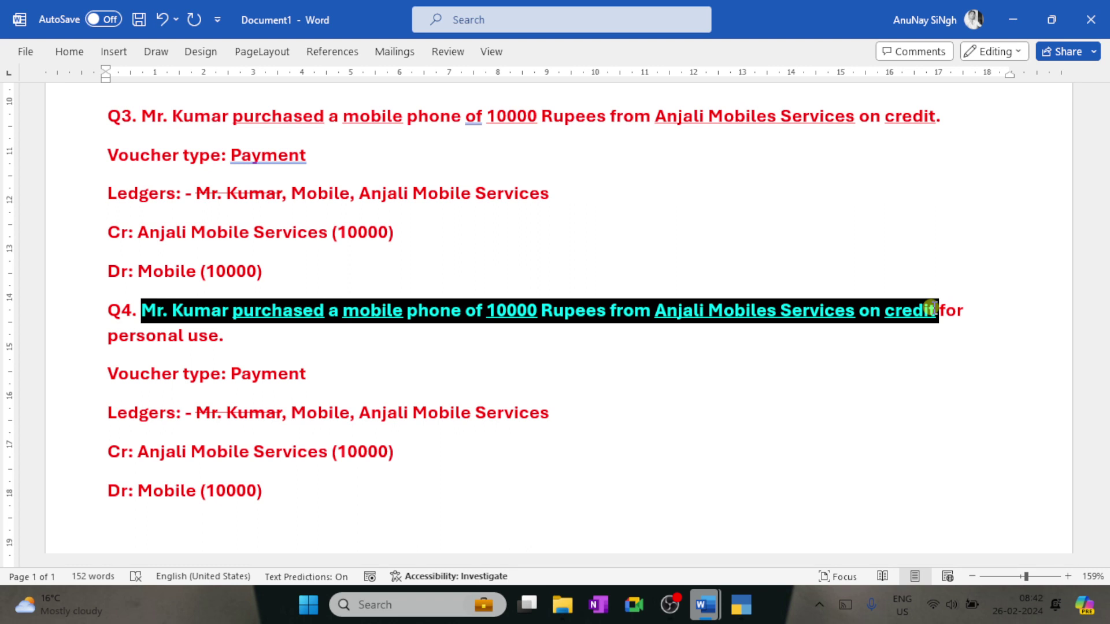
left_click_drag(932, 308, 999, 315)
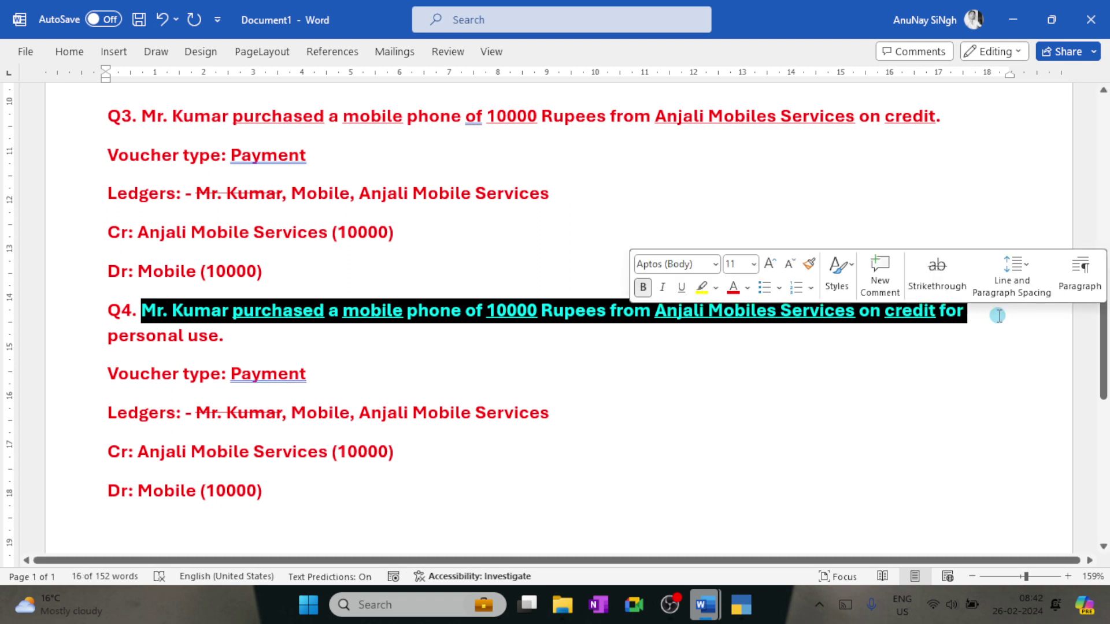
left_click(999, 315)
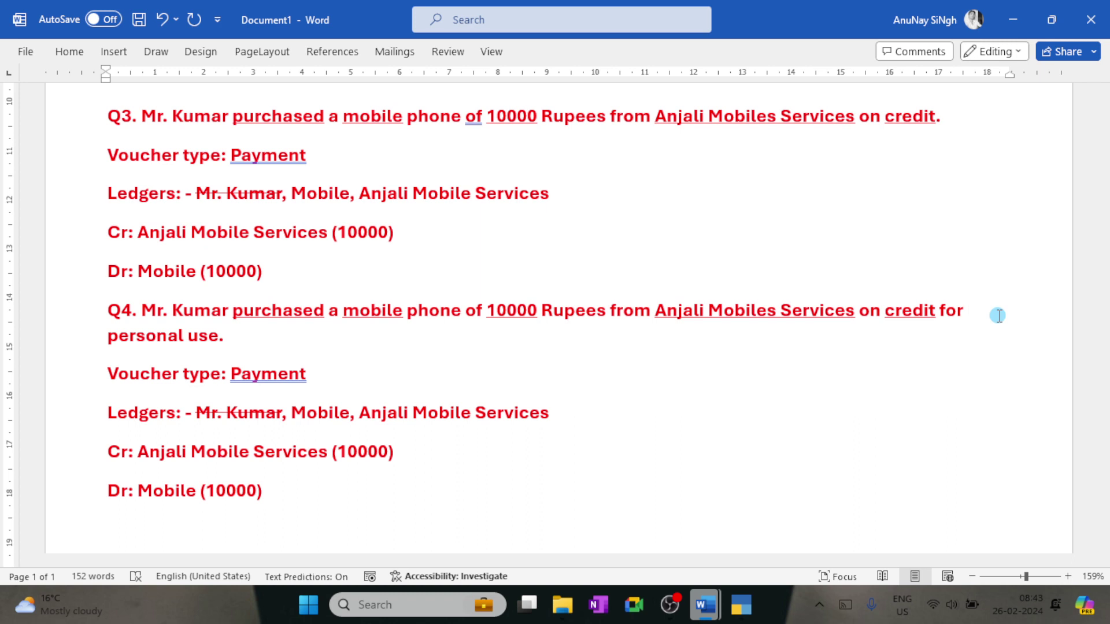
Step: Highlight the whole Q4 question together with its voucher type, ledger, credit and debit lines in yellow
left_click(912, 312)
left_click(439, 340)
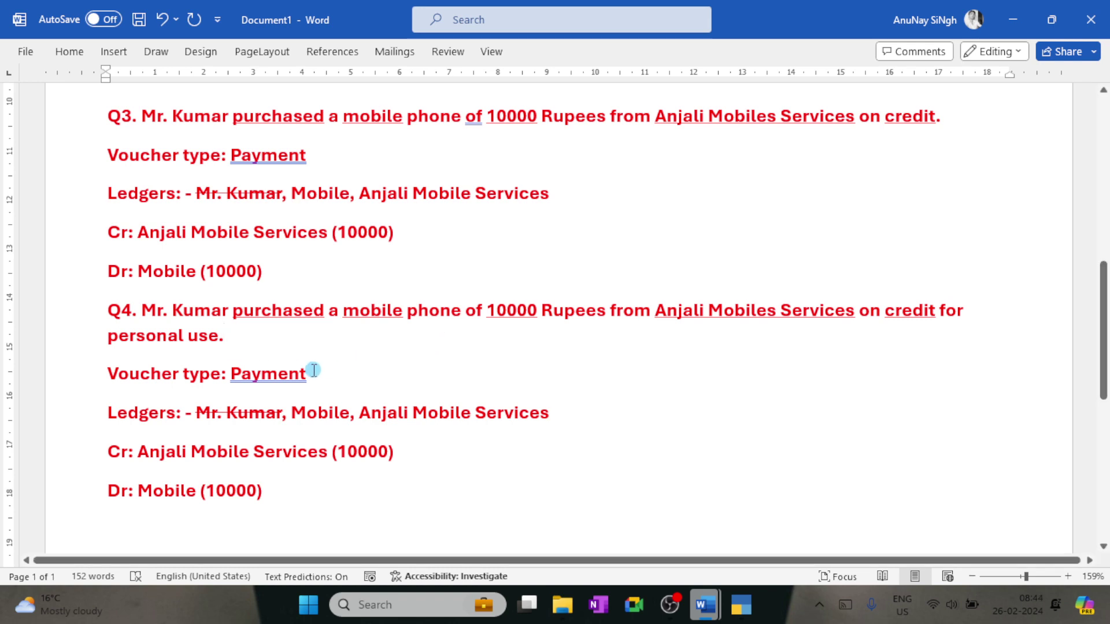
left_click_drag(306, 377, 229, 379)
left_click_drag(280, 494, 112, 313)
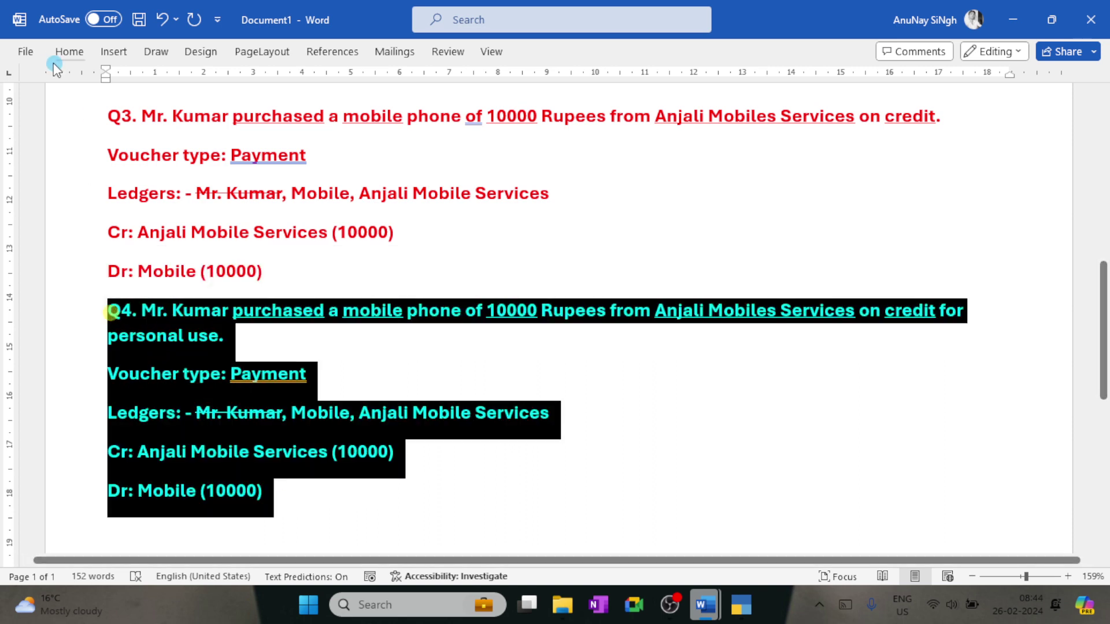
left_click(60, 51)
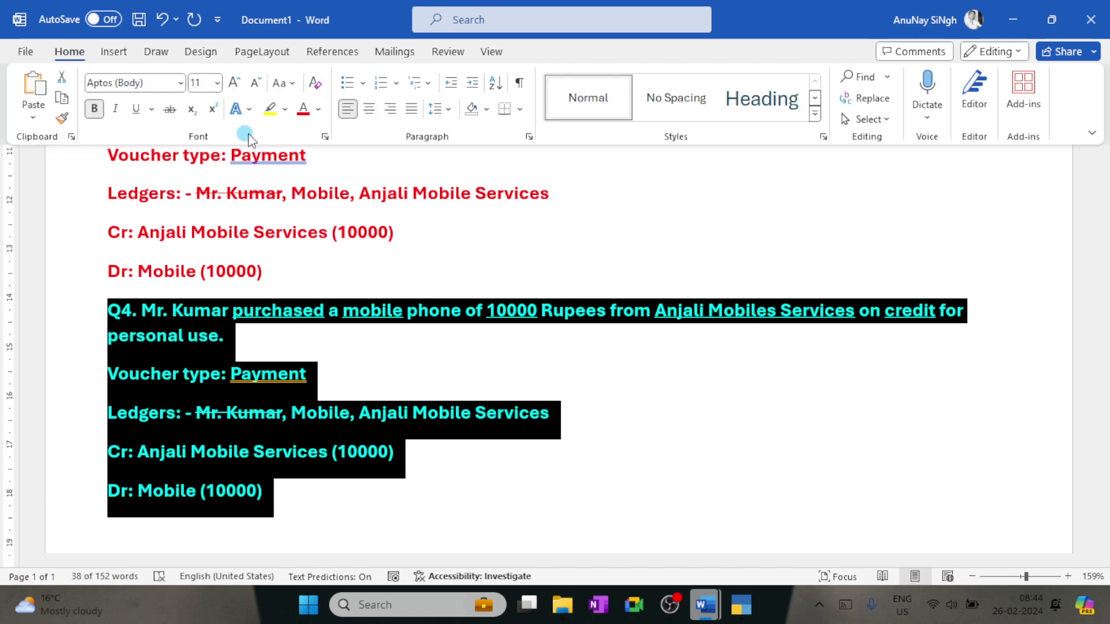
left_click(271, 111)
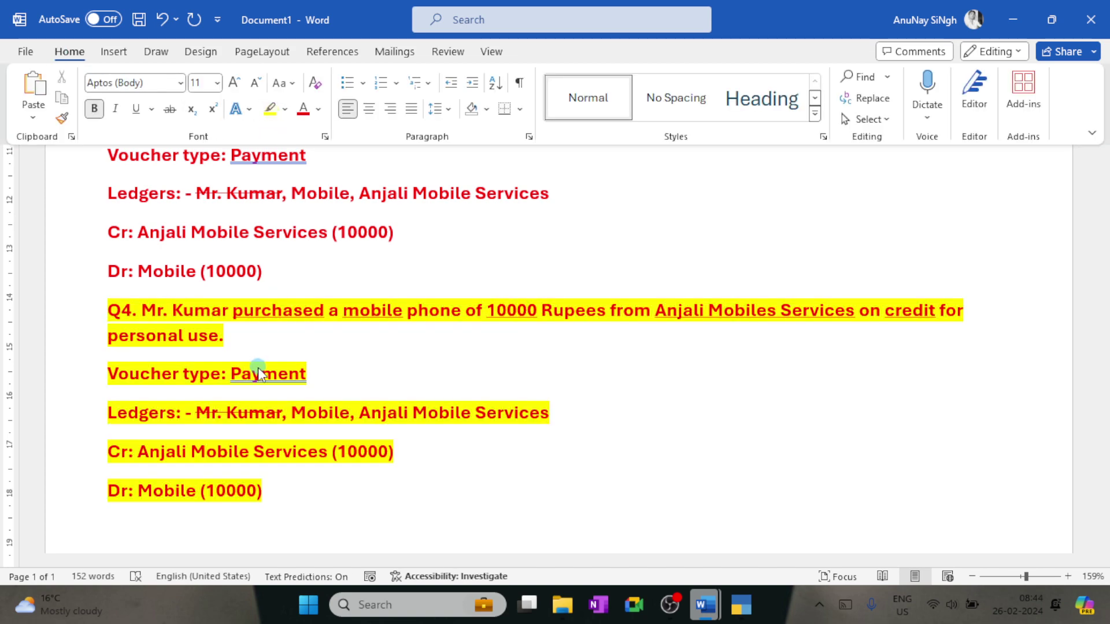
left_click(288, 487)
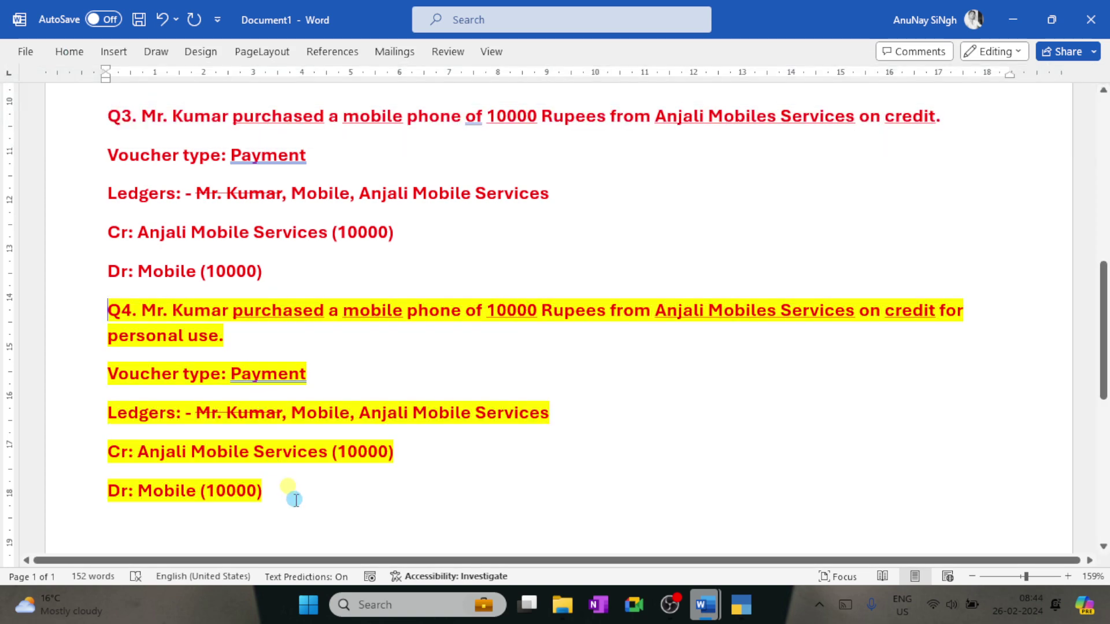
Step: Paste the copied Q3 exercise below the Q4 block, leaving one blank line between them
left_click(295, 502)
scroll(294, 501, "down", 3)
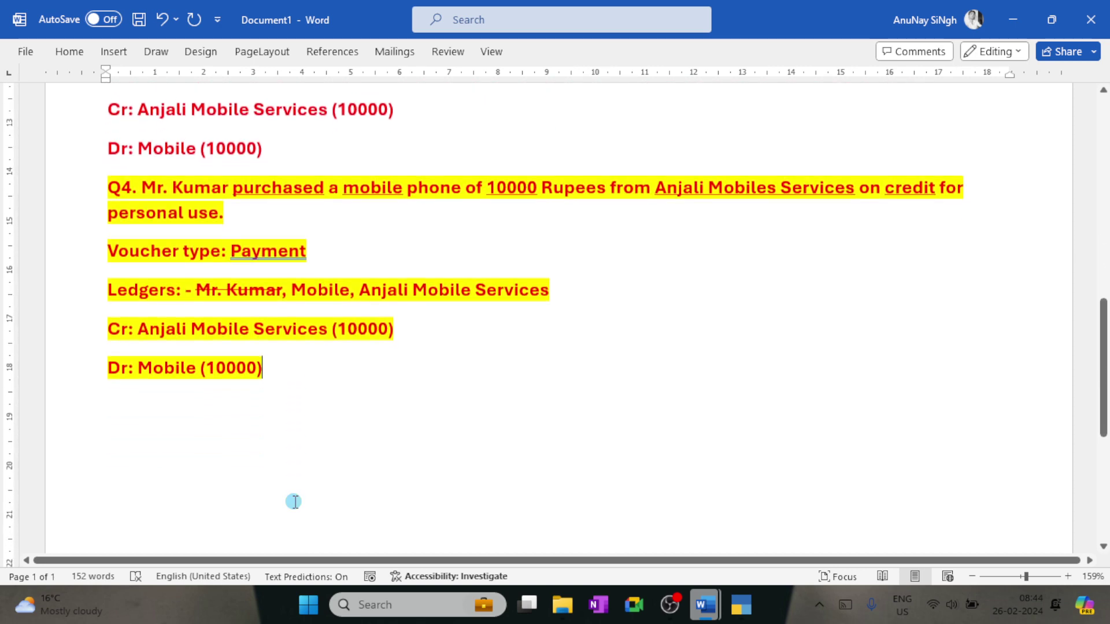
key("Return")
key("Return")
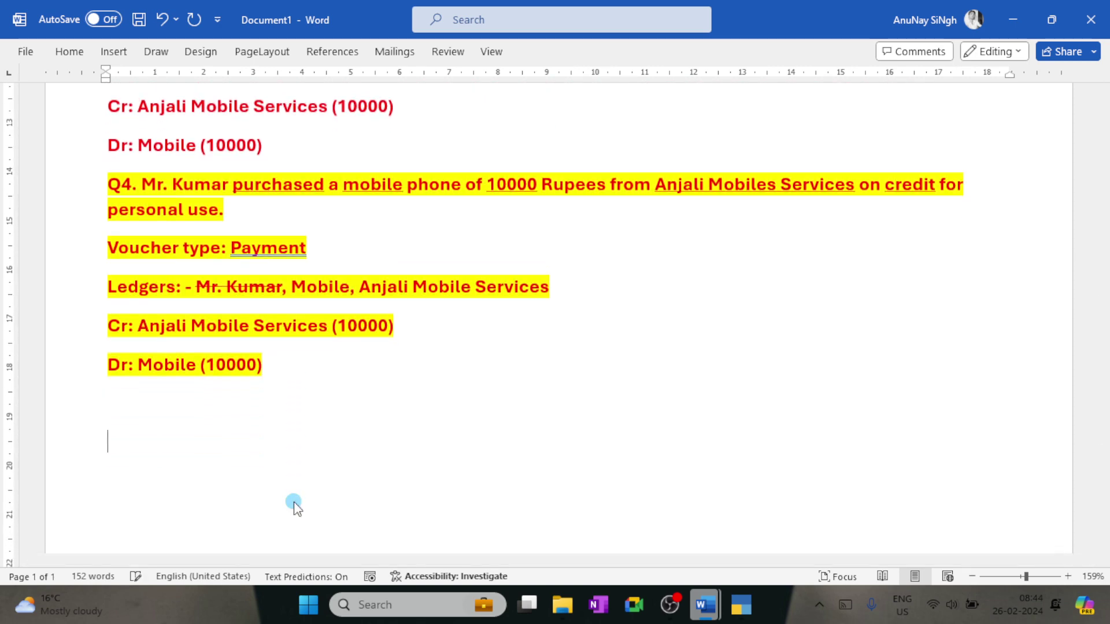
key("ctrl+v")
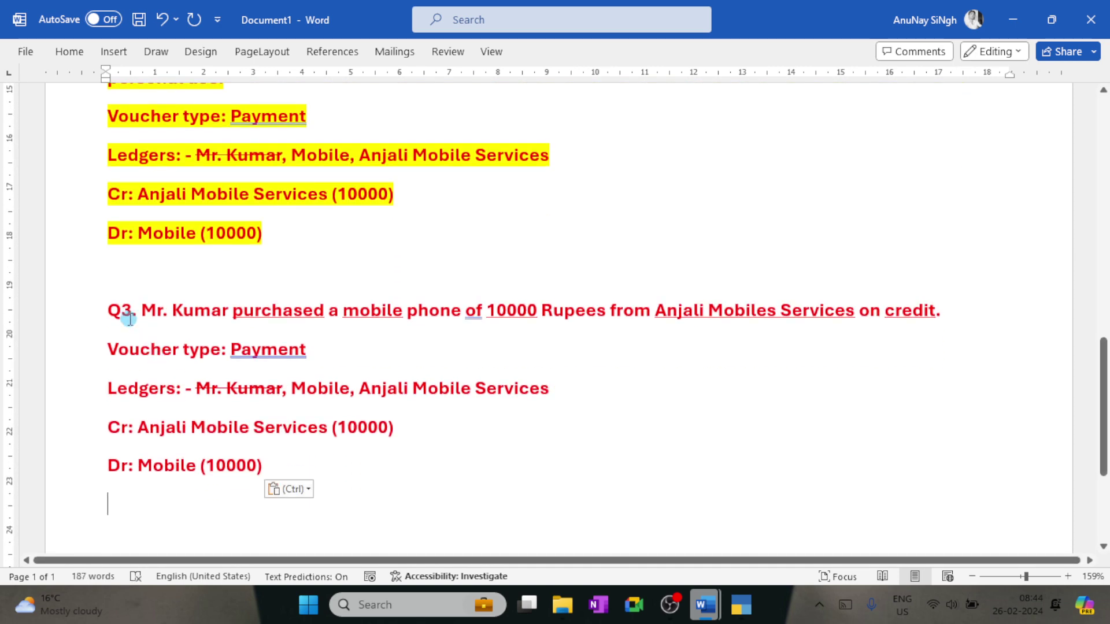
Step: Renumber the pasted question at the end of the document as Q5
left_click(128, 316)
key("BackSpace")
type("4")
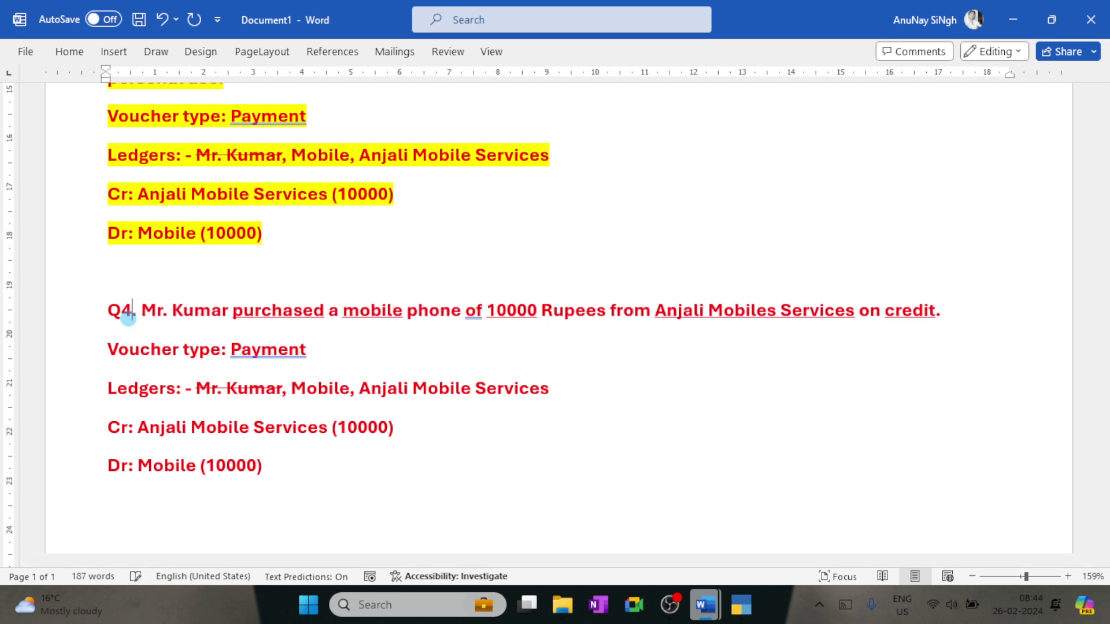
key("BackSpace")
type("5")
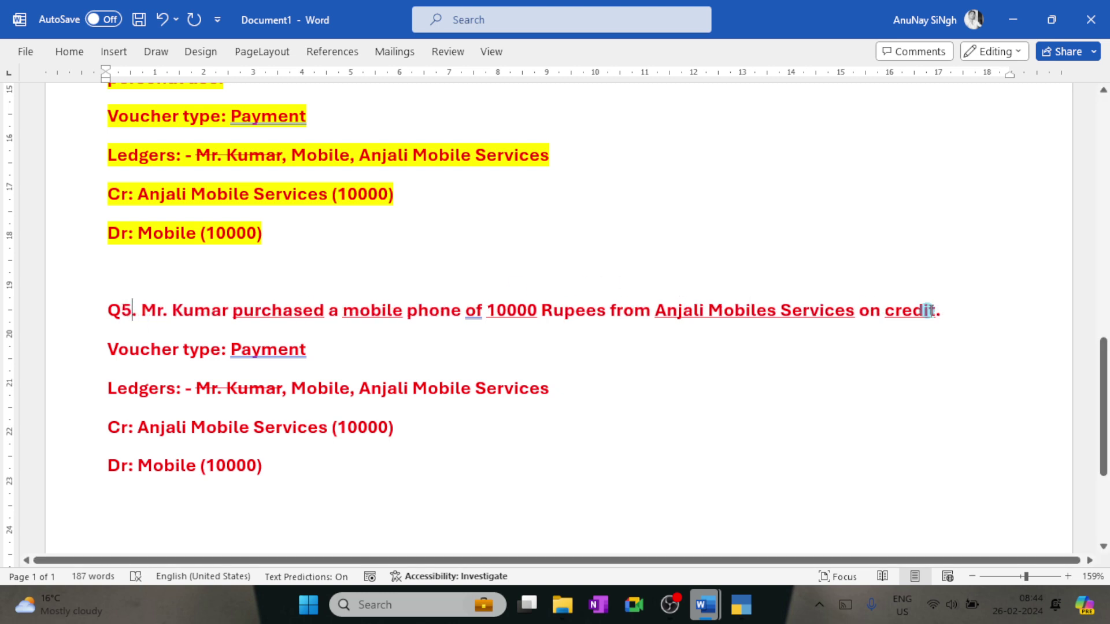
Step: Replace "on credit" with "in cash" at the end of the Q5 question
left_click(937, 312)
key("BackSpace")
key("BackSpace")
key("BackSpace")
key("BackSpace")
key("BackSpace")
key("BackSpace")
key("BackSpace")
key("BackSpace")
key("BackSpace")
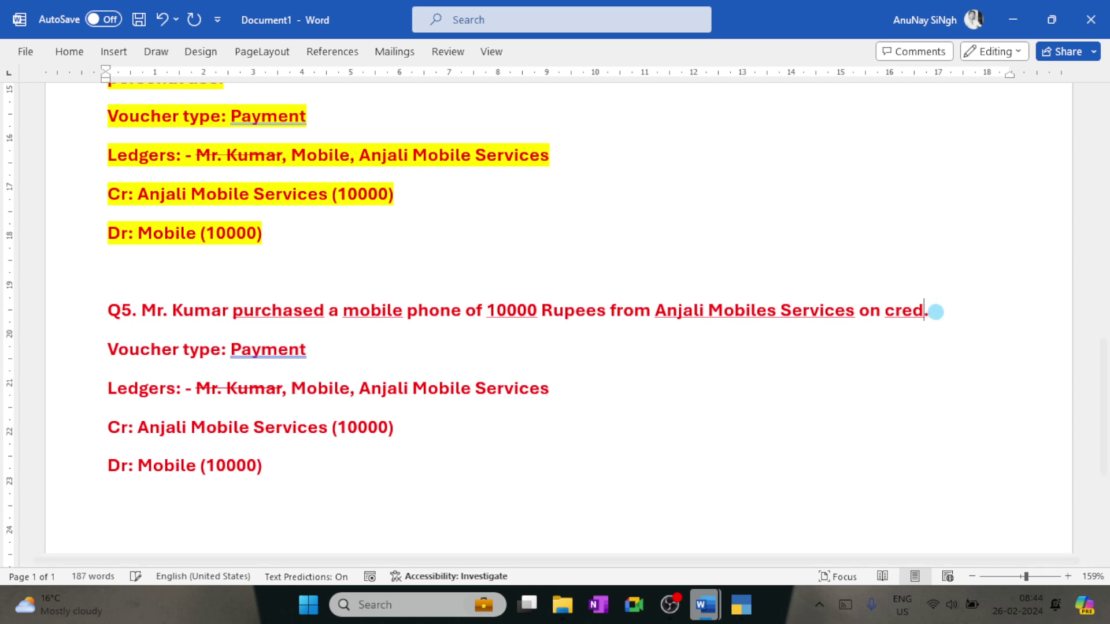
key("Left")
key("Left")
type("in cash")
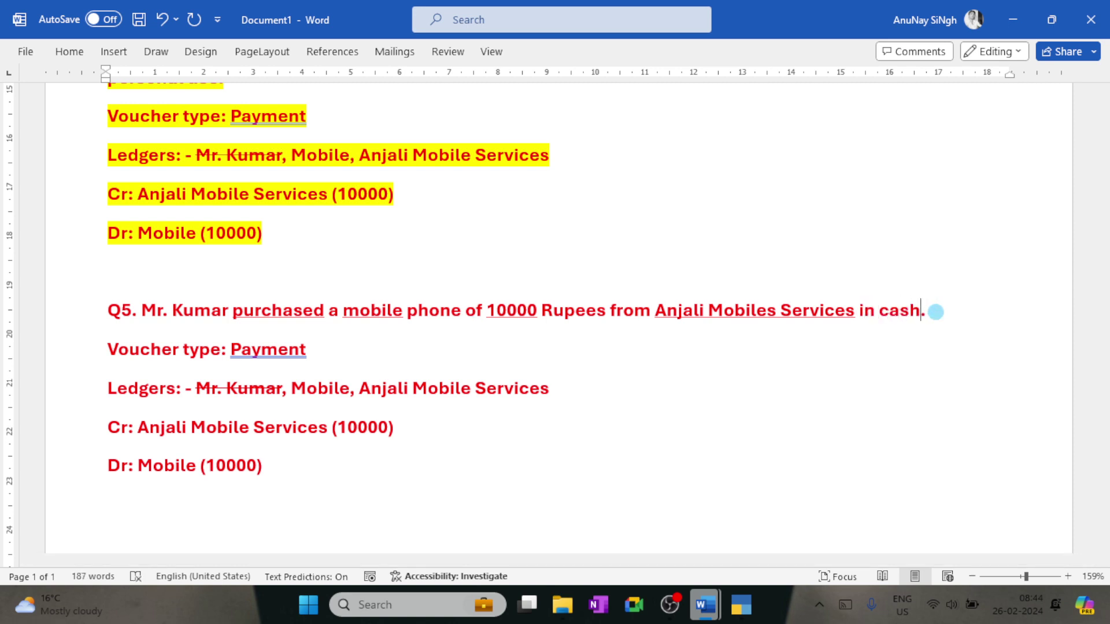
Step: Add "for personal use" after "in cash" in the Q5 question
type(" po")
key("BackSpace")
key("BackSpace")
type("for personal use")
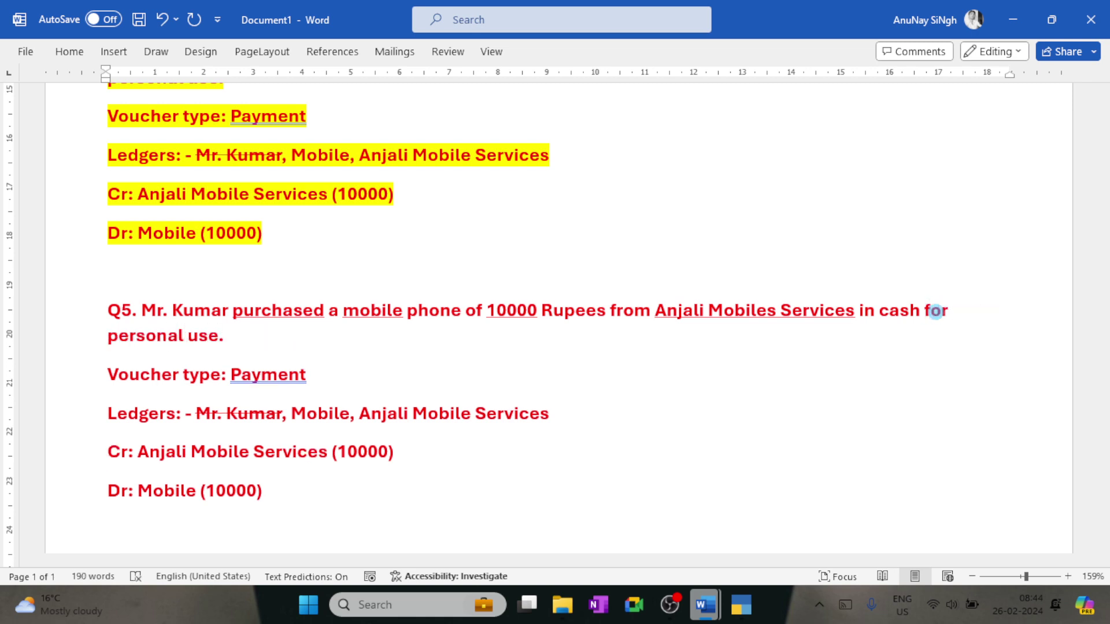
Step: Examine Q5's voucher type, the word "purchased" in its question, and the first entries in its ledger list
scroll(936, 311, "down", 1)
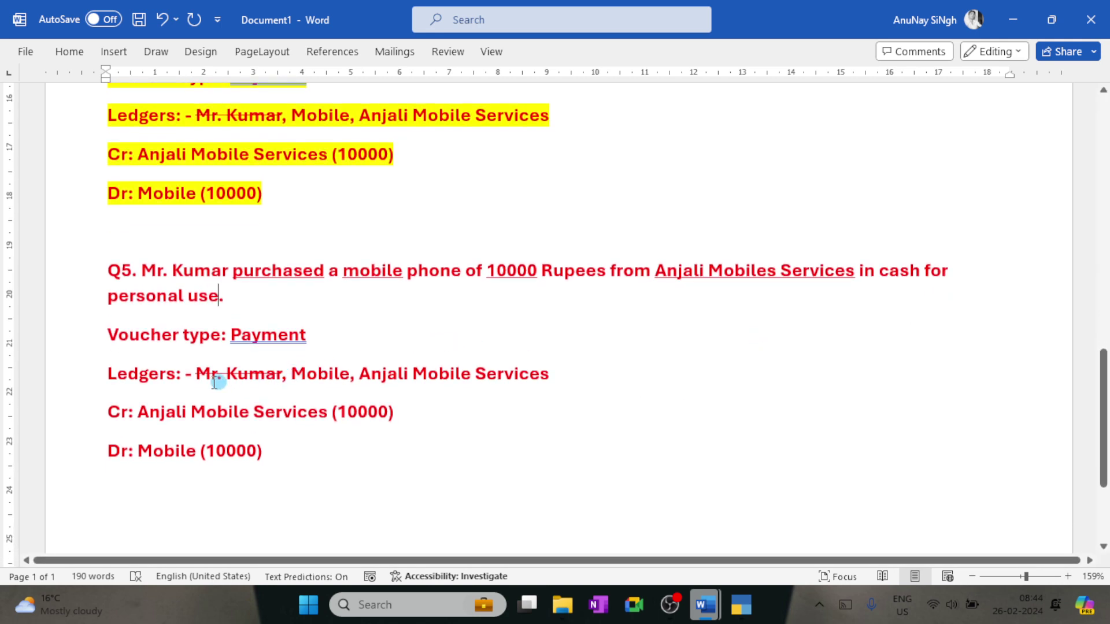
double_click(248, 335)
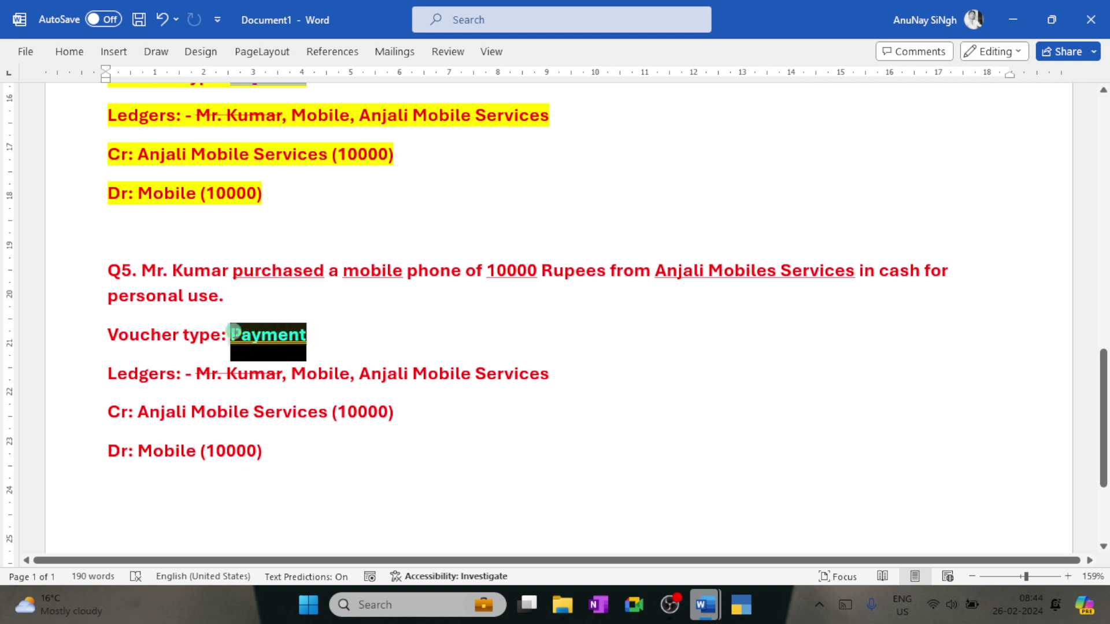
right_click(248, 336)
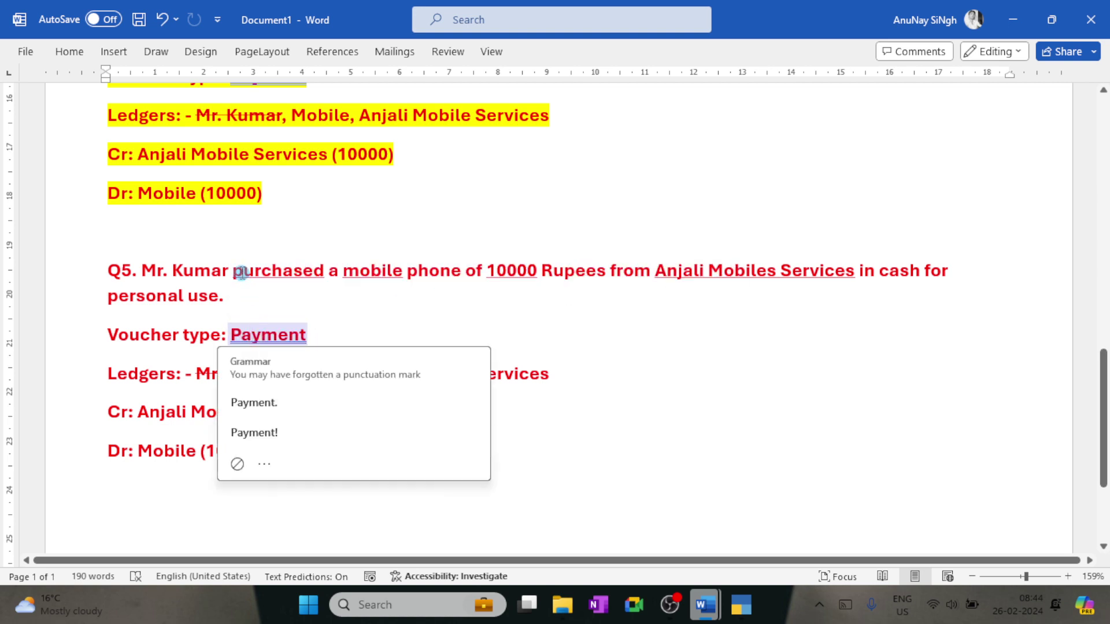
left_click(234, 268)
left_click_drag(232, 271, 315, 278)
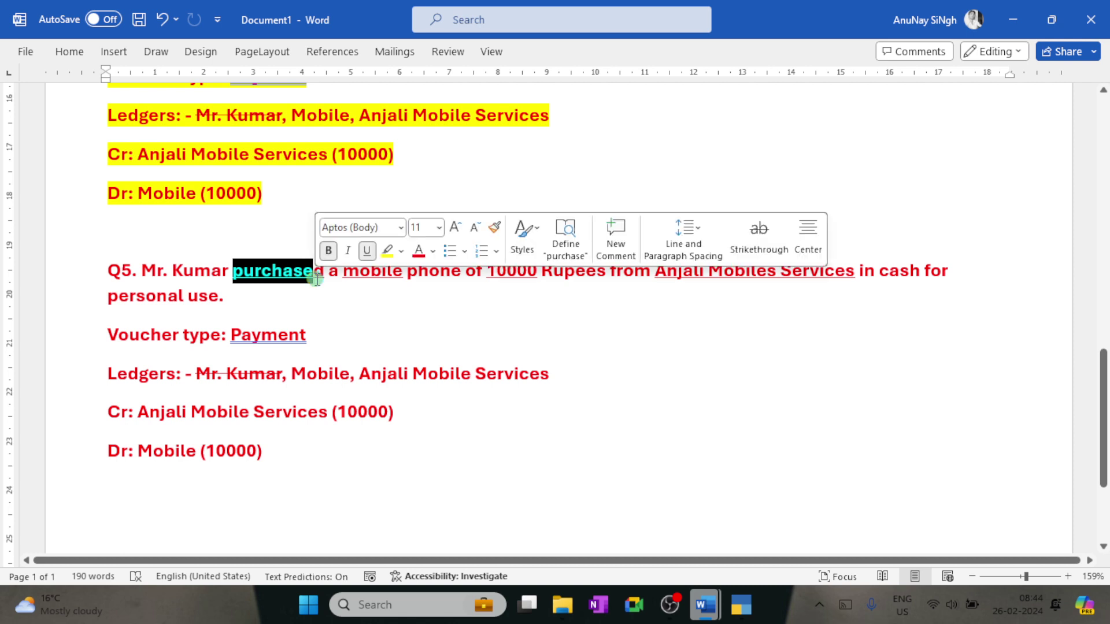
left_click(316, 280)
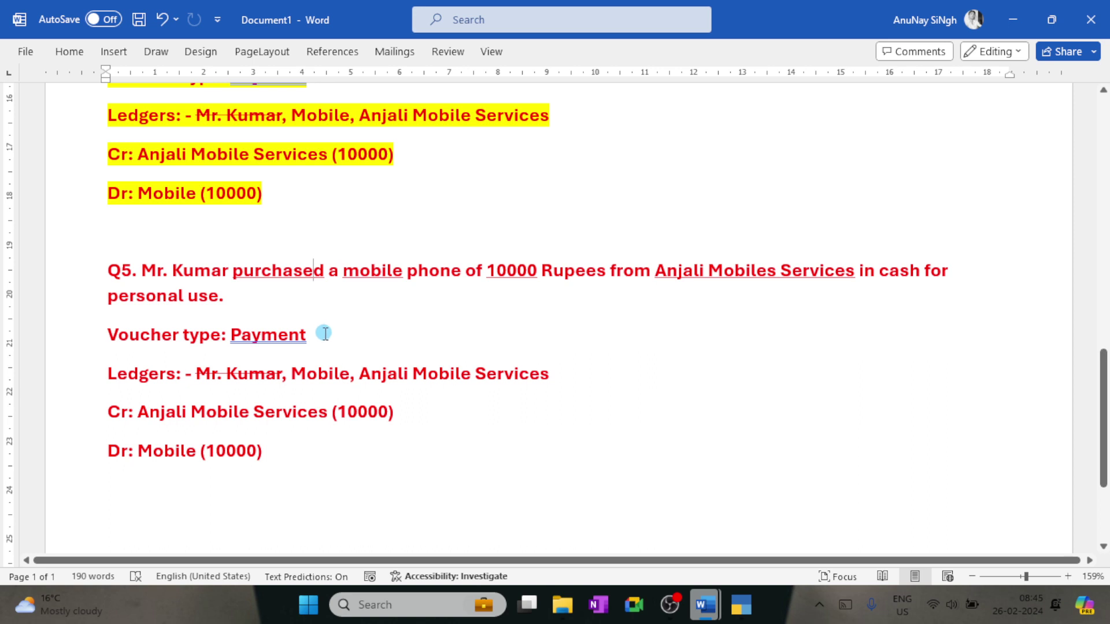
left_click_drag(196, 373, 269, 376)
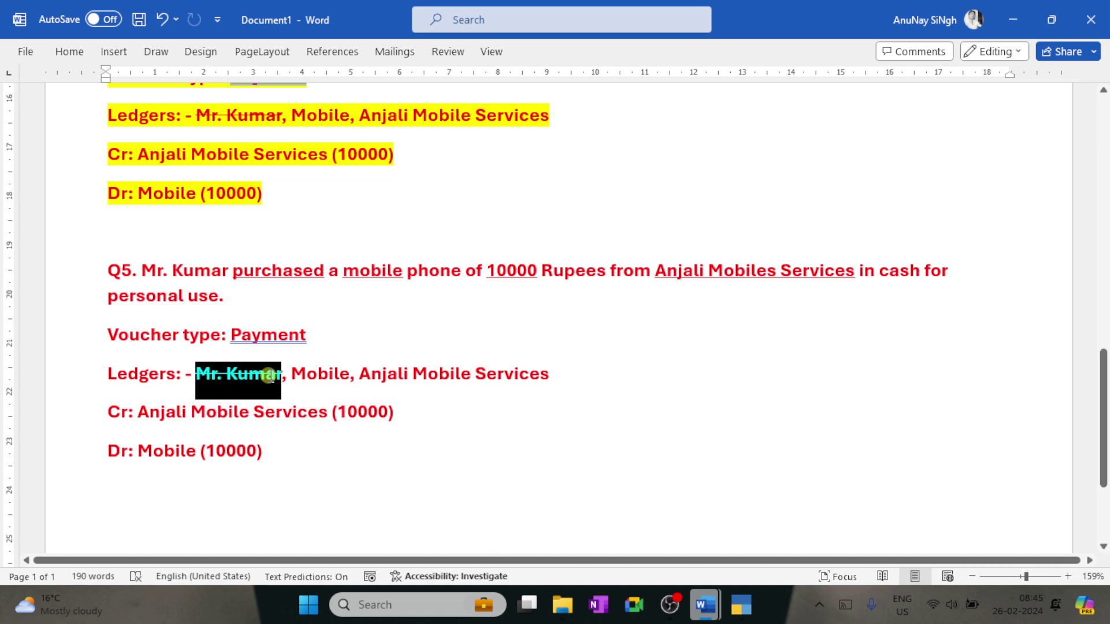
left_click(277, 373)
left_click_drag(296, 372, 350, 377)
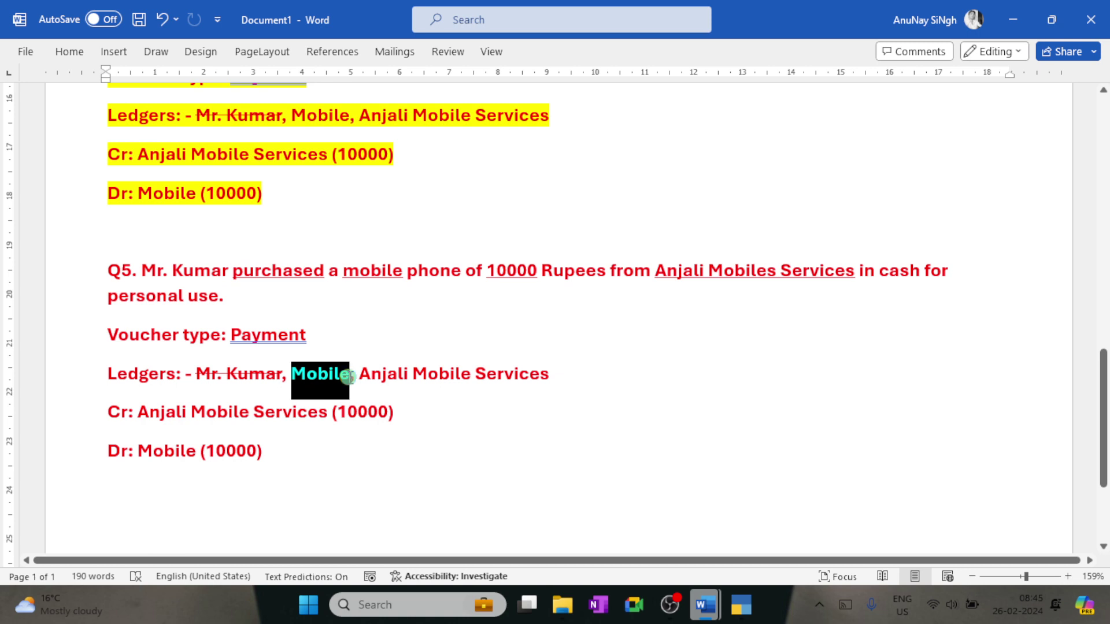
left_click(351, 376)
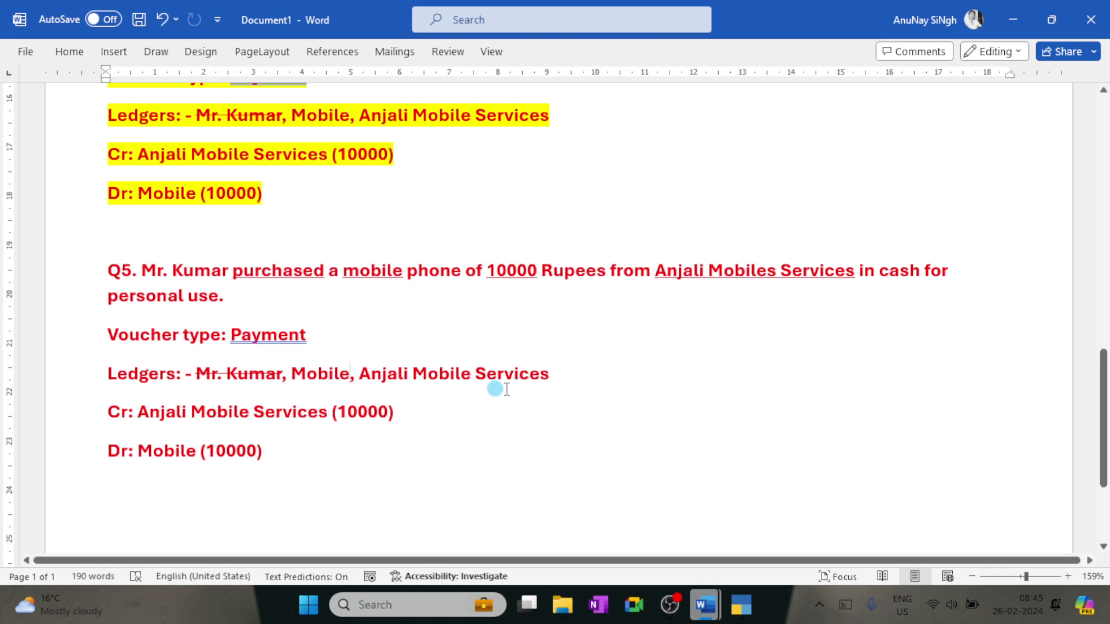
Step: Replace Mobile and Anjali Mobile Services in Q5's ledger list with Cash
left_click(589, 388)
type(", ")
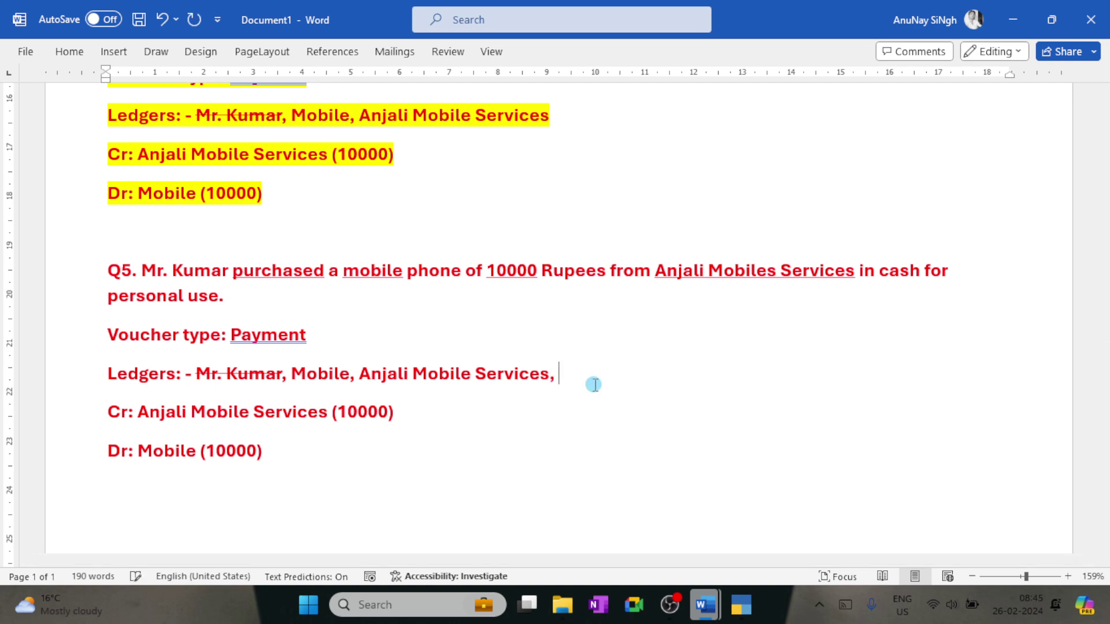
type("Cash")
double_click(594, 384)
left_click_drag(550, 376, 324, 366)
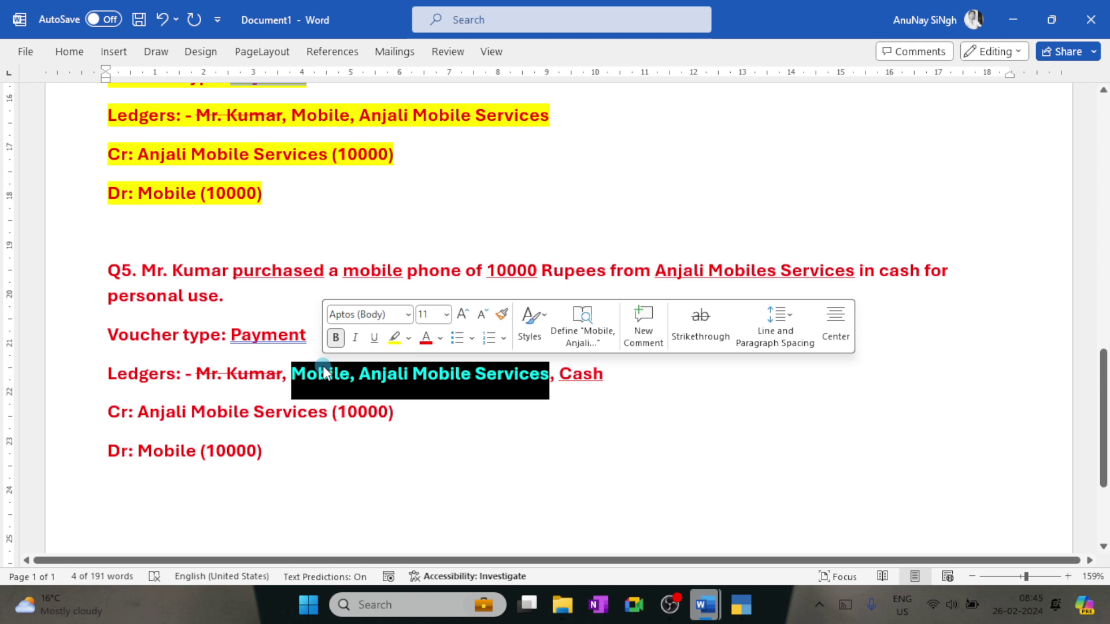
key("BackSpace")
key("BackSpace")
key("BackSpace")
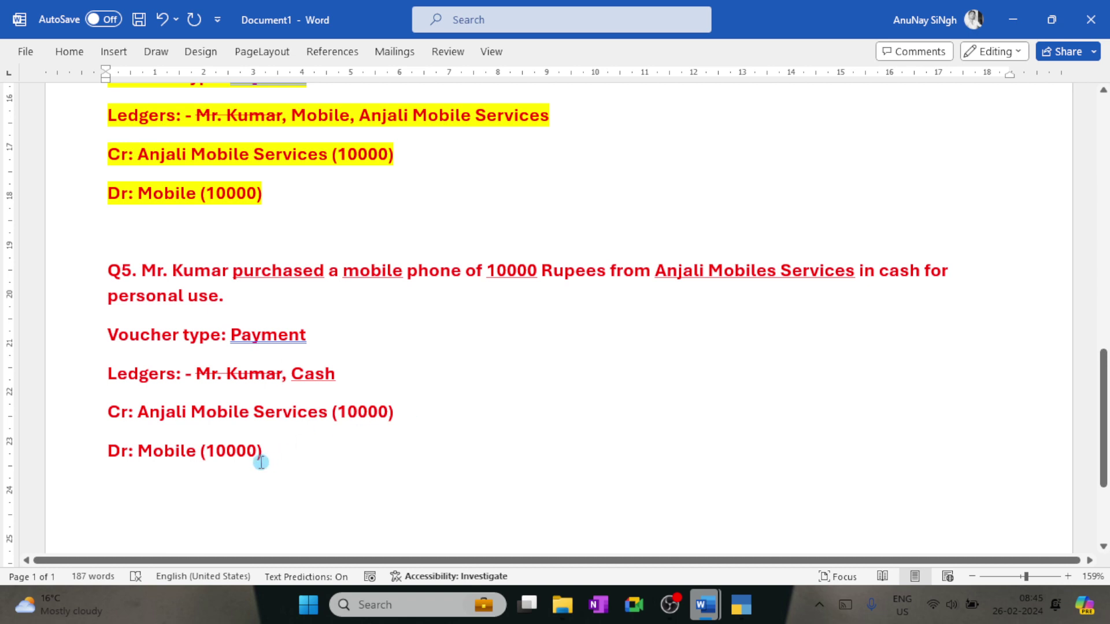
Step: Move Q5's "Dr: Mobile (10000)" line above the credit line, without a blank line between them
left_click_drag(268, 454, 109, 453)
key("ctrl+c")
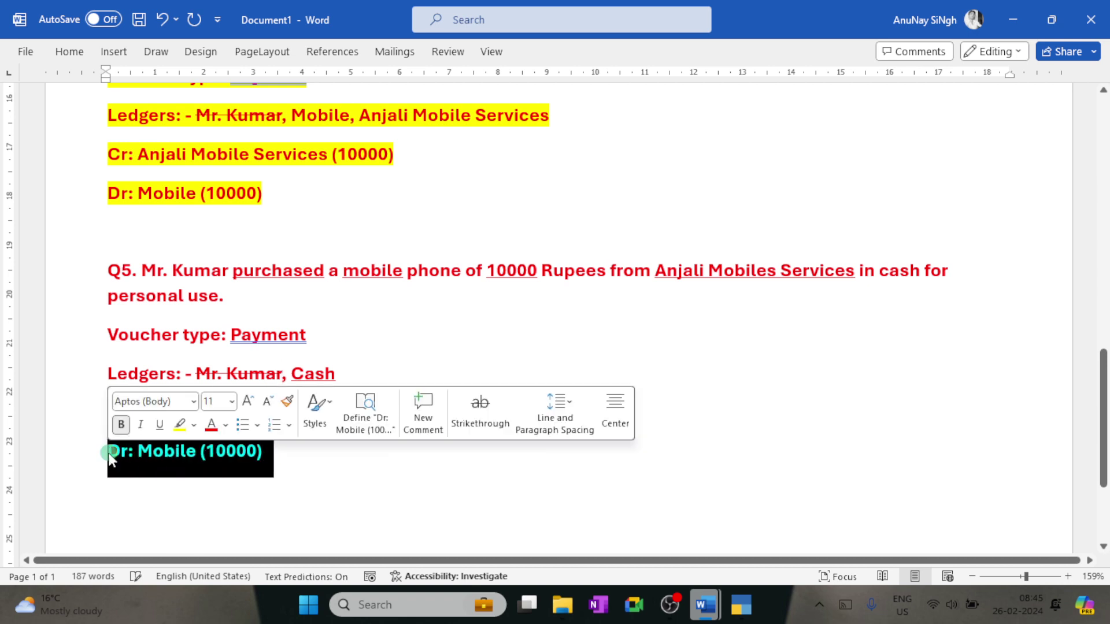
key("BackSpace")
left_click(350, 391)
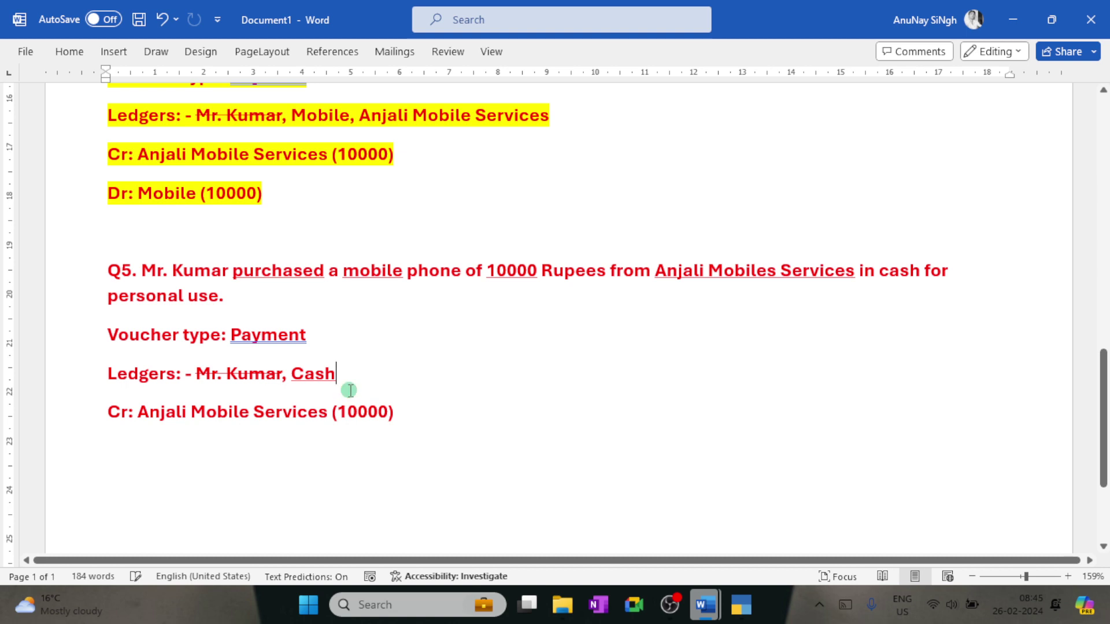
key("Return")
key("ctrl+v")
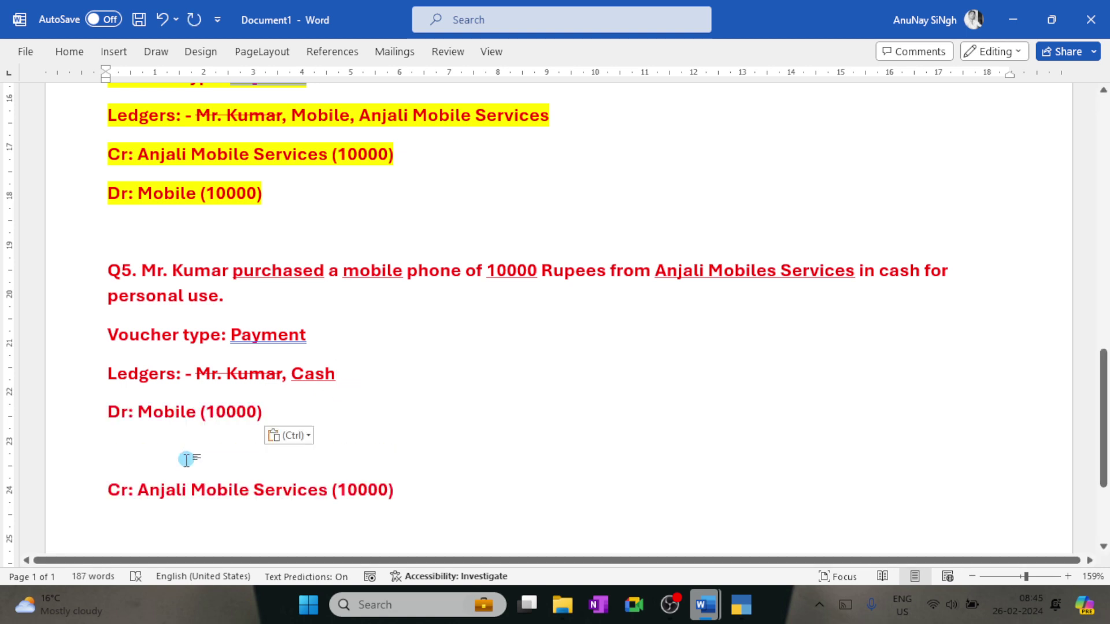
key("Delete")
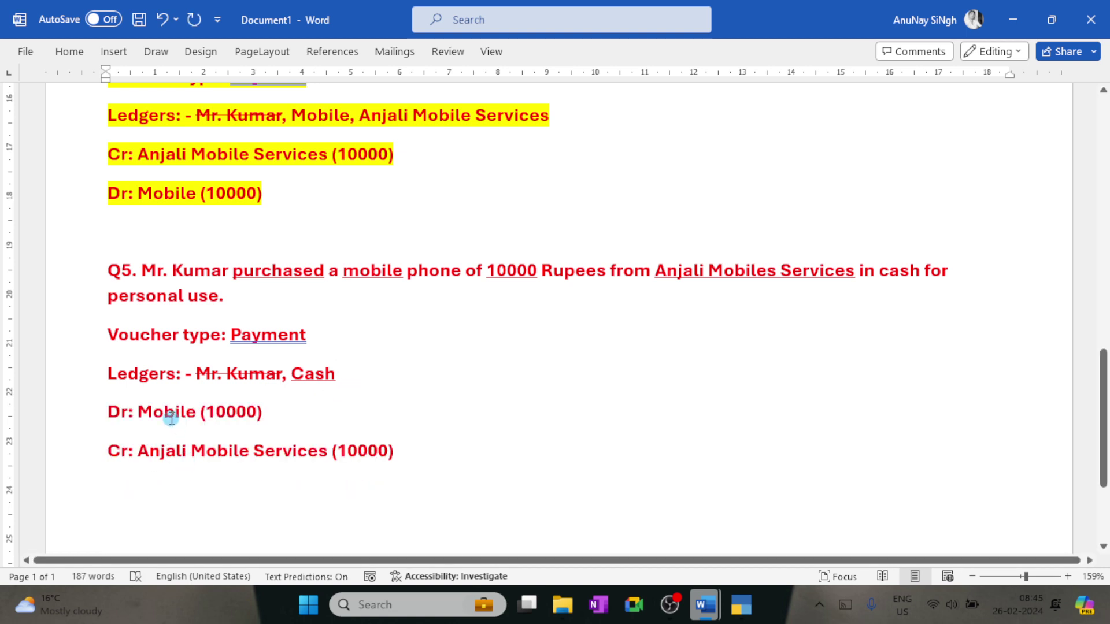
Step: Replace "Mobile" in Q5's debit line with the buyer's name, keeping the amount (10000)
double_click(170, 415)
type("Mr. ")
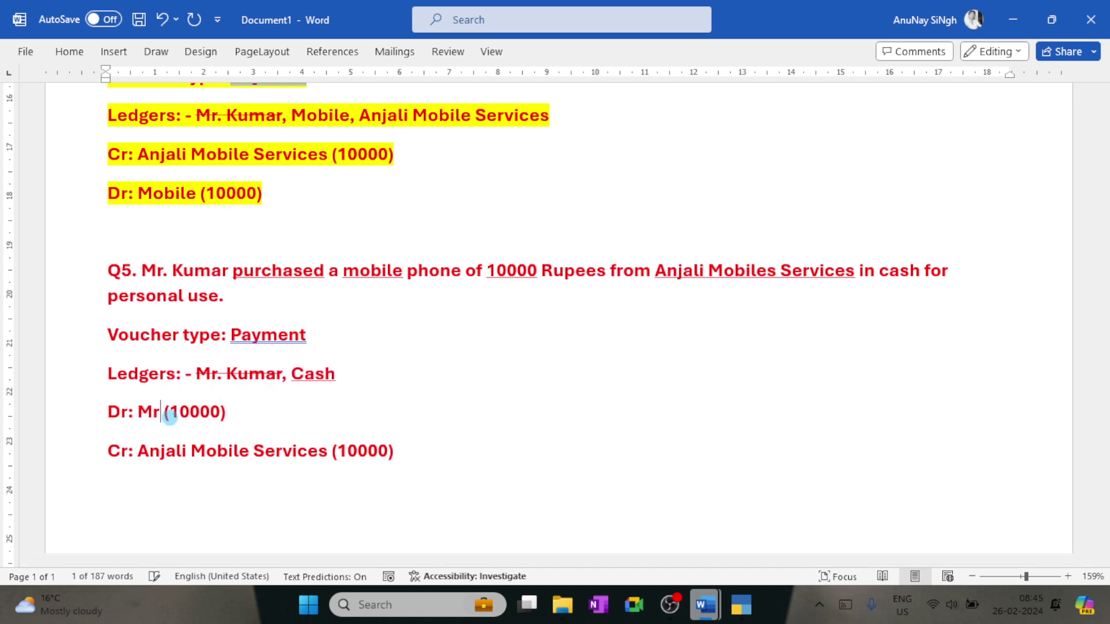
type("Kumar")
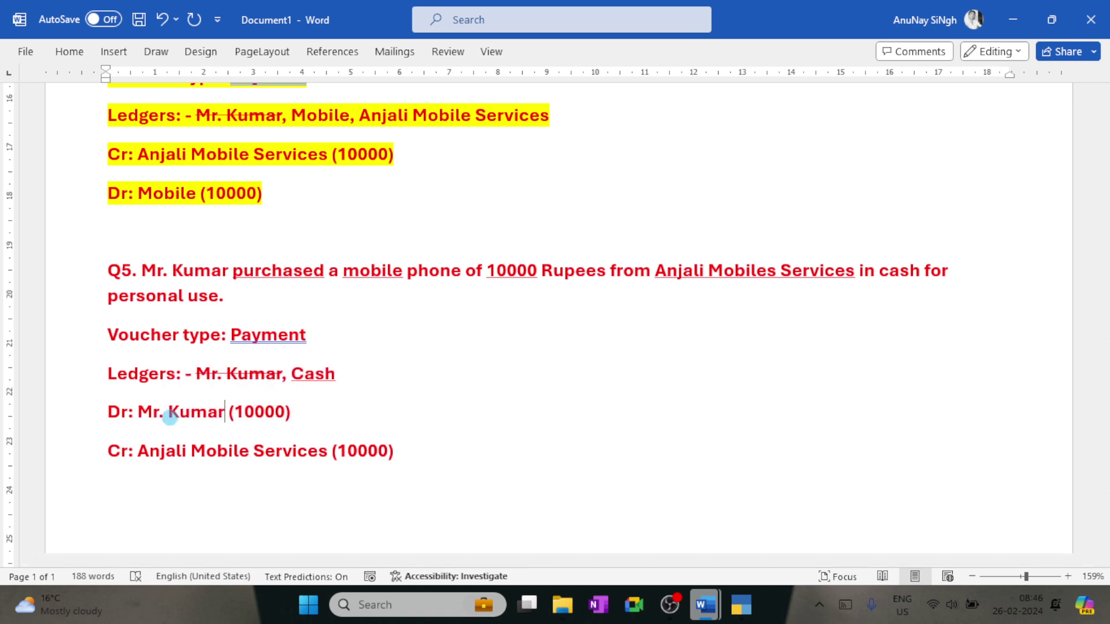
Step: Replace "Anjali Mobile Services" with "Cash" in Q5's credit line, keeping the amount (10000)
key("Down")
key("Left")
key("Left")
key("Left")
key("Left")
key("Left")
key("Left")
key("Left")
key("Left")
key("Left")
key("Left")
key("Left")
key("Left")
key("ctrl+shift+Right")
key("ctrl+shift+Right")
key("ctrl+shift+Right")
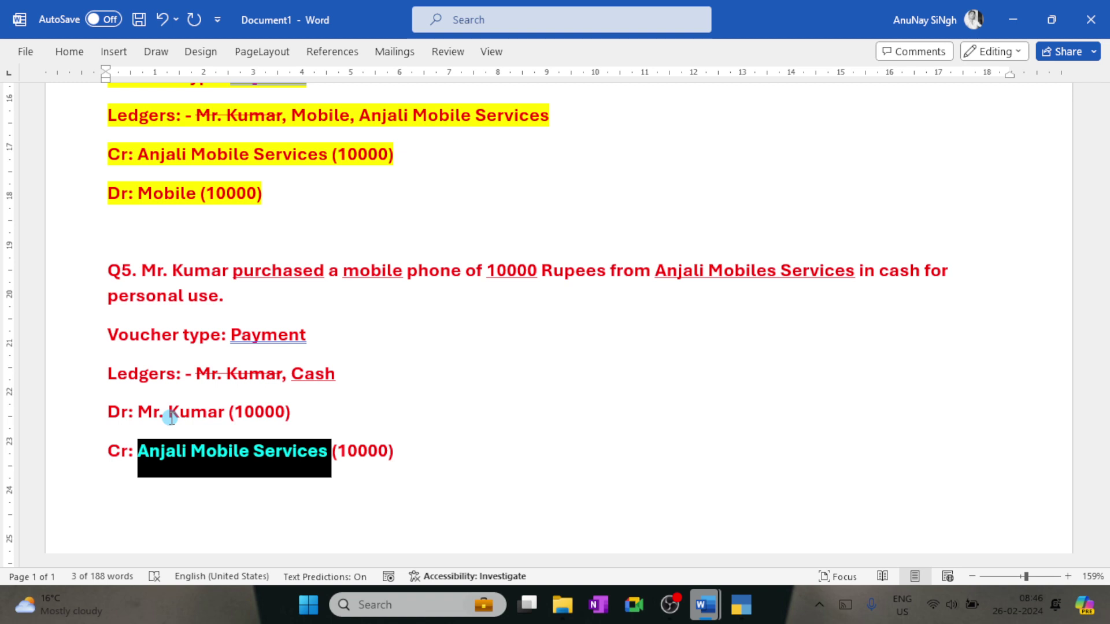
type("Cash")
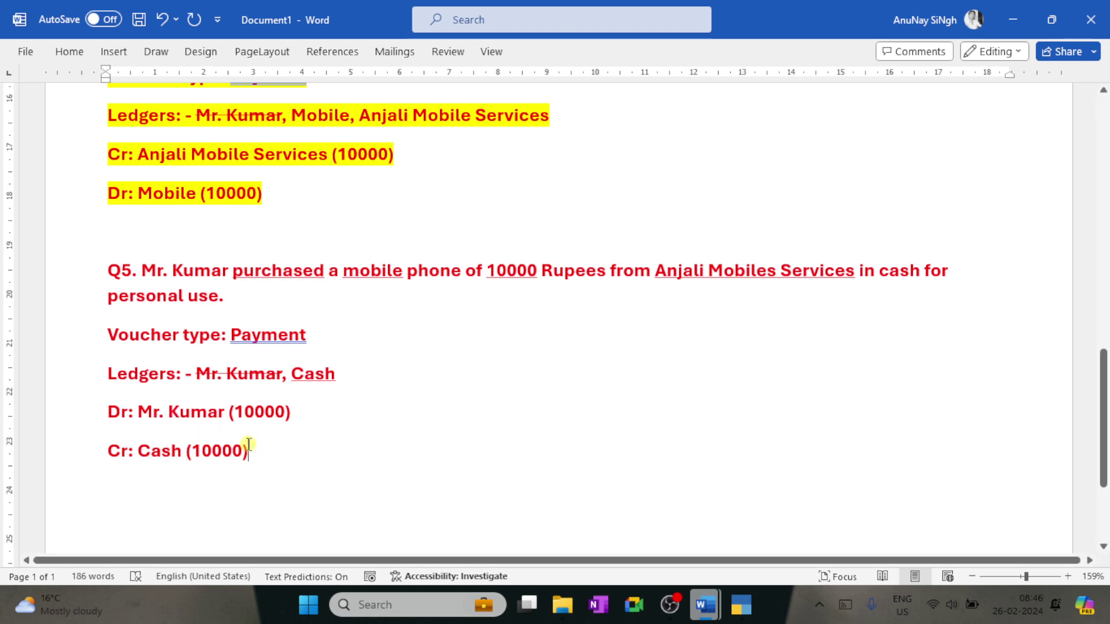
Step: Switch to TallyPrime's Accounting Voucher Creation screen
left_click_drag(250, 450, 104, 336)
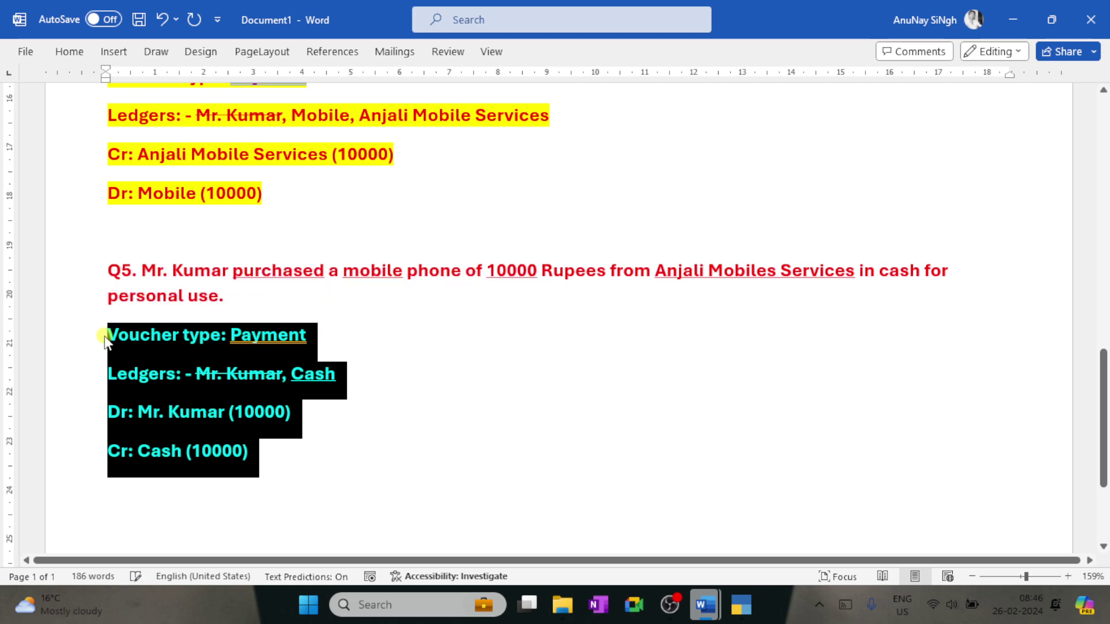
left_click(104, 336)
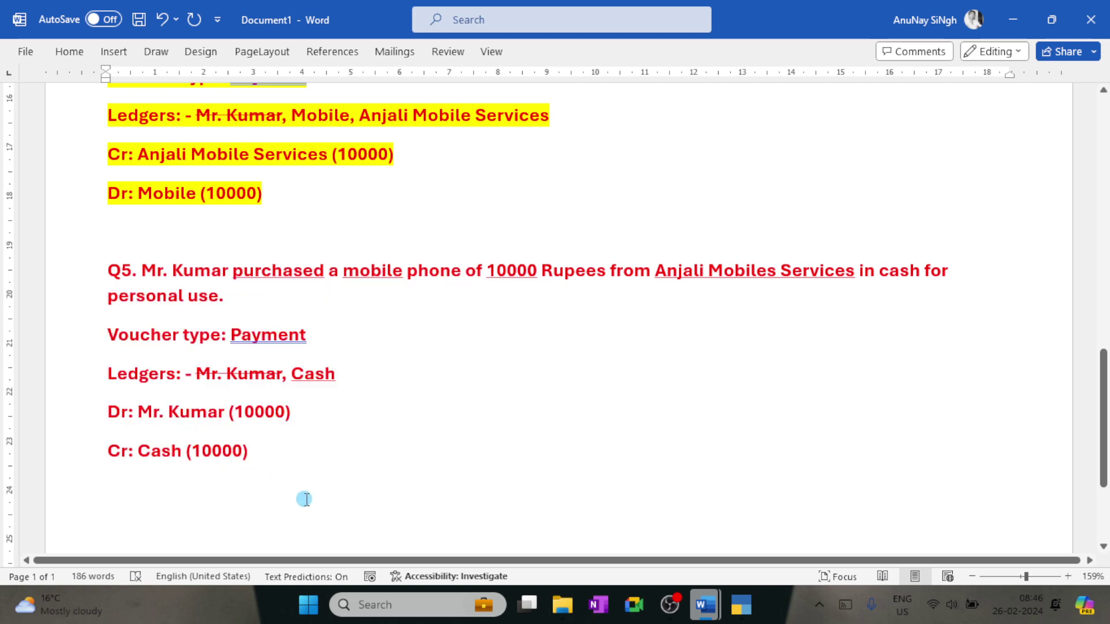
key("alt+Tab")
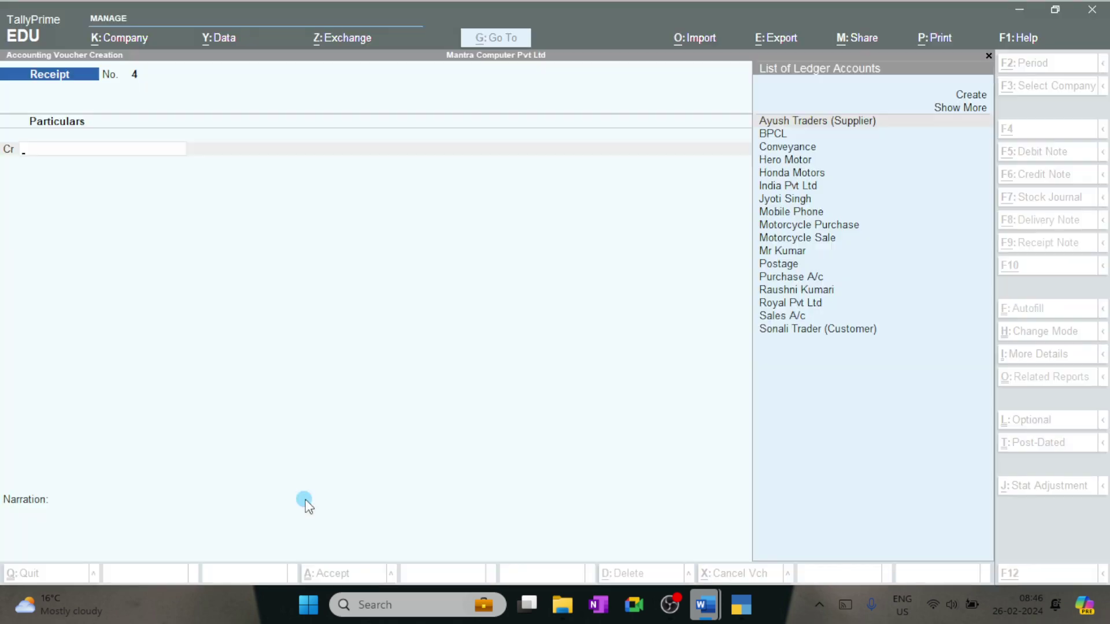
Step: Review the voucher type, ledgers and debit/credit lines of Q2 and Q3 in Word and return to TallyPrime
key("alt+Tab")
scroll(304, 500, "up", 1)
scroll(304, 499, "up", 10)
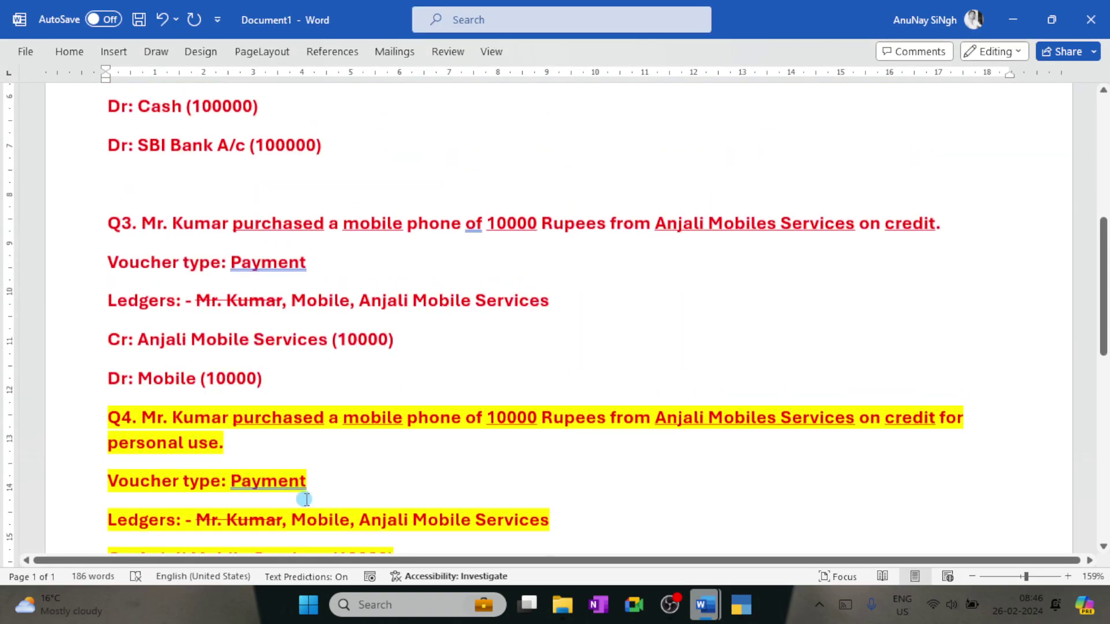
scroll(305, 499, "up", 1)
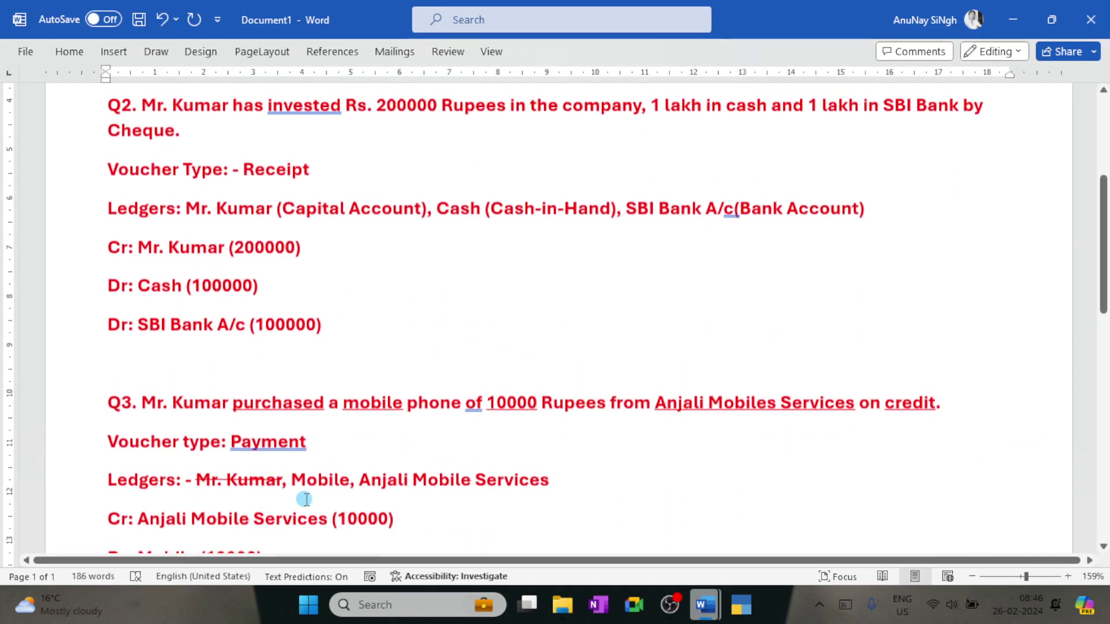
left_click_drag(359, 330, 218, 213)
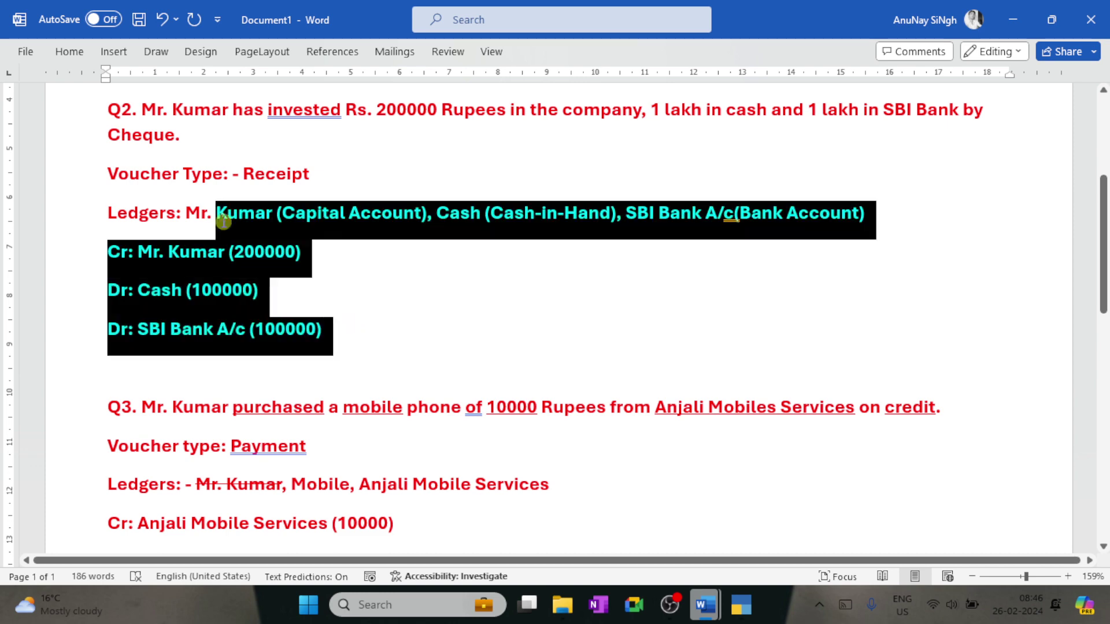
left_click(358, 347)
scroll(359, 347, "down", 4)
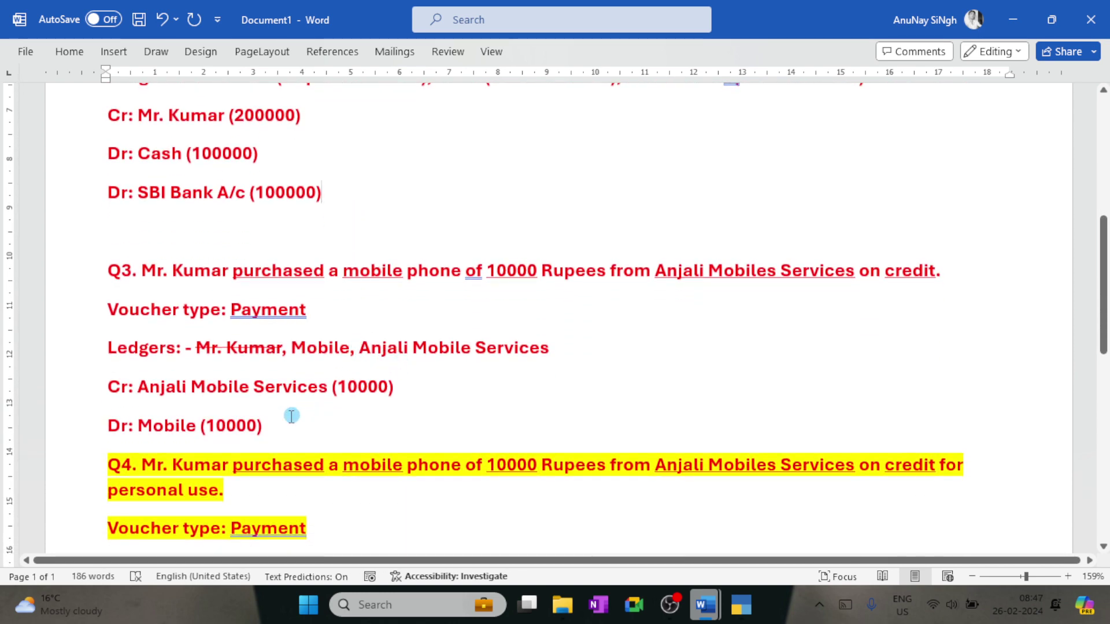
left_click_drag(265, 426, 154, 278)
key("alt+Tab")
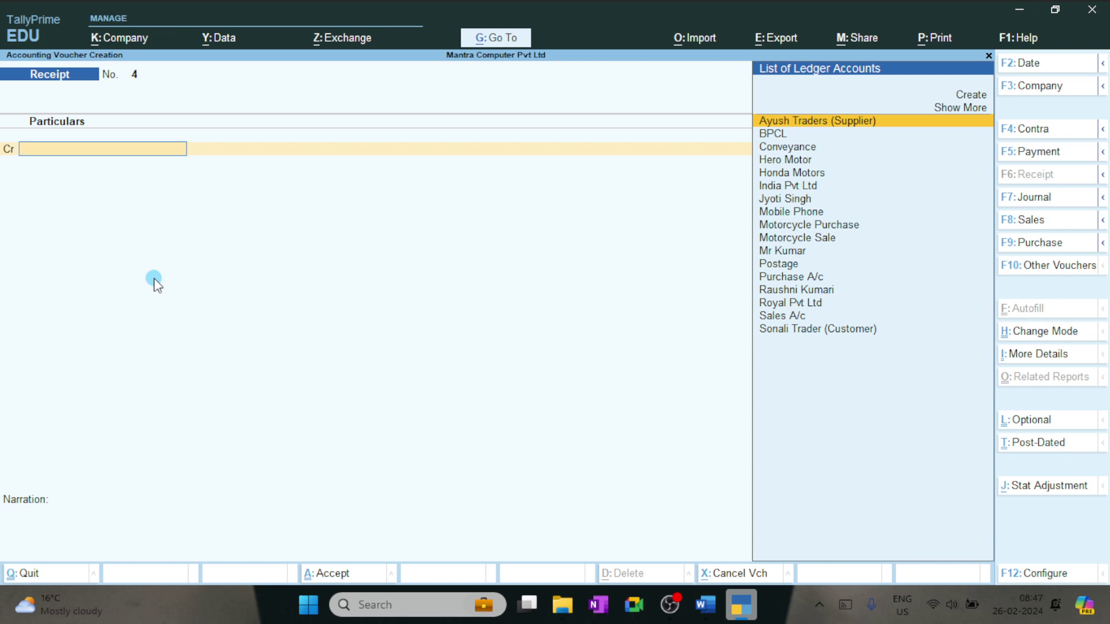
type("Mob")
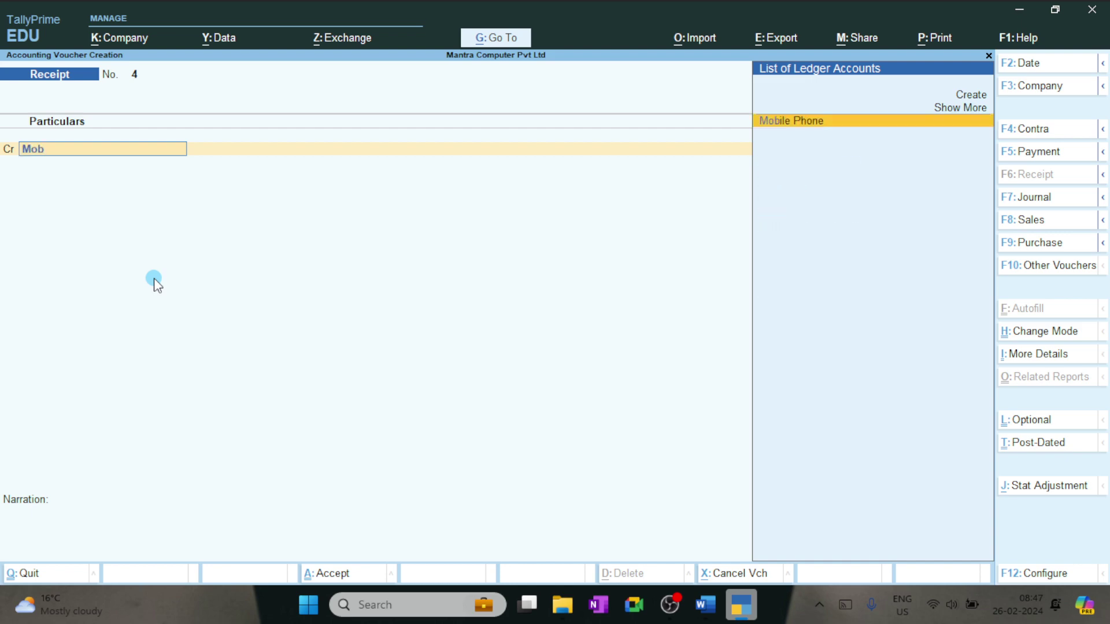
key("BackSpace")
key("BackSpace")
key("BackSpace")
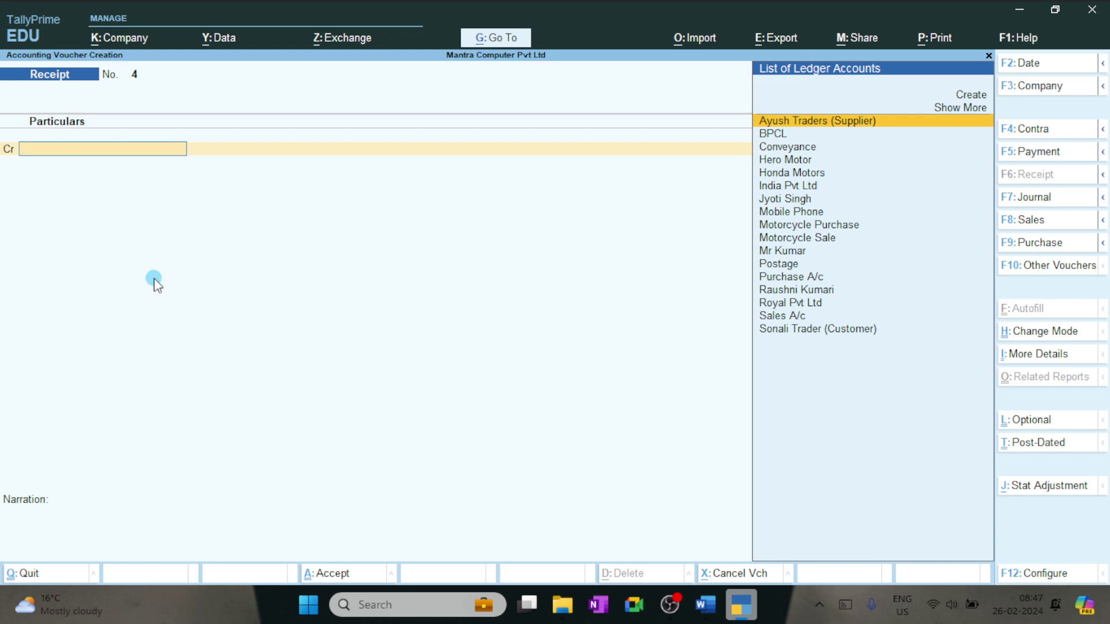
Step: Change the voucher type to Payment and check Q3's debit line in the Word document
key("F5")
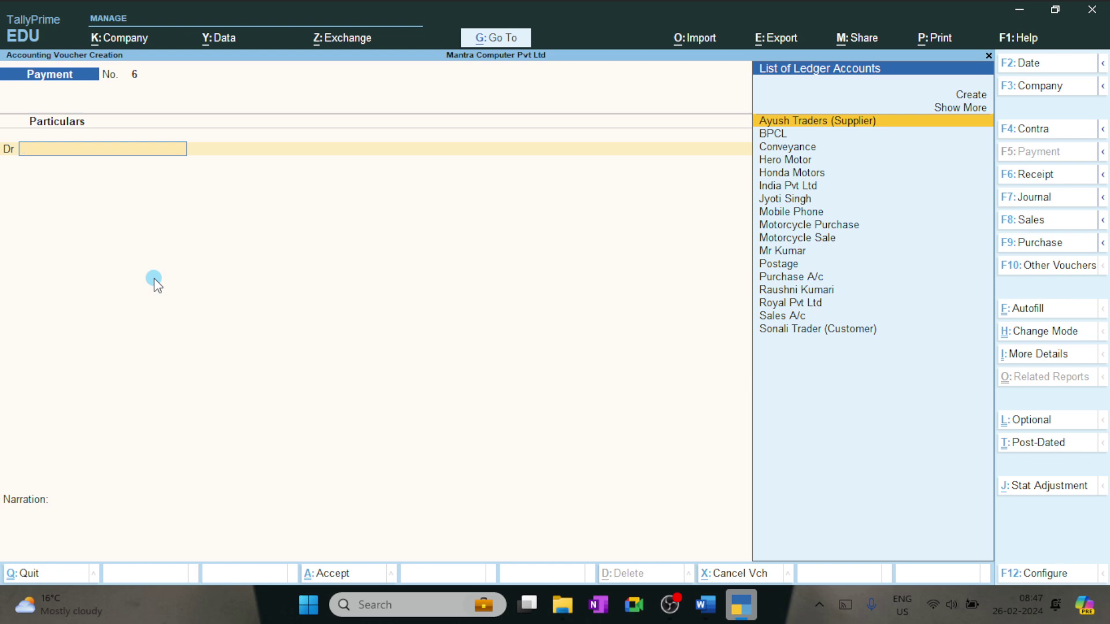
key("alt+Tab")
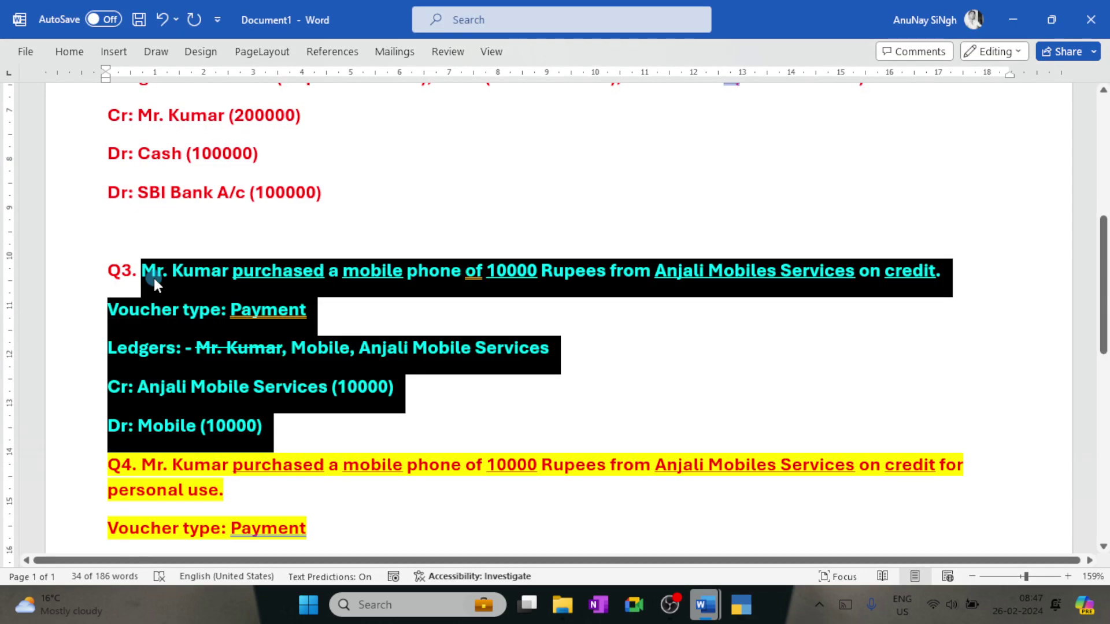
left_click(182, 424)
key("alt+Tab")
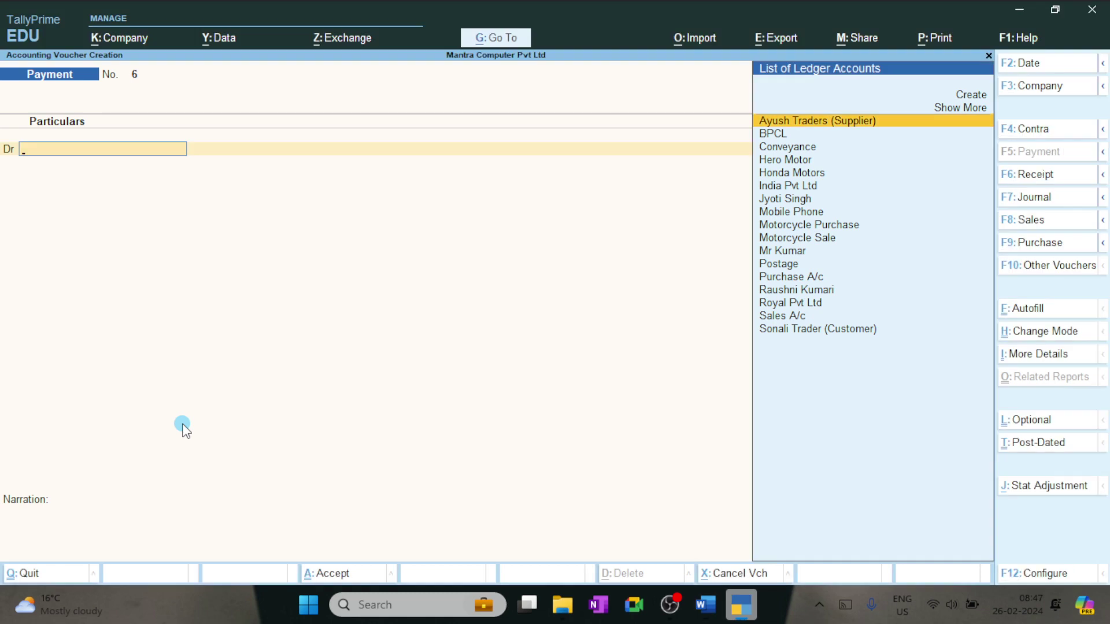
type("Sa")
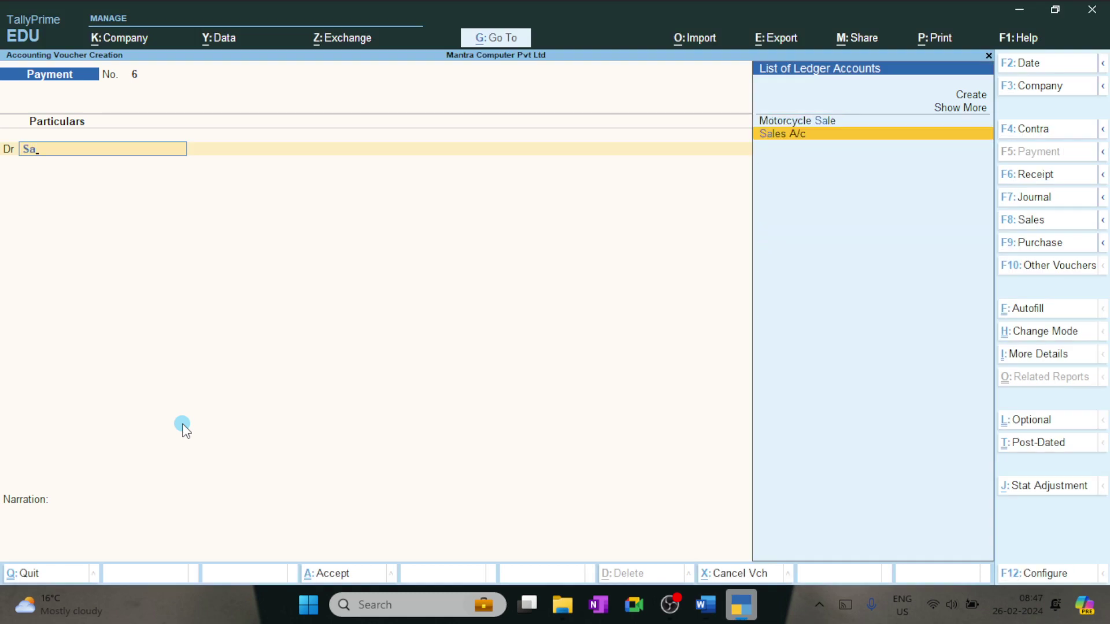
type("m")
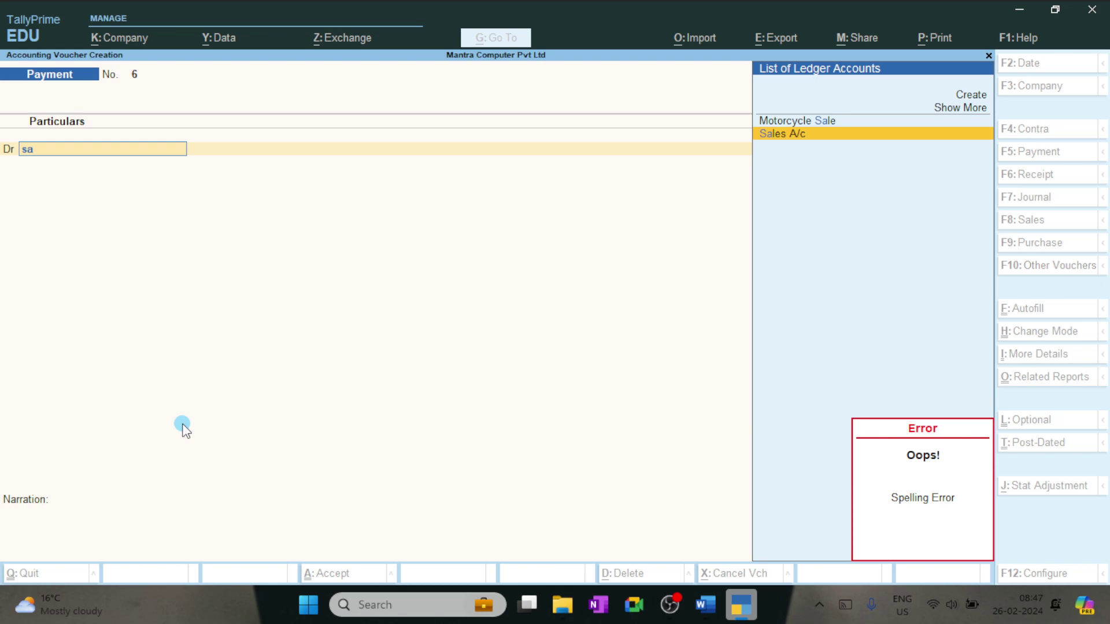
key("BackSpace")
key("BackSpace")
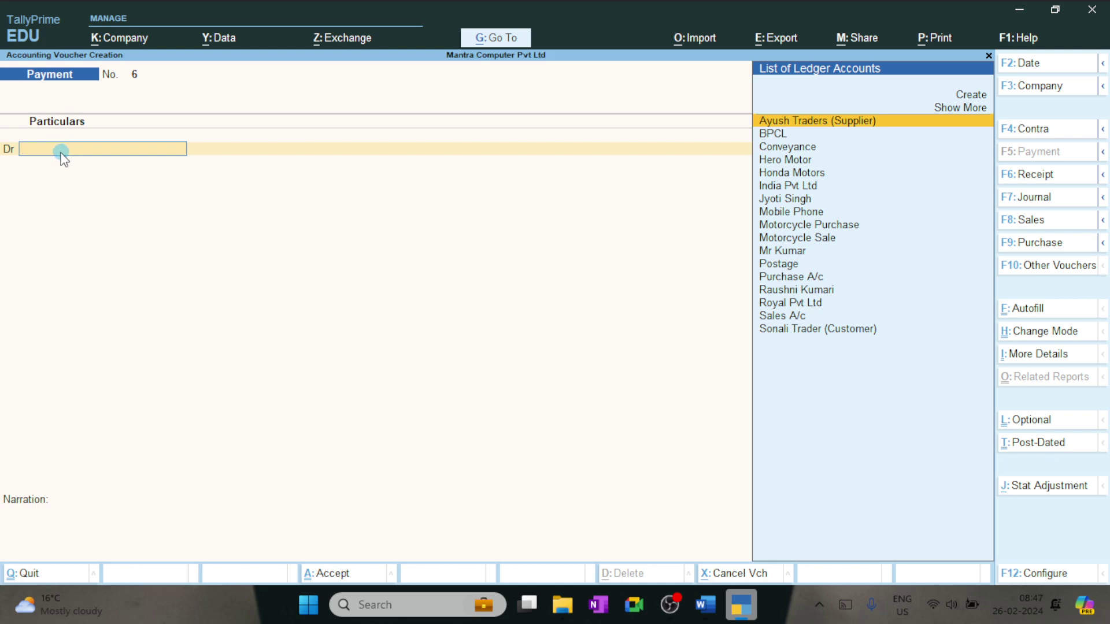
Step: Start a new ledger from the payment voucher's debit line and name it Samsung Mobile
key("alt+c")
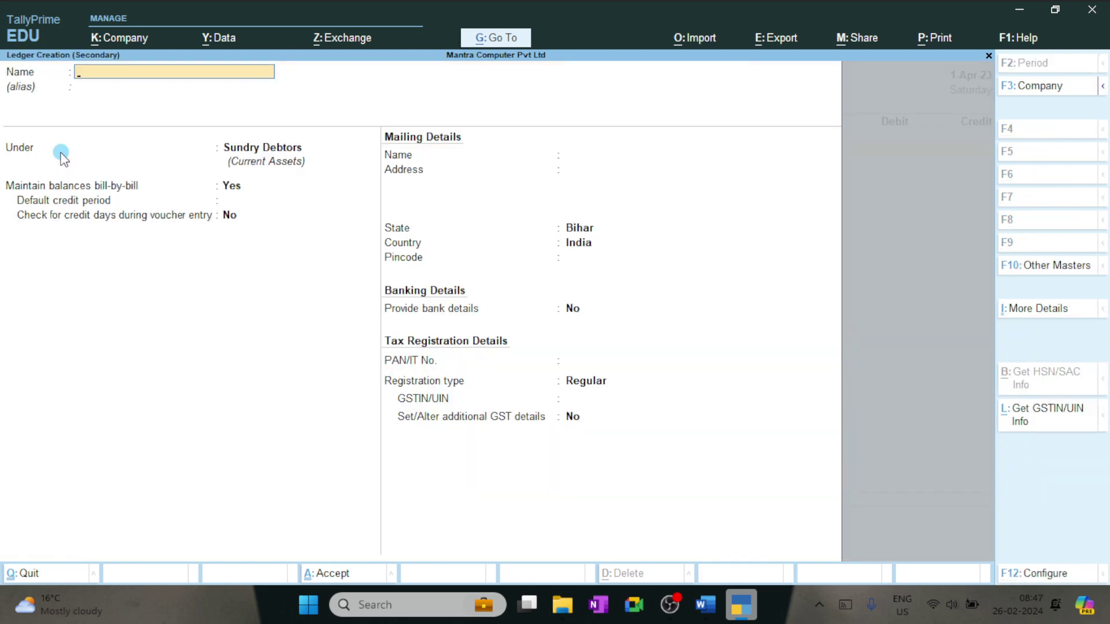
type("Samsung Mob")
type("i")
type("ile")
key("Return")
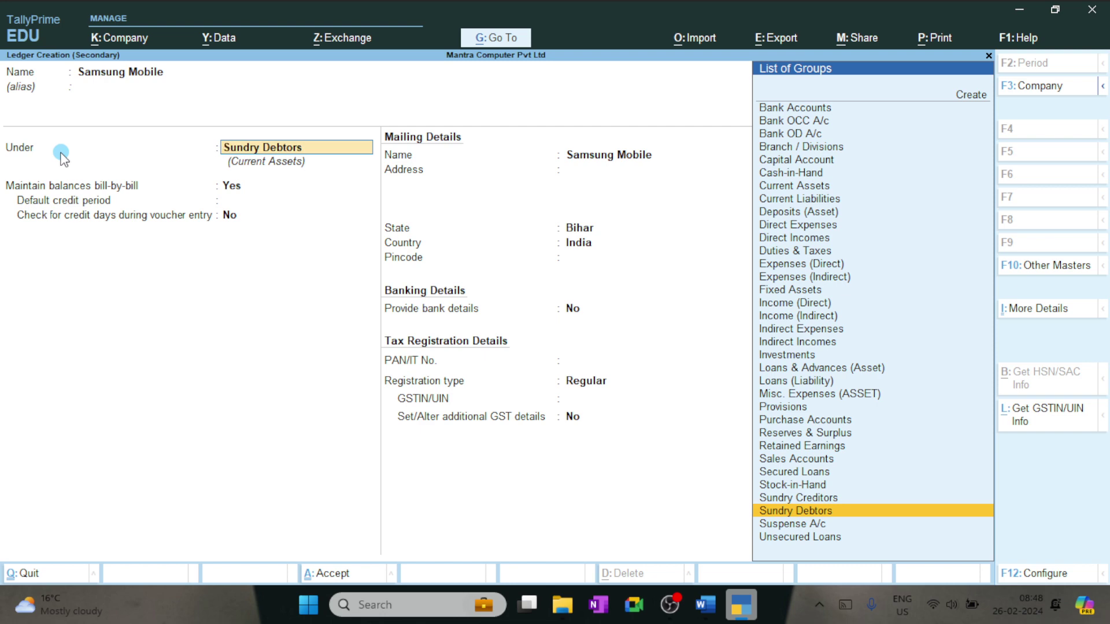
Step: Place the Samsung Mobile ledger under the Fixed Assets group
type("Fixe")
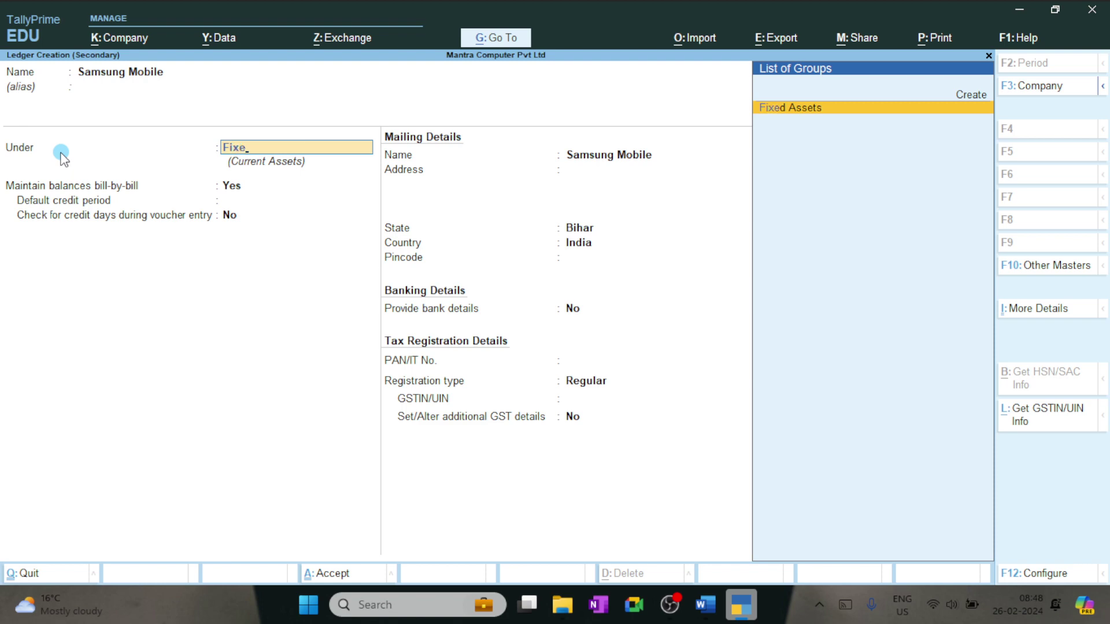
key("Return")
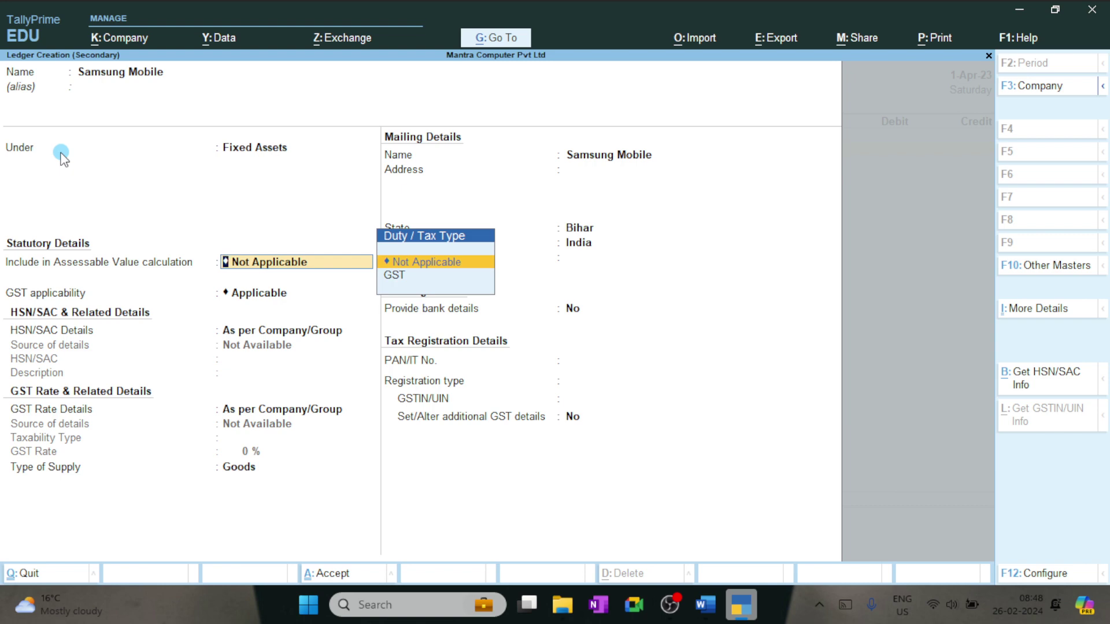
key("ctrl")
key("alt+Tab")
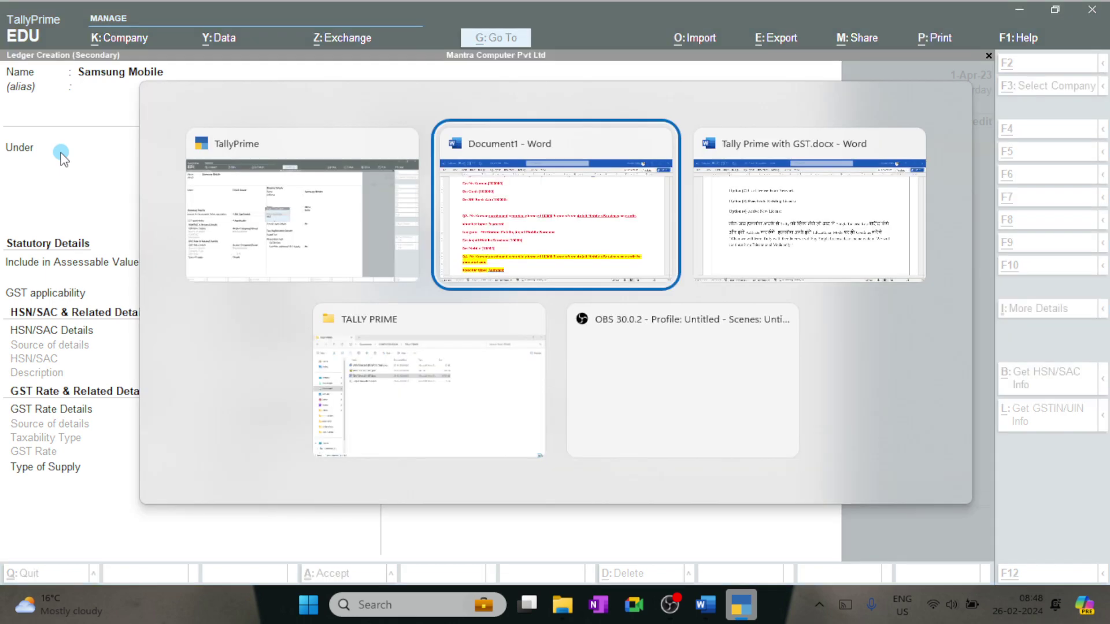
key("alt+Tab")
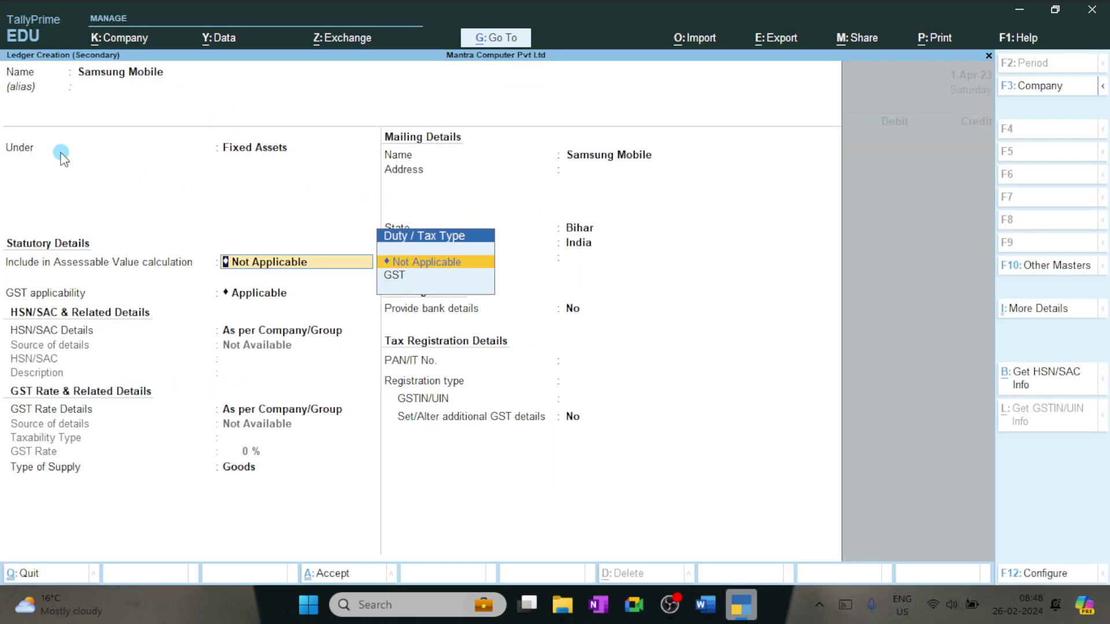
Step: Set the Samsung Mobile ledger's group to Indirect Expenses
key("BackSpace")
type("Indi")
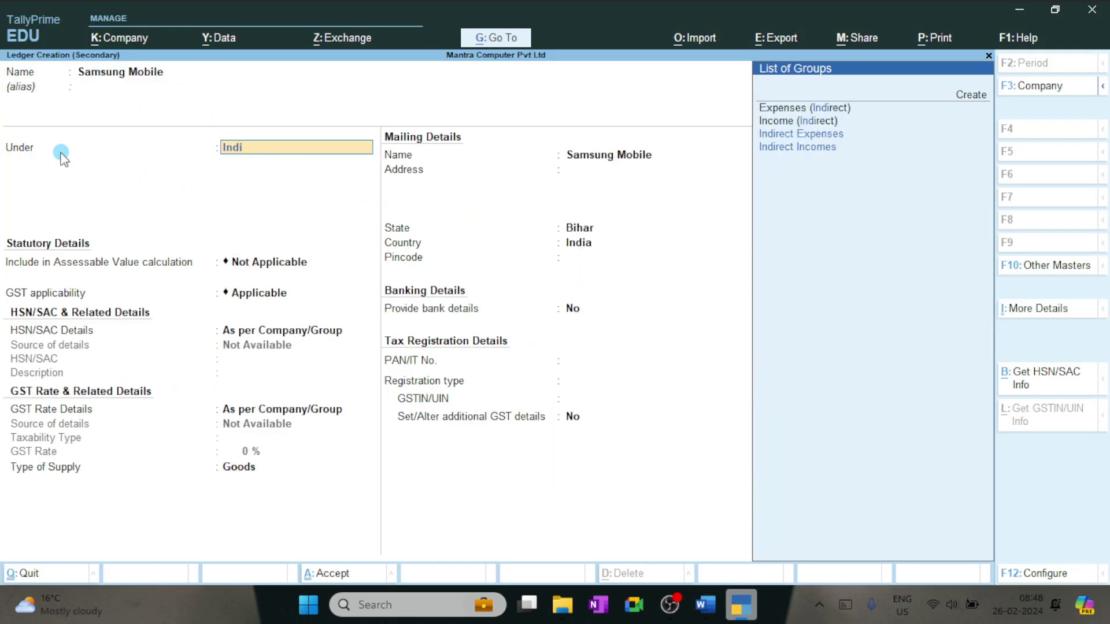
key("Down")
key("Up")
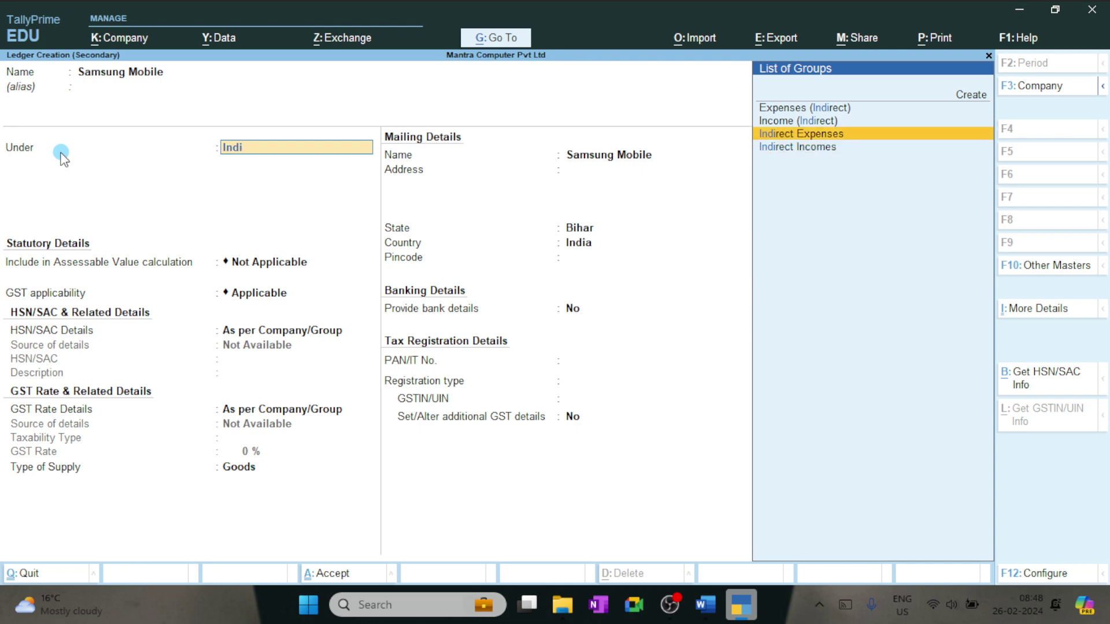
key("Up")
key("Up")
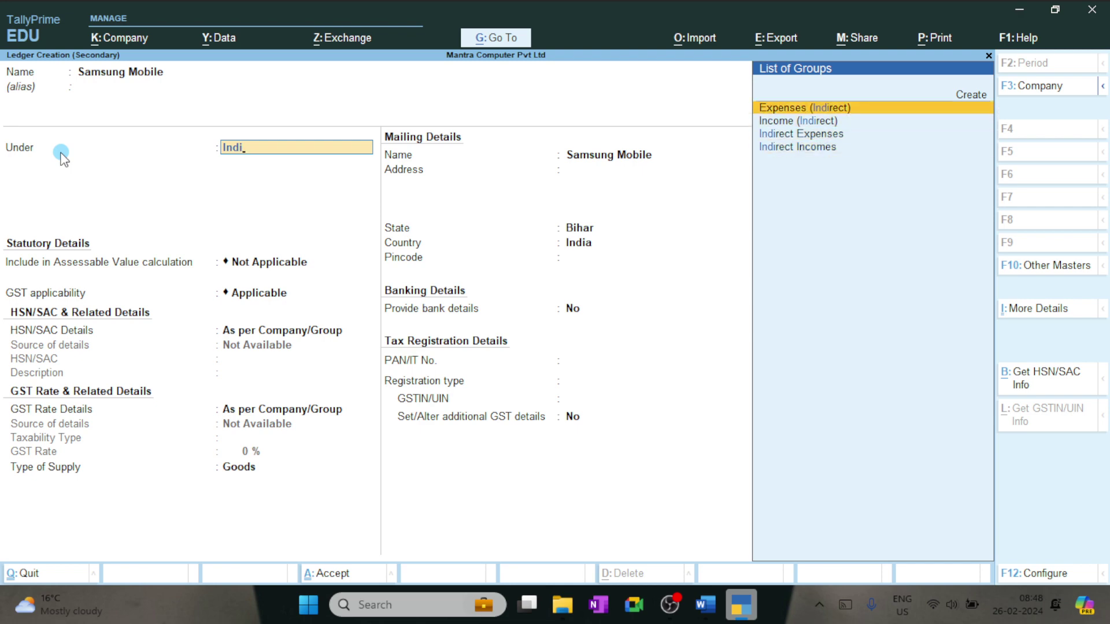
key("Down")
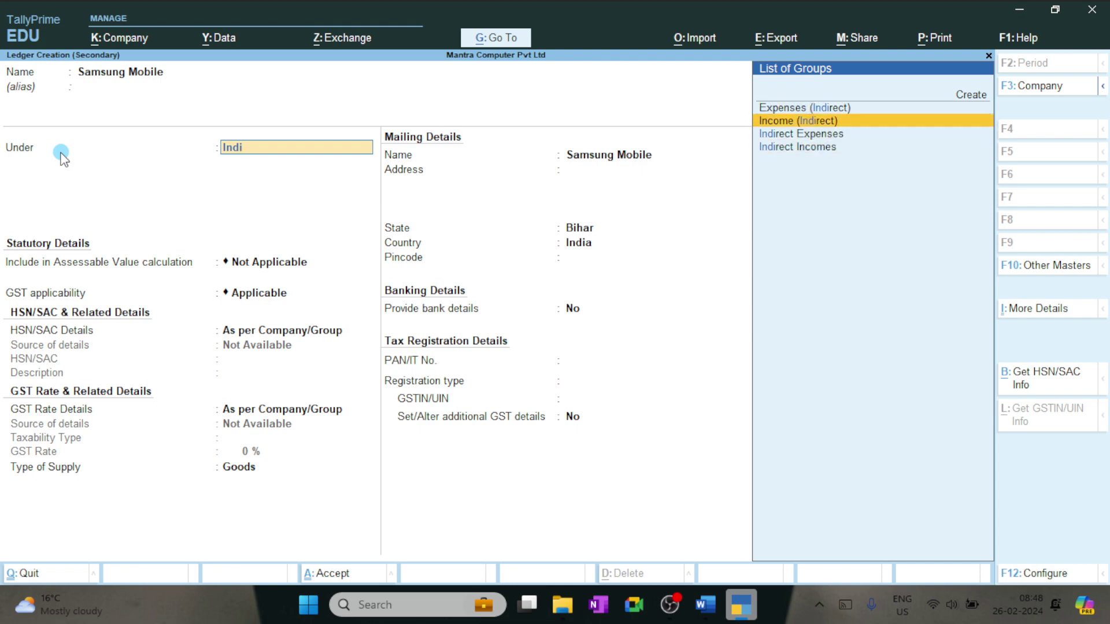
key("Down")
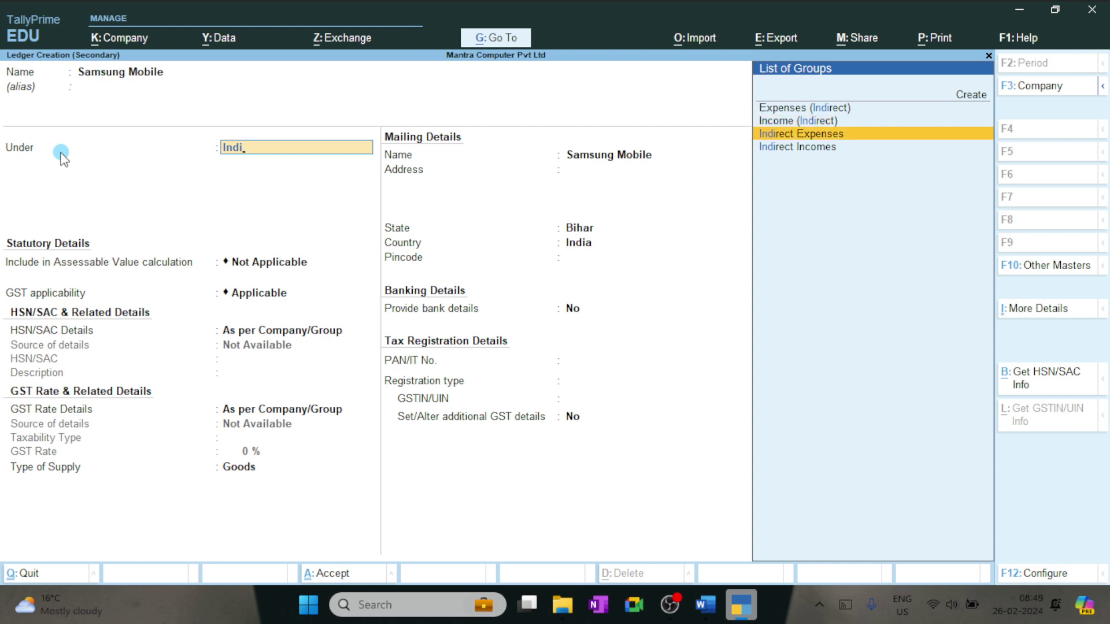
key("Down")
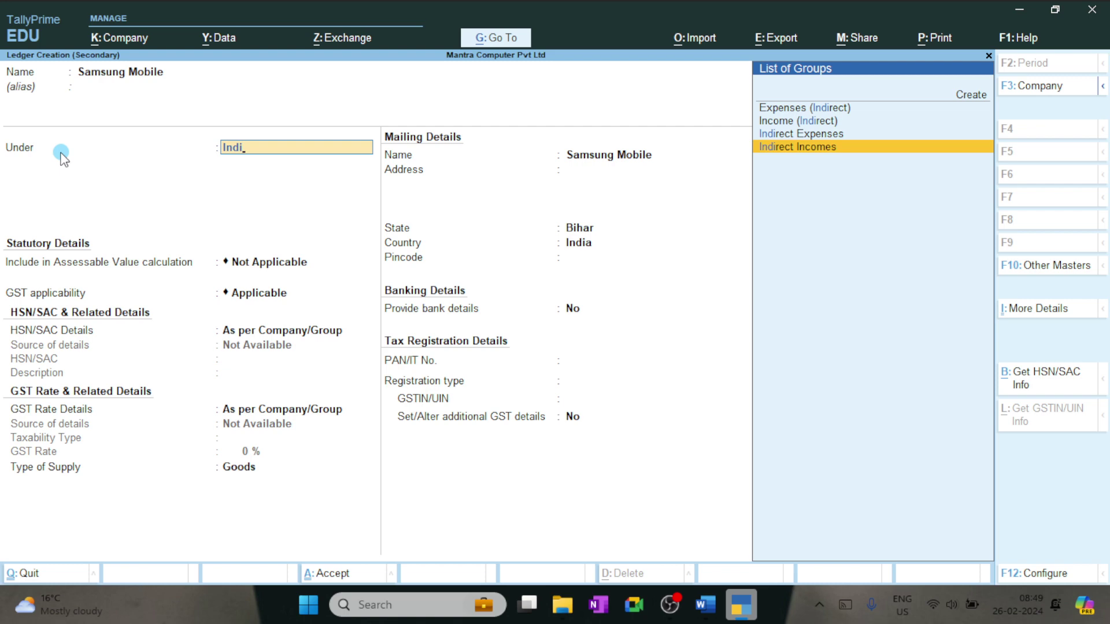
key("Up")
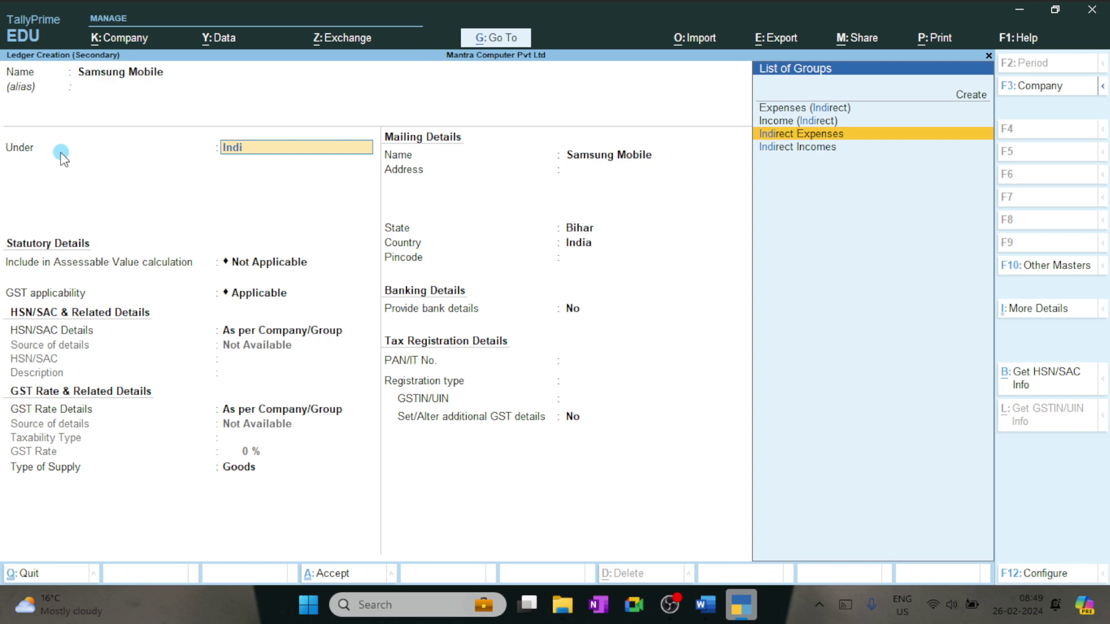
key("Return")
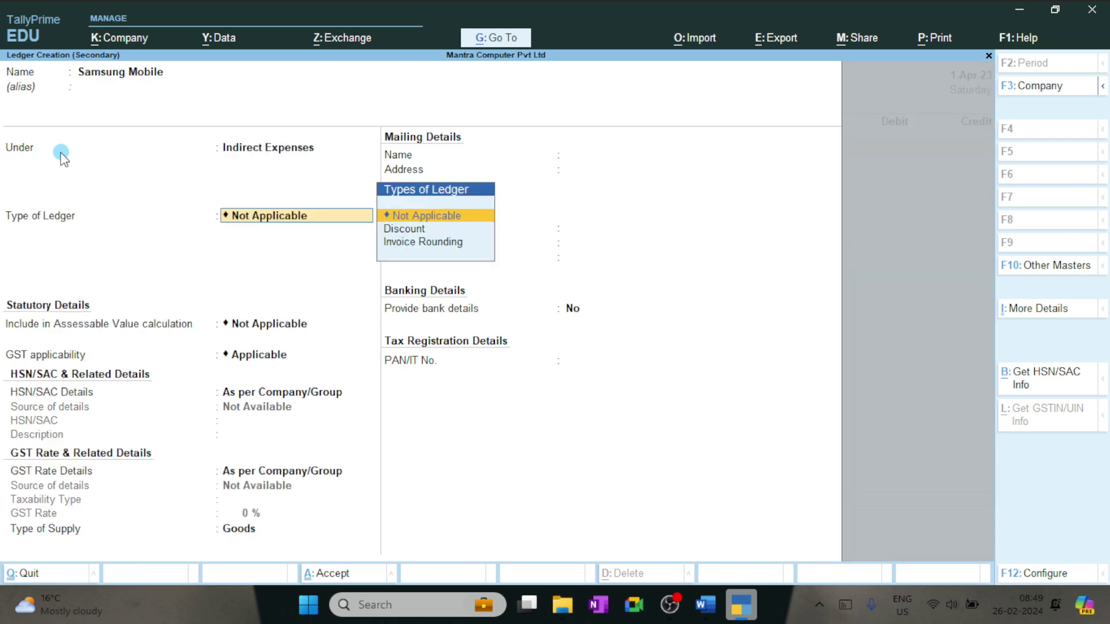
Step: Keep the ledger type and assessable value calculation as Not Applicable and save the Samsung Mobile ledger
key("Return")
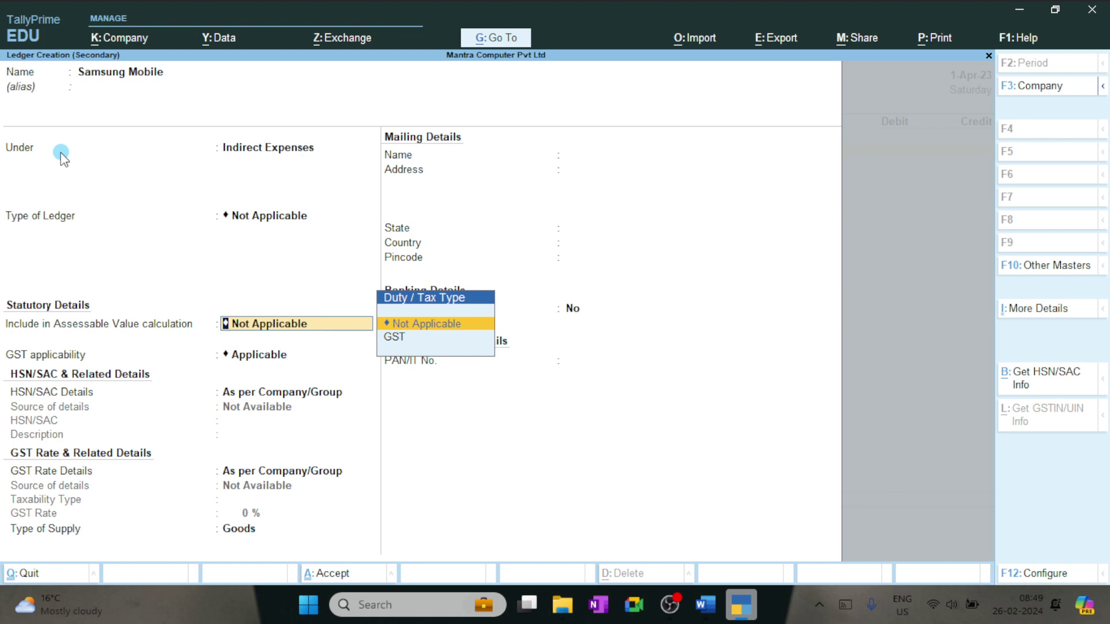
key("Return")
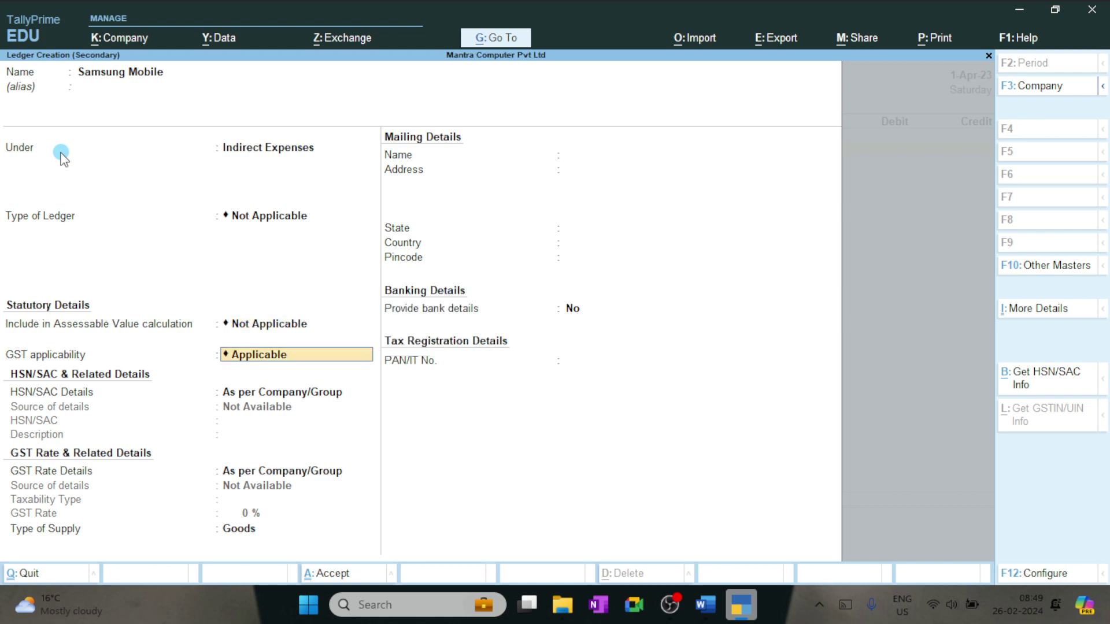
key("ctrl+a")
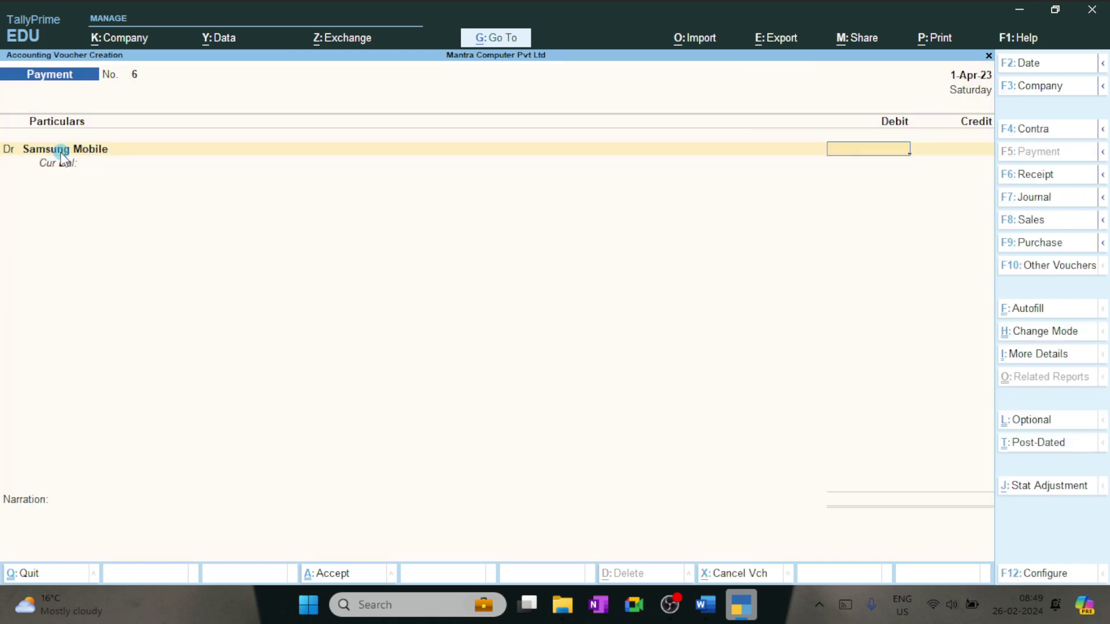
Step: Debit Samsung Mobile with 10000 and choose Cash as the credit ledger in the payment voucher
type("10000")
key("Return")
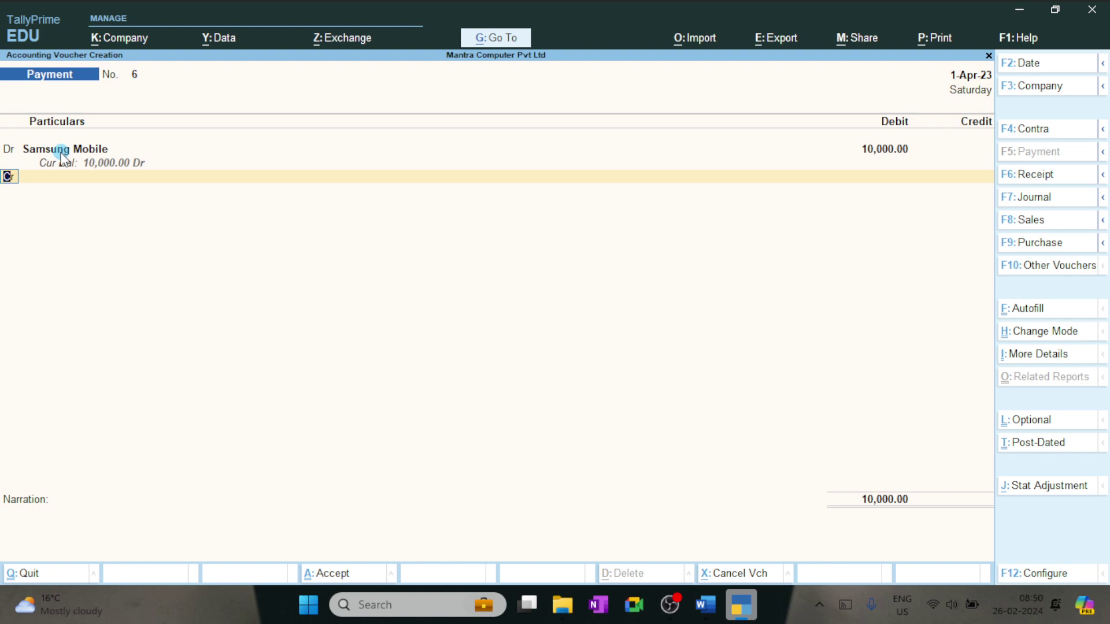
key("Return")
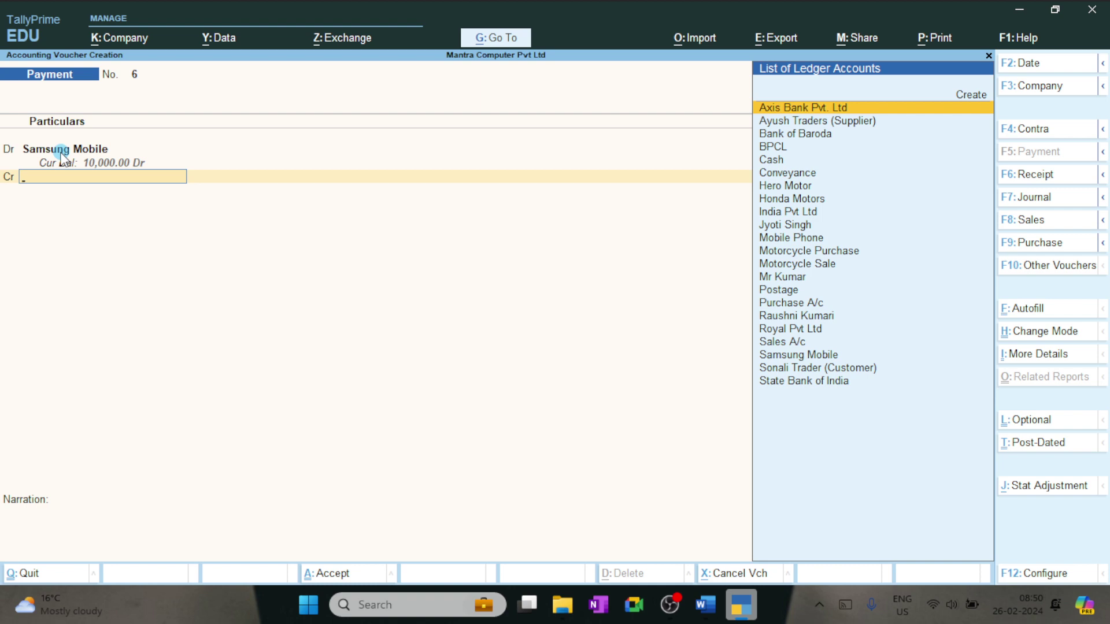
key("Down")
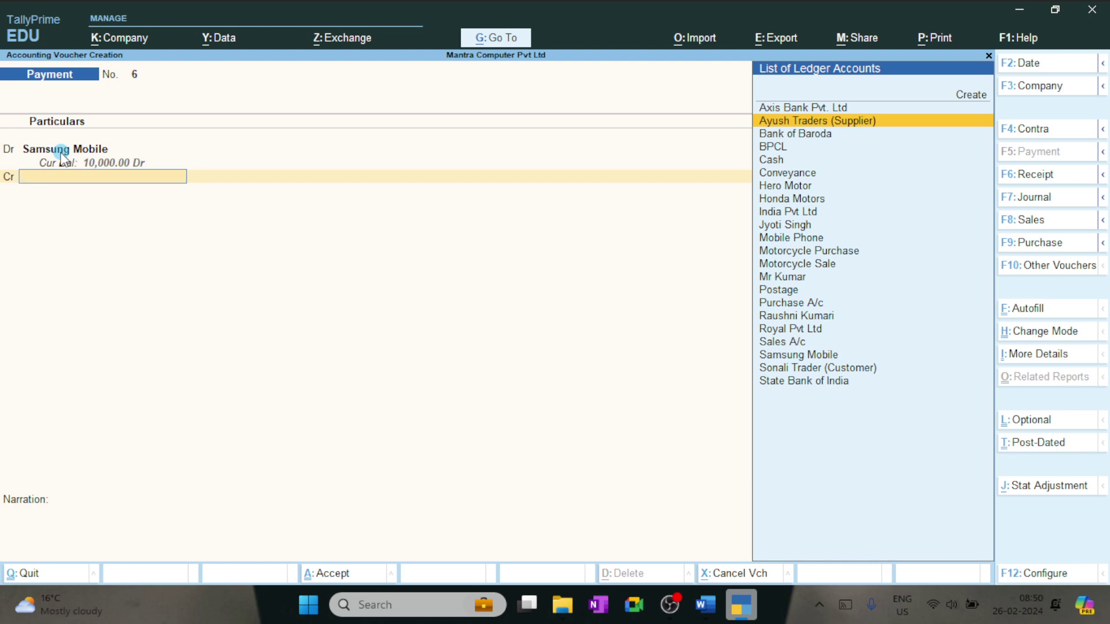
key("Down")
key("Down")
key("Down")
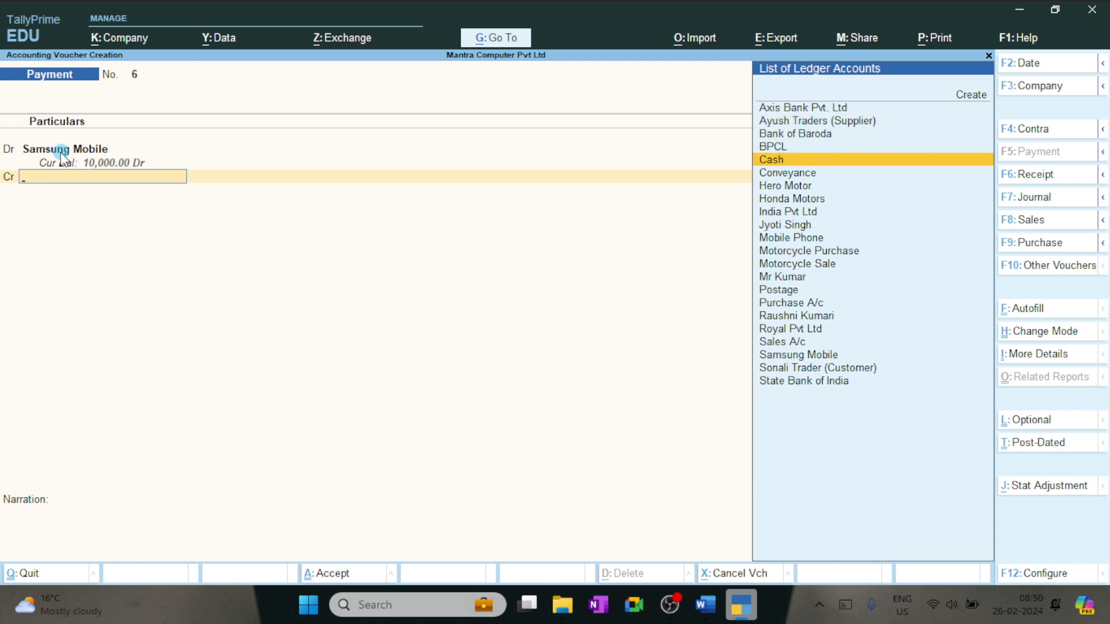
key("Return")
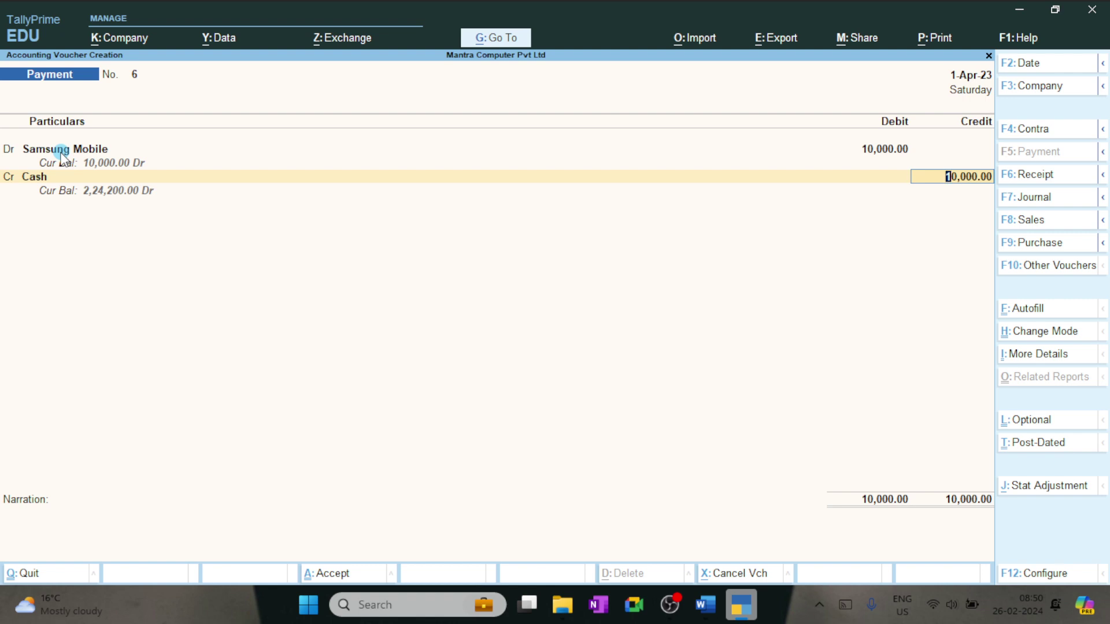
Step: Credit Cash with 10000 and save the Samsung Mobile payment voucher
key("Return")
key("Return")
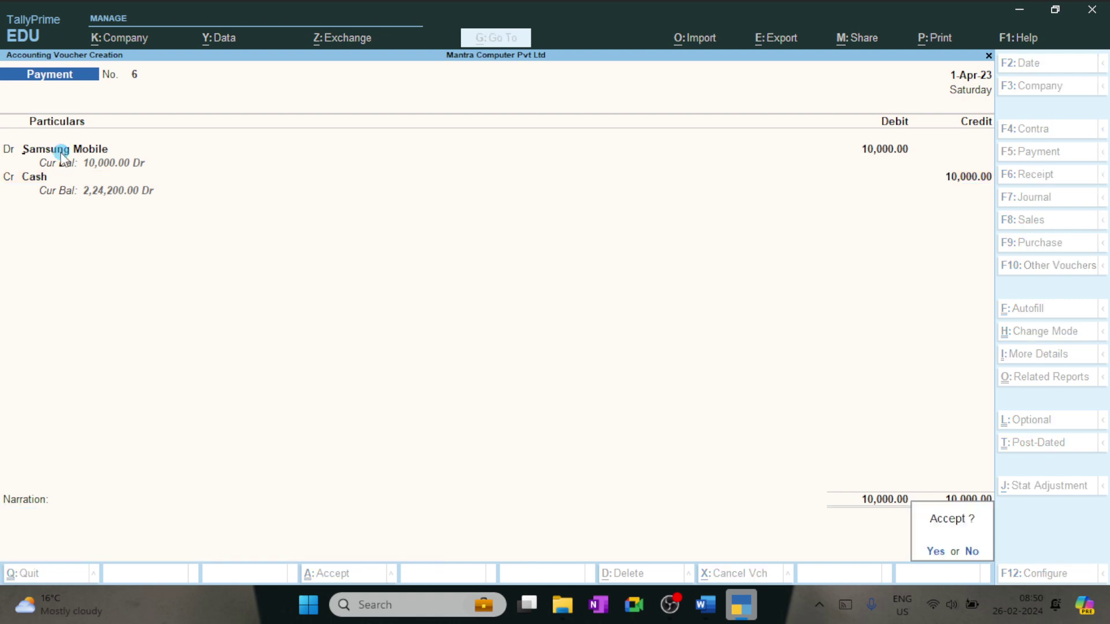
key("Return")
Step: Debit Samsung Mobile with 10000 in the next payment voucher
type("Sam")
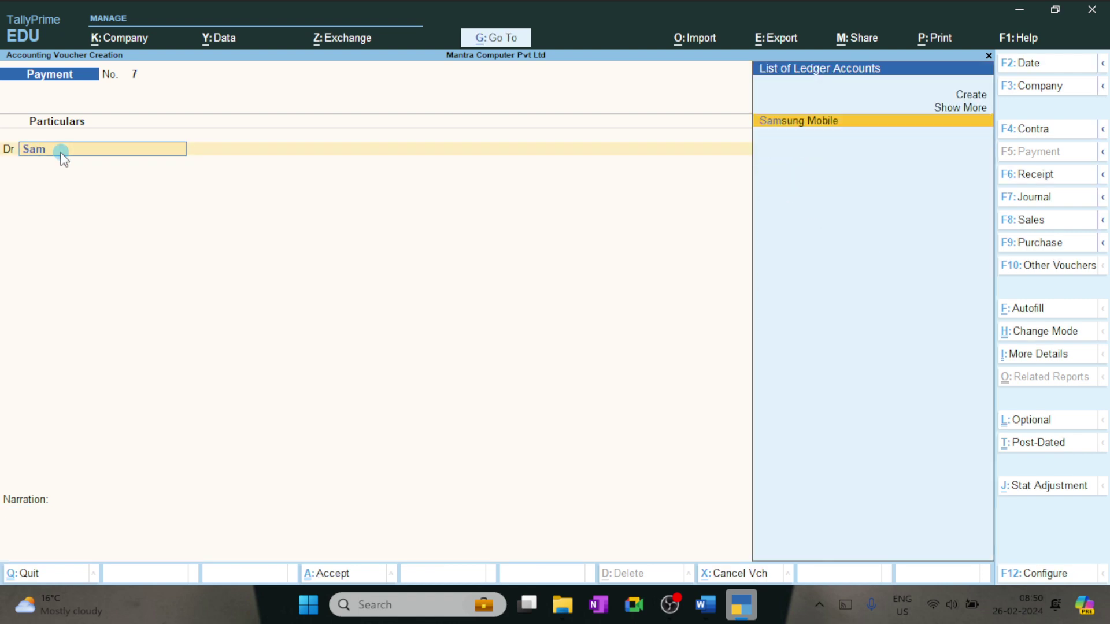
key("Return")
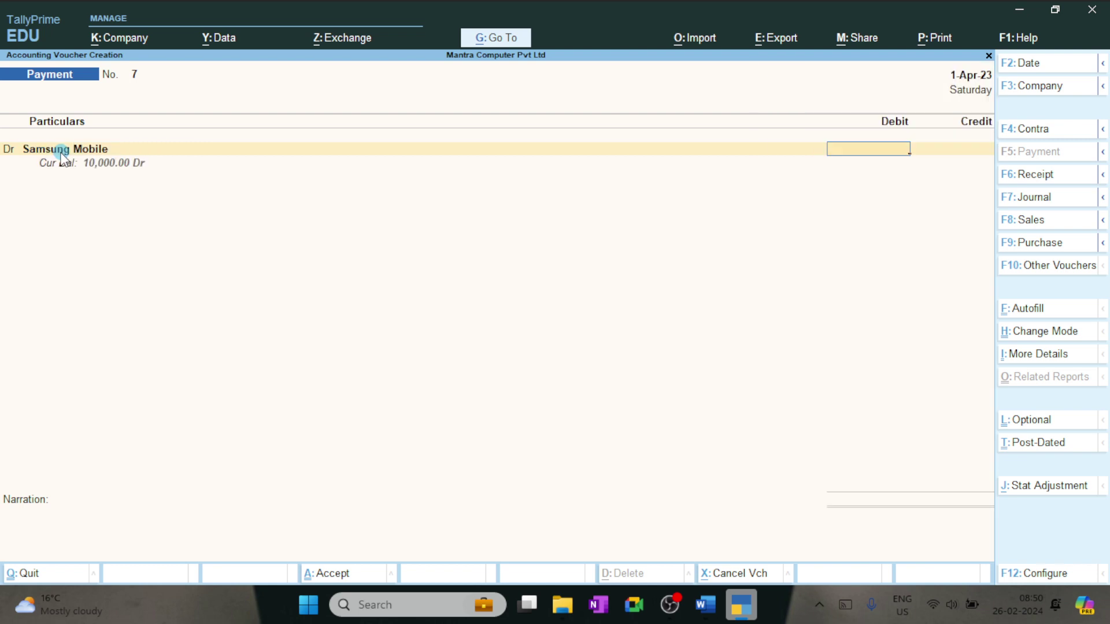
type("10000")
key("Return")
key("Return")
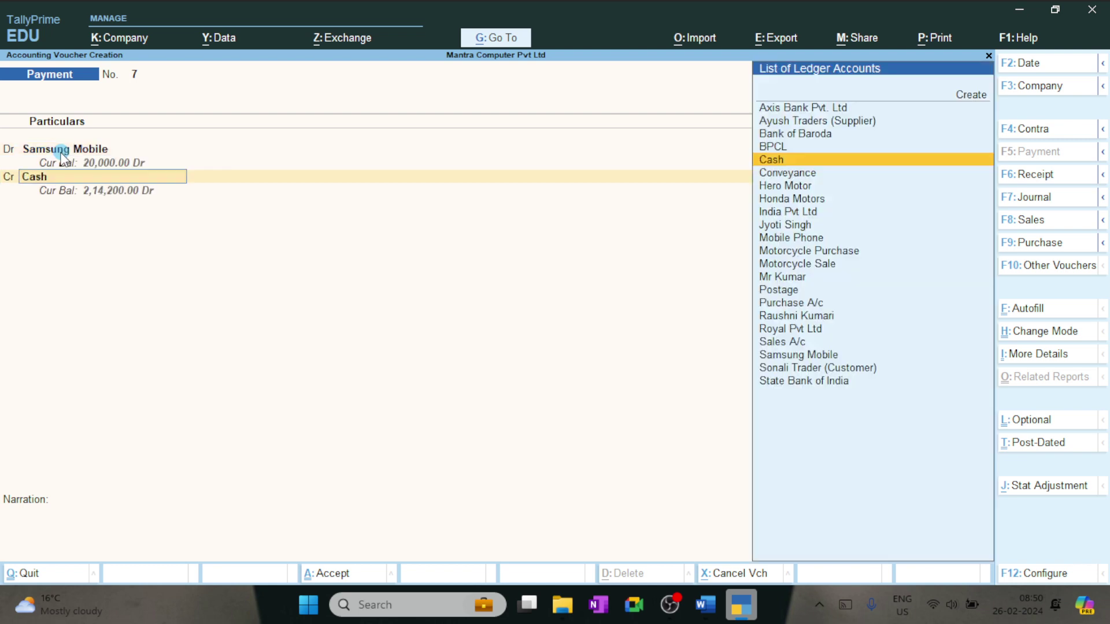
key("Up")
key("Up")
key("Up")
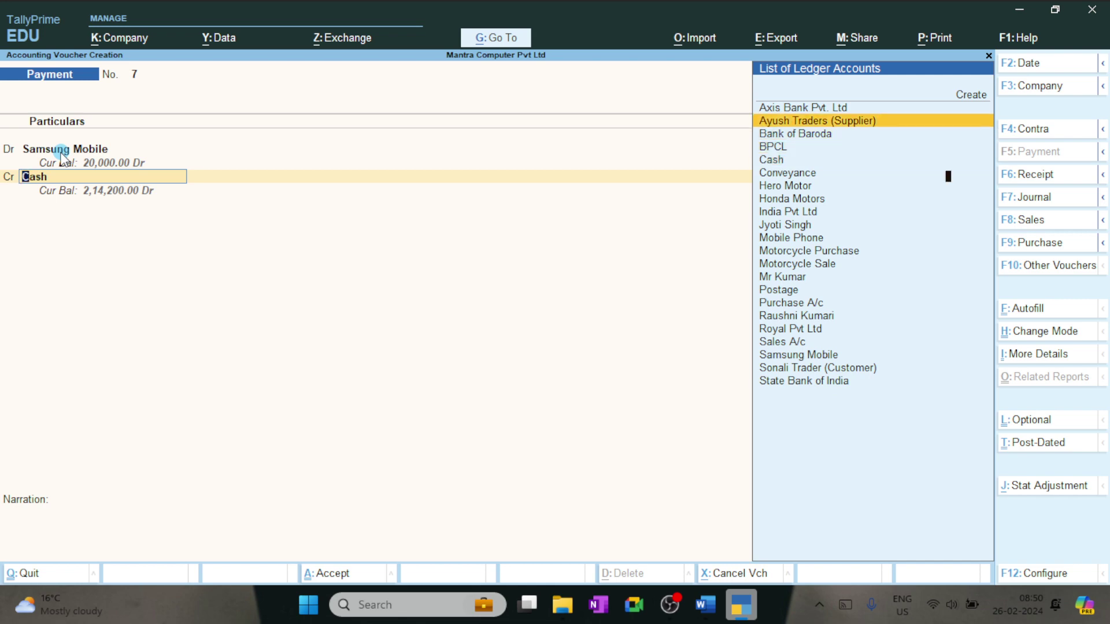
key("Return")
key("Return")
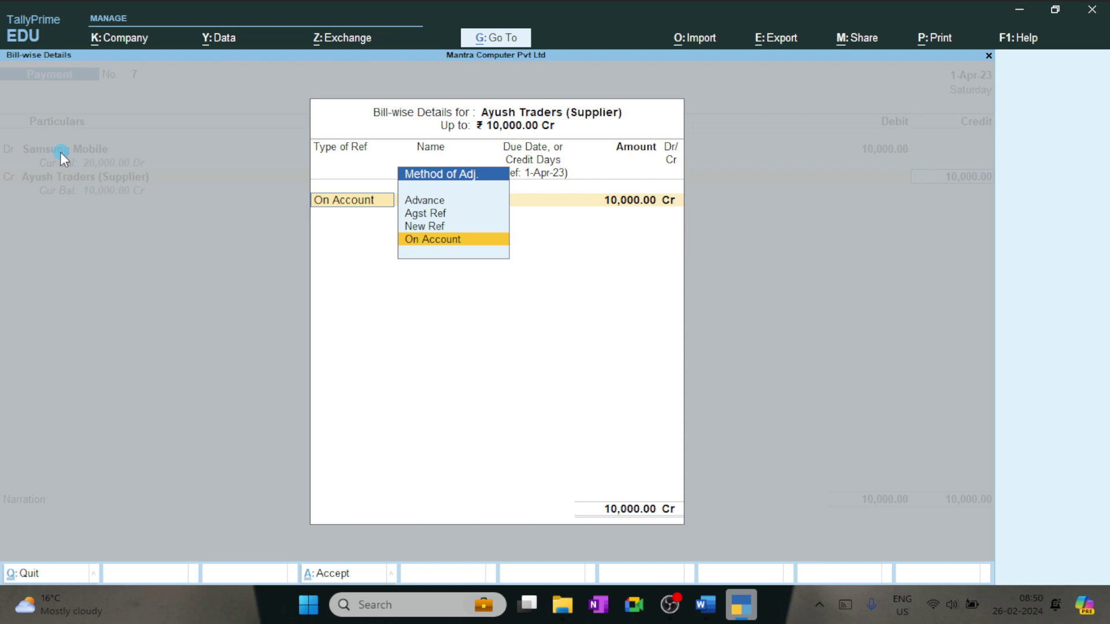
key("BackSpace")
key("Escape")
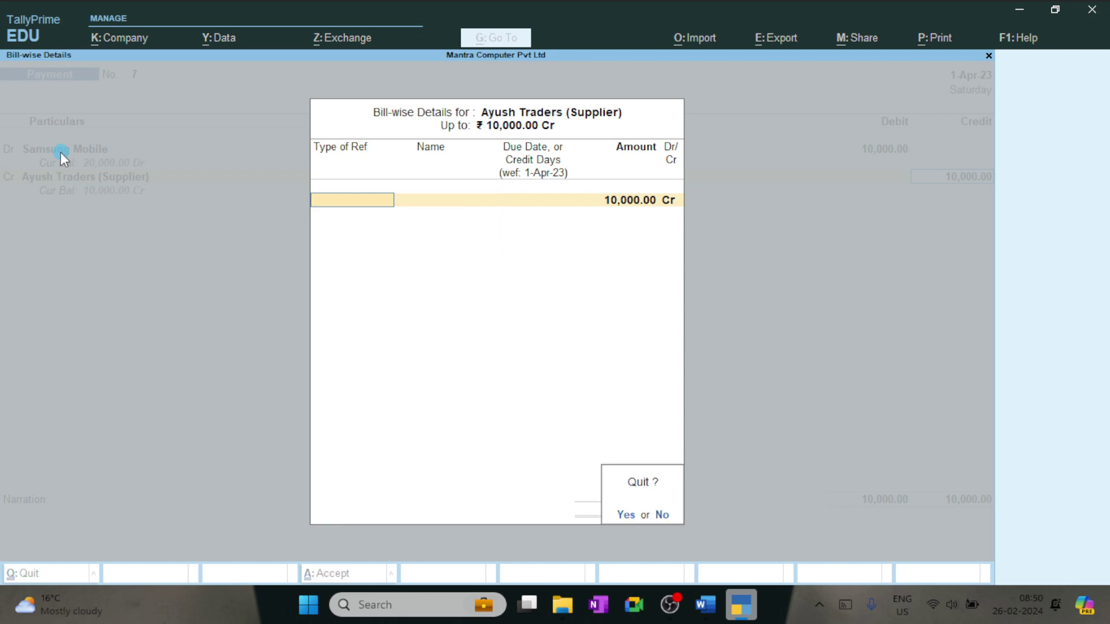
key("y")
key("BackSpace")
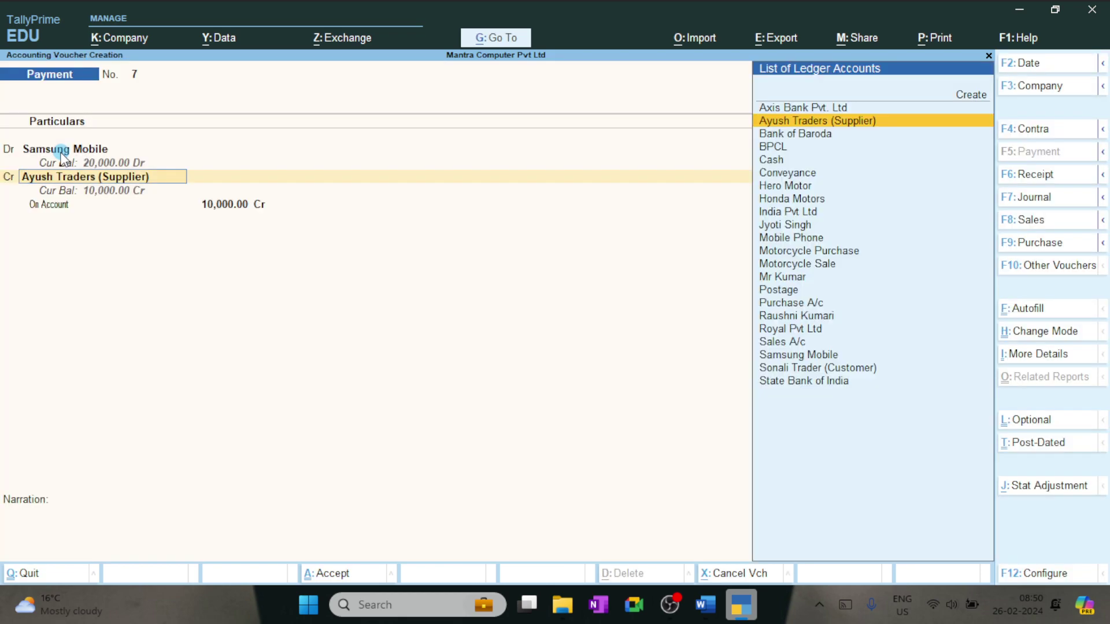
Step: Create a ledger named Anjali MObile Services from the voucher's credit line, without an alias
key("alt+c")
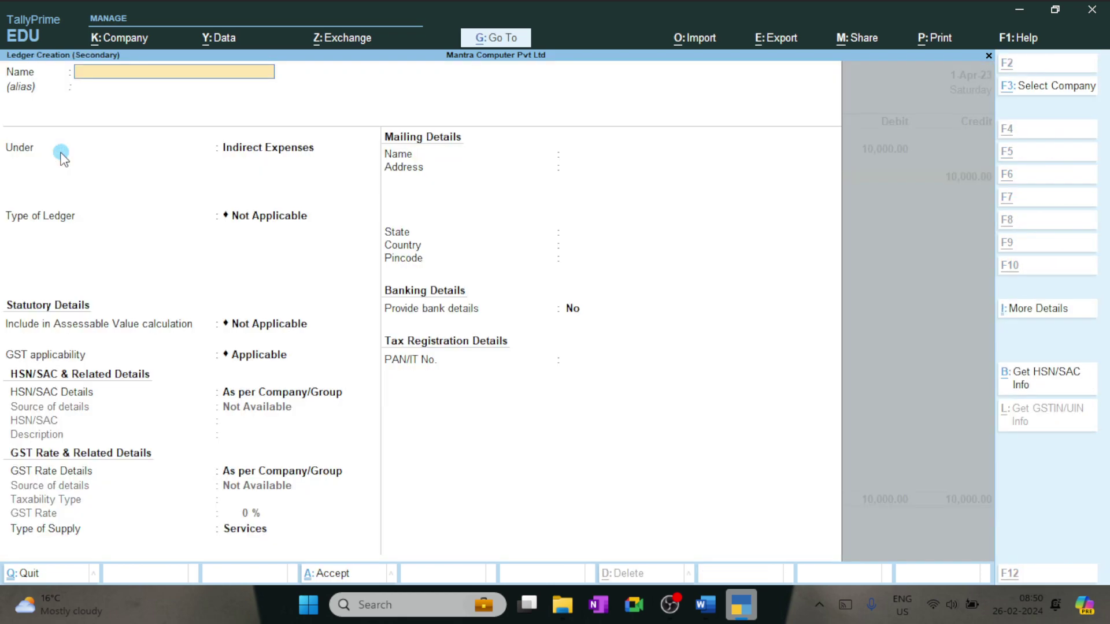
type("A")
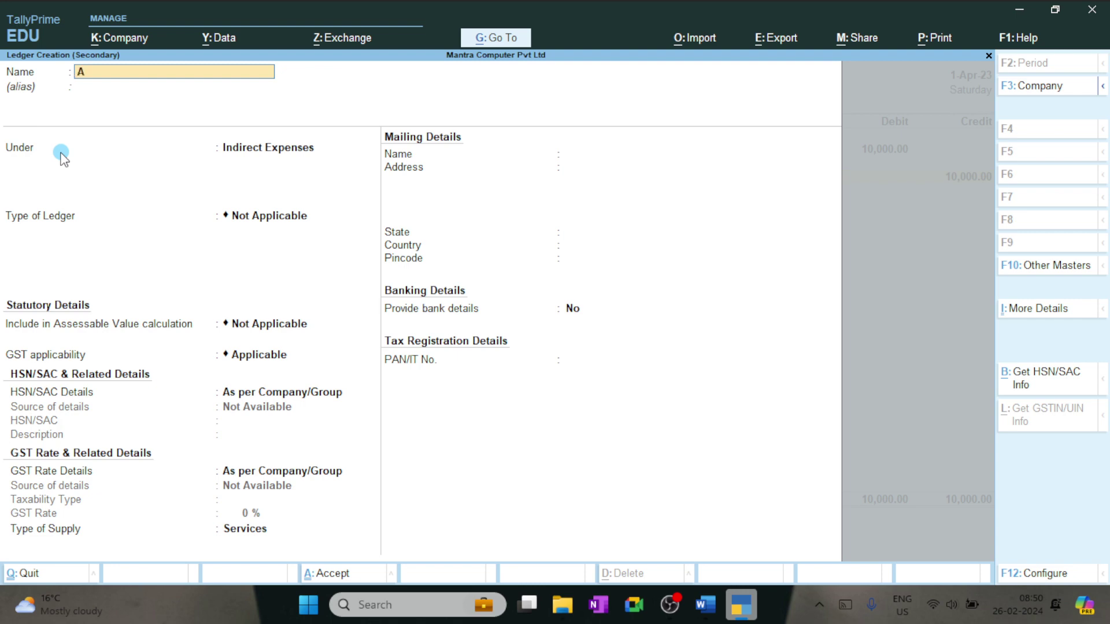
type("njali MObile Services")
key("Return")
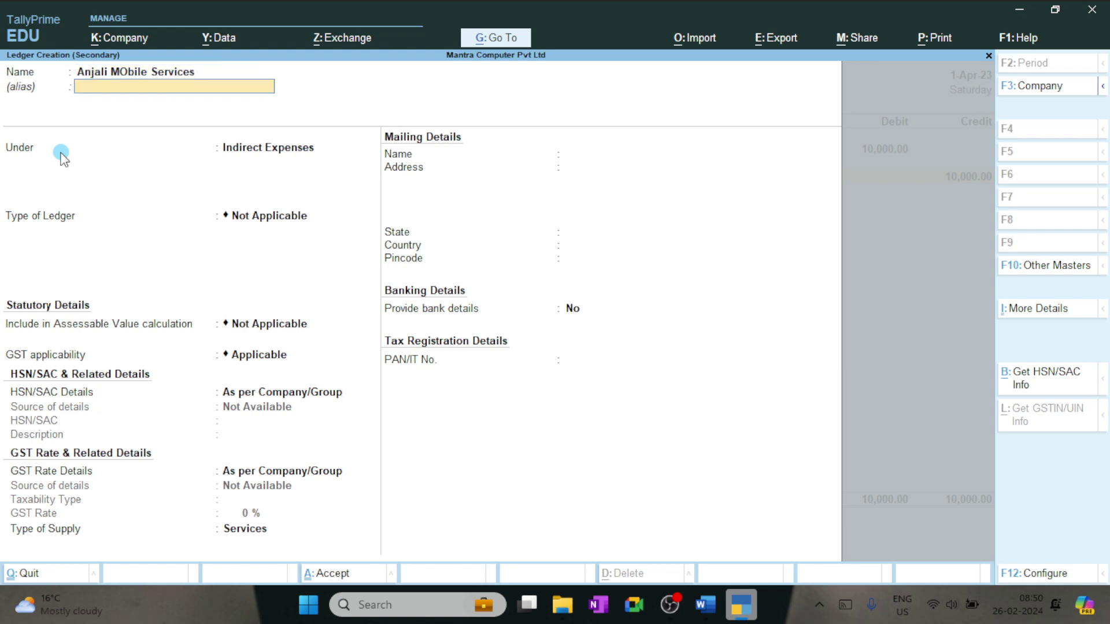
key("Return")
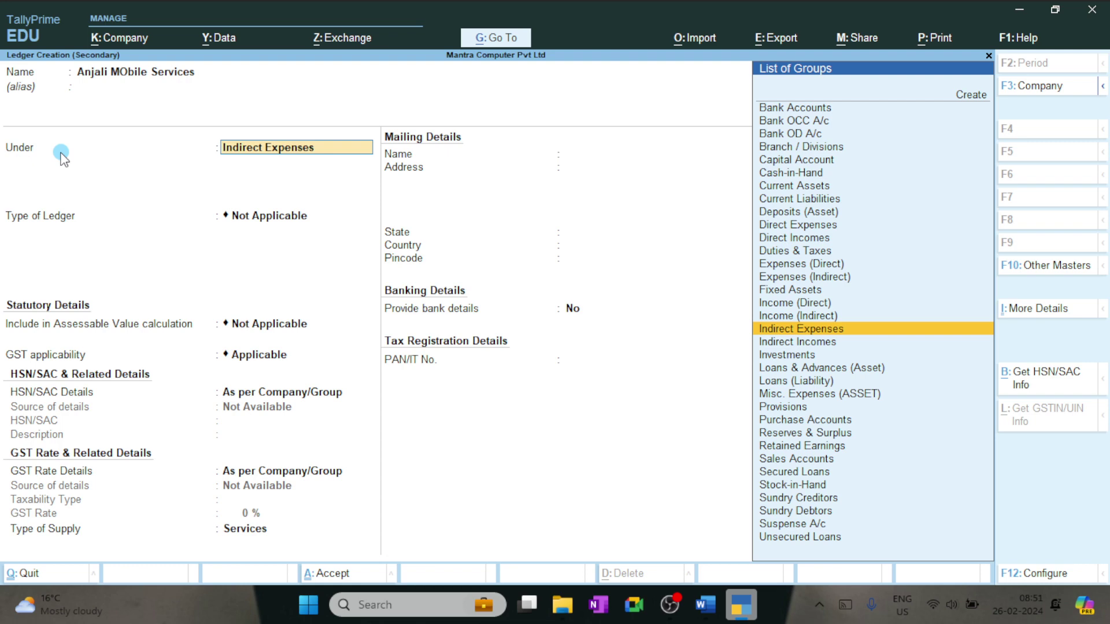
Step: Place the Anjali MObile Services ledger under Sundry Creditors and save it
type("Sund")
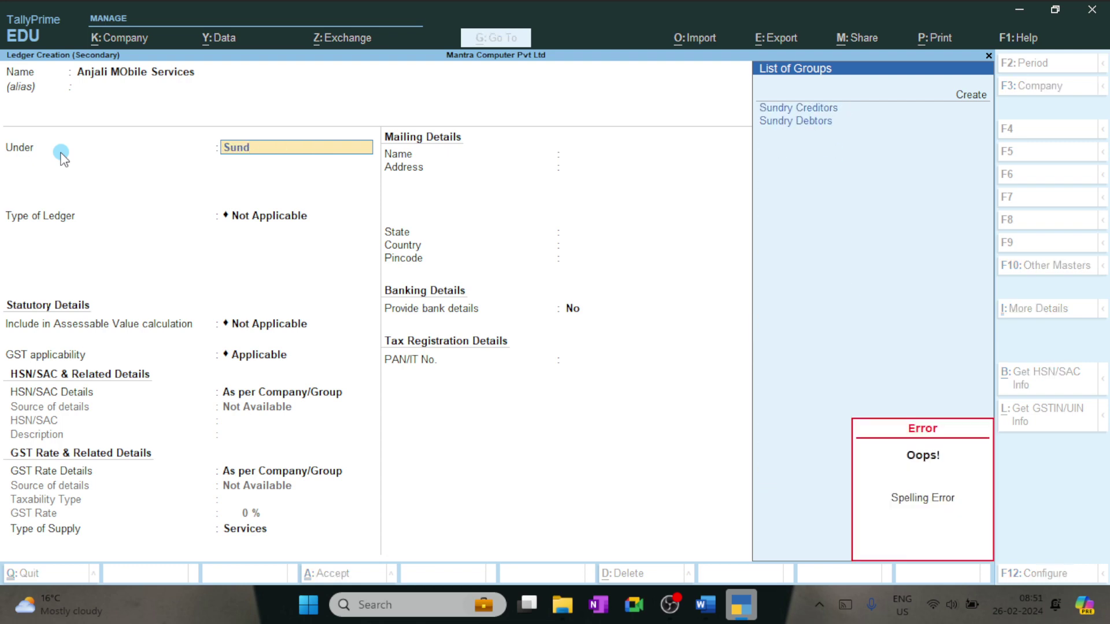
key("Return")
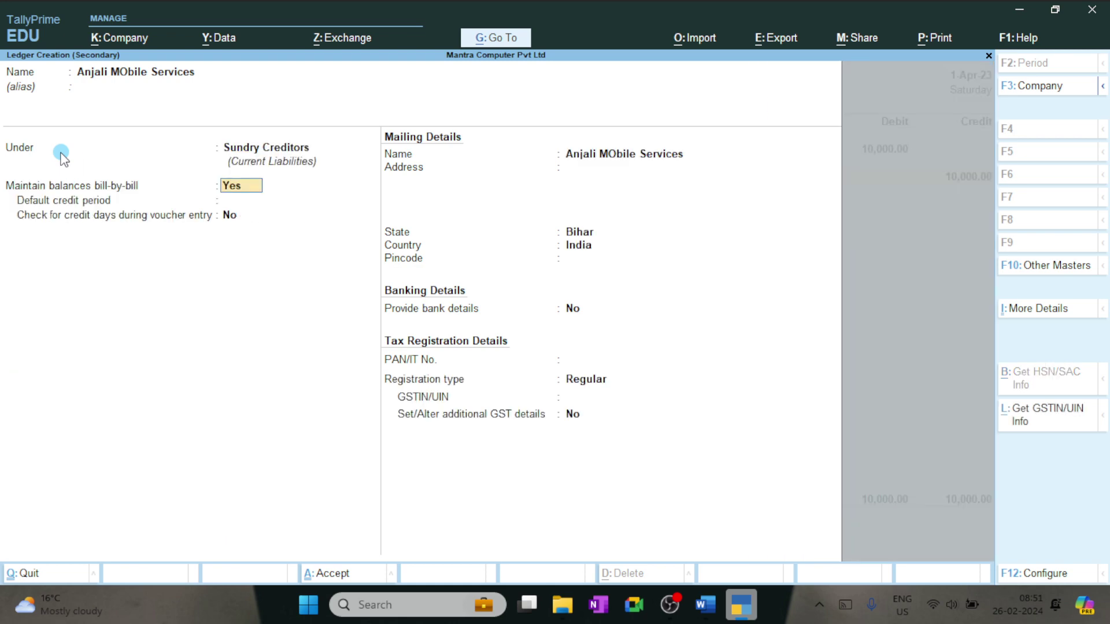
key("ctrl")
key("ctrl+a")
key("Return")
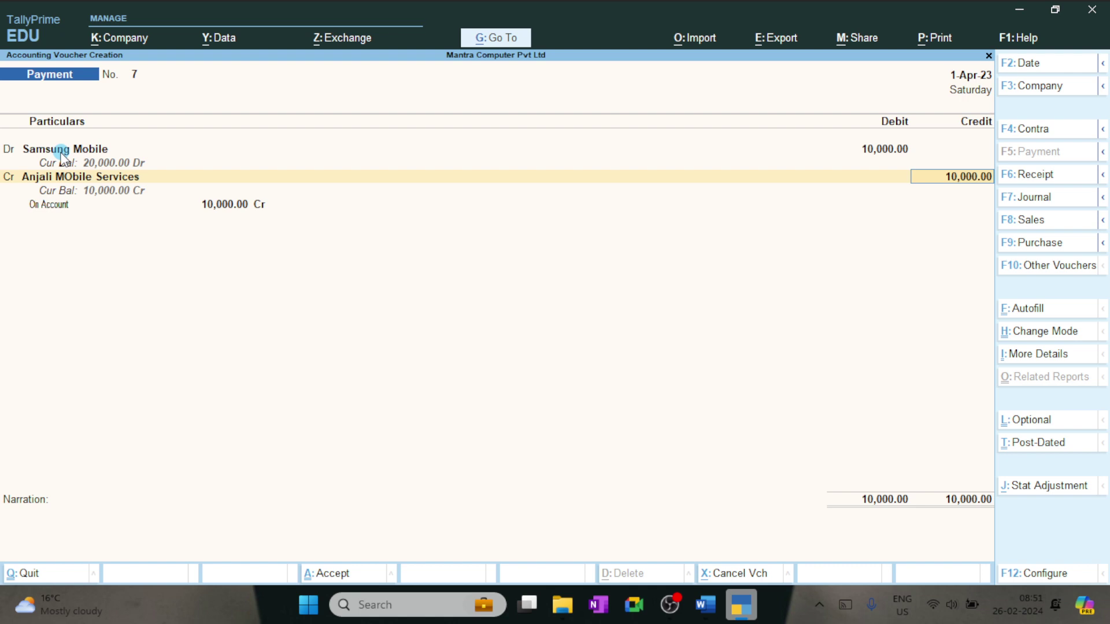
Step: Try to reopen the bill-wise details of the Anjali MObile Services credit line in the payment voucher
key("Return")
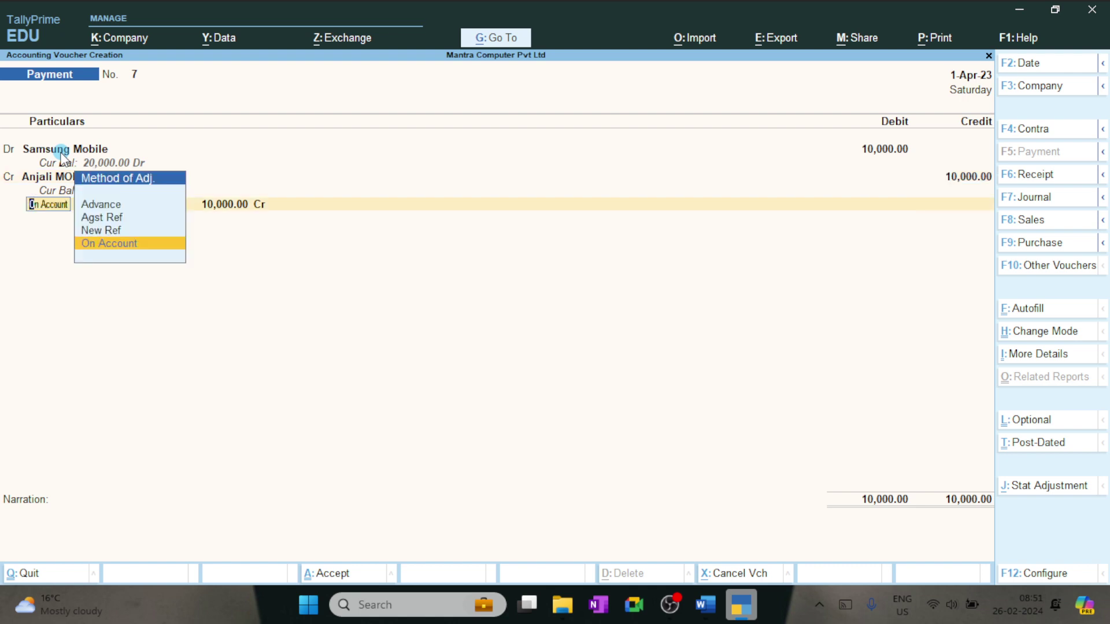
key("BackSpace")
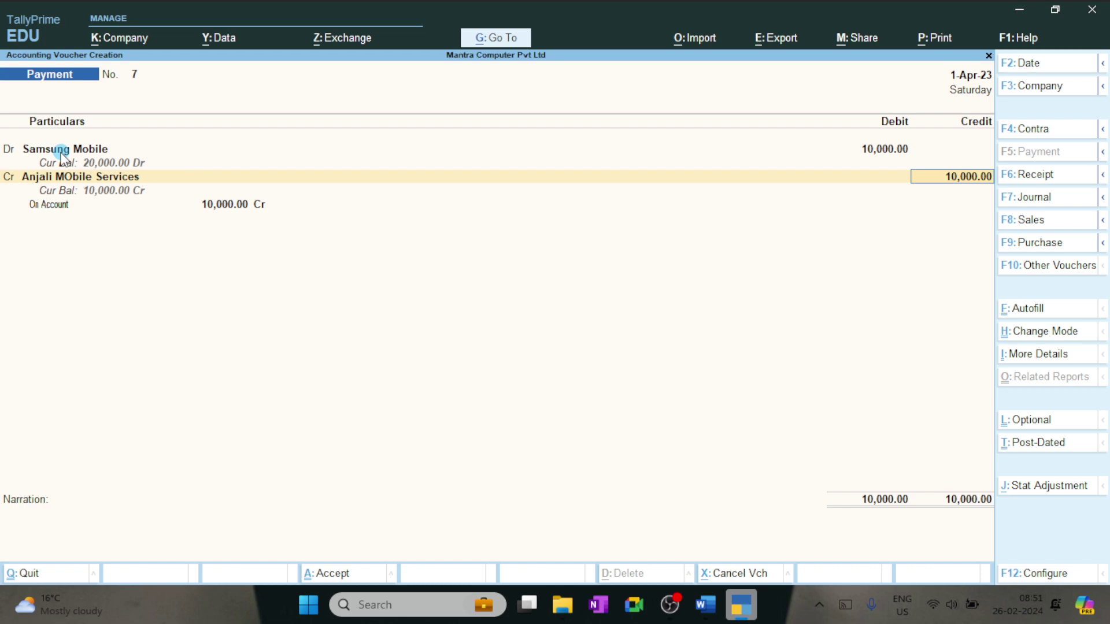
key("Return")
key("Return")
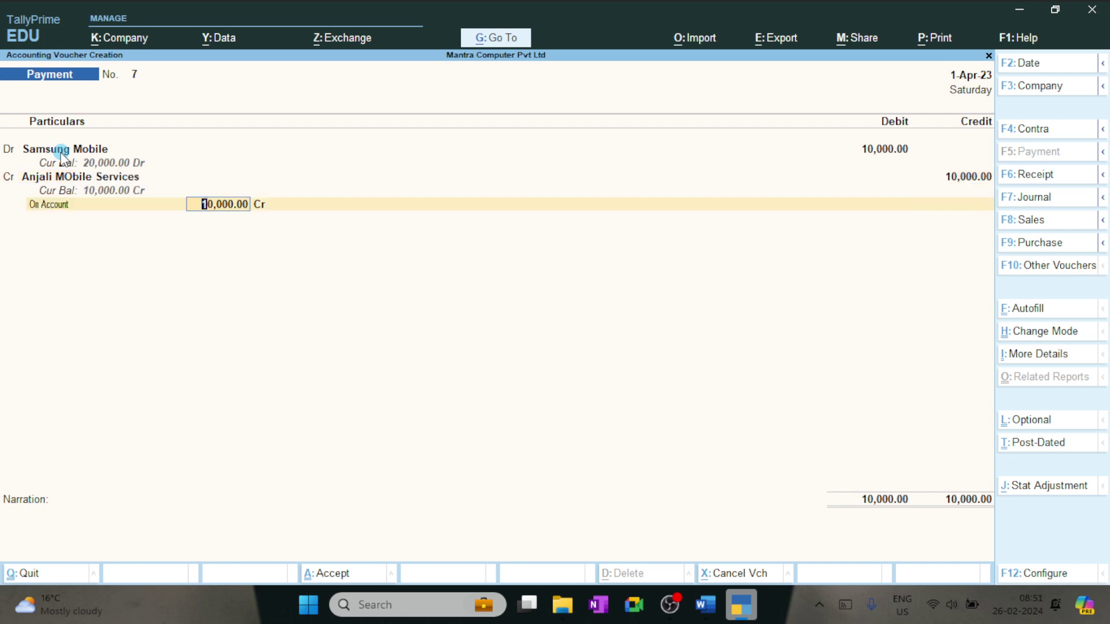
key("Return")
key("BackSpace")
key("BackSpace")
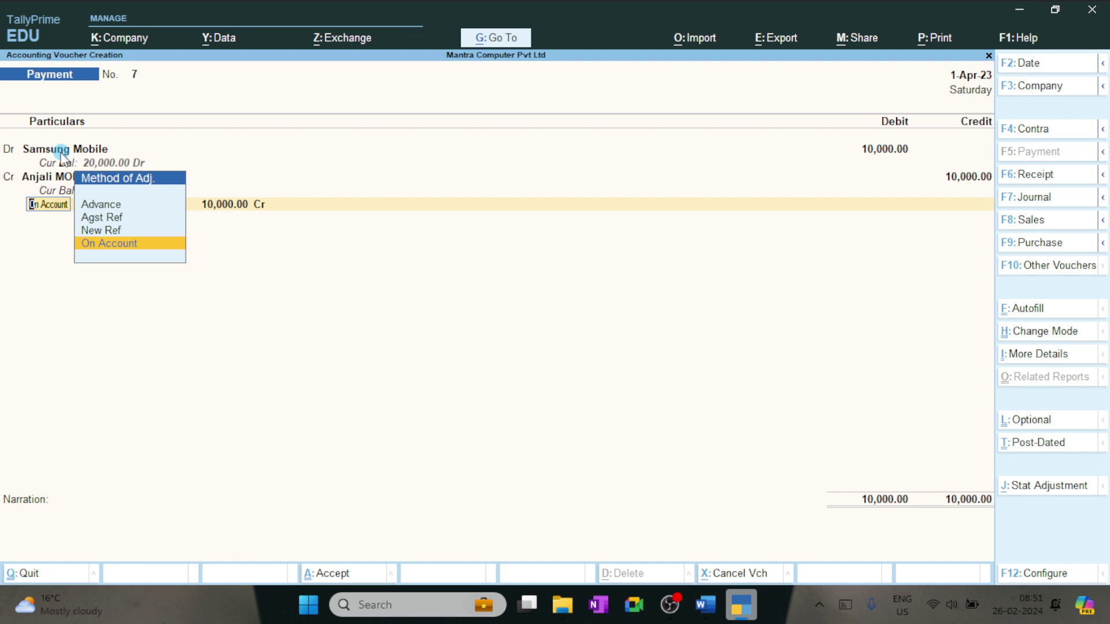
key("ctrl")
key("BackSpace")
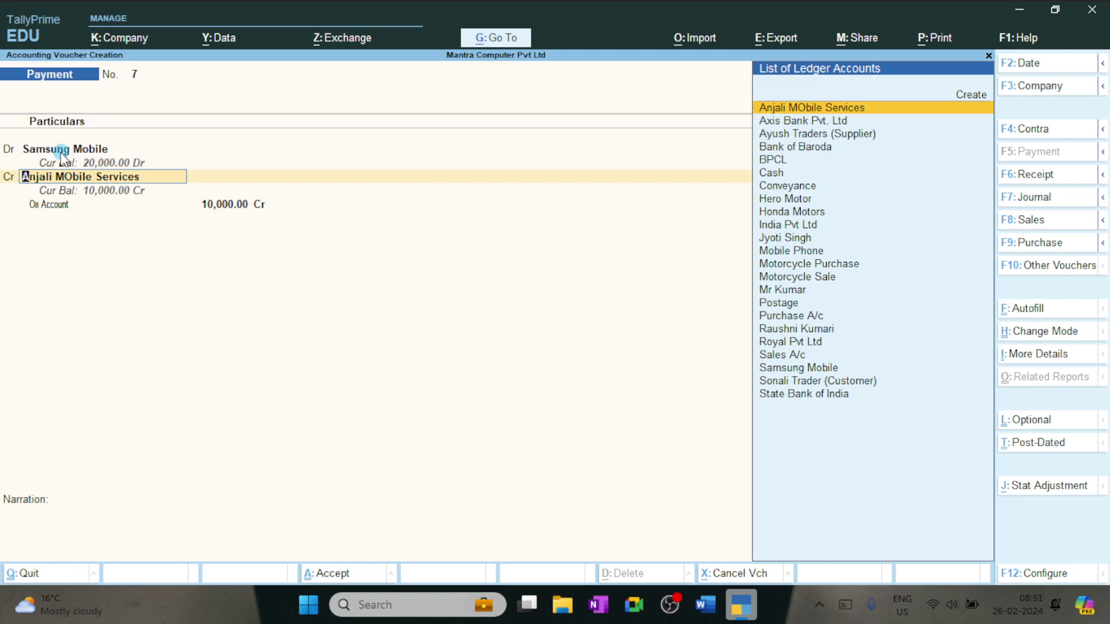
key("BackSpace")
key("BackSpace")
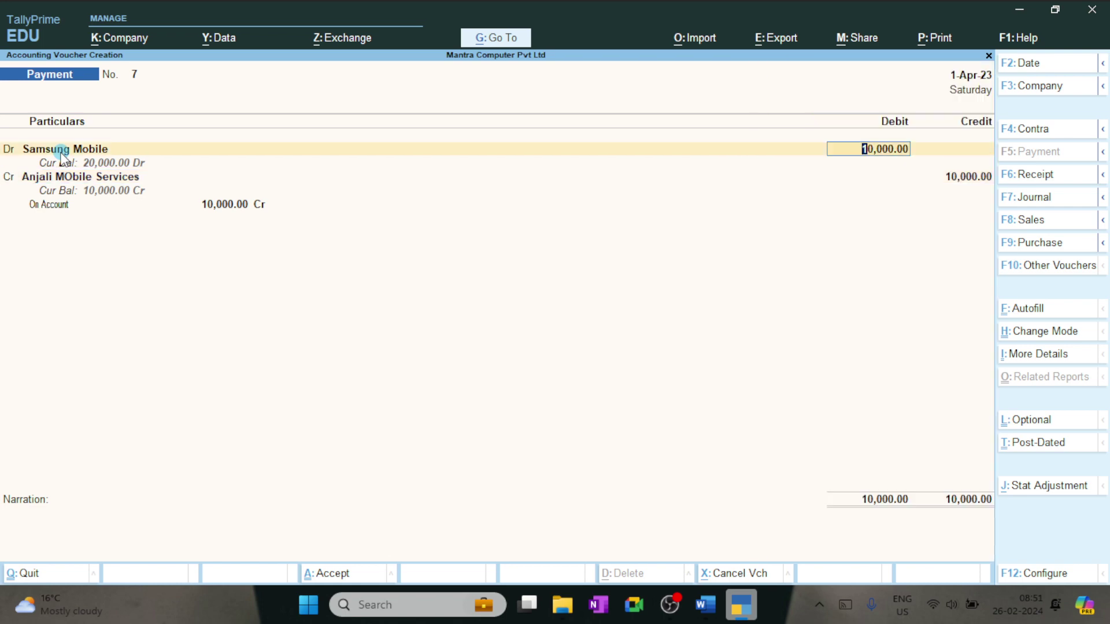
key("Return")
key("Return")
key("Return")
key("Return")
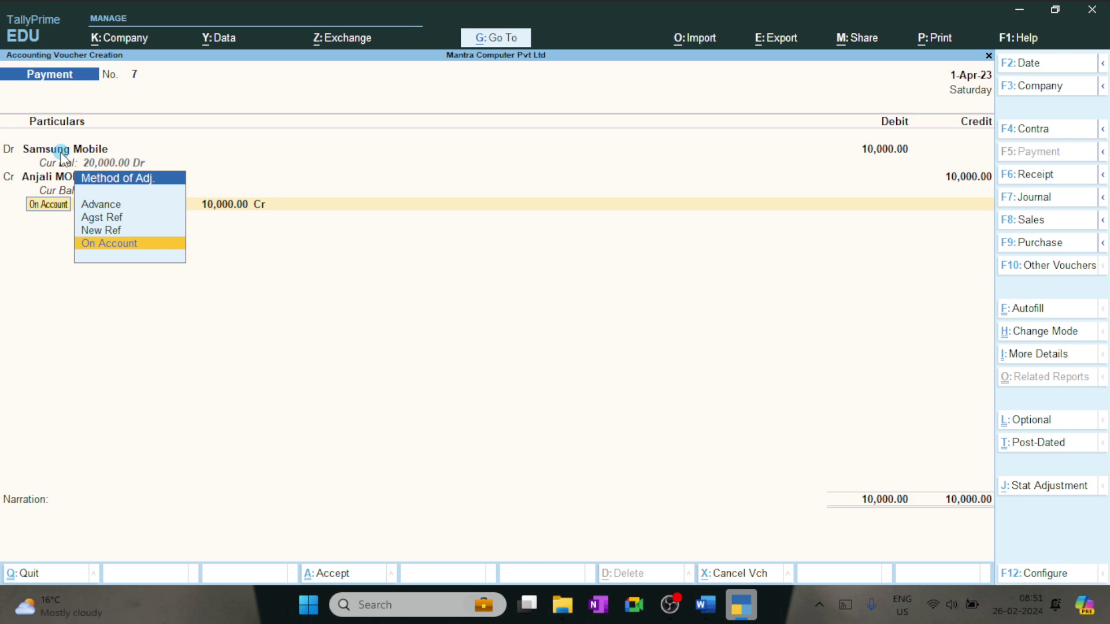
Step: Cancel the payment voucher that credits Anjali MObile Services
key("alt")
key("alt+x")
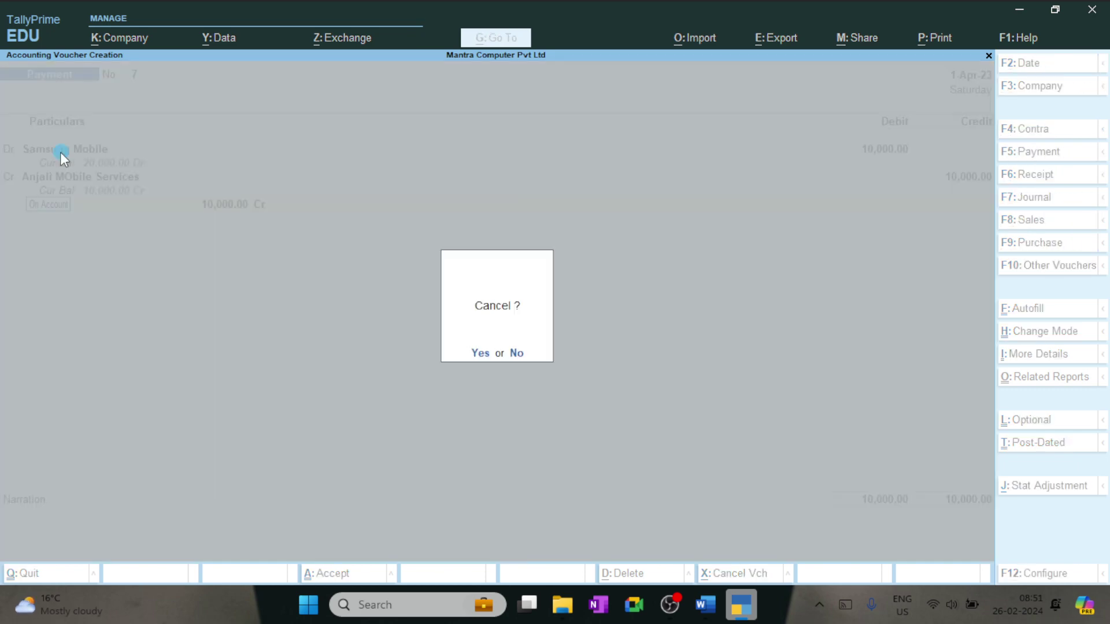
key("y")
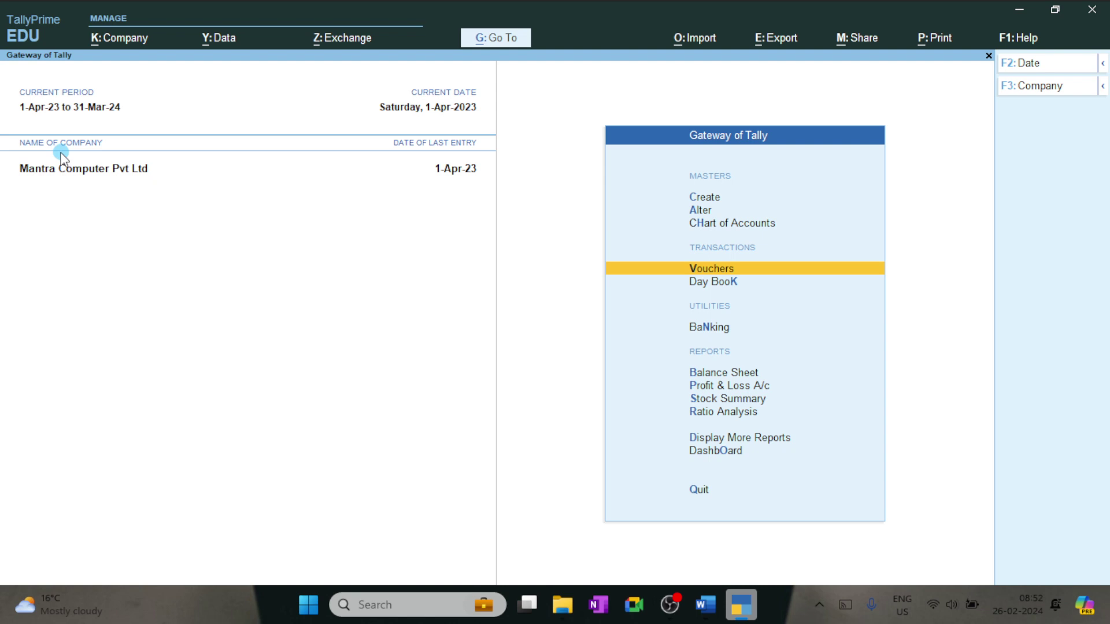
Step: Start a new payment voucher and debit Samsung Mobile with 10000
key("Return")
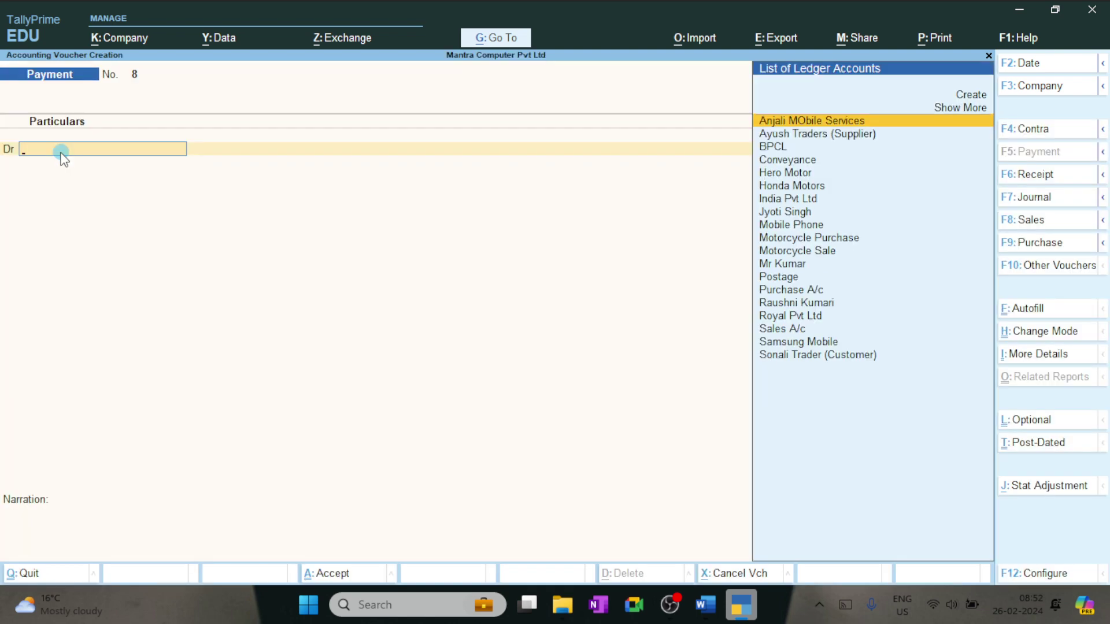
type("Sam")
key("Return")
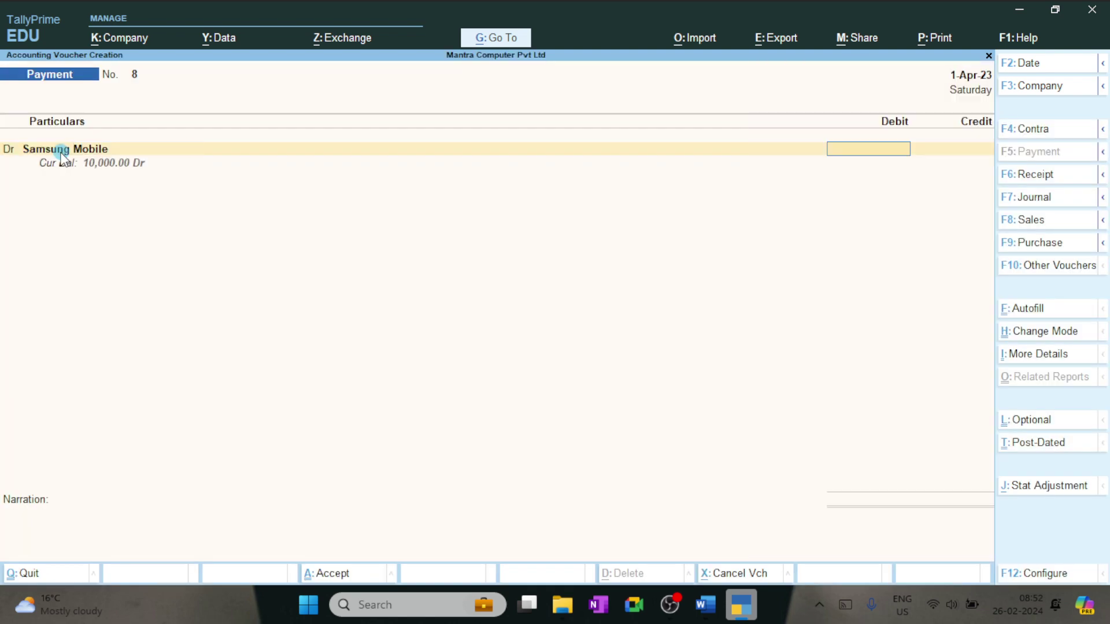
type("10000")
key("Return")
key("Return")
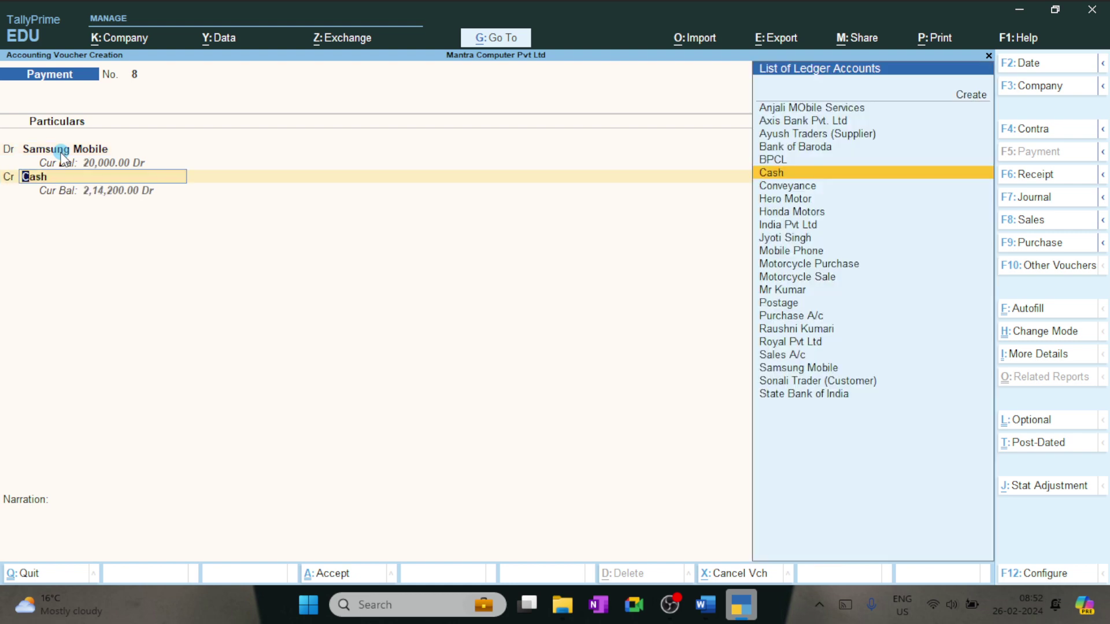
Step: Credit Anjali MObile Services with 10000 in the payment voucher
type("Anja")
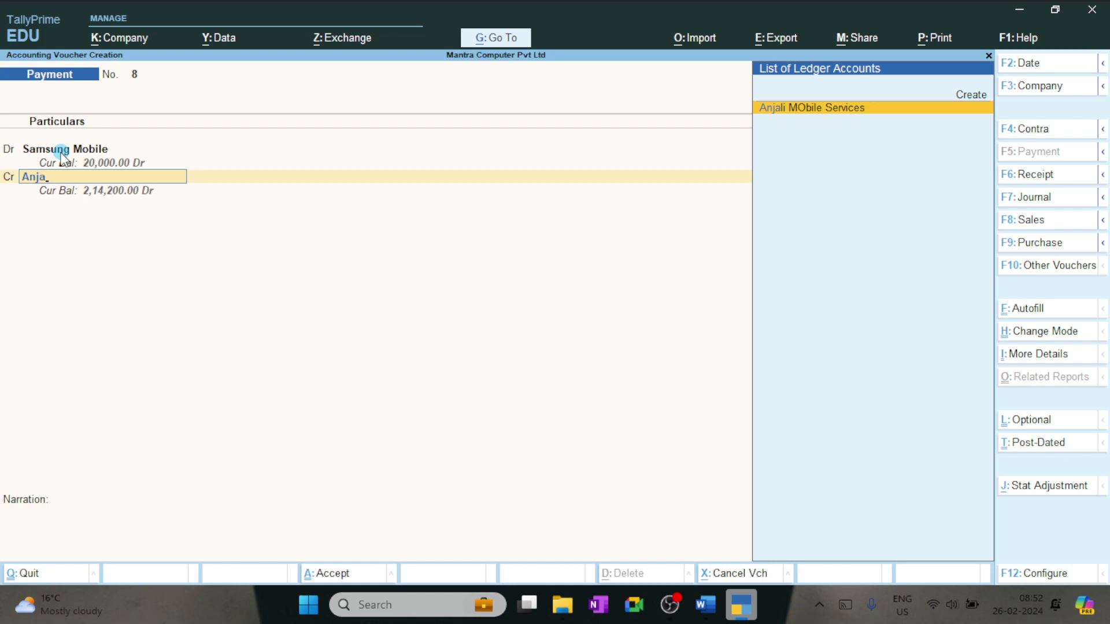
key("Return")
key("Return")
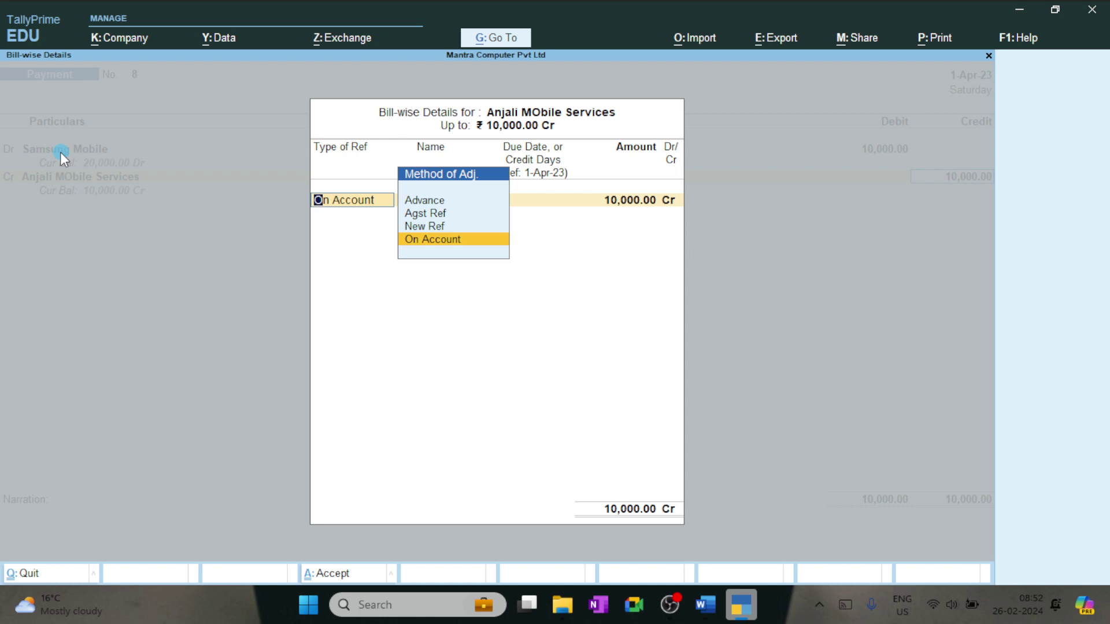
Step: Set the bill reference type for Anjali MObile Services to New Ref
key("Up")
key("Up")
key("Down")
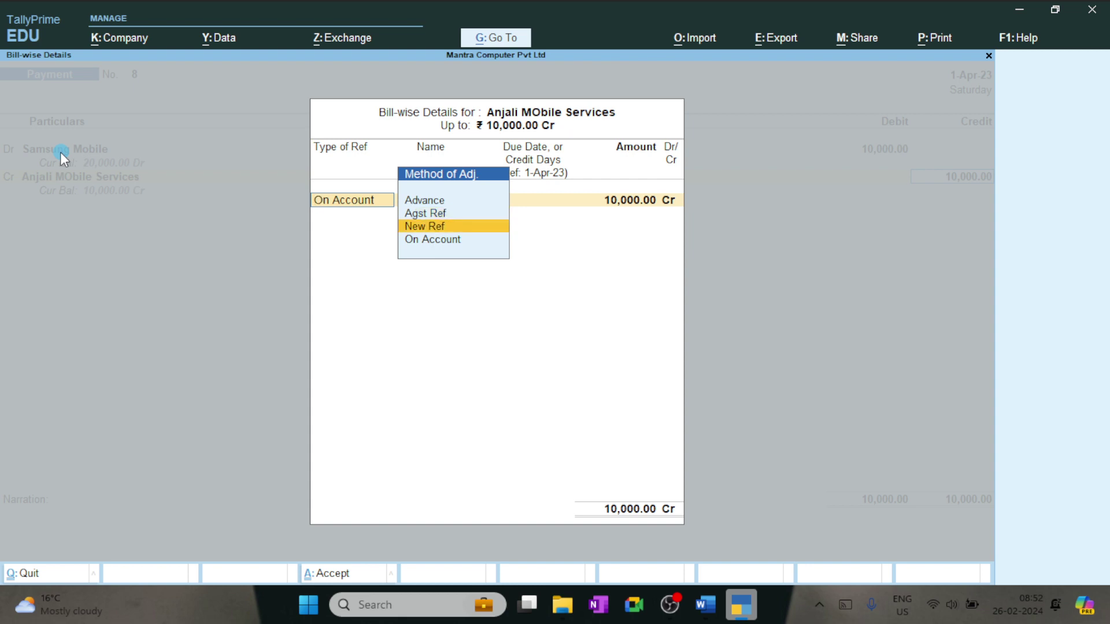
key("Down")
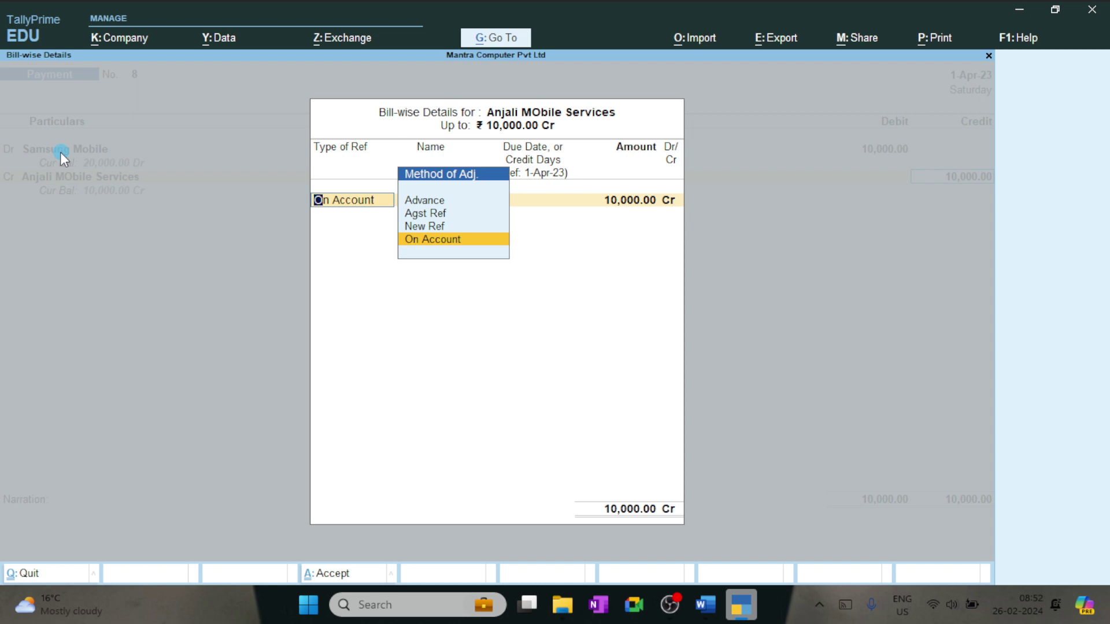
key("Up")
key("Return")
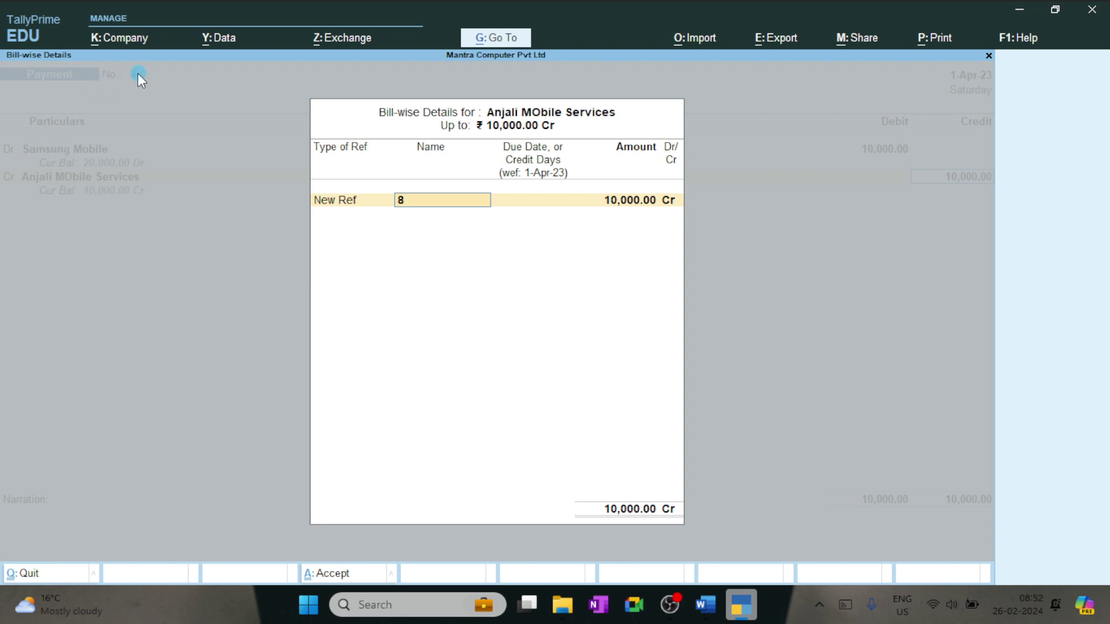
Step: Inspect the bill reference name and switch to the Word document to review exercise Q3
key("ctrl+4")
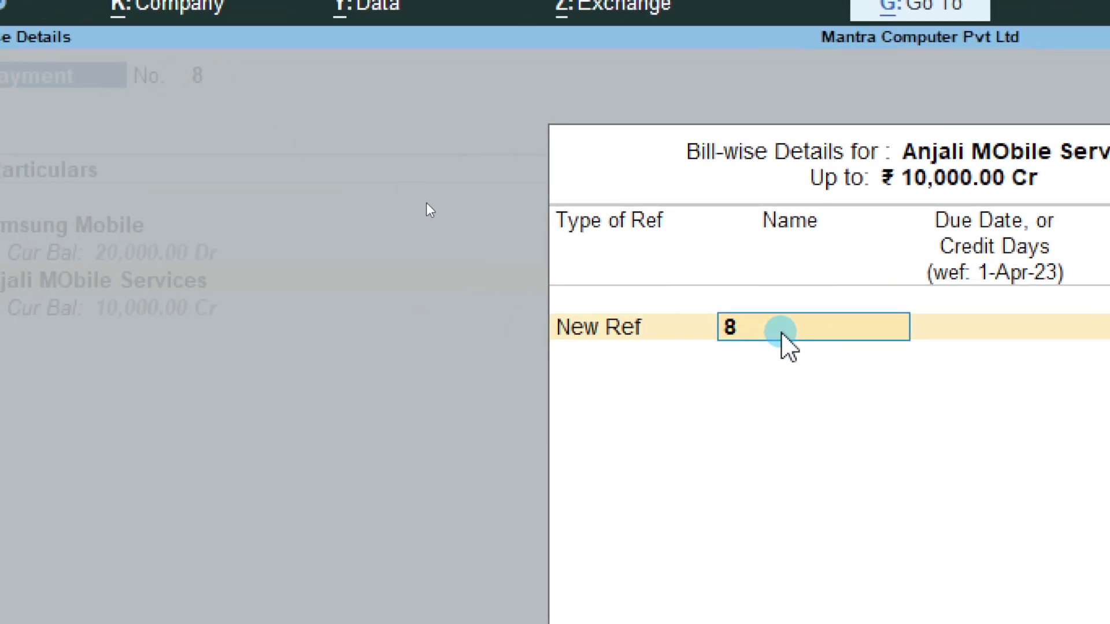
key("super+minus")
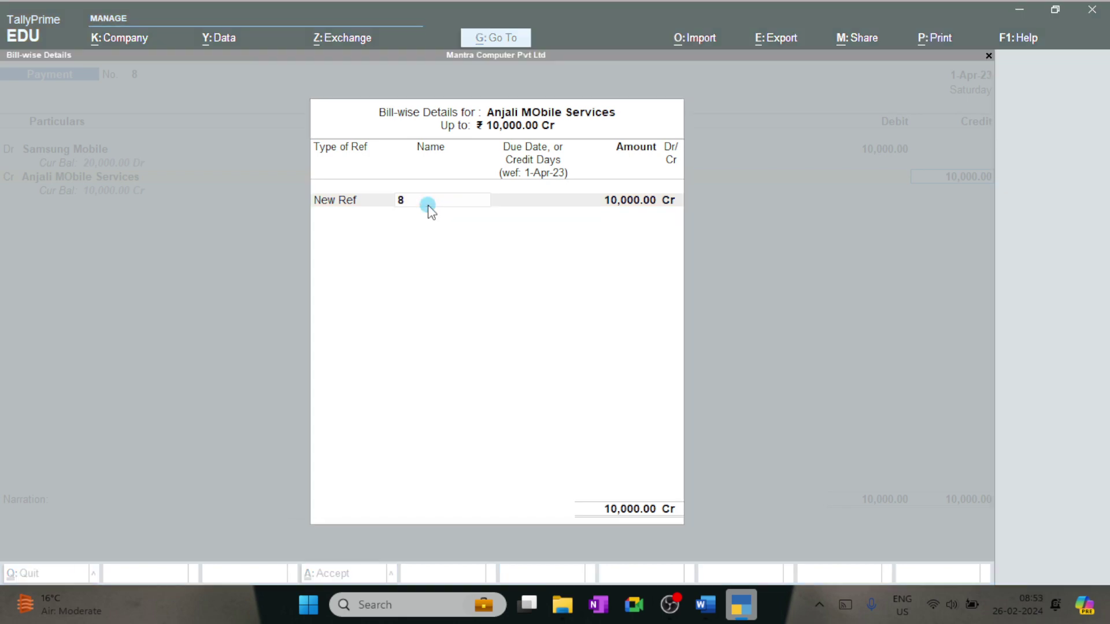
key("alt+Tab")
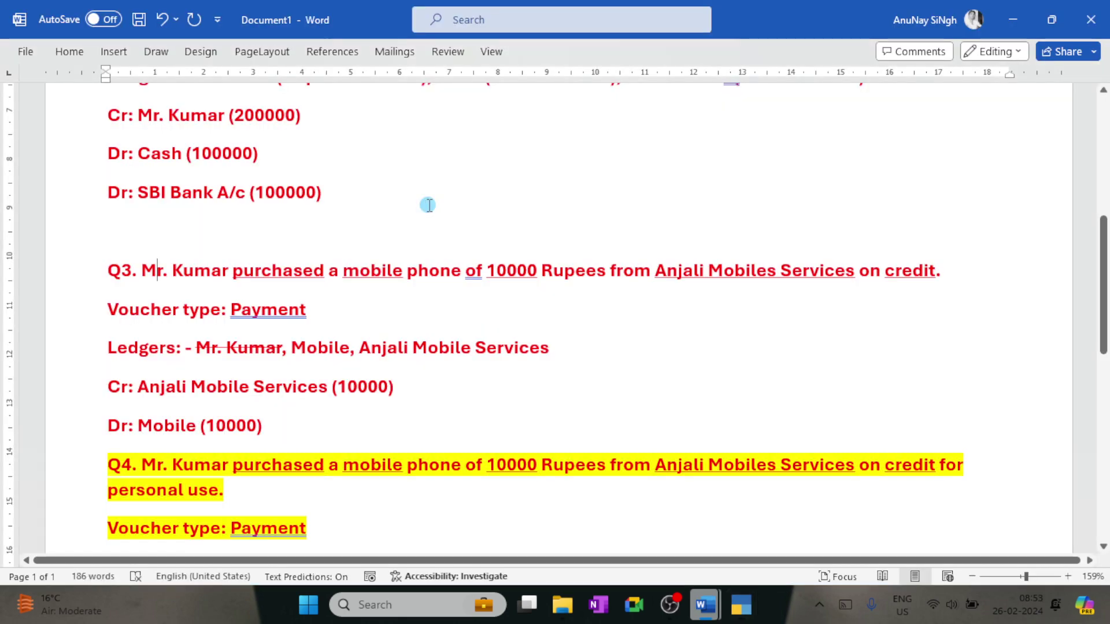
Step: Switch back to the TallyPrime bill-wise details for Anjali MObile Services
left_click(424, 275)
key("alt+Tab")
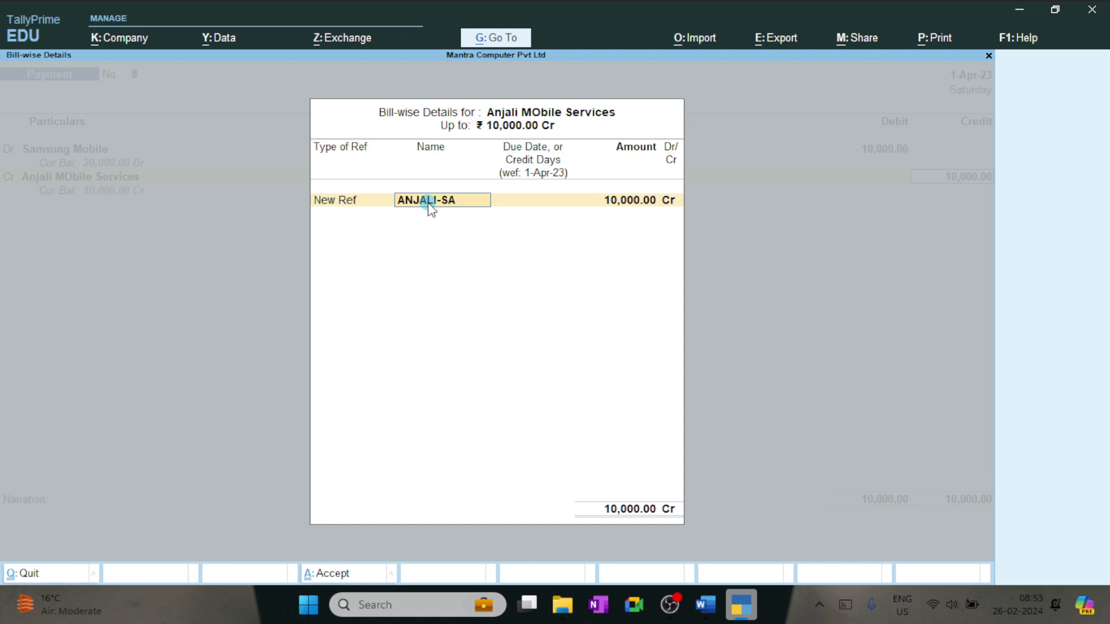
type("M-MOBILE")
key("BackSpace")
key("BackSpace")
key("BackSpace")
key("BackSpace")
key("BackSpace")
key("BackSpace")
key("BackSpace")
key("BackSpace")
key("BackSpace")
key("BackSpace")
key("BackSpace")
key("BackSpace")
key("BackSpace")
key("BackSpace")
key("BackSpace")
key("BackSpace")
key("BackSpace")
key("Escape")
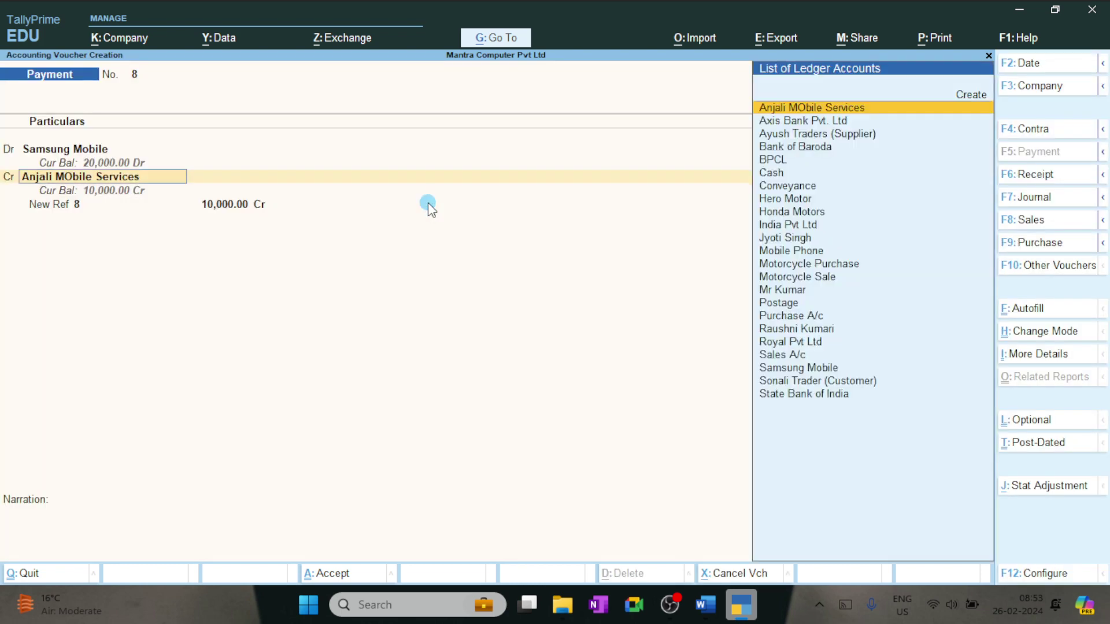
Step: Keep the Anjali MObile Services credit of 10,000 with New Ref and move on to its bill reference name
key("Return")
key("Return")
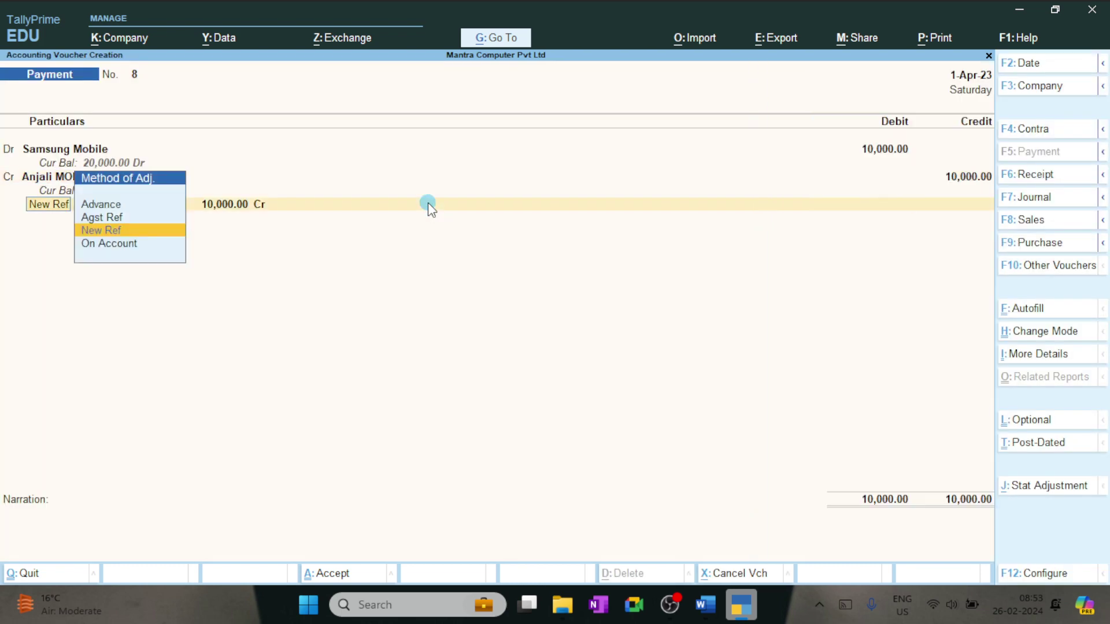
key("Return")
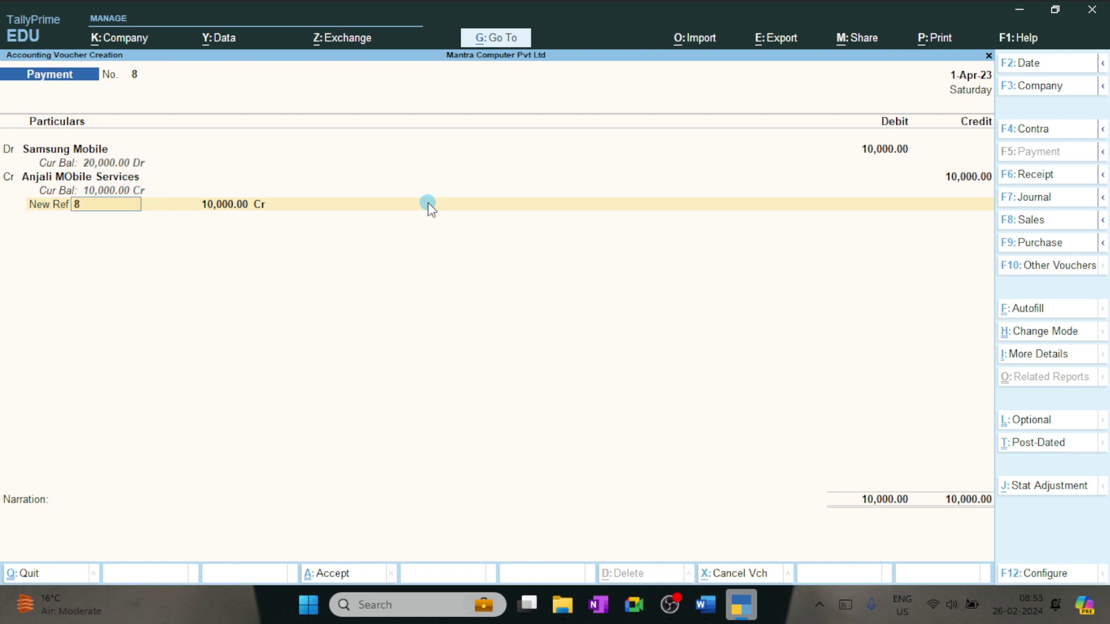
type("MANTRA")
key("BackSpace")
key("BackSpace")
key("BackSpace")
key("BackSpace")
key("BackSpace")
key("BackSpace")
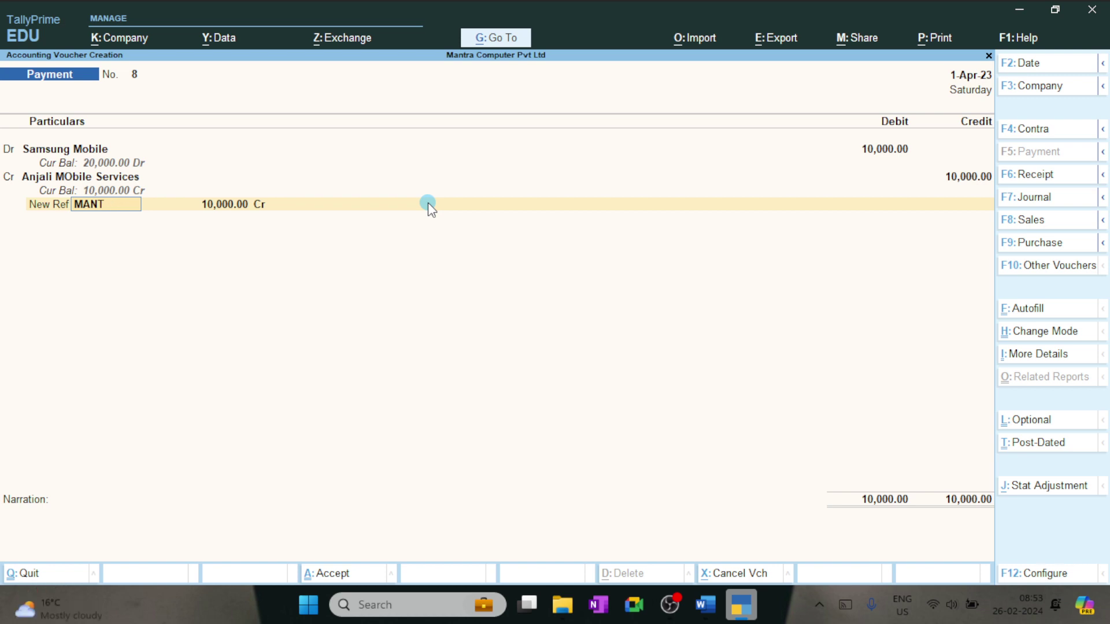
Step: Name the new bill reference for Anjali MObile Services ANJALI-MOB-0056 and keep its 10,000 credit amount
type("AN")
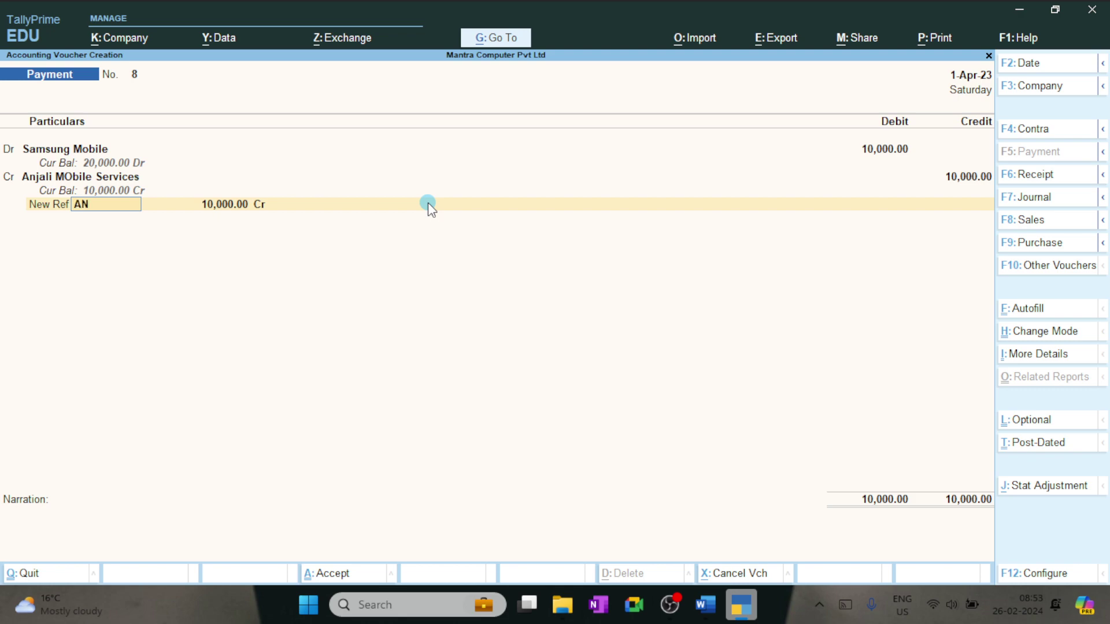
type("JALI-MOB-0056")
key("Return")
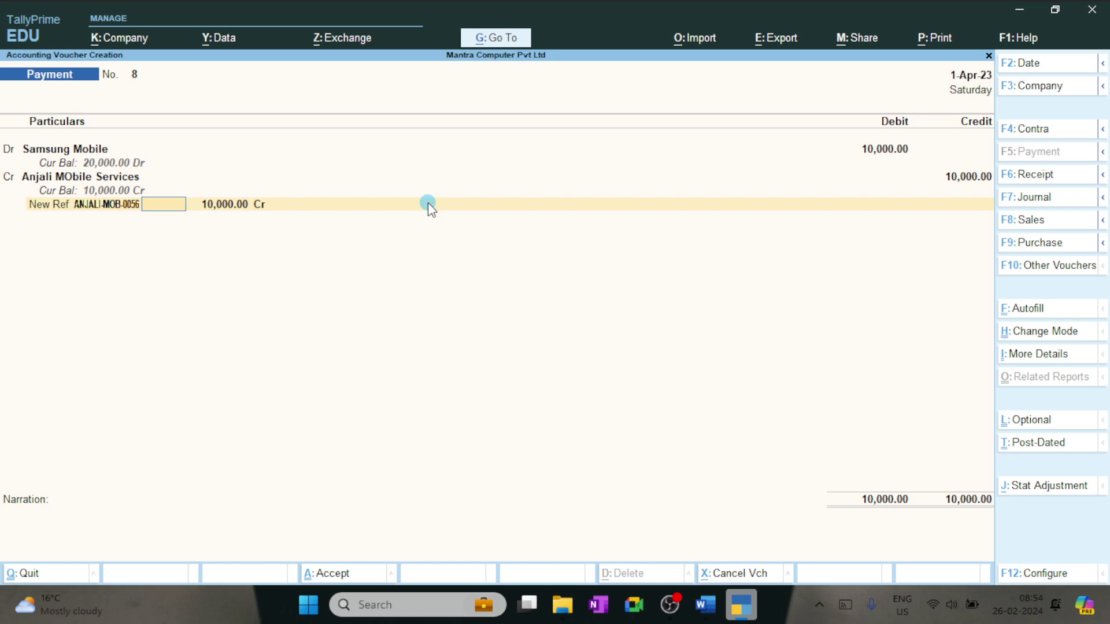
key("Return")
key("Return")
key("Return")
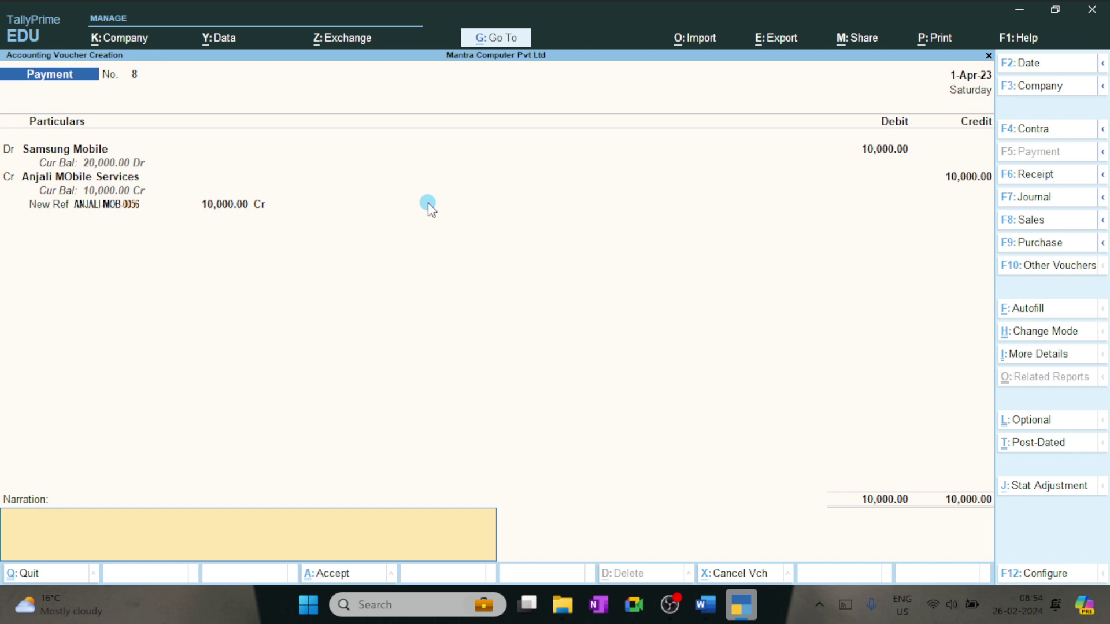
Step: Try to save the payment voucher debiting Samsung Mobile and crediting Anjali MObile Services with 10,000
key("Return")
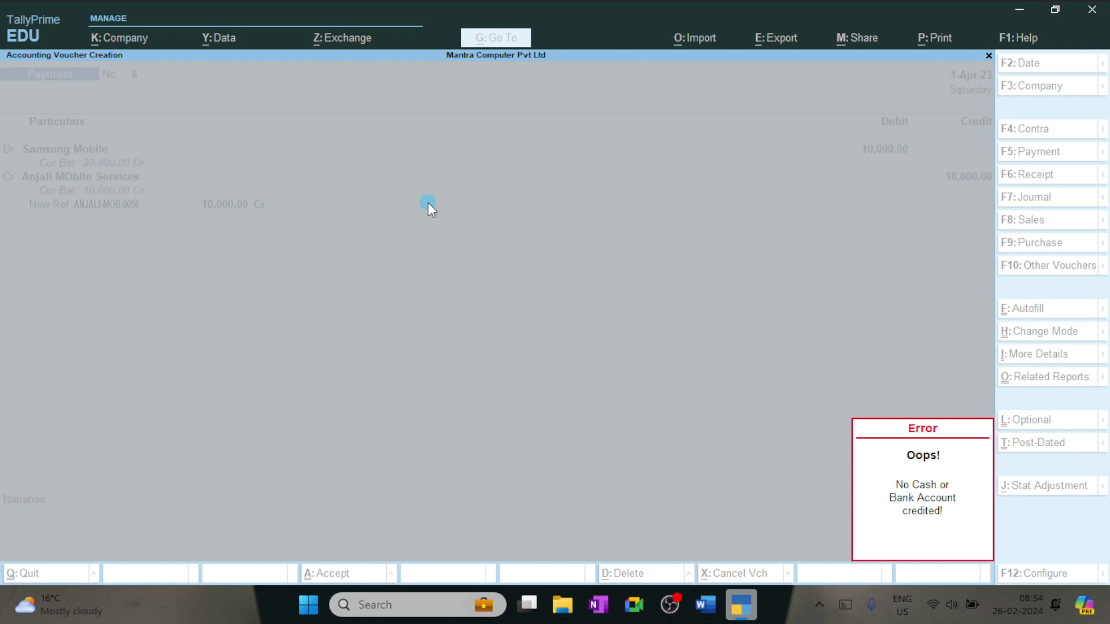
key("Escape")
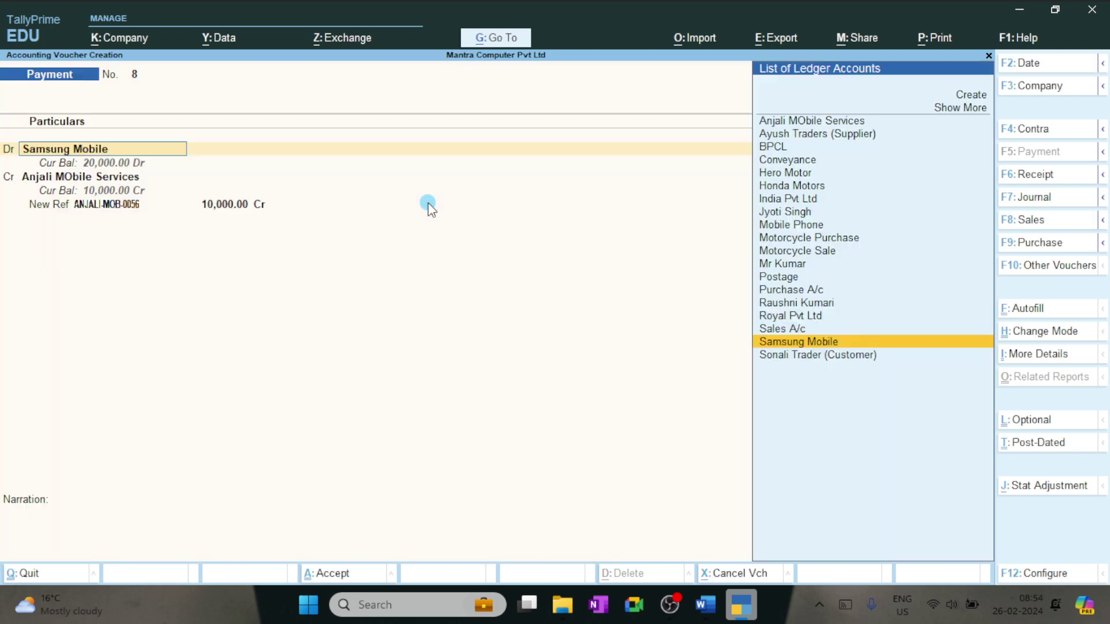
key("Return")
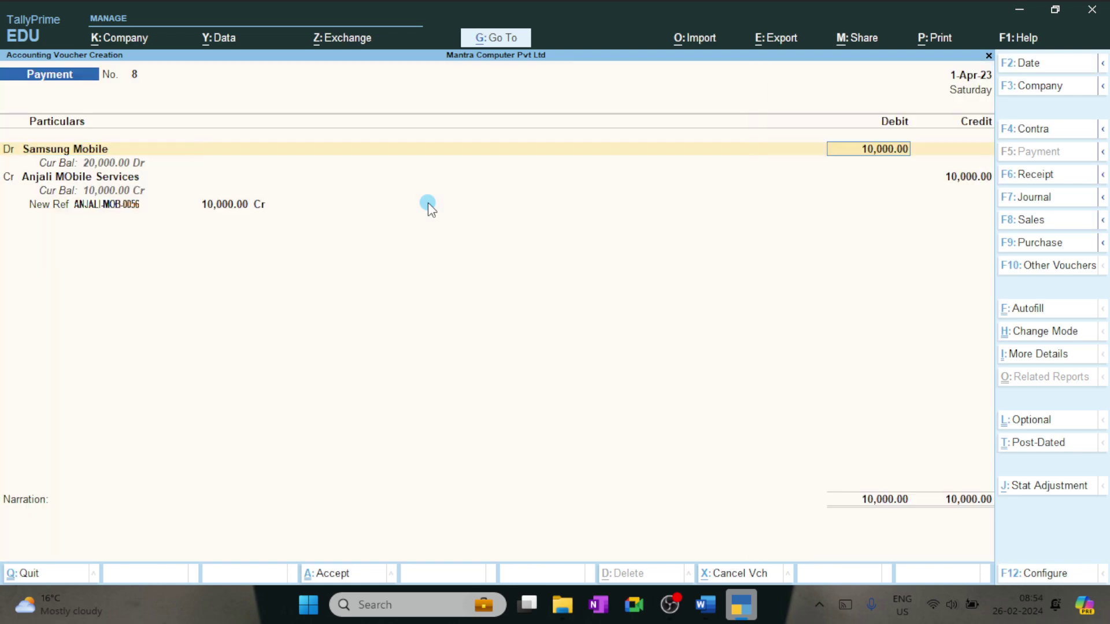
key("Return")
key("Return")
key("Return")
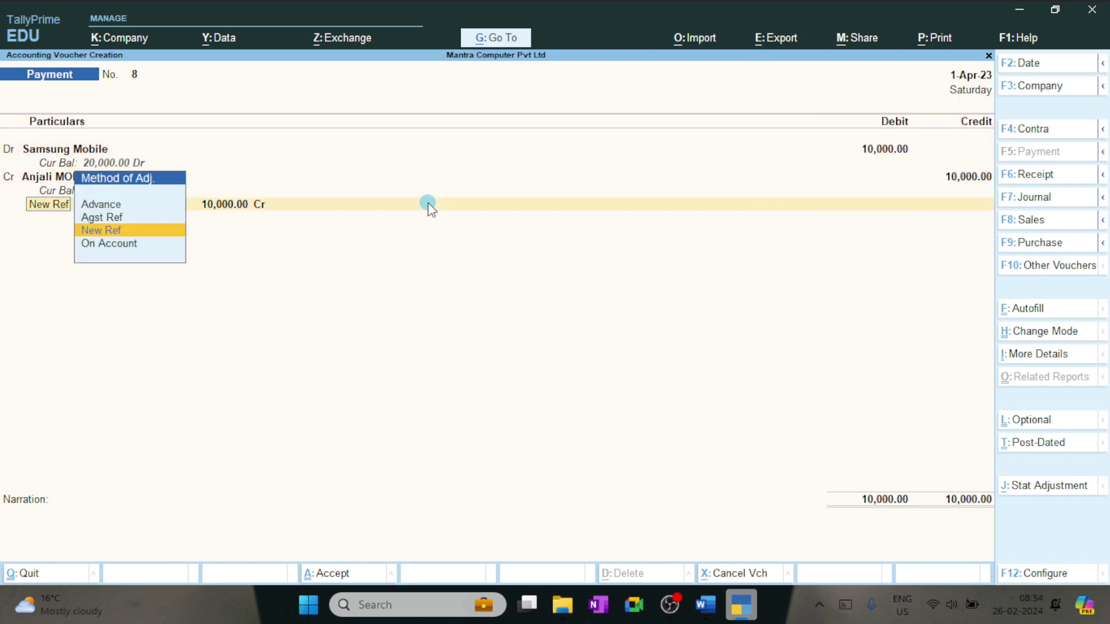
key("ctrl+a")
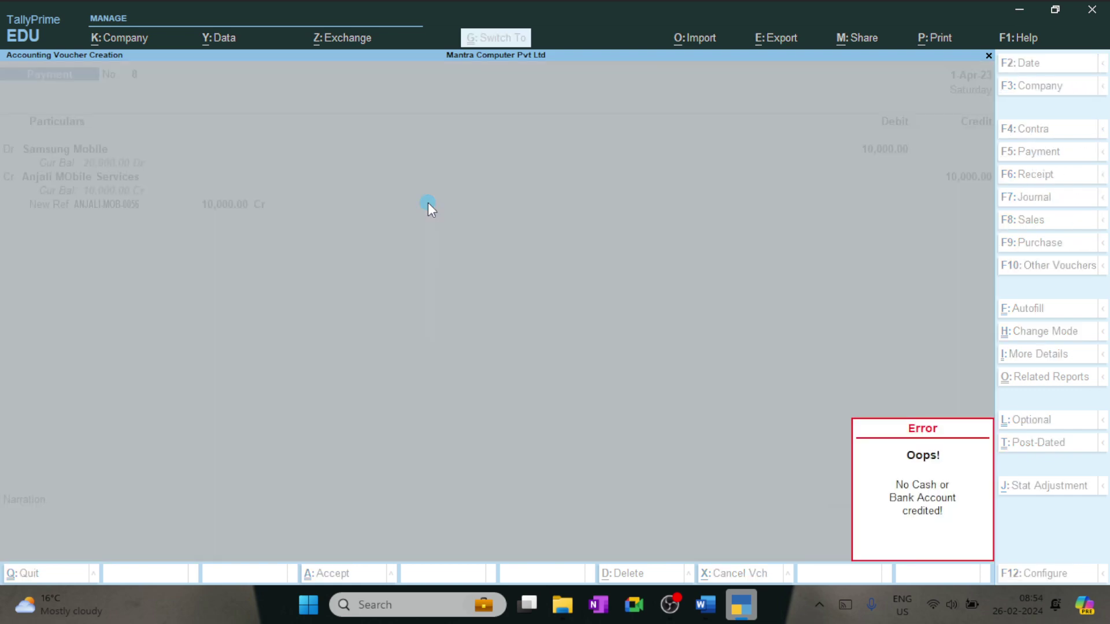
key("Escape")
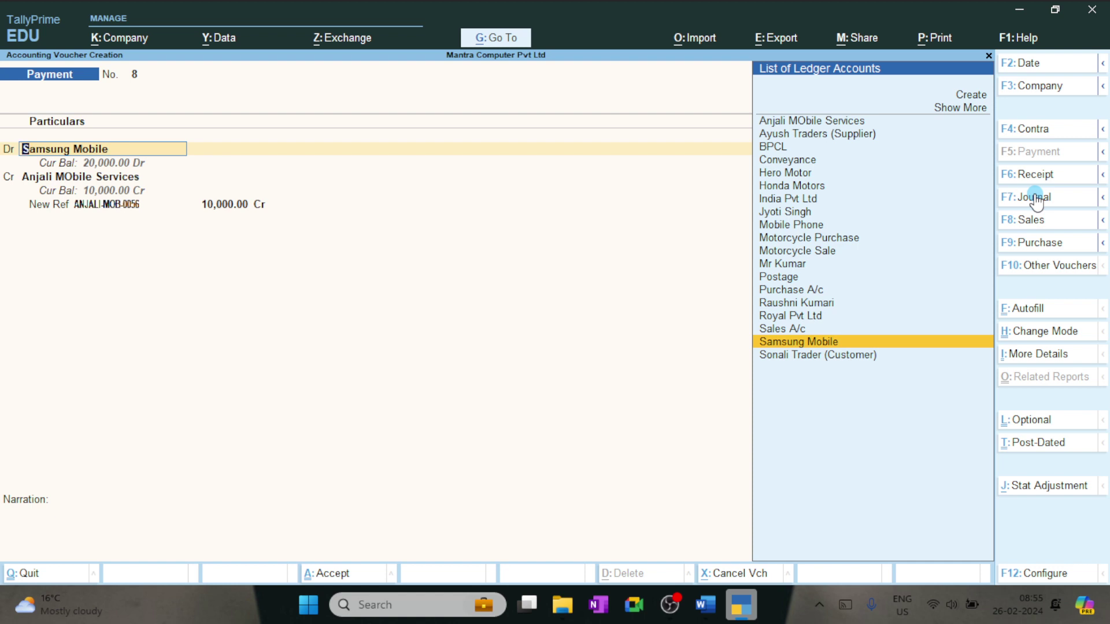
Step: Change the voucher type to Journal and save it with Samsung Mobile debited and Anjali MObile Services credited 10,000
left_click(1036, 200)
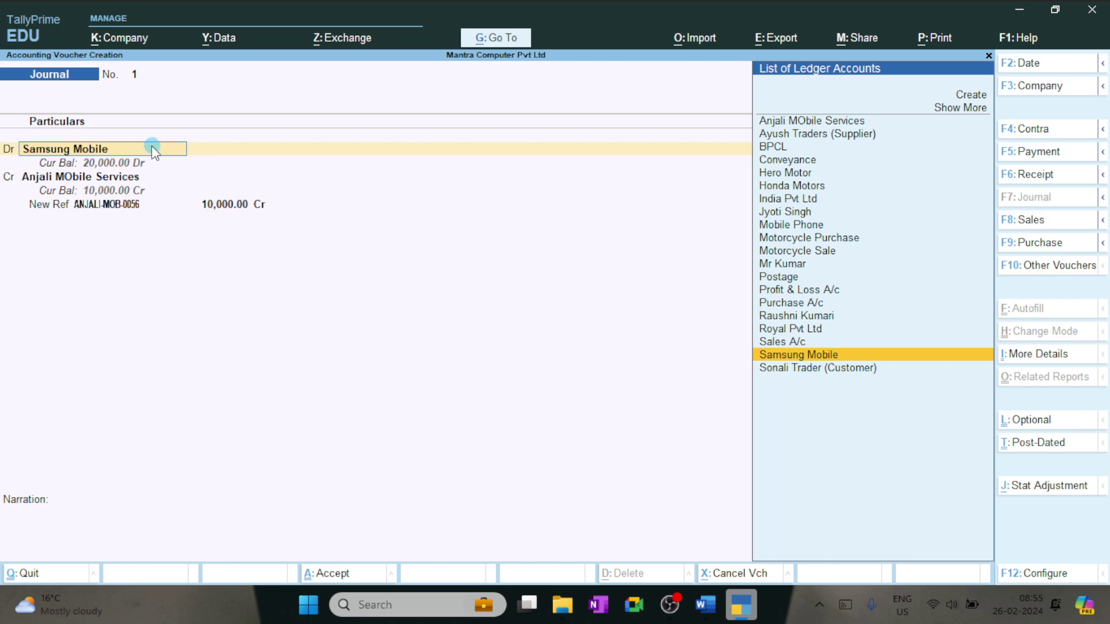
key("Return")
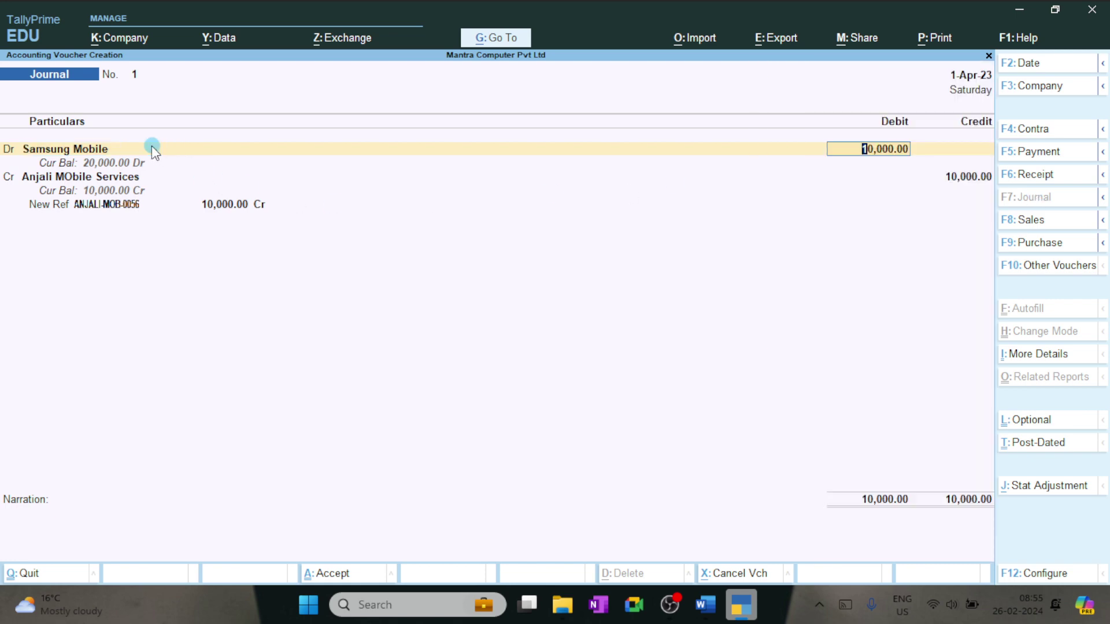
key("Return")
key("Return")
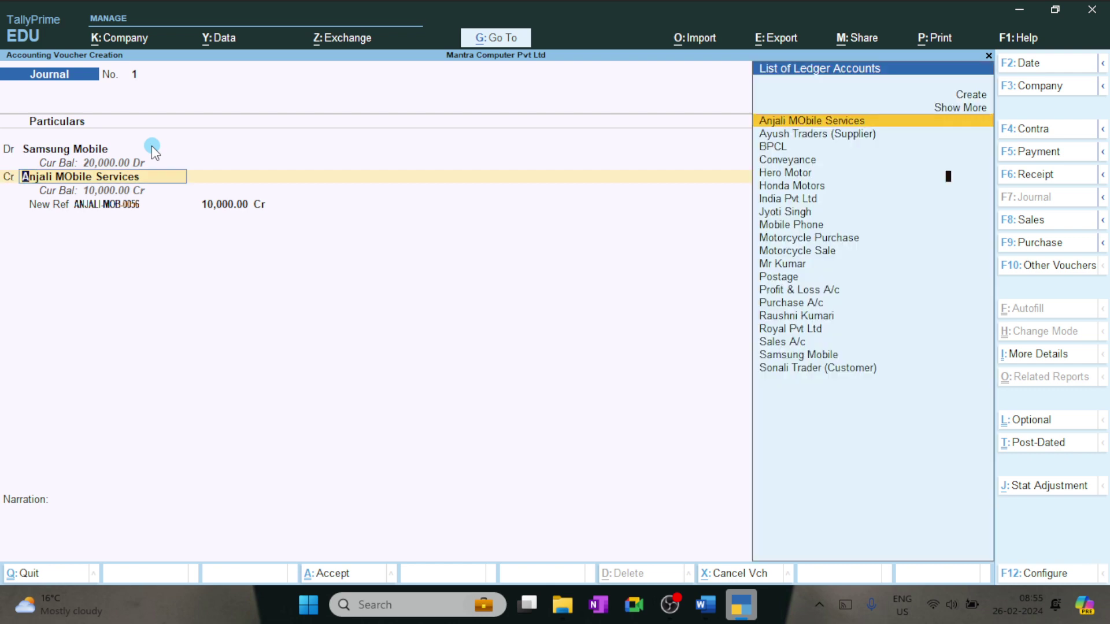
key("Return")
key("Return")
key("Return")
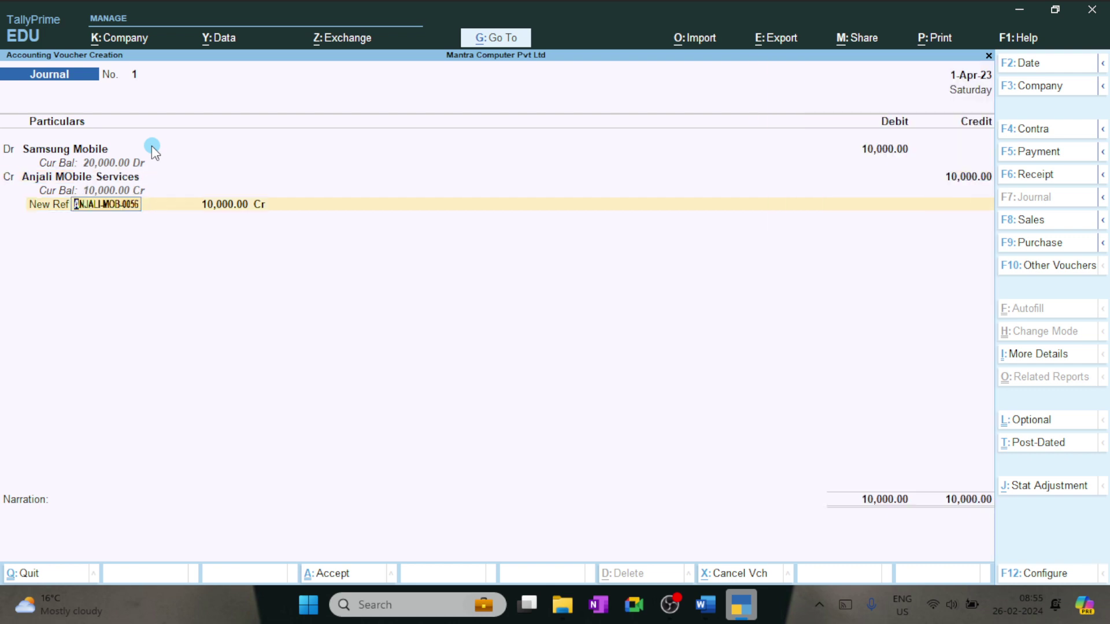
key("Return")
key("Return")
key("Return")
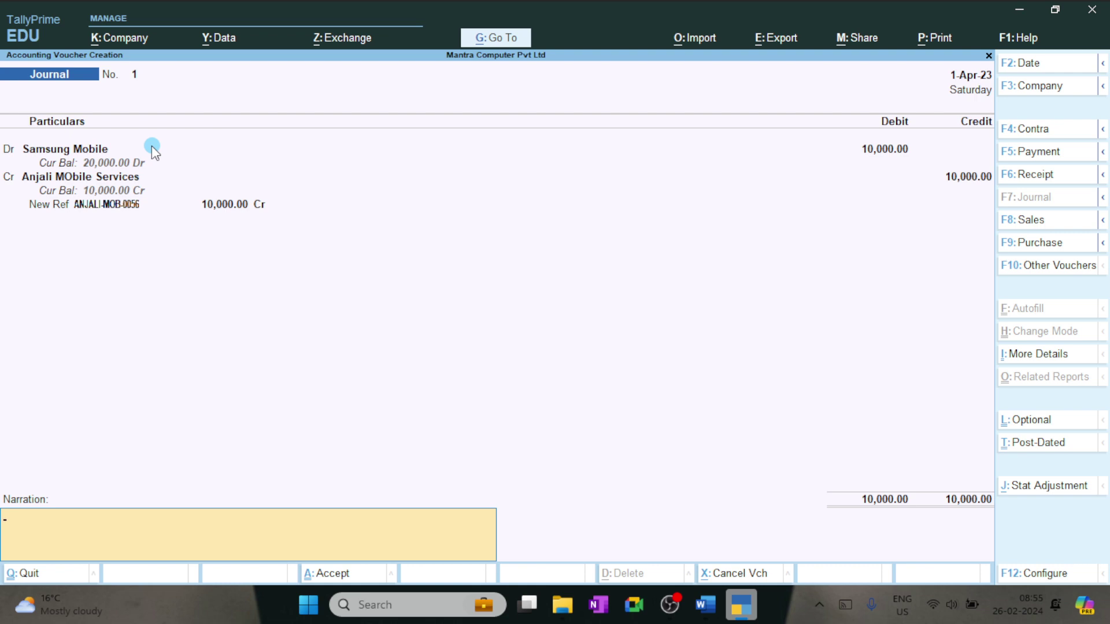
key("Return")
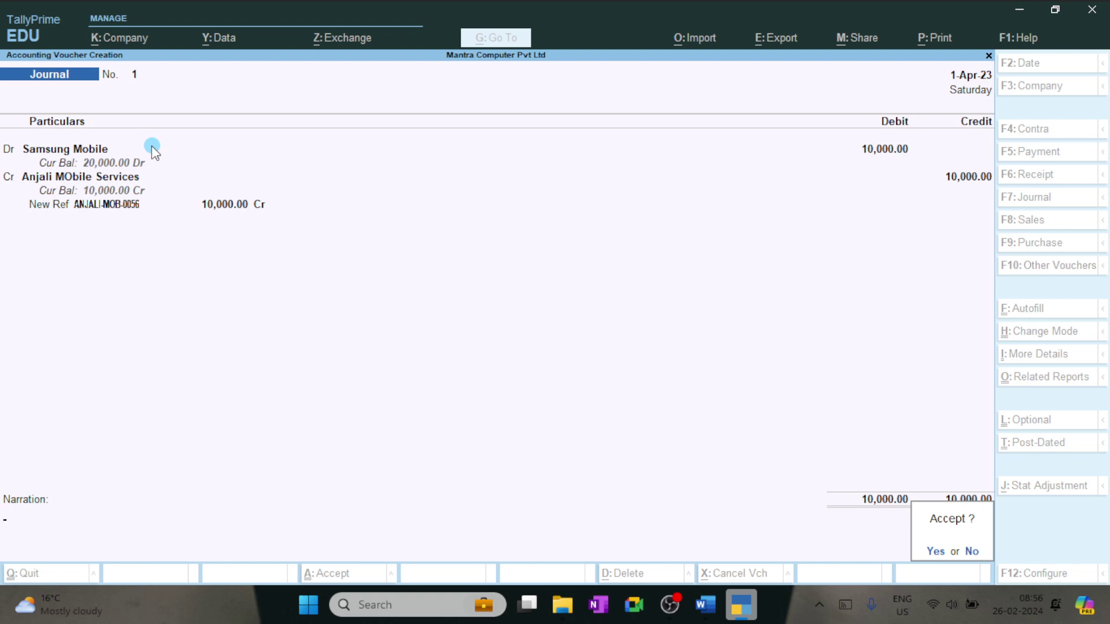
key("Return")
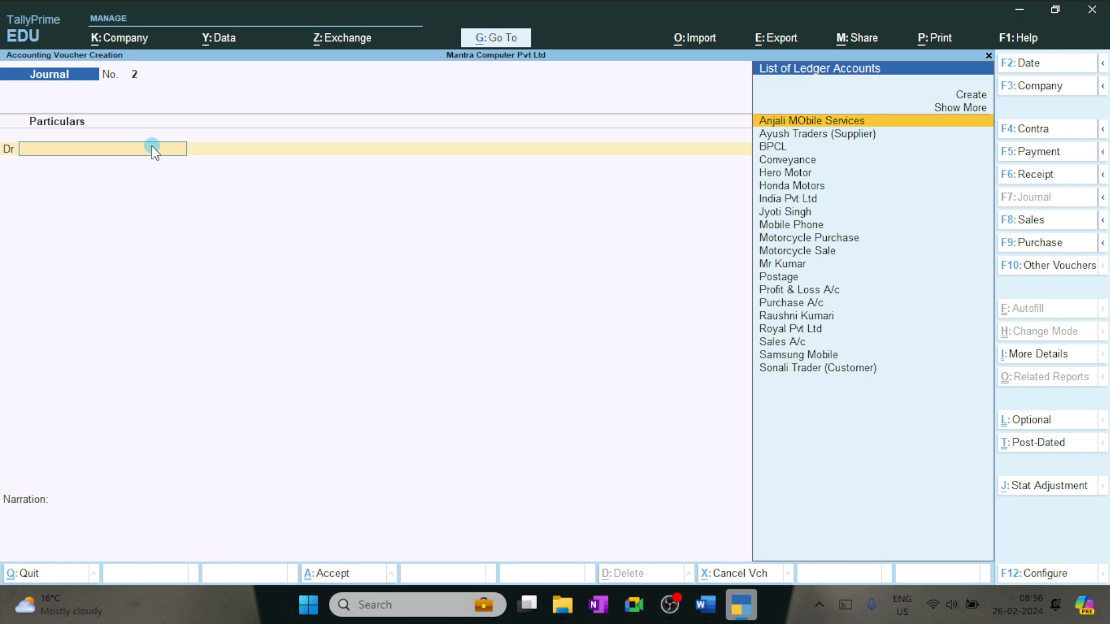
Step: Switch to the Word document and set the voucher type of exercise Q3 to Journal
key("alt+Tab")
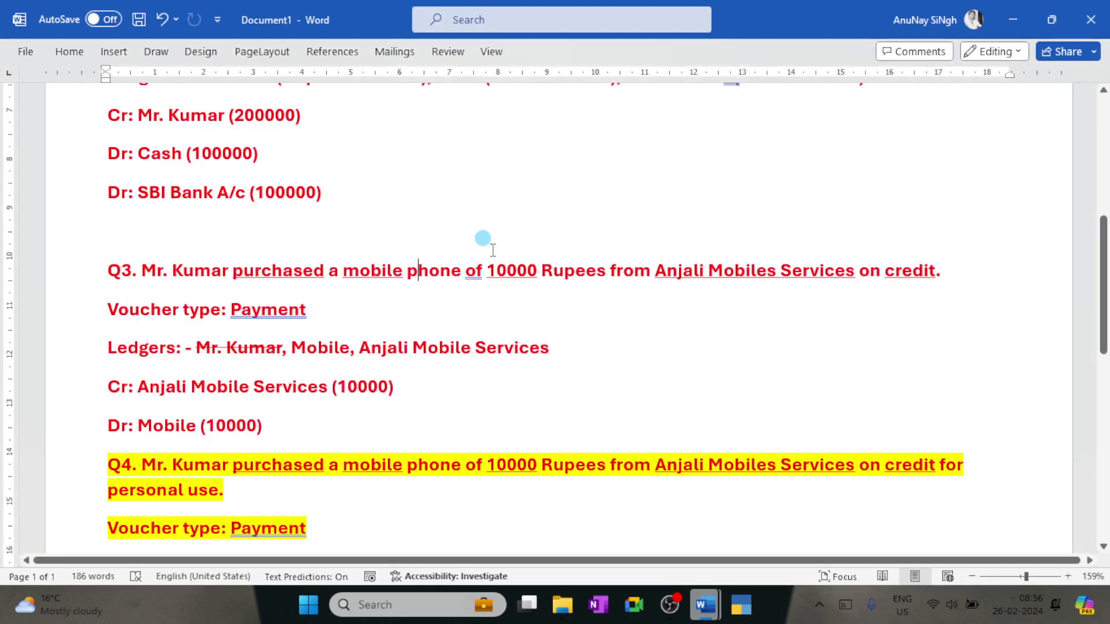
scroll(520, 299, "down", 3)
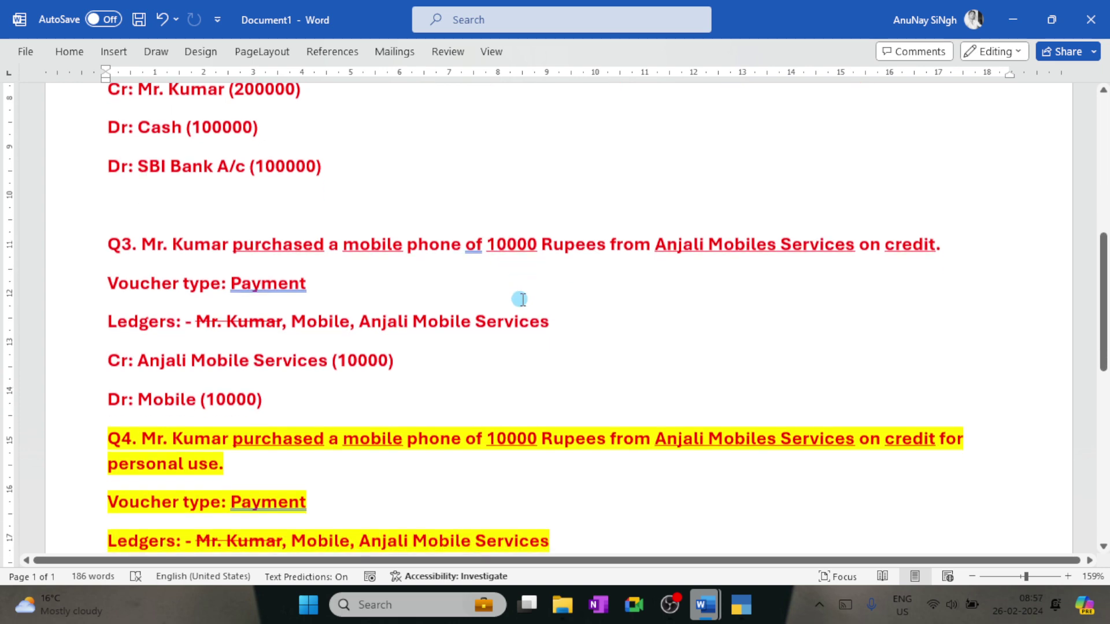
scroll(520, 299, "up", 1)
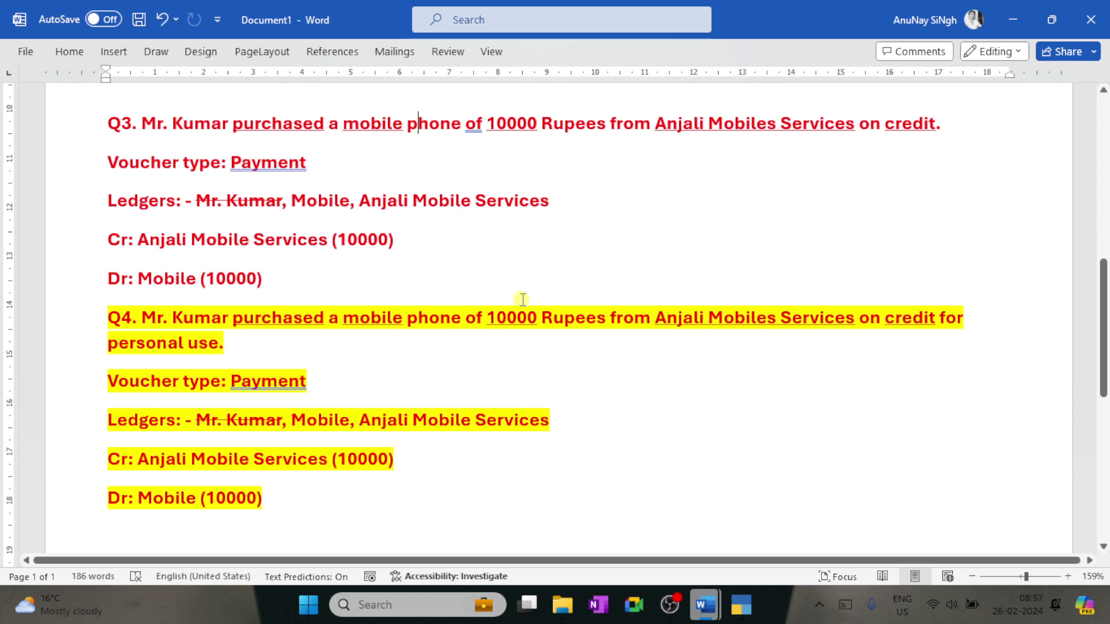
left_click(522, 299)
left_click_drag(238, 357, 110, 321)
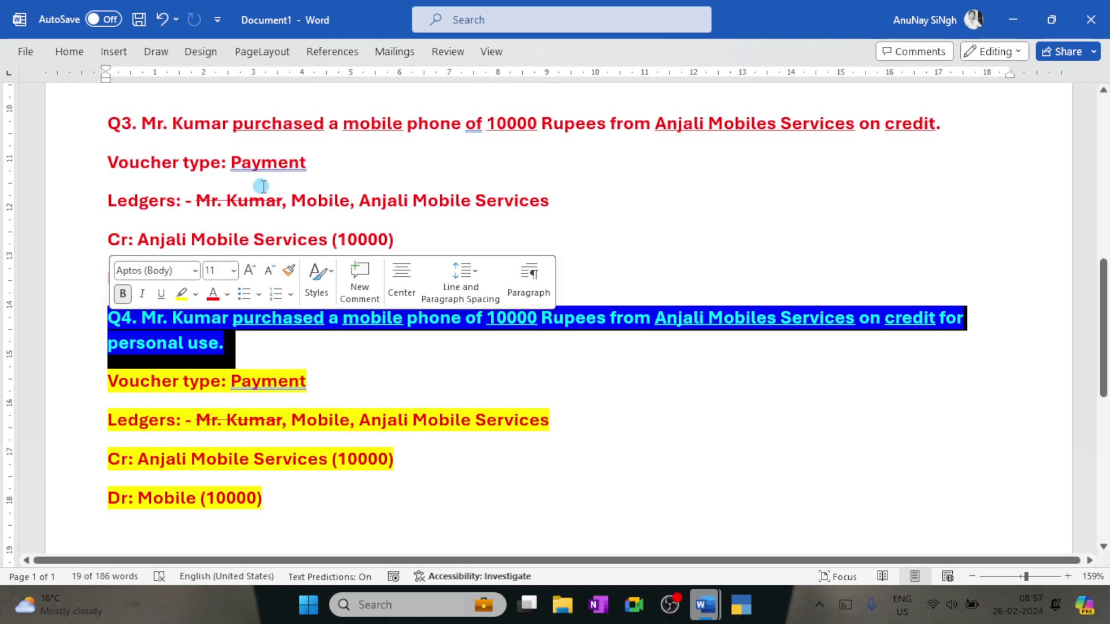
double_click(261, 169)
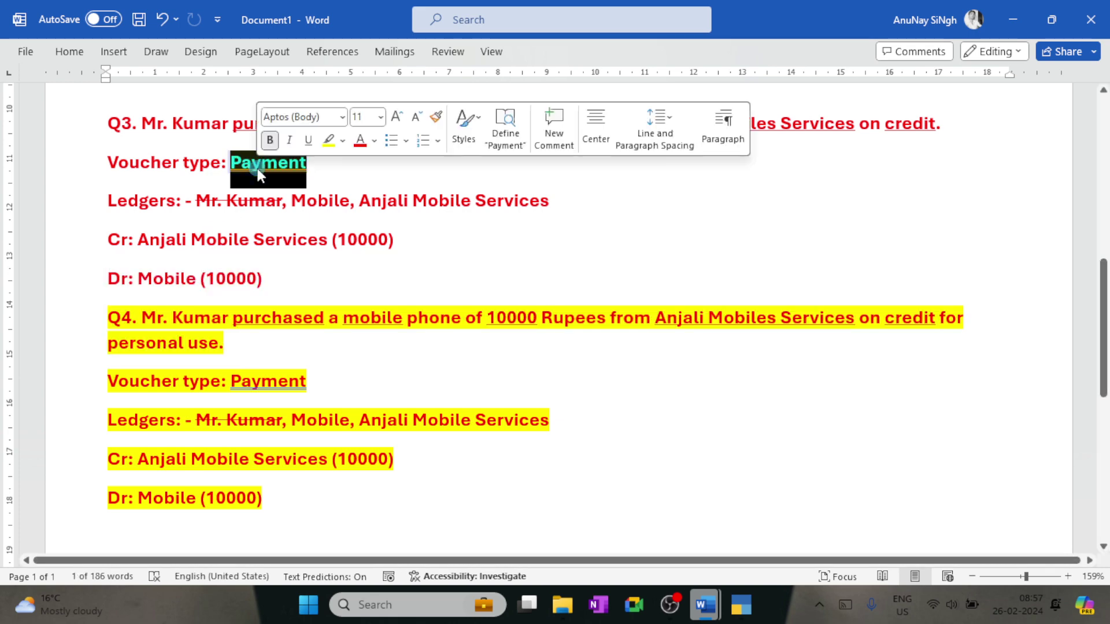
type("Journal")
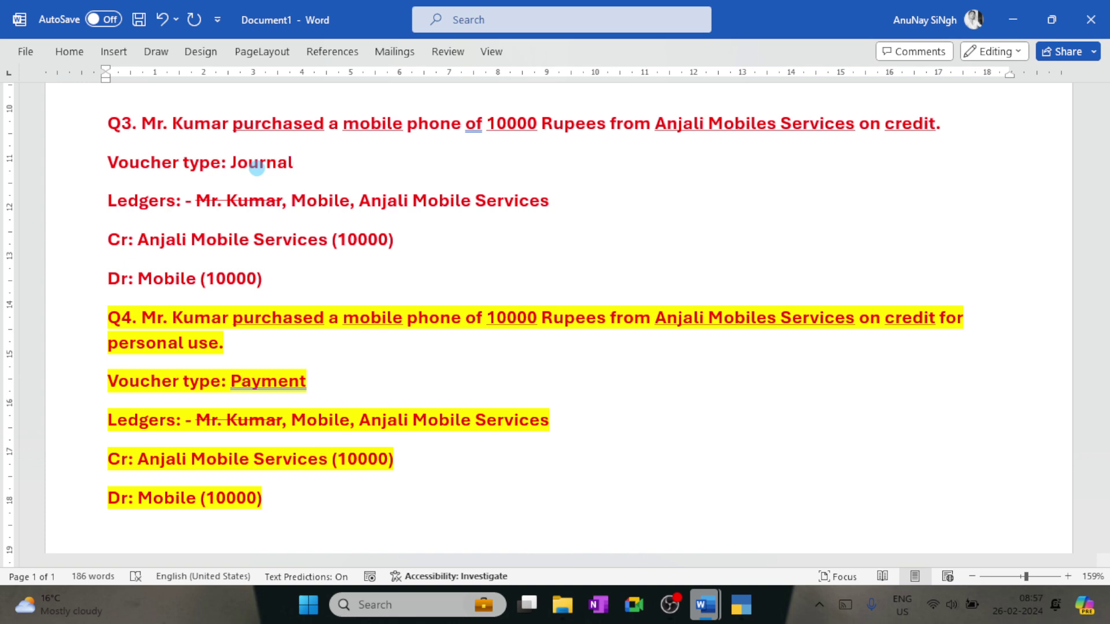
Step: Examine the voucher types, ledgers and debit and credit lines of exercises Q1 to Q3
scroll(257, 167, "up", 3)
scroll(257, 167, "up", 3)
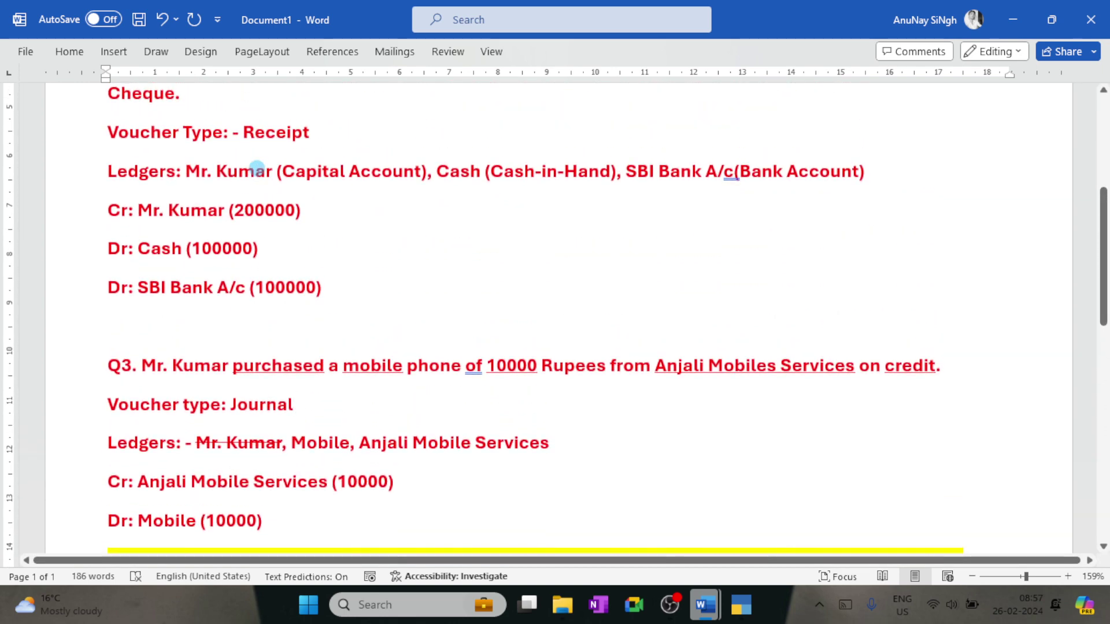
scroll(257, 167, "up", 2)
scroll(257, 167, "down", 6)
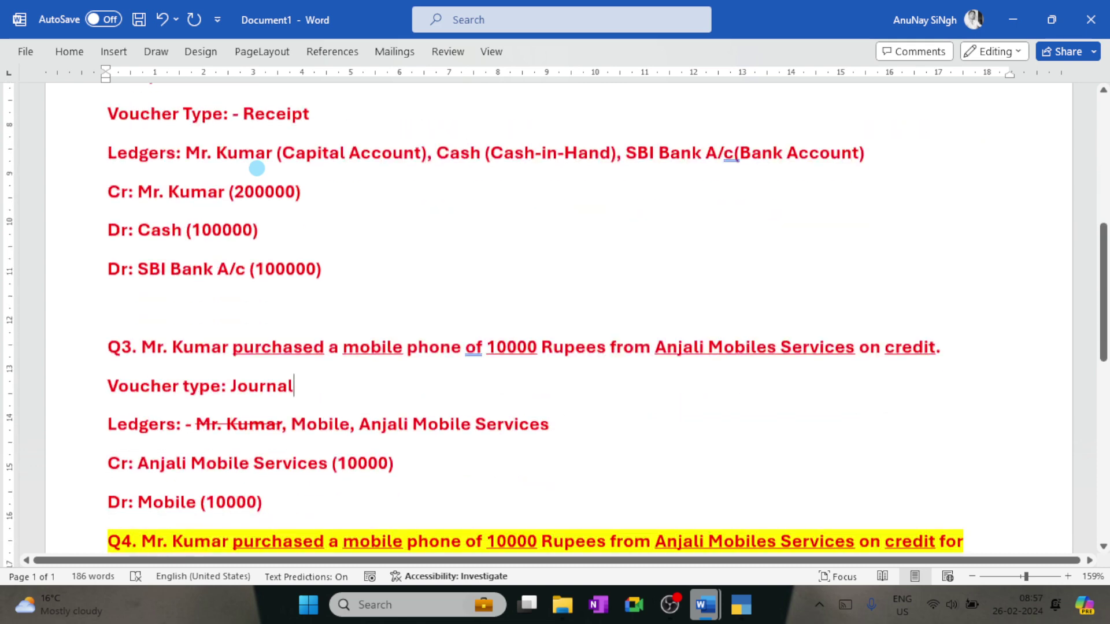
scroll(256, 167, "up", 15)
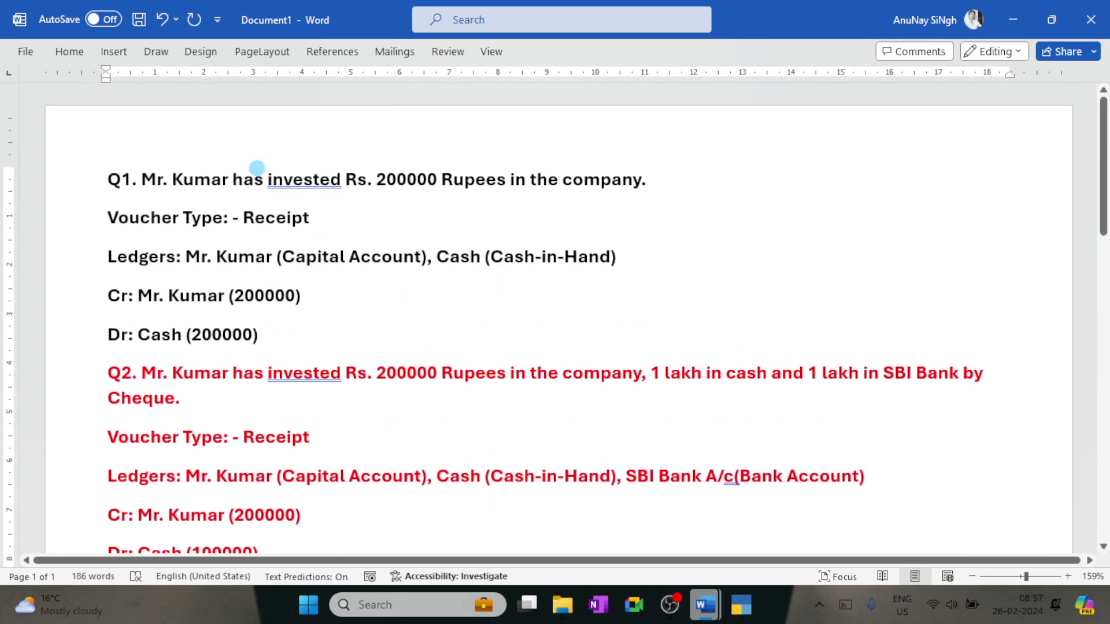
scroll(257, 167, "down", 3)
scroll(257, 167, "up", 3)
scroll(257, 167, "down", 5)
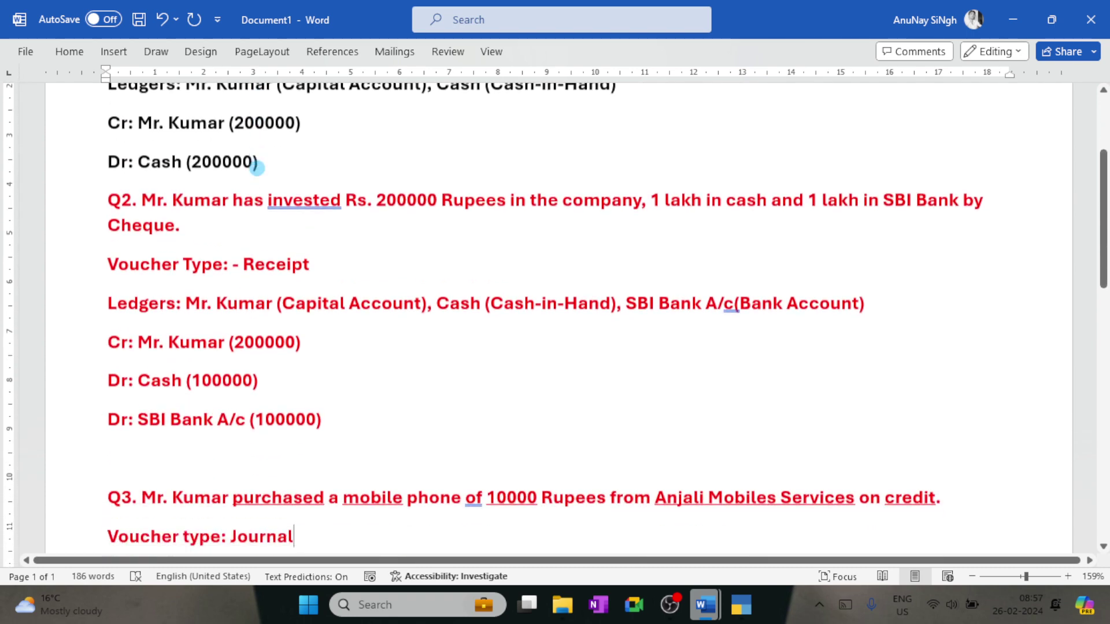
scroll(256, 167, "down", 5)
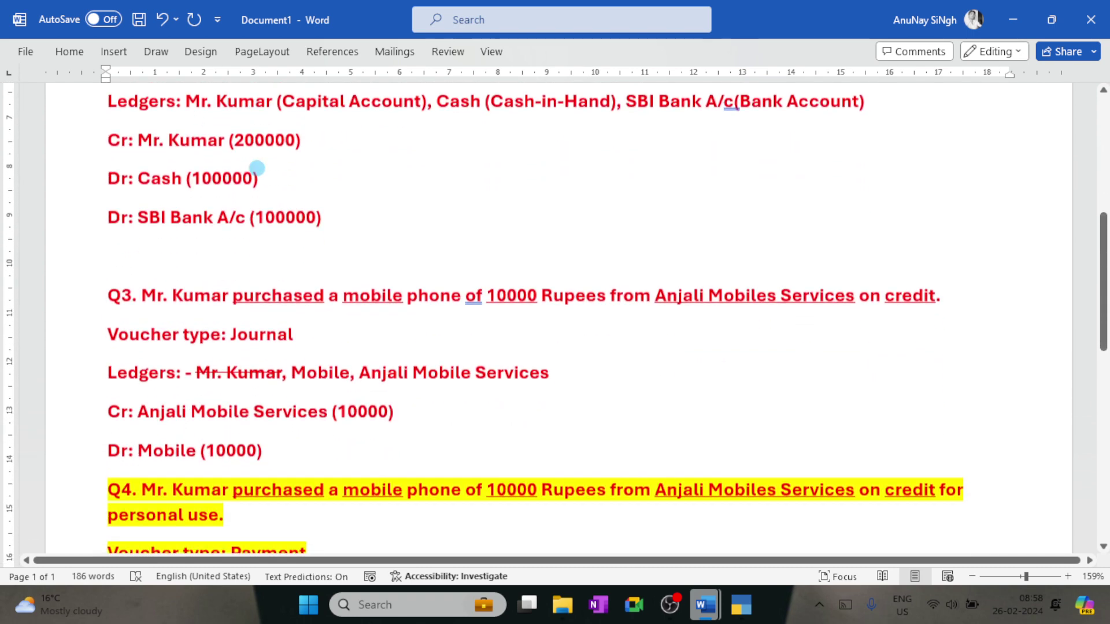
scroll(257, 168, "down", 1)
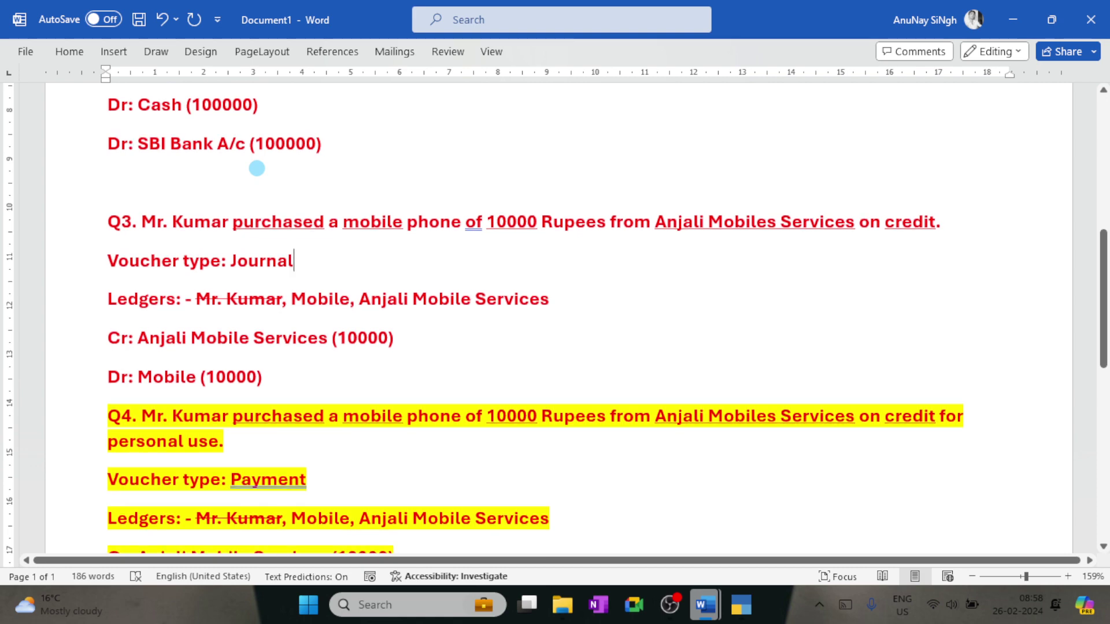
Step: Change the voucher type of exercise Q4 to Journal
scroll(257, 168, "down", 5)
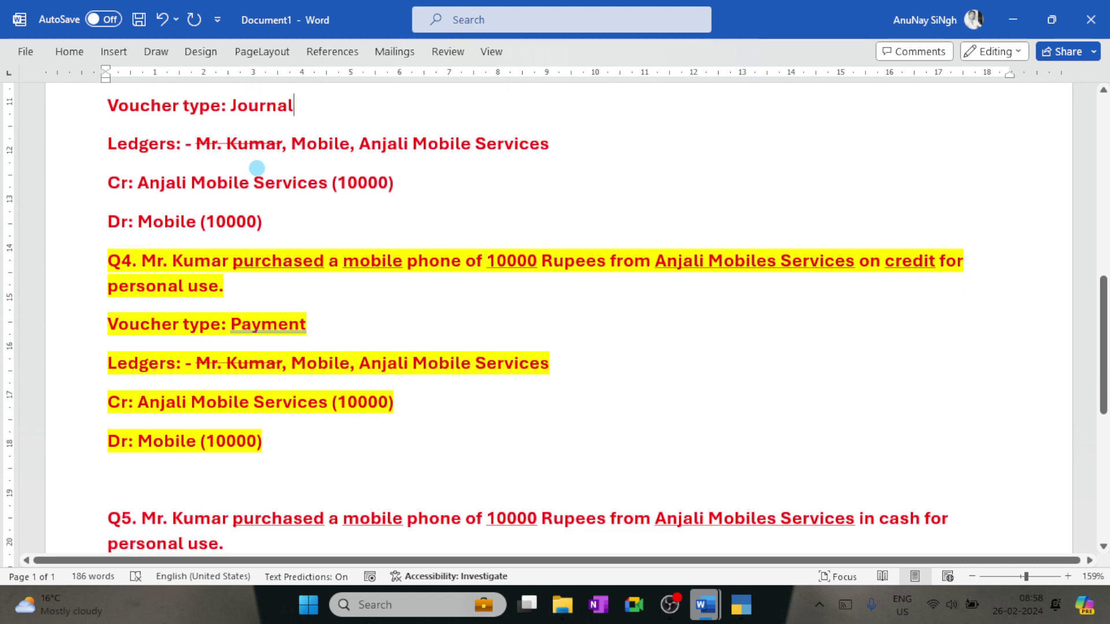
left_click(269, 333)
double_click(269, 327)
type("Jou")
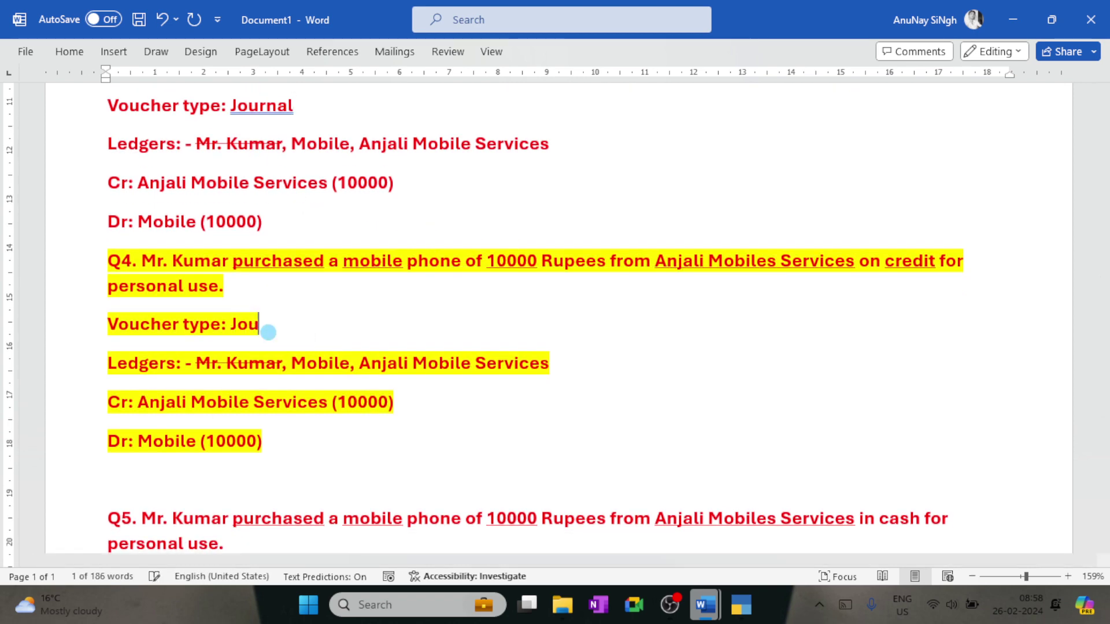
type("rnal")
Step: Add a full stop after Payment in the voucher type line of exercise Q5
scroll(268, 333, "down", 3)
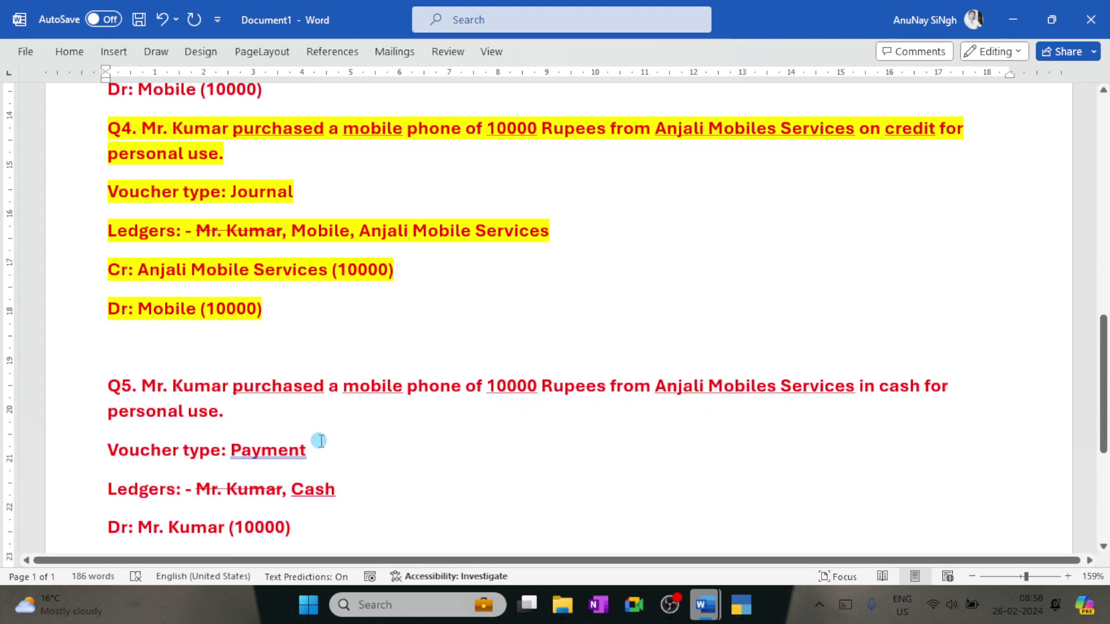
double_click(296, 451)
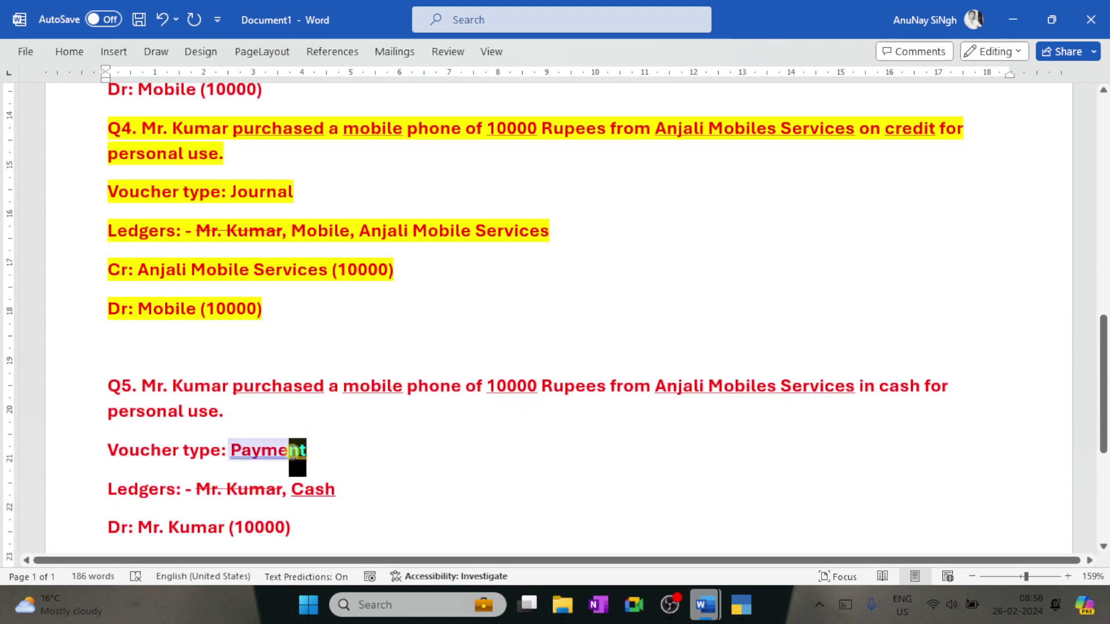
left_click(313, 457)
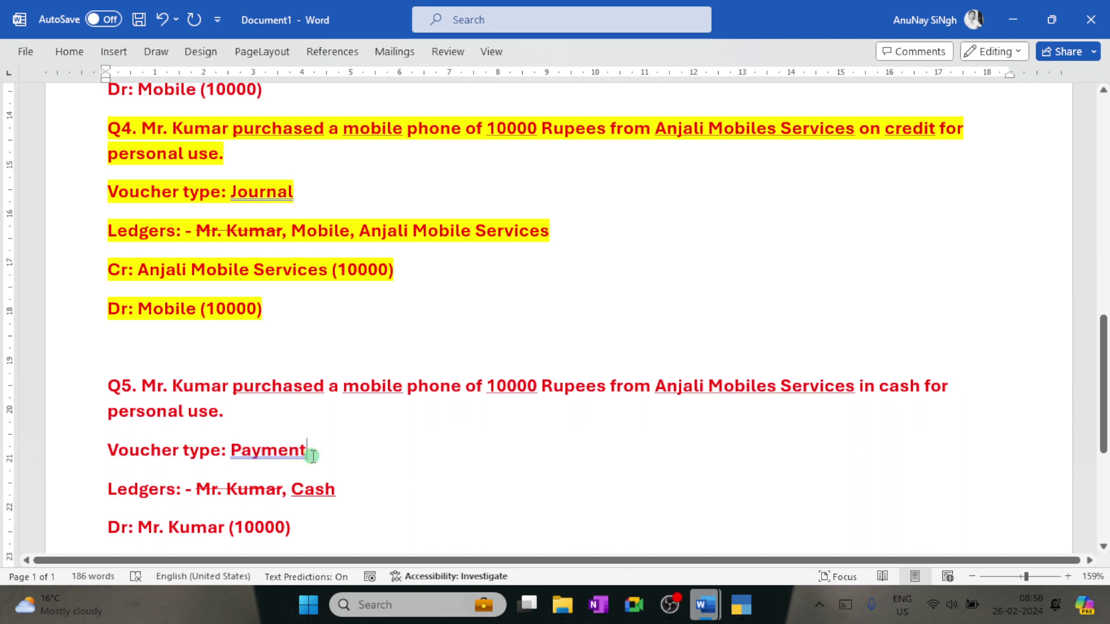
type(".")
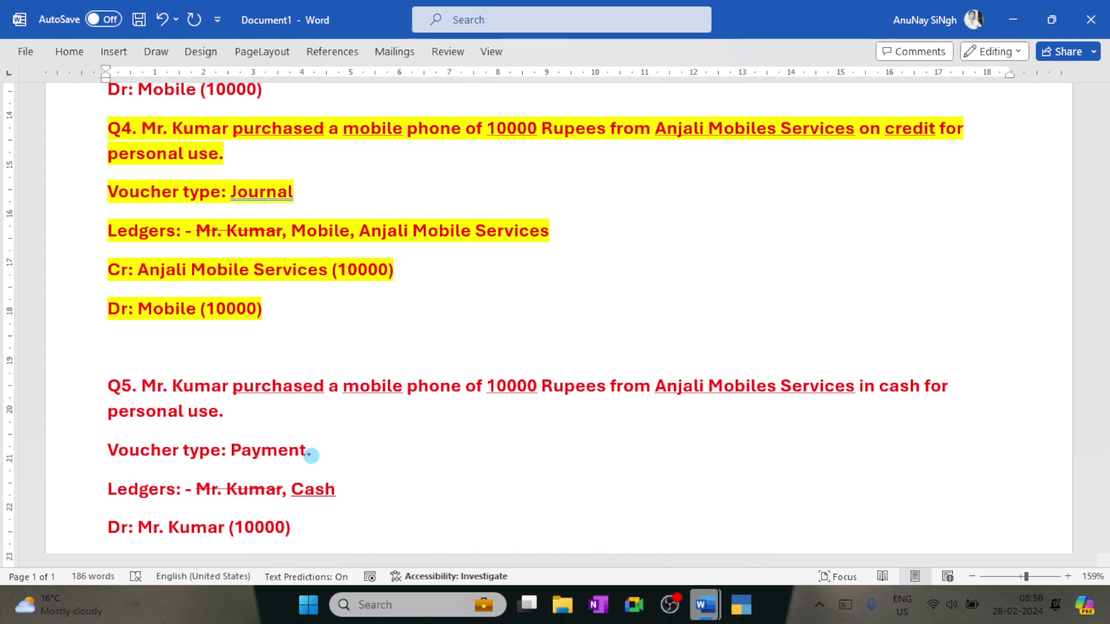
Step: Examine exercise Q5's cash purchase for personal use and its voucher type, comparing it with exercises Q3 and Q4
scroll(311, 456, "down", 1)
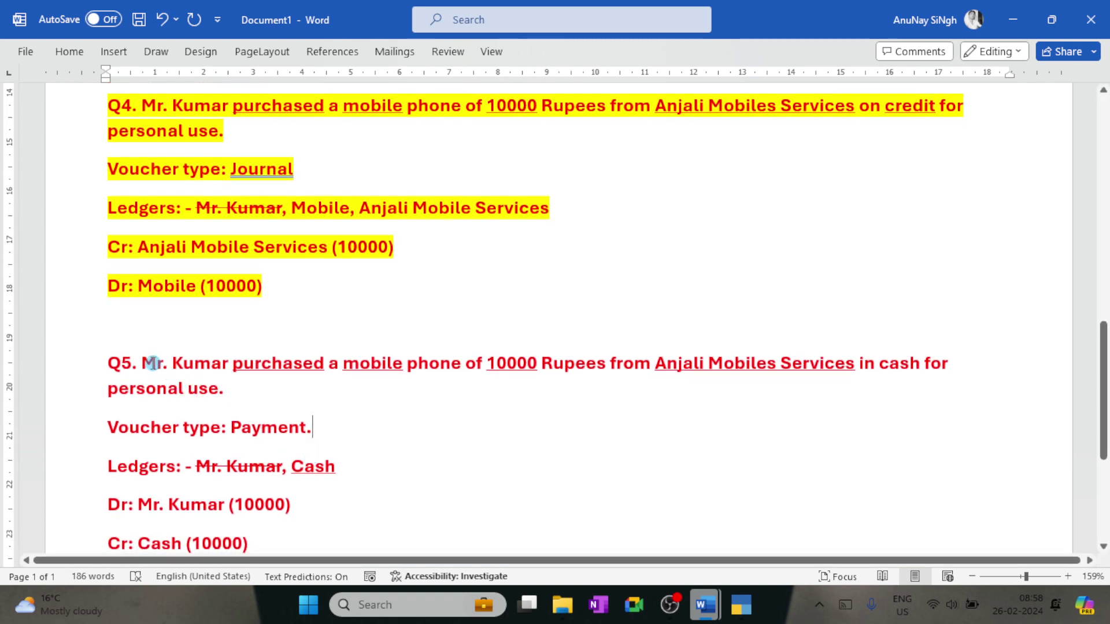
left_click_drag(142, 354, 317, 364)
left_click(312, 364)
scroll(313, 366, "up", 4)
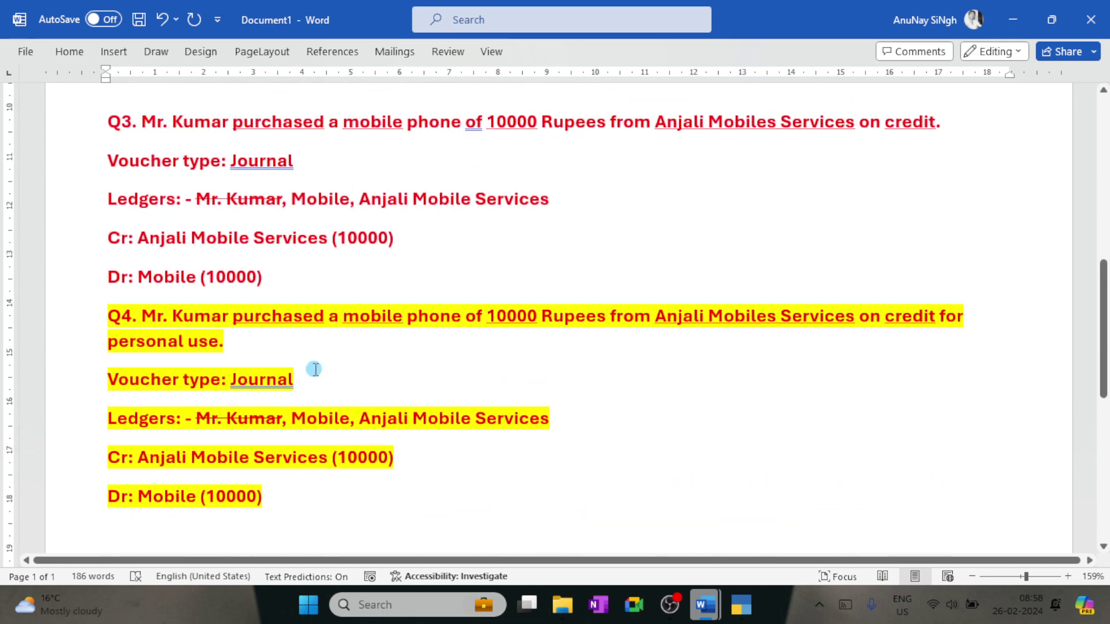
scroll(314, 368, "down", 5)
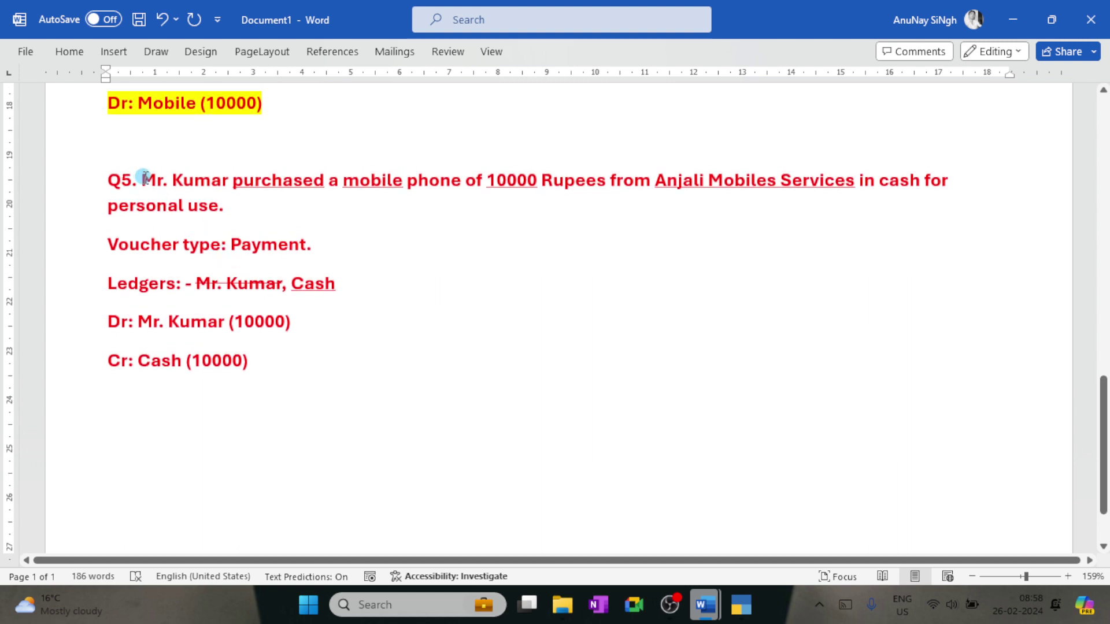
left_click_drag(141, 178, 937, 165)
left_click(364, 253)
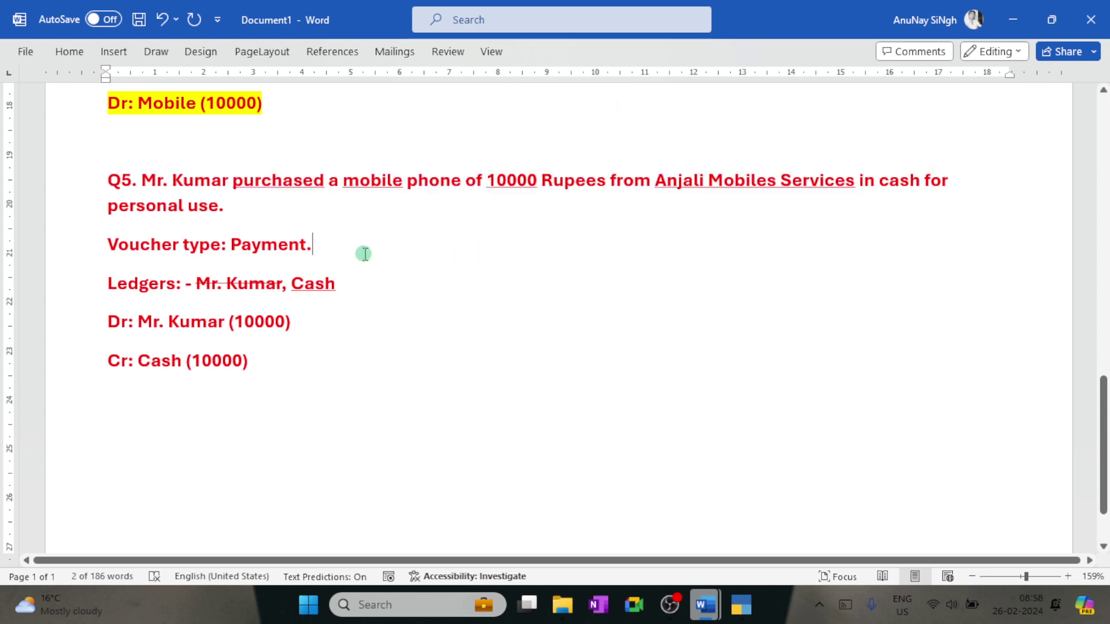
double_click(298, 246)
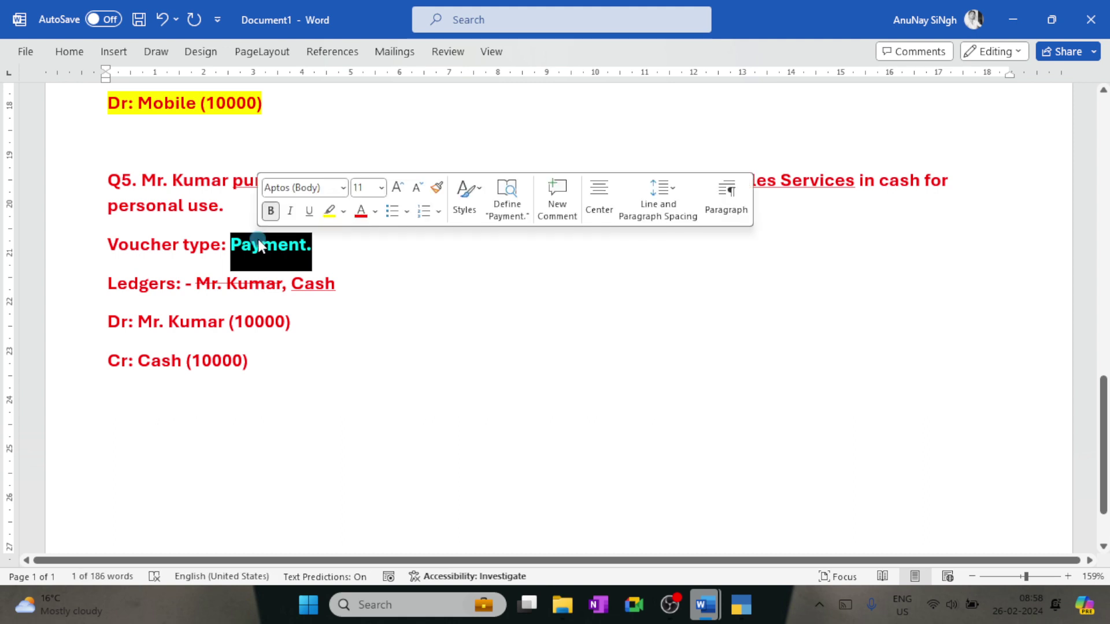
left_click(258, 245)
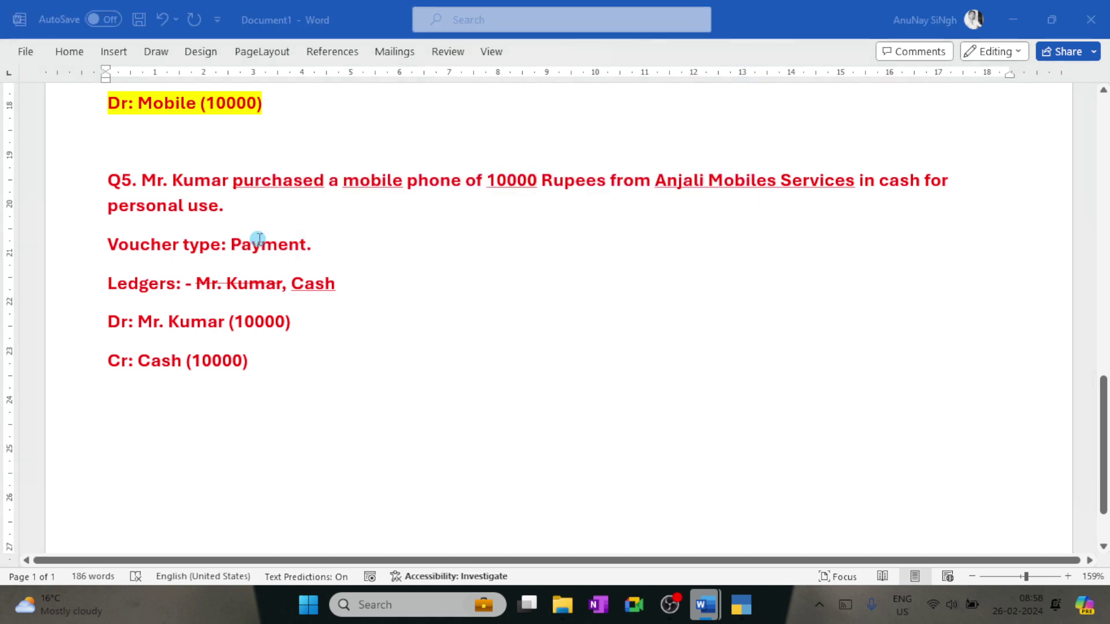
Step: Switch to TallyPrime and start a payment voucher debiting the ledger of exercise Q5's buyer with 10,000
key("alt+Tab")
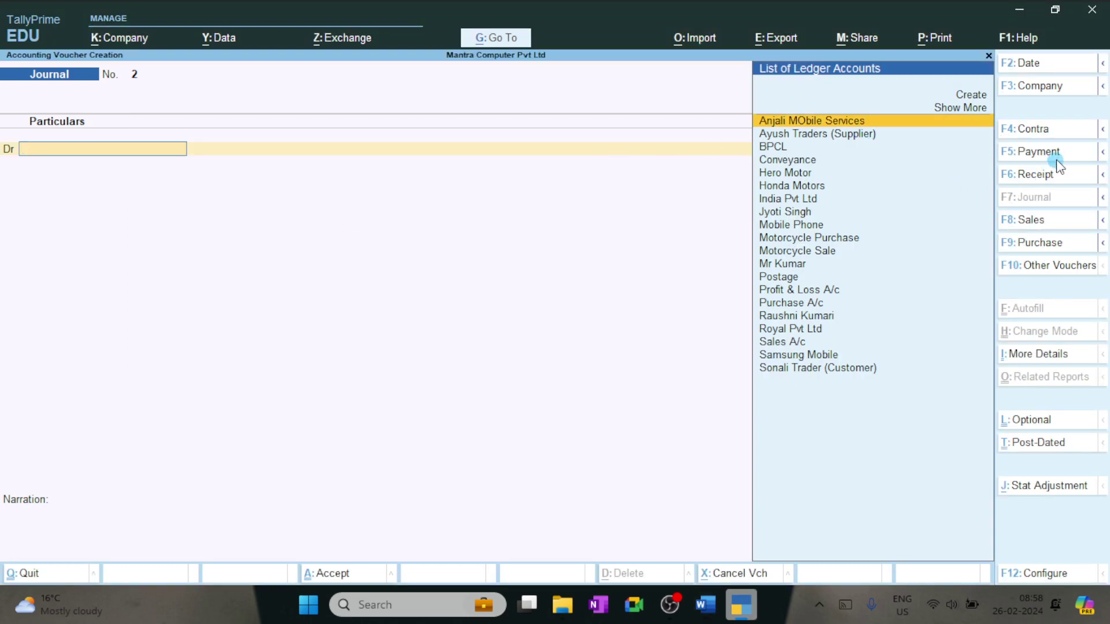
left_click(1038, 146)
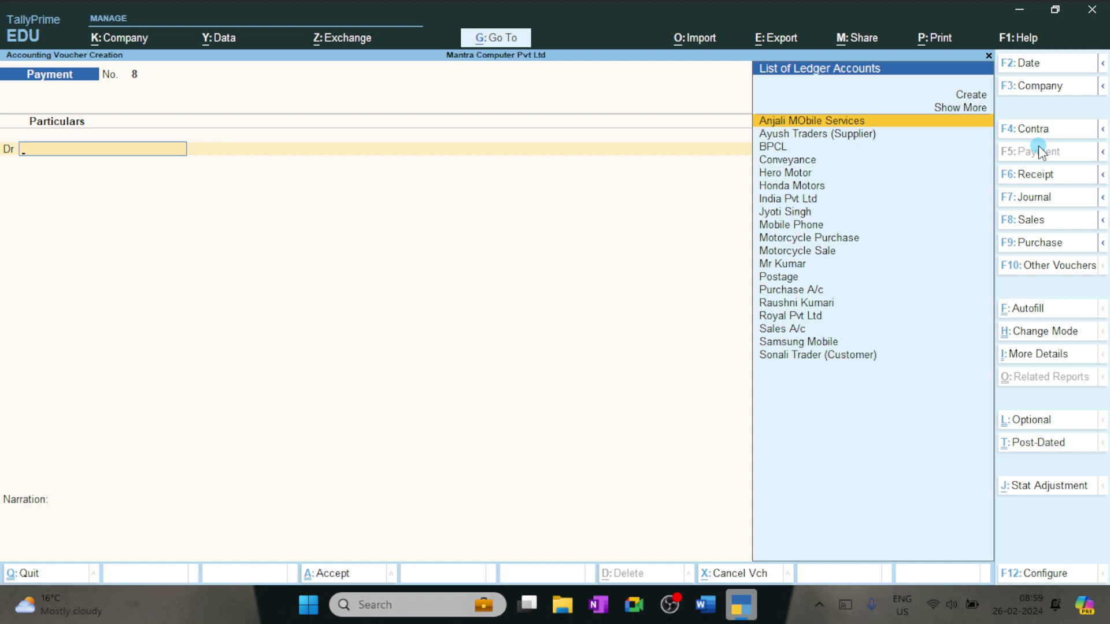
type("Mr")
key("Return")
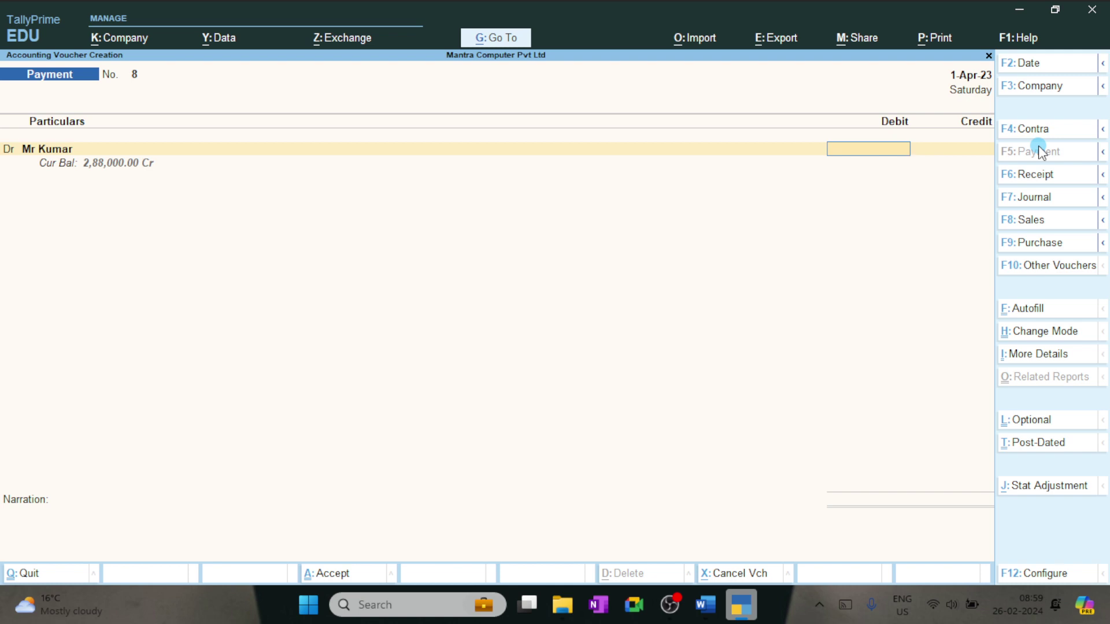
type("10,000")
key("Return")
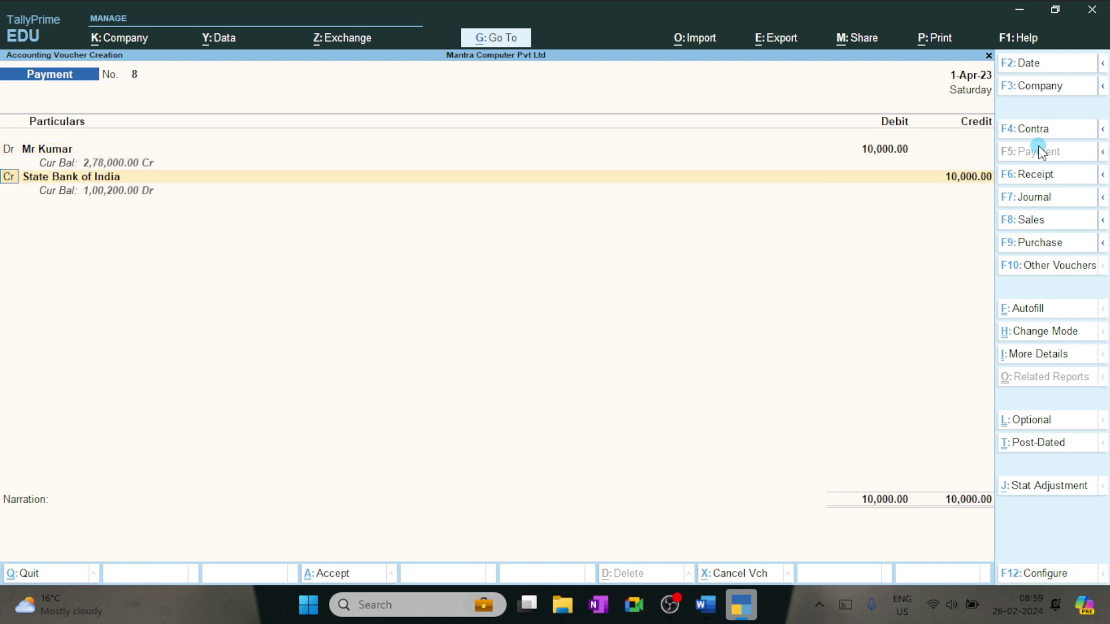
Step: Credit Cash with 10,000 in the payment voucher and save it without a narration
key("Return")
type("Ca")
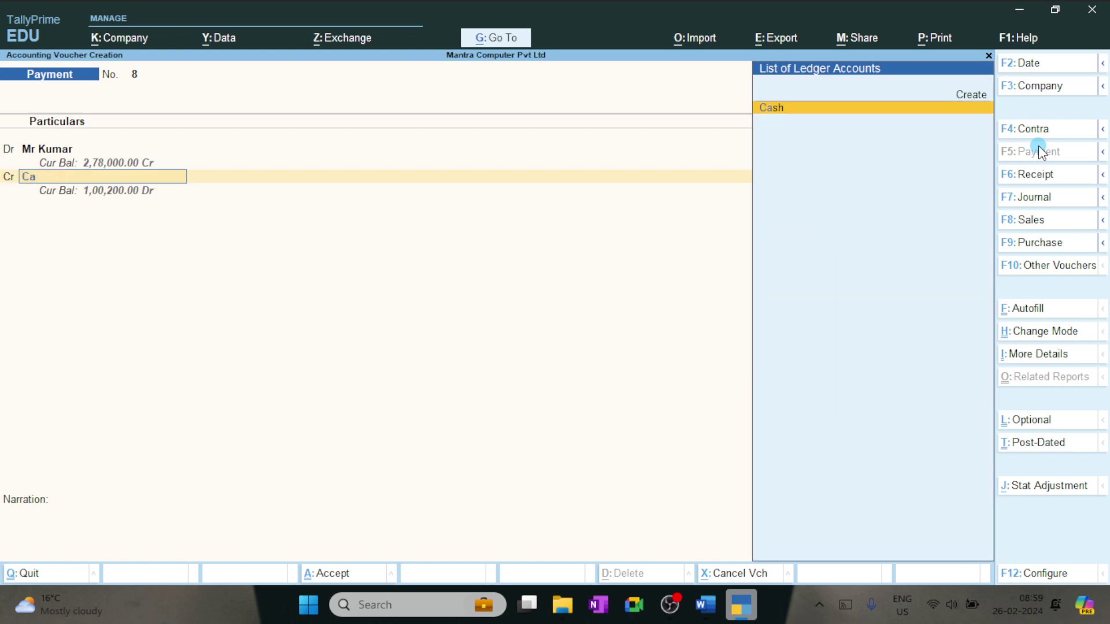
type("sh")
key("Return")
key("Return")
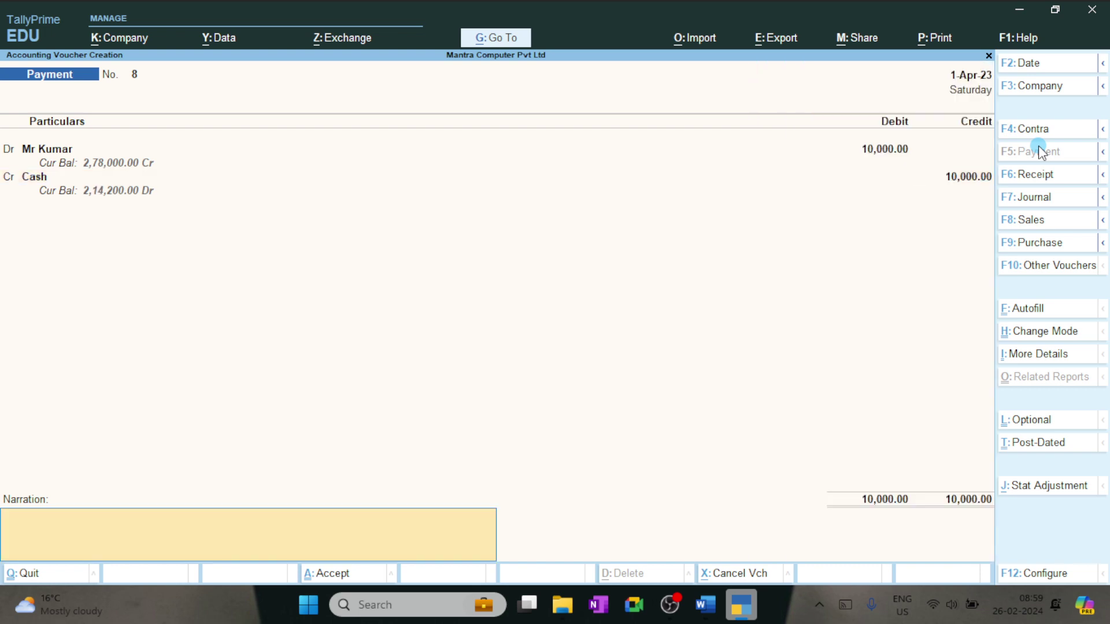
key("Return")
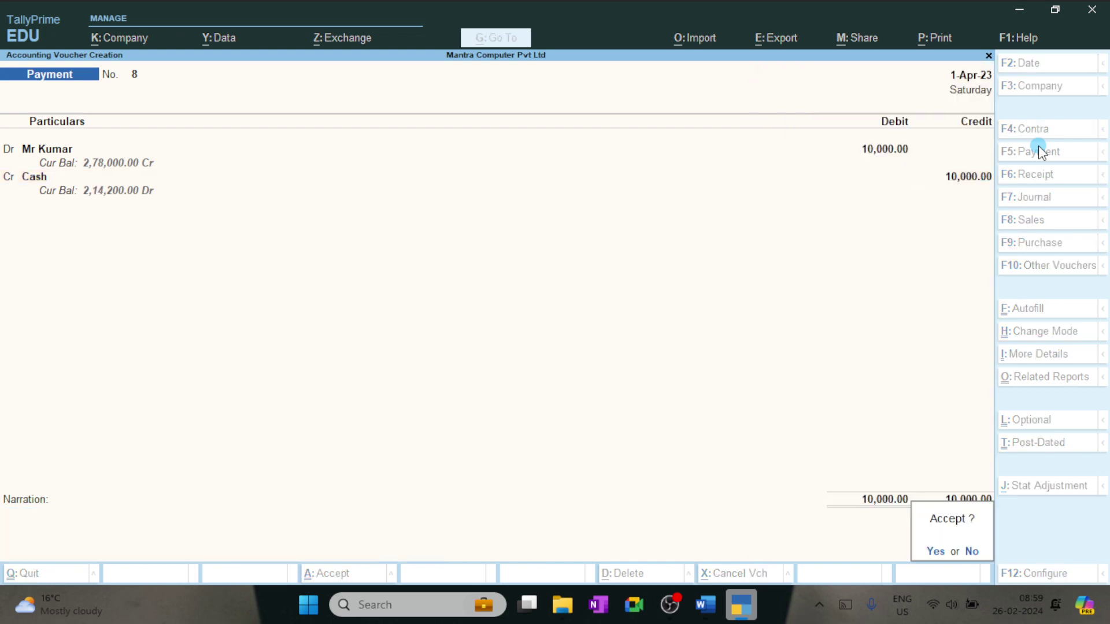
key("Return")
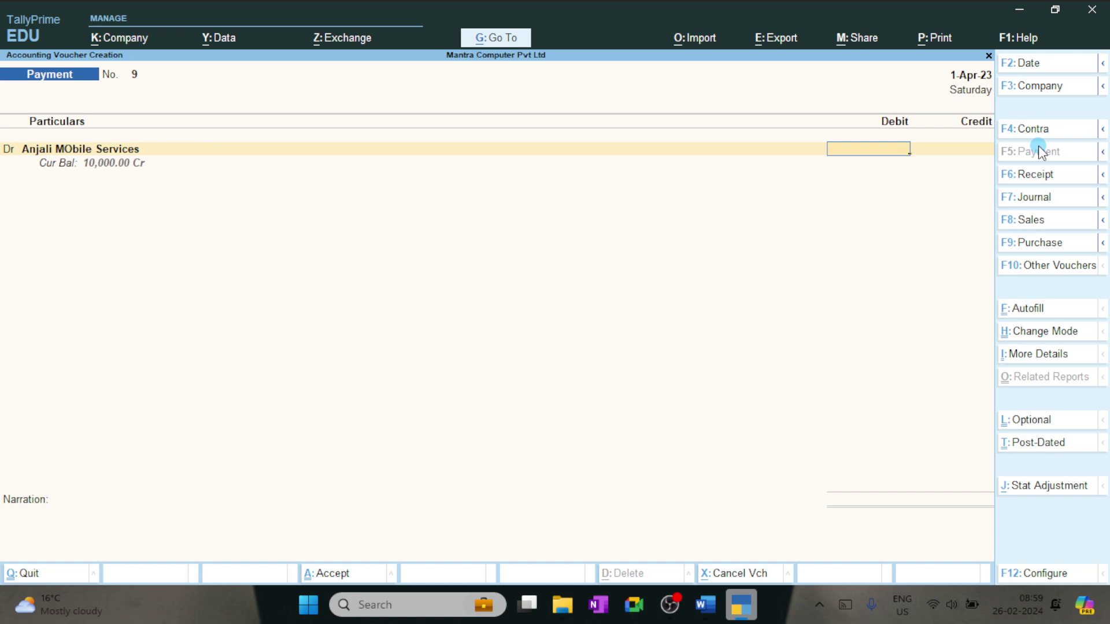
Step: Start creating a ledger named Iphone 15 Max Pro from the debit line of the new payment voucher
key("BackSpace")
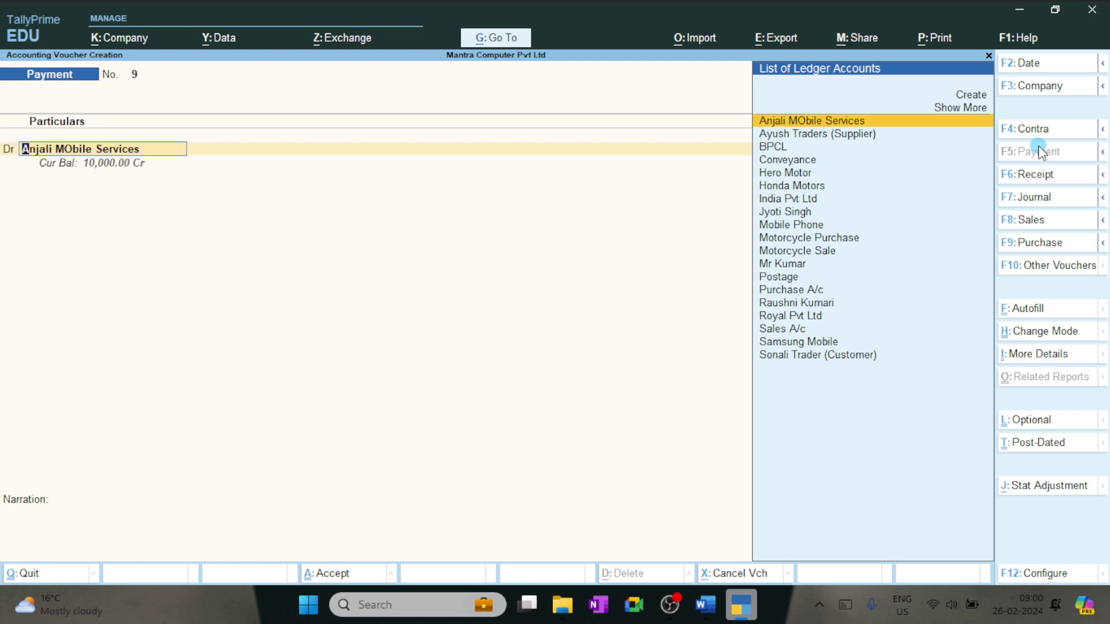
key("alt+c")
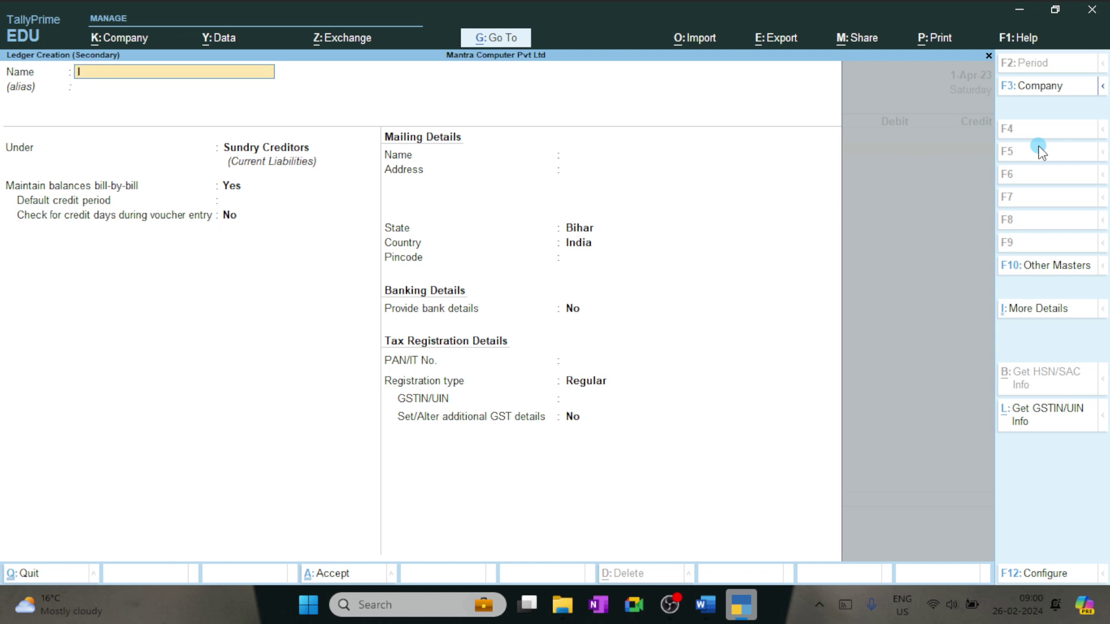
type("IPhon")
key("BackSpace")
key("BackSpace")
key("BackSpace")
key("BackSpace")
type("phone 15 Max Pro")
key("Return")
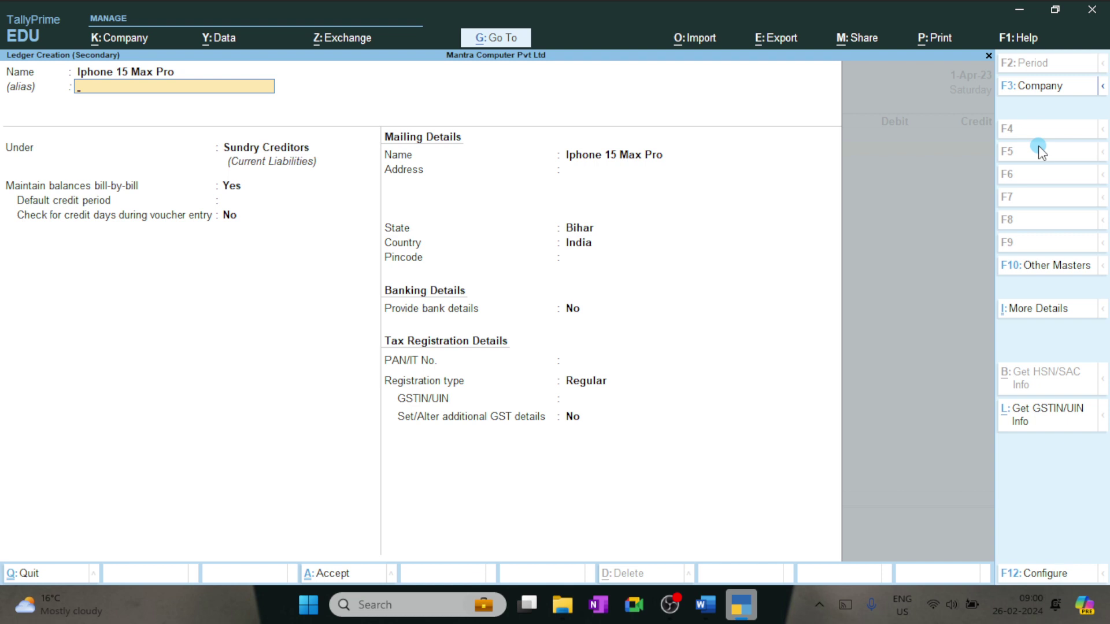
Step: Place the Iphone 15 Max Pro ledger under Indirect Expenses and save it
key("Return")
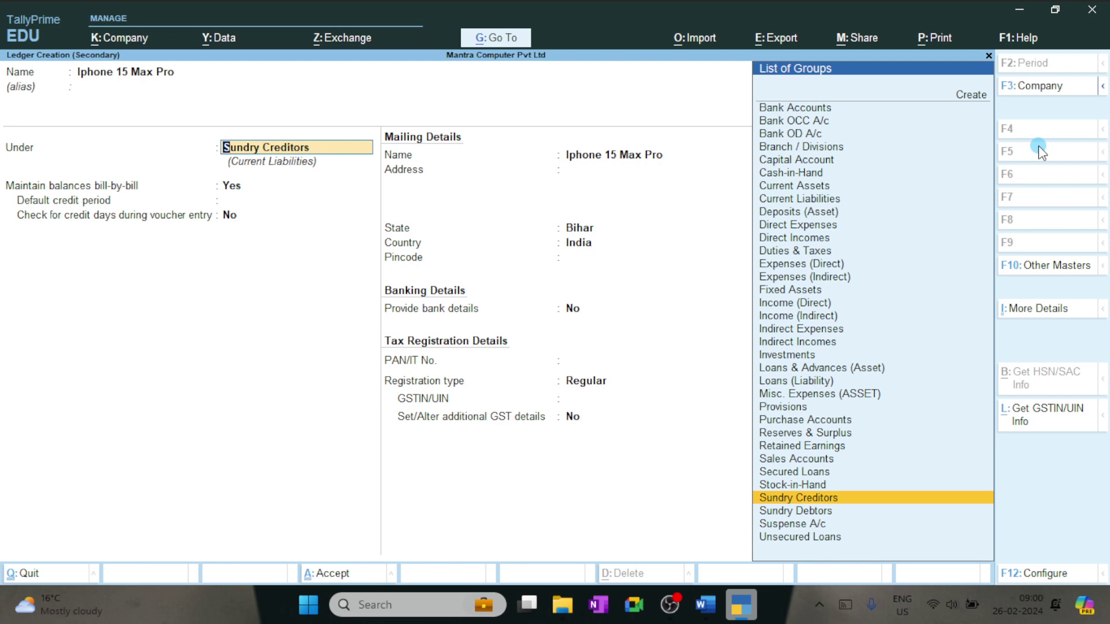
type("Stac")
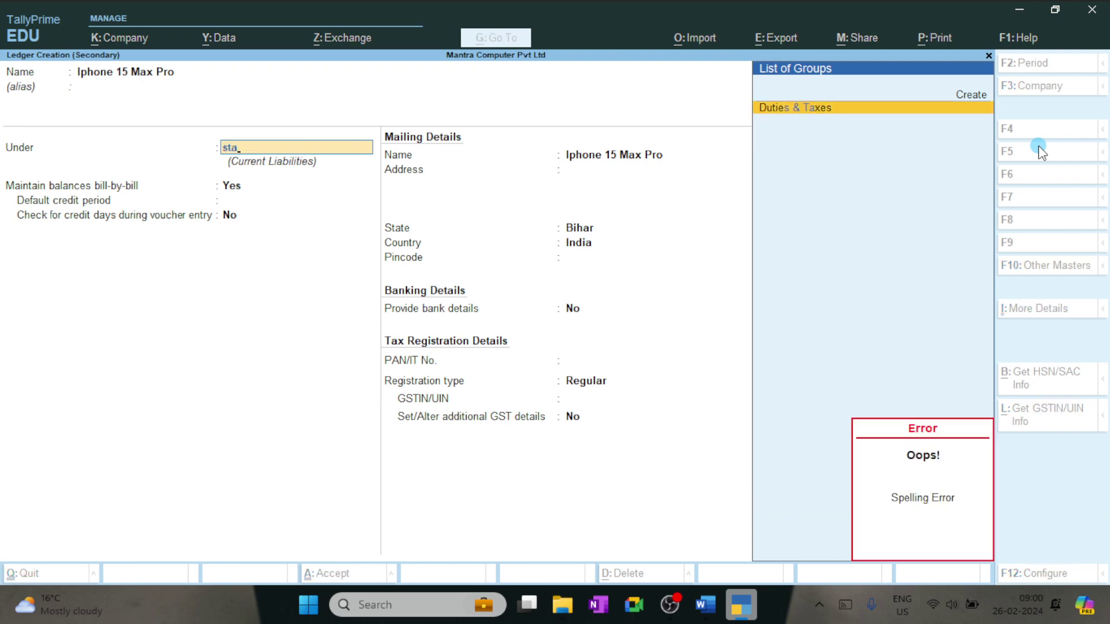
key("BackSpace")
key("BackSpace")
key("BackSpace")
type("indire")
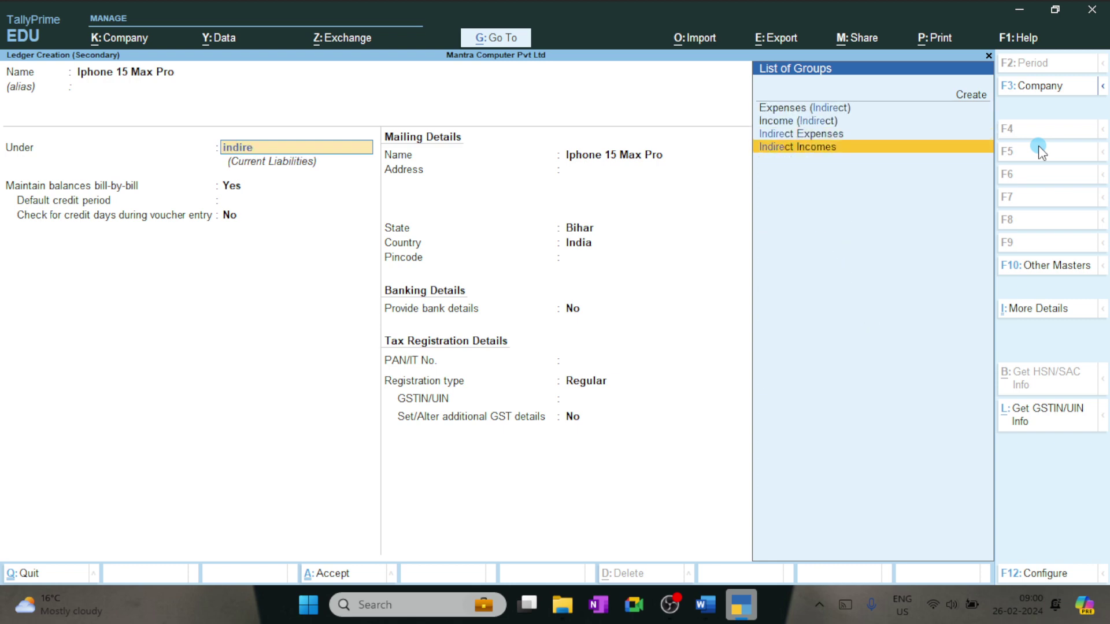
key("Up")
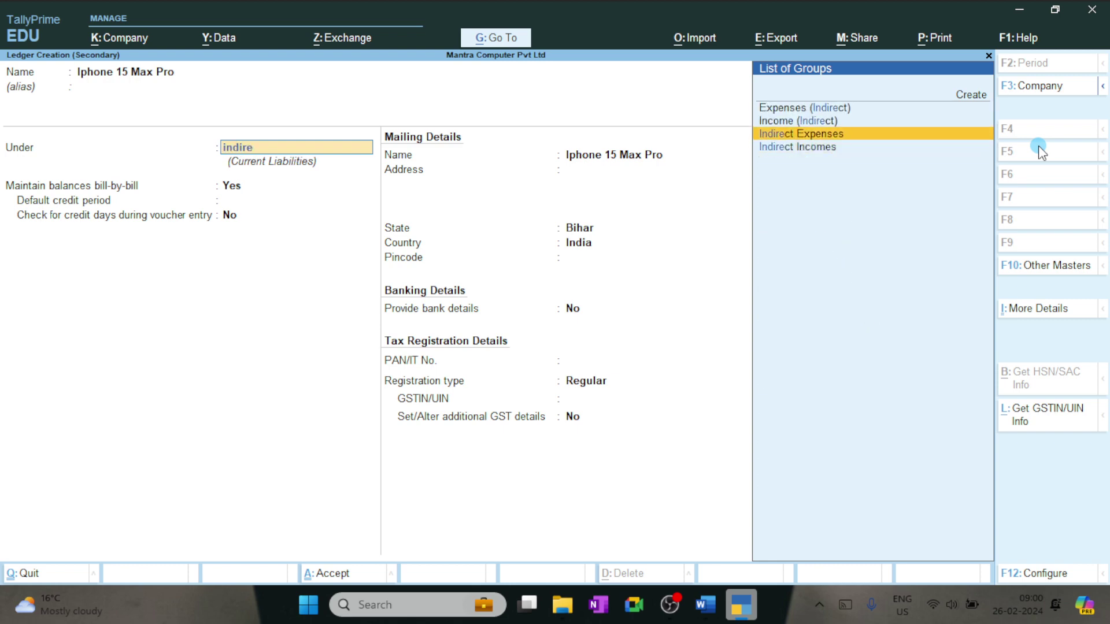
key("Return")
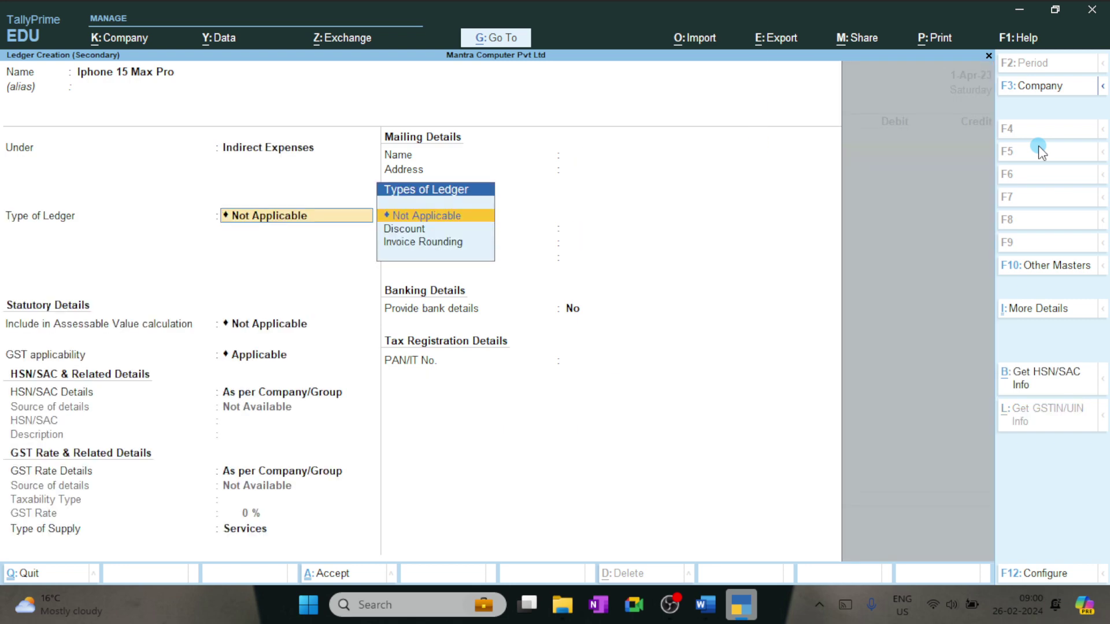
key("ctrl+a")
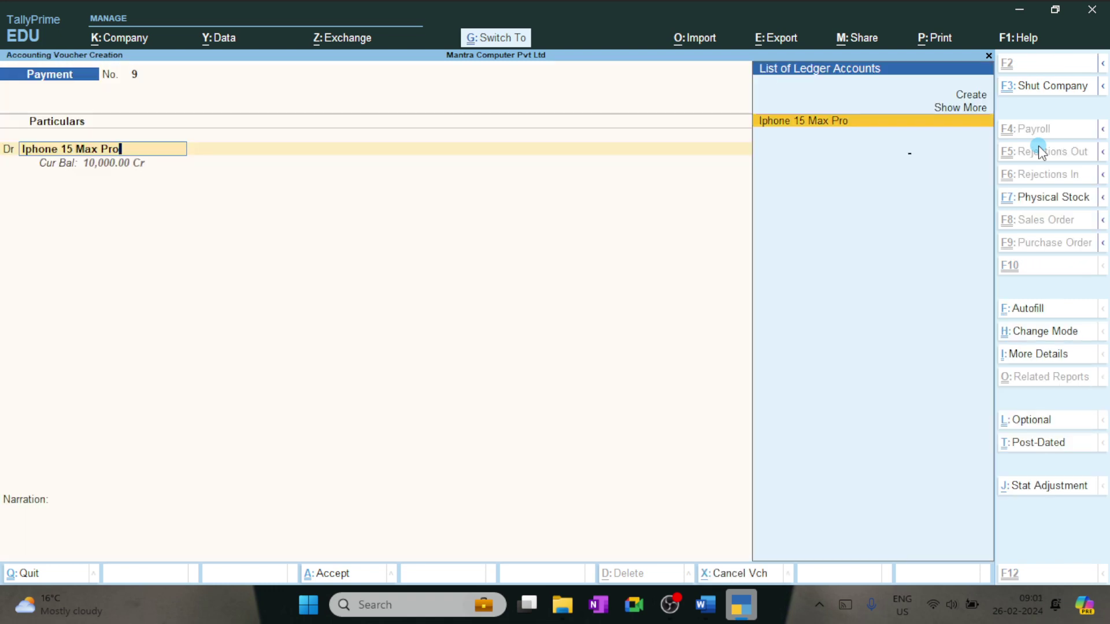
Step: Debit Iphone 15 Max Pro with 150000 in the payment voucher
type("1")
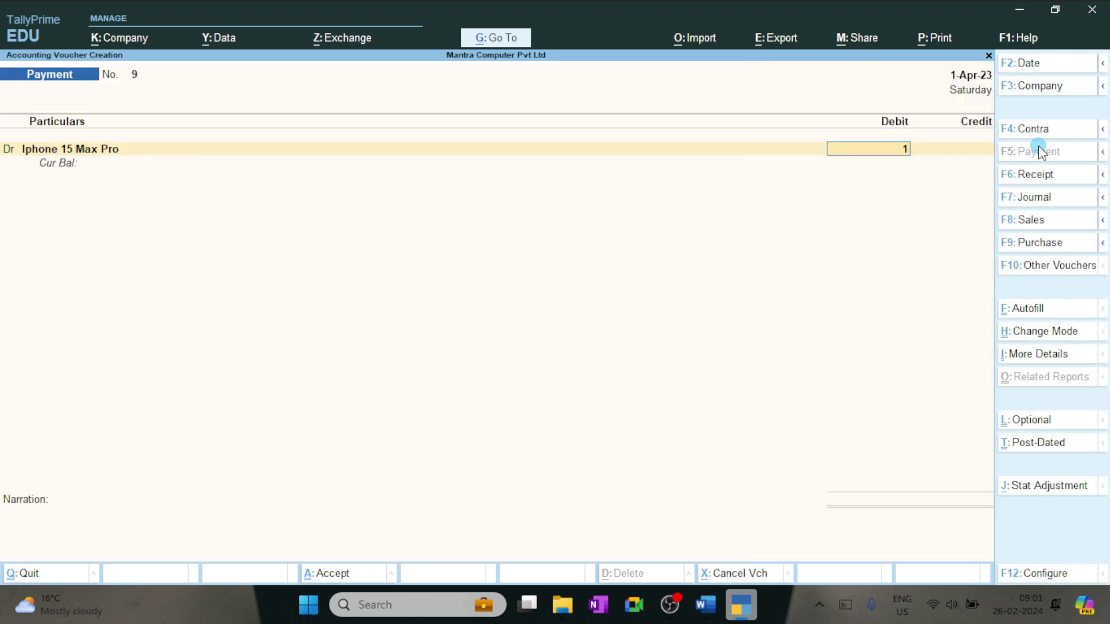
type("50000")
key("Return")
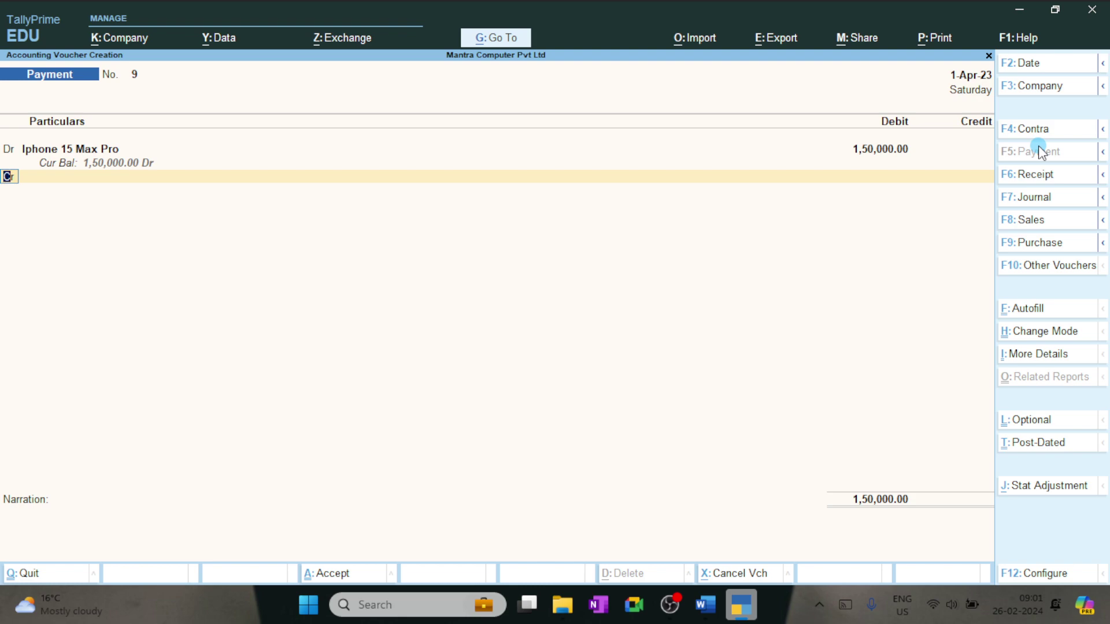
Step: Add a second debit line, creating a Classmate Diary ledger under Indirect Expenses, and debit it with 350
type("dr")
key("Return")
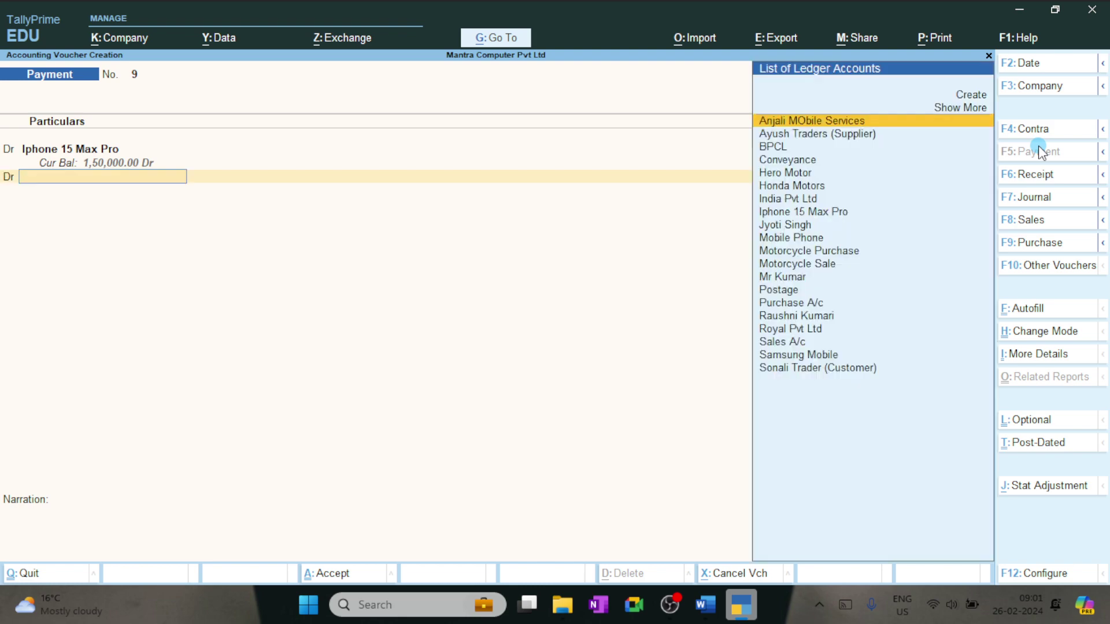
key("alt+c")
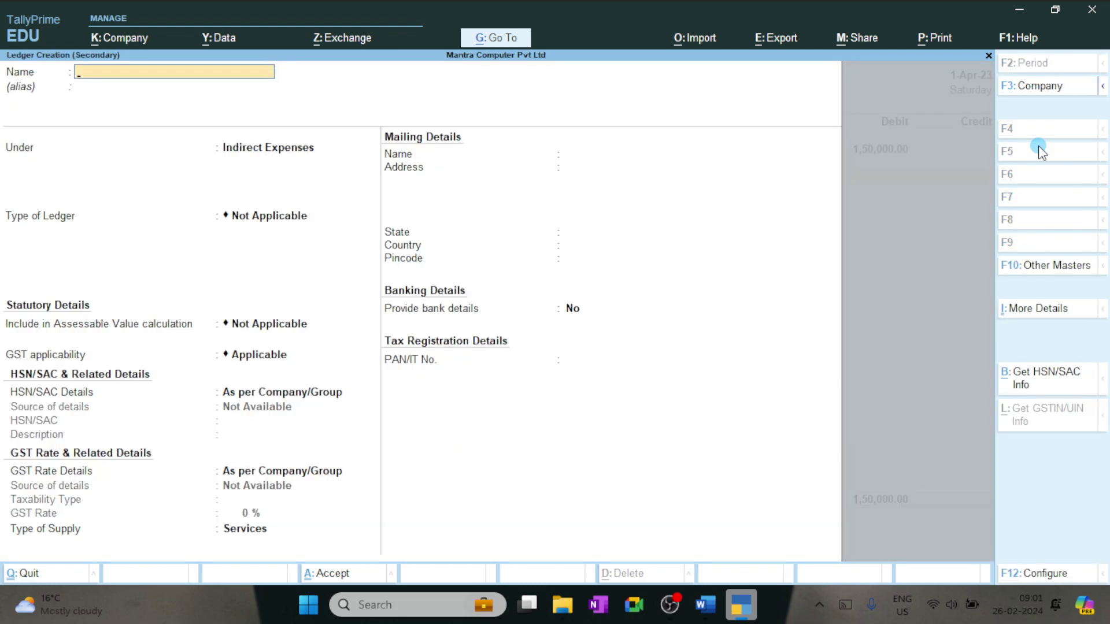
type("Classmate Dirary")
key("Return")
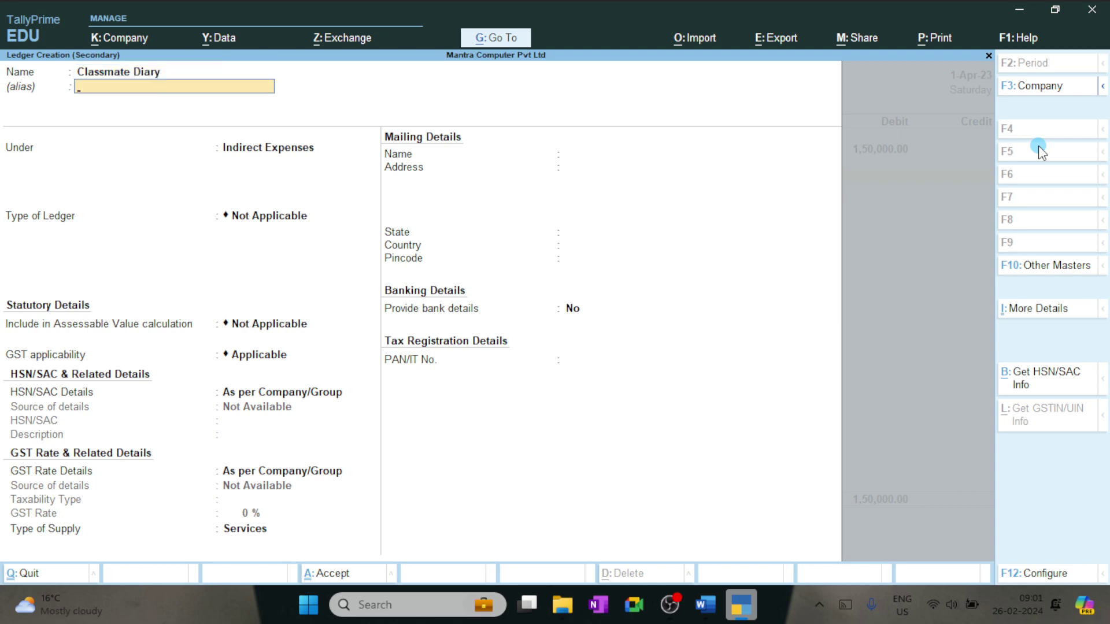
type("A")
key("BackSpace")
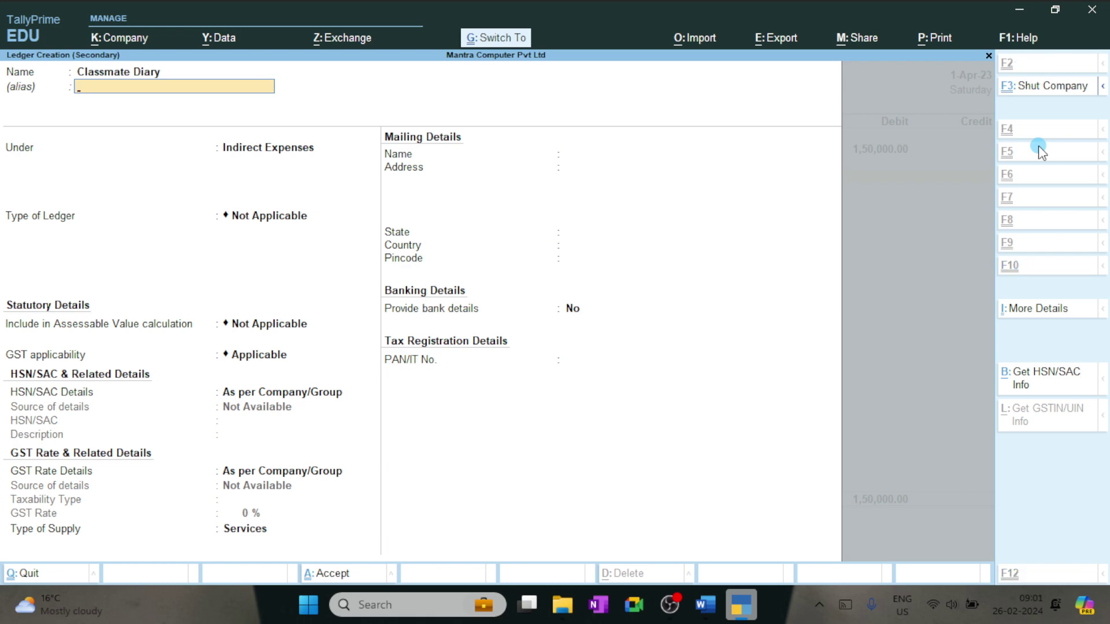
key("ctrl+a")
key("Return")
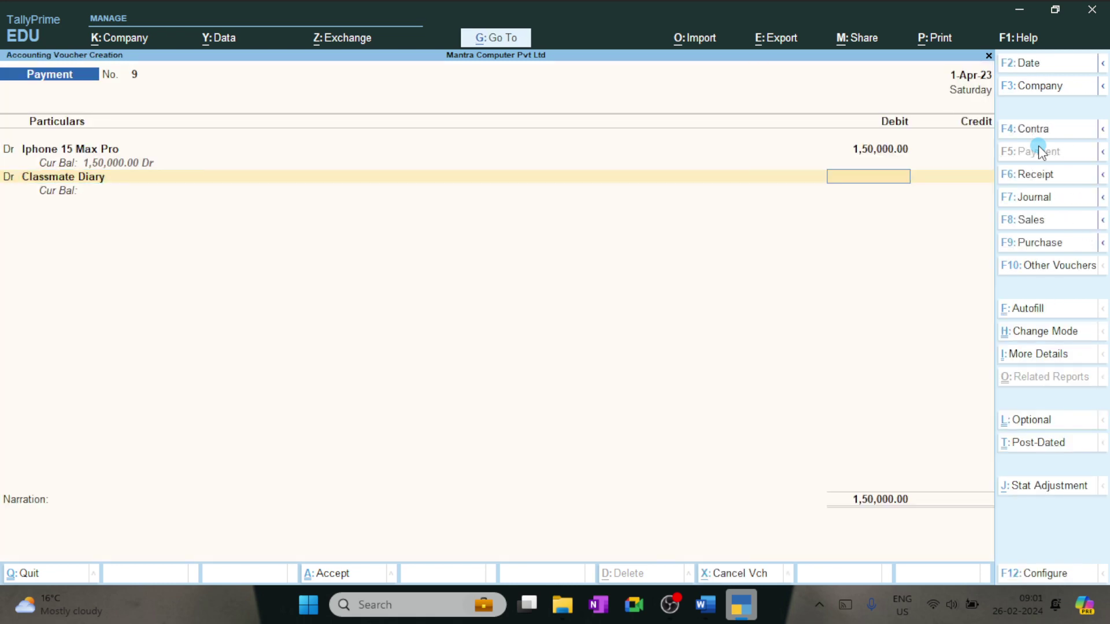
type("350")
key("Return")
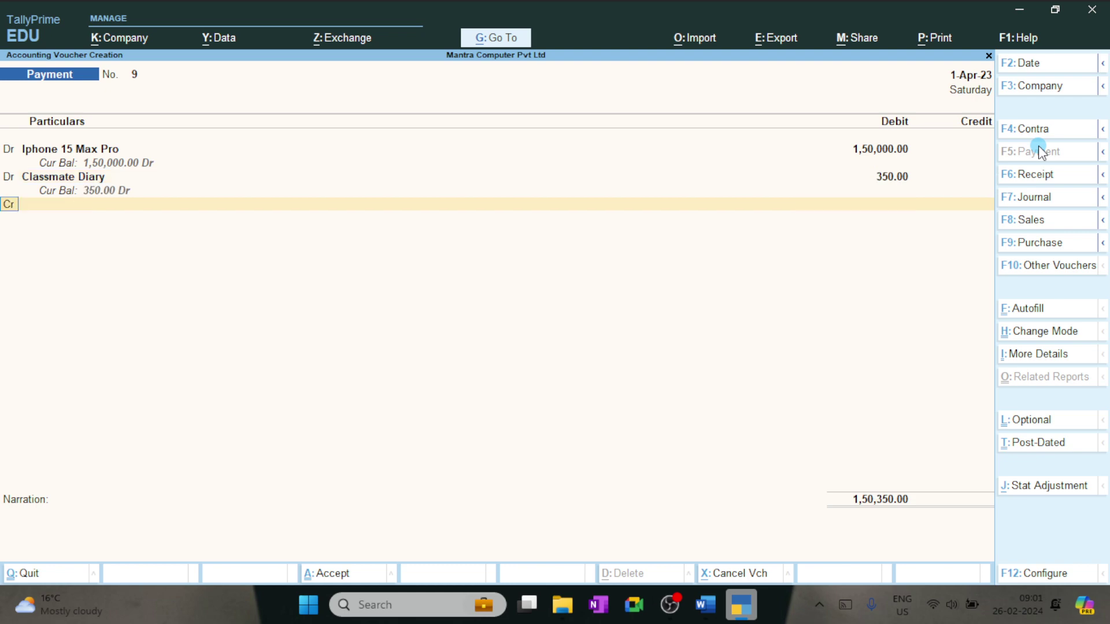
Step: Add a third debit line, creating a Fountain Pen ledger under Indirect Expenses, and debit it with 450
key("d")
key("Return")
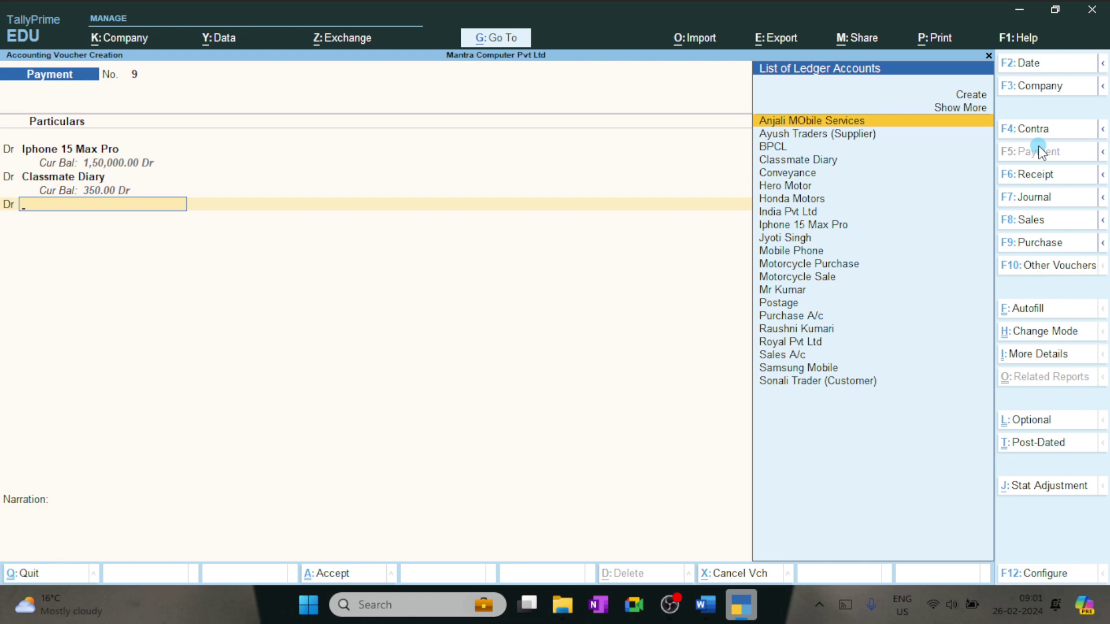
key("alt+c")
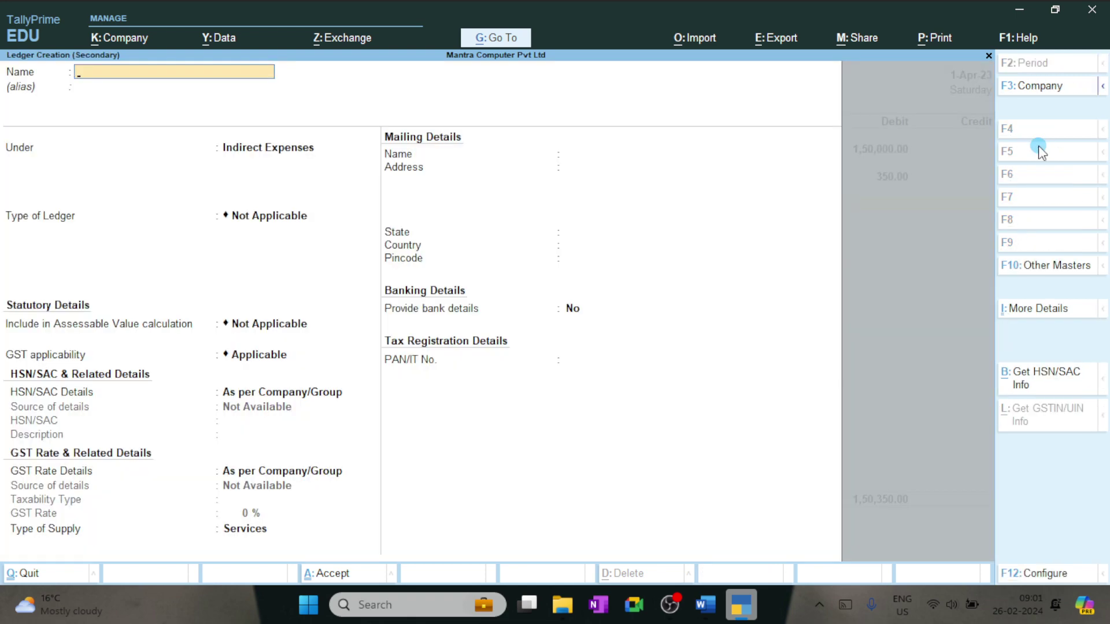
type("Fountain Pen")
key("Return")
key("Return")
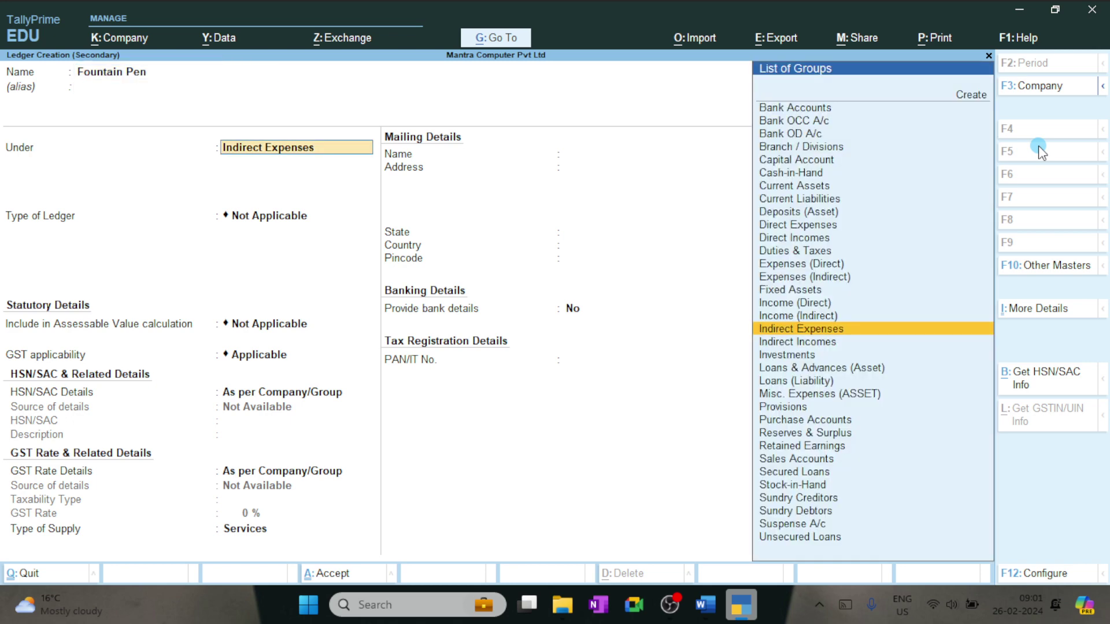
key("ctrl+a")
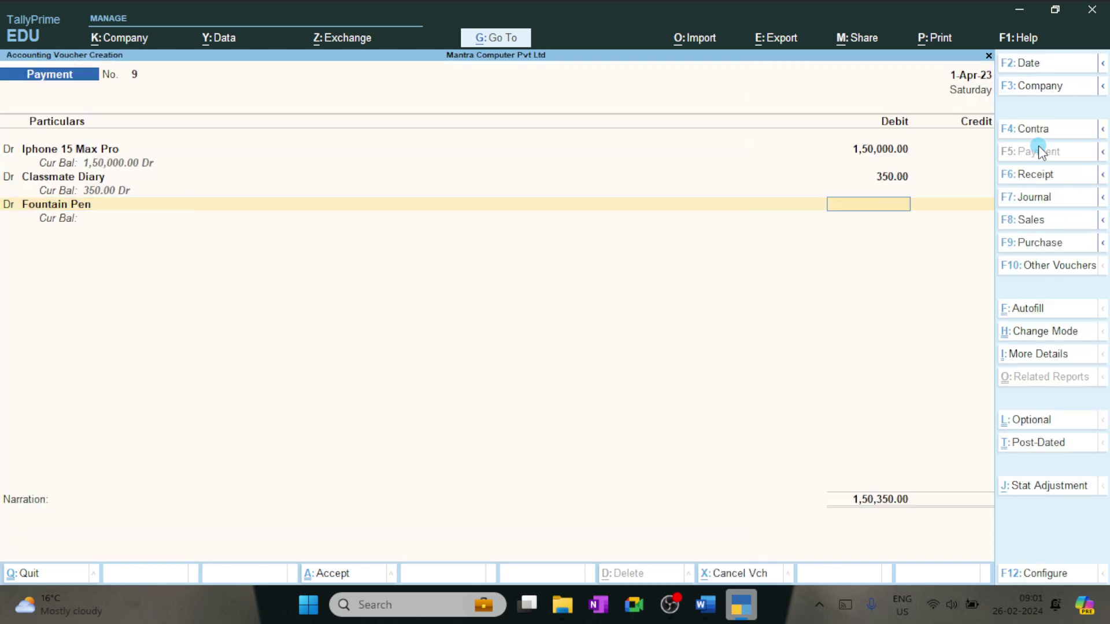
type("450")
key("Return")
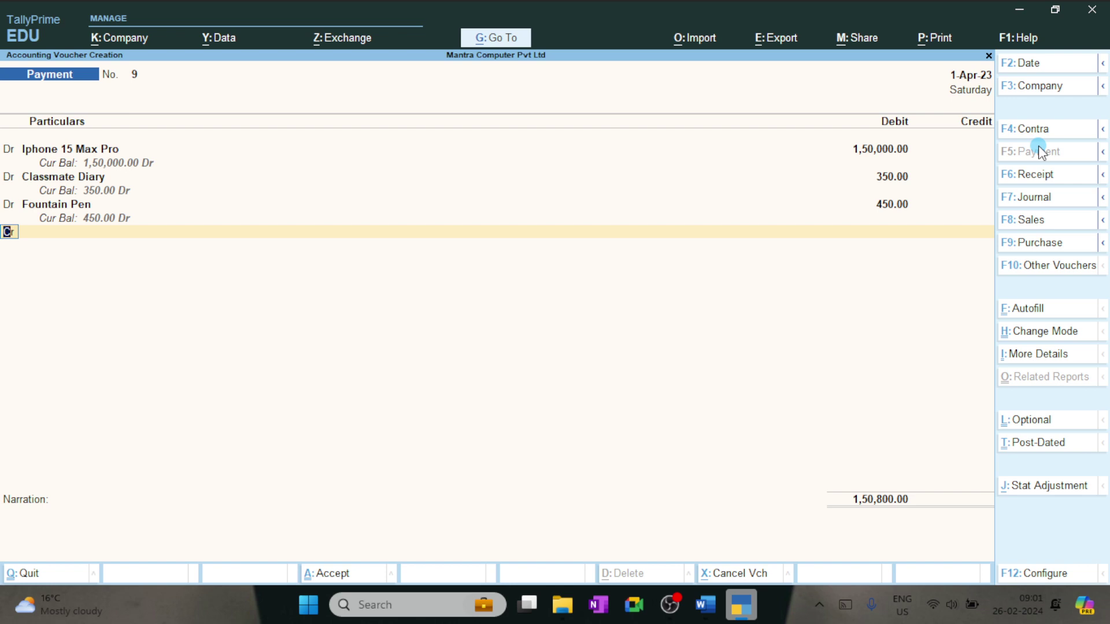
Step: Credit Cash with 50000 in the payment voucher and open another credit line
key("Return")
type("Cash")
key("Return")
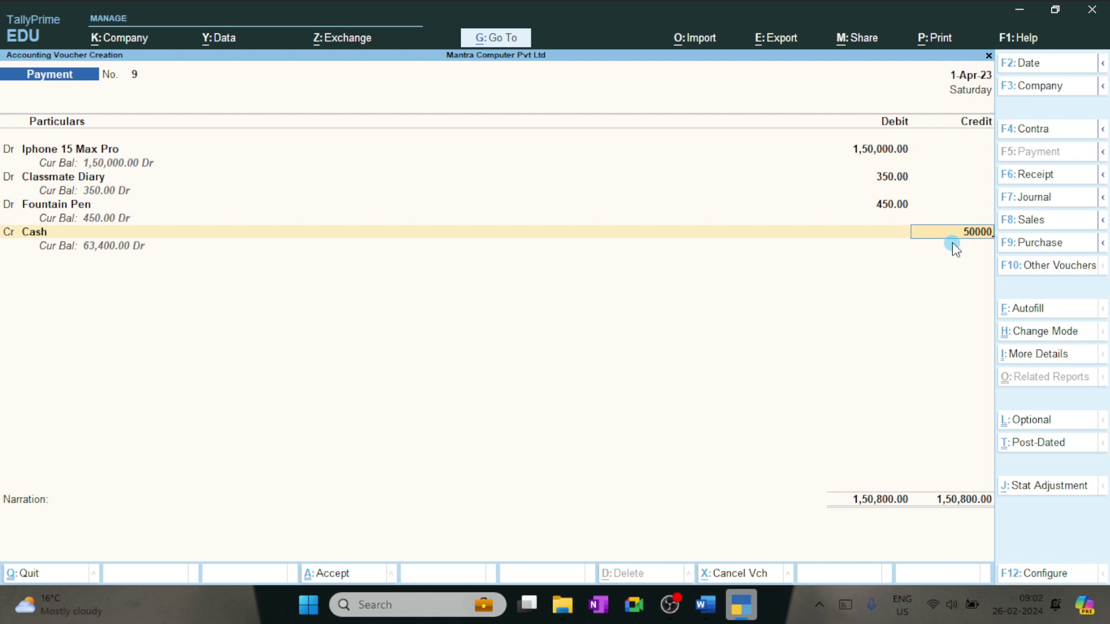
key("Return")
key("Return")
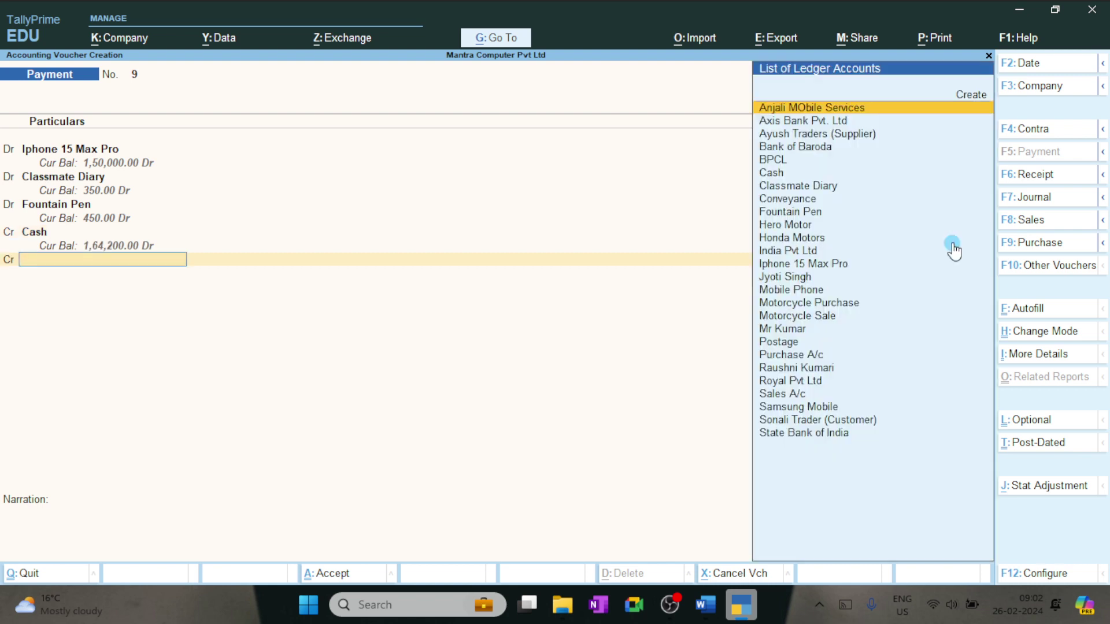
type("sbi")
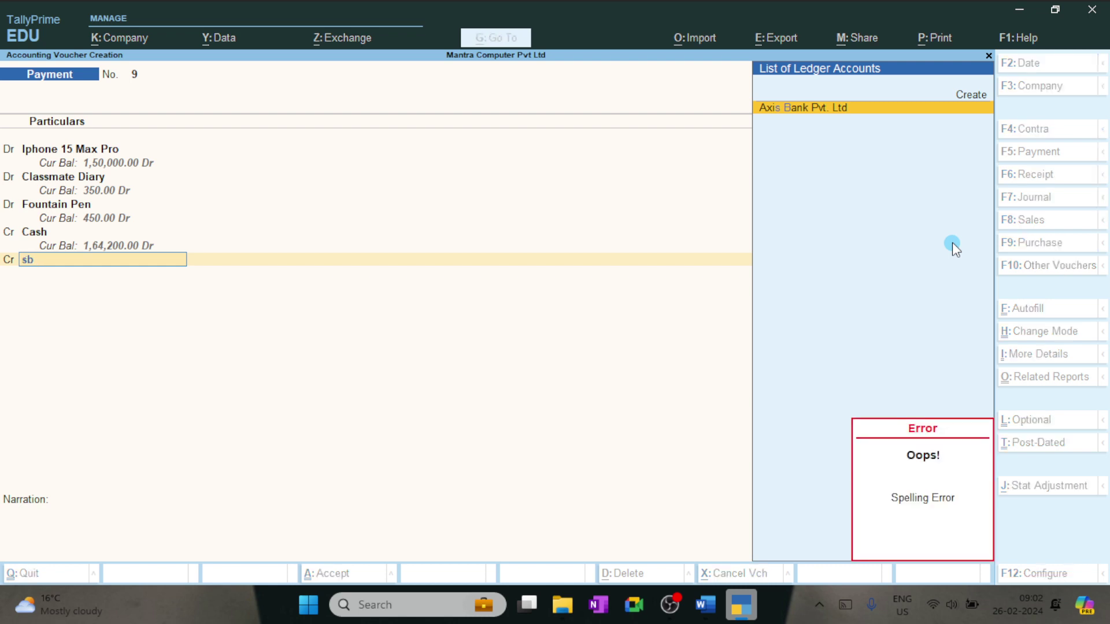
key("Return")
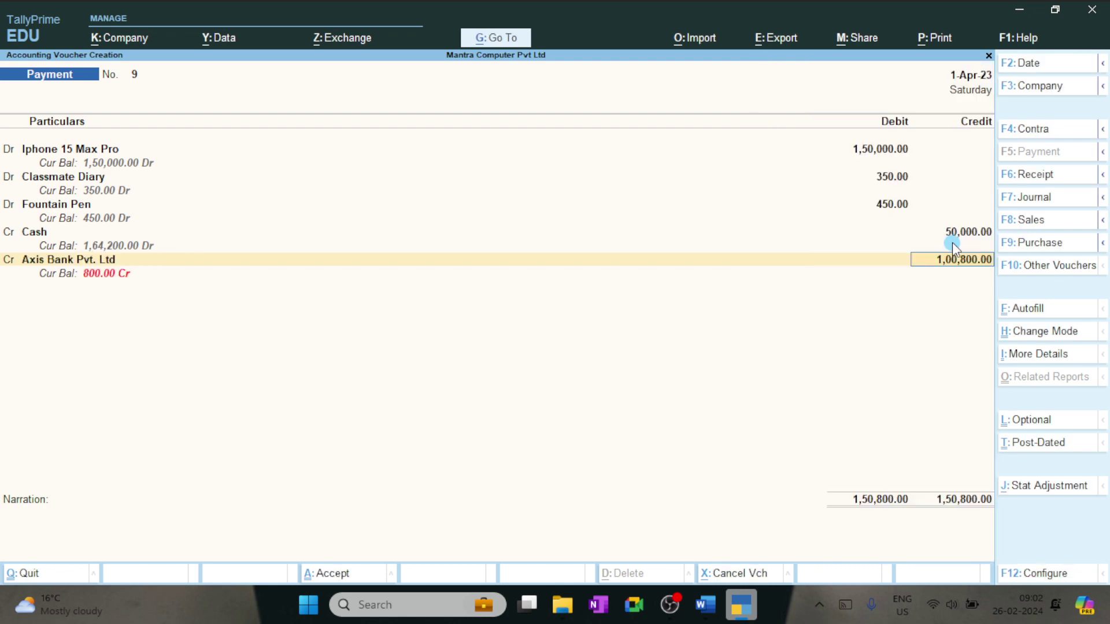
key("BackSpace")
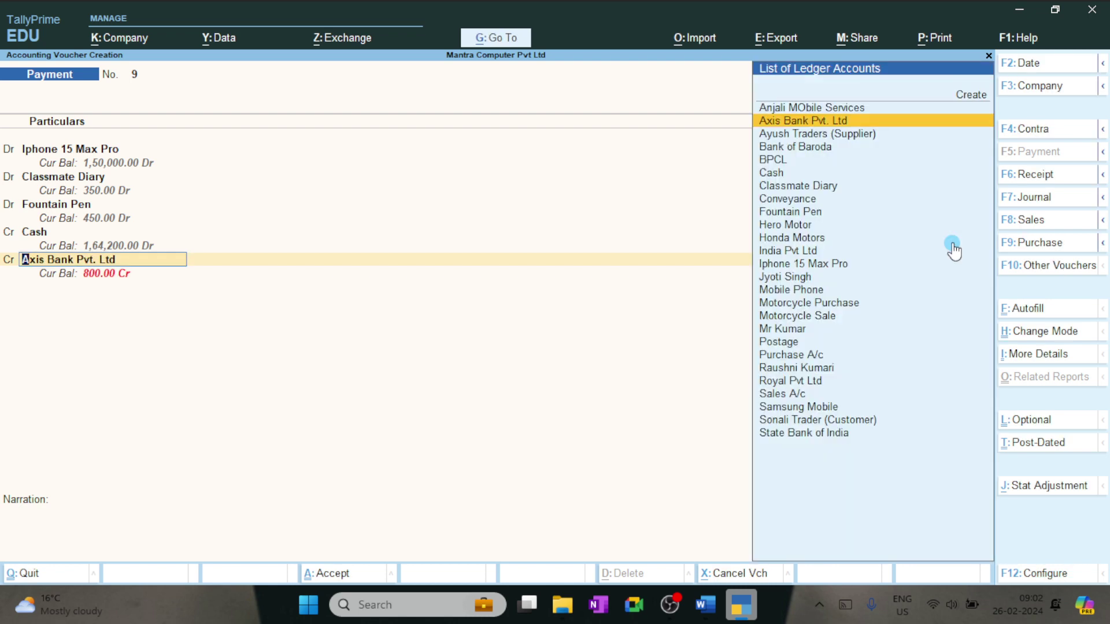
Step: Credit State Bank of India with the remaining 1,00,800 and accept its cheque allocation without an instrument number
type("sta")
key("Return")
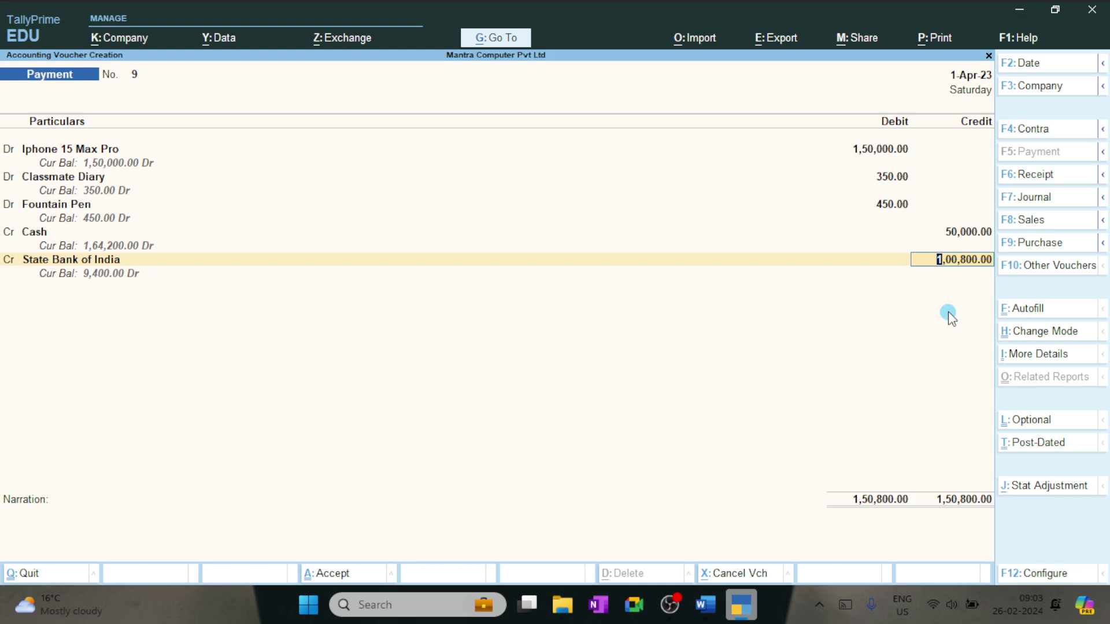
key("Return")
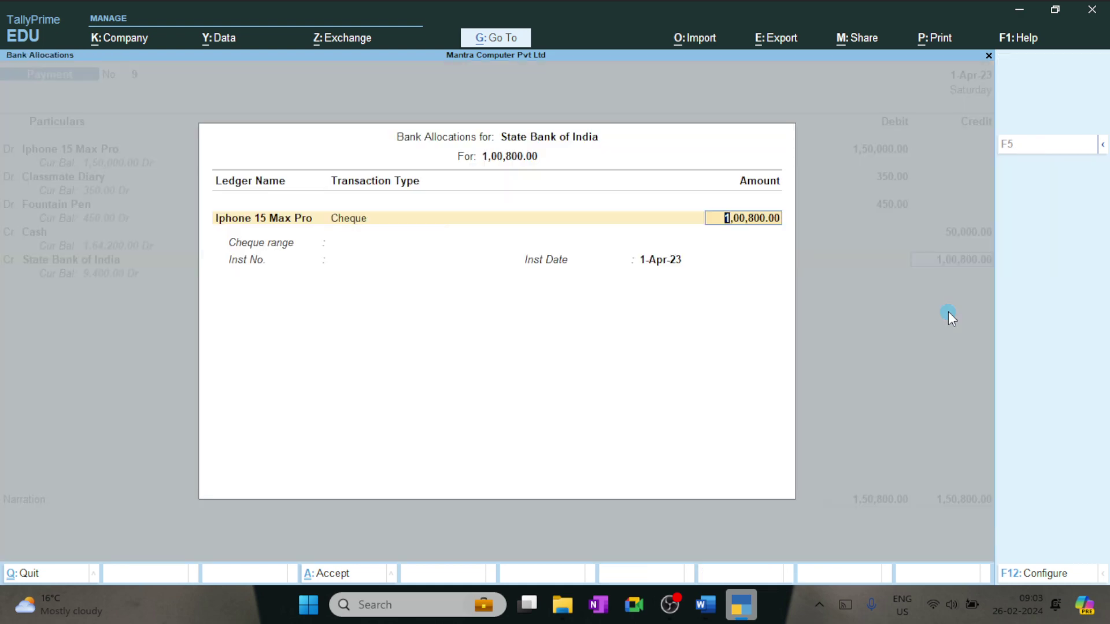
key("Return")
key("Return")
key("Return")
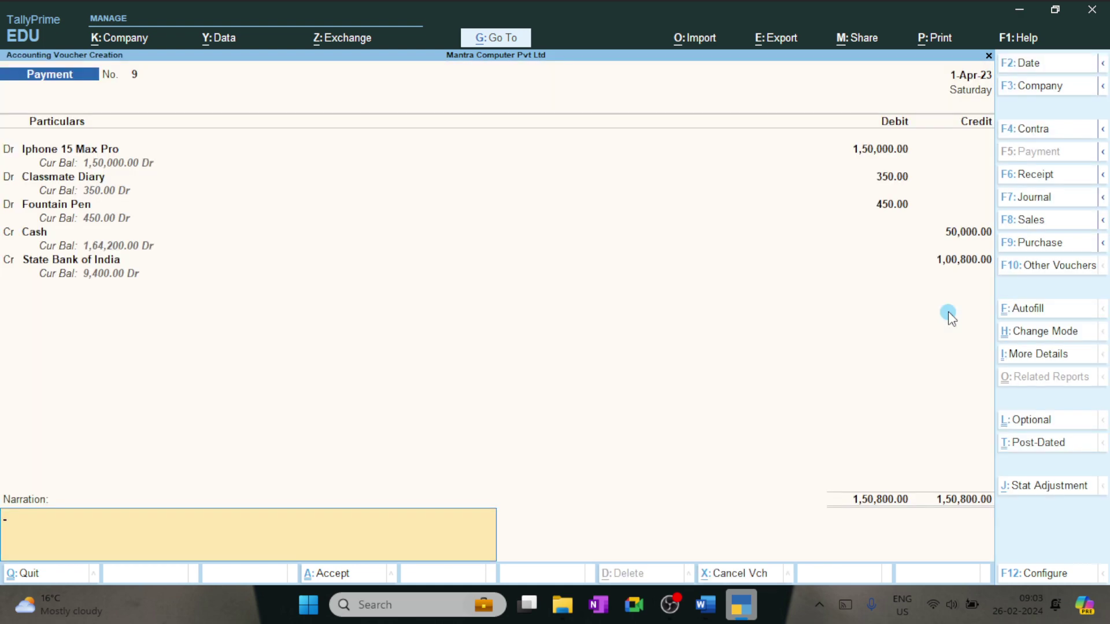
Step: Save the payment voucher without a narration and leave voucher entry
key("Return")
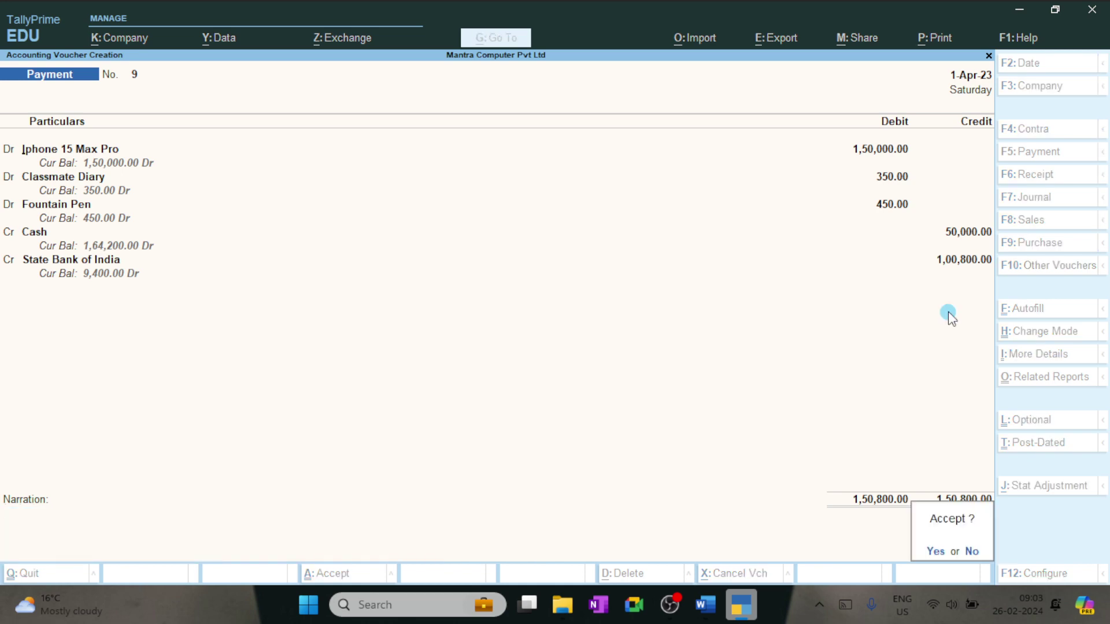
key("Return")
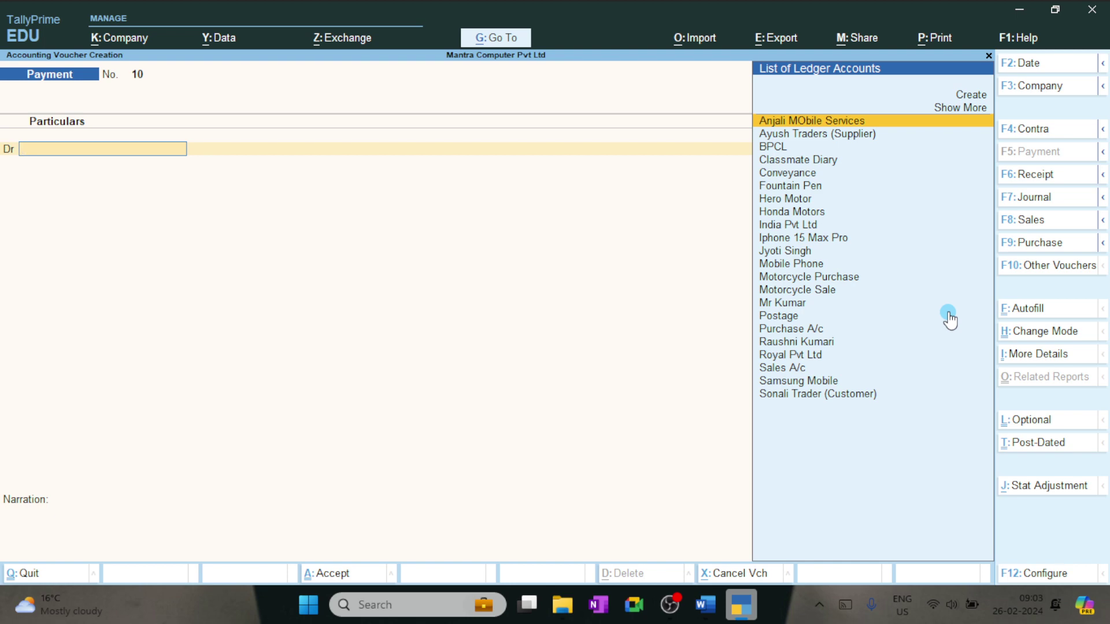
key("Escape")
key("y")
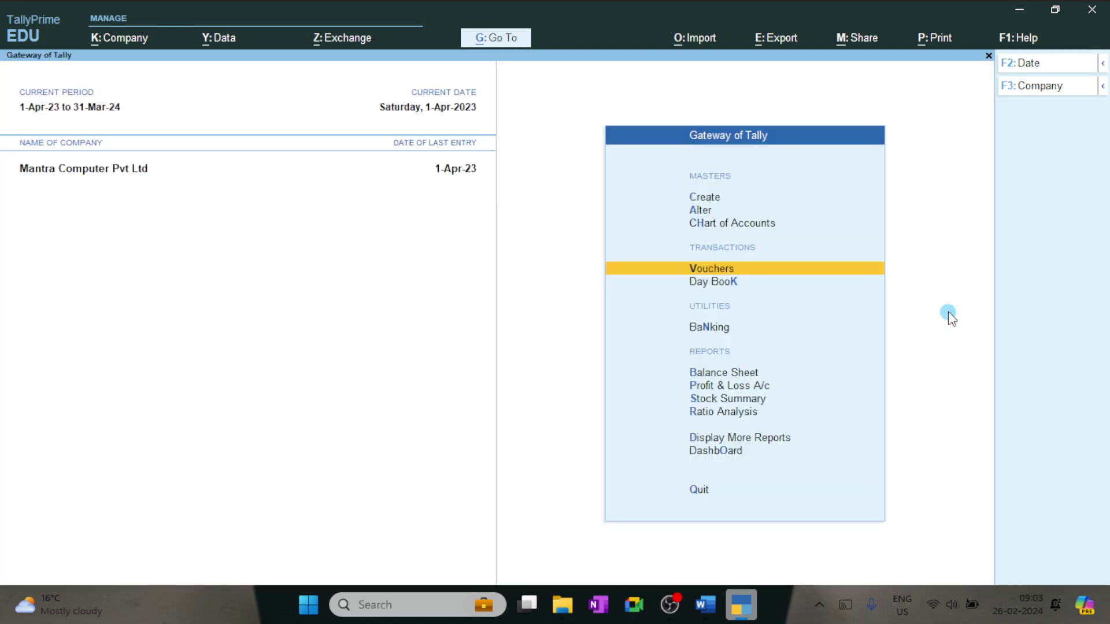
Step: Open the Balance Sheet report of Mantra Computer Pvt Ltd
key("Down")
key("Down")
key("Down")
key("Down")
key("Up")
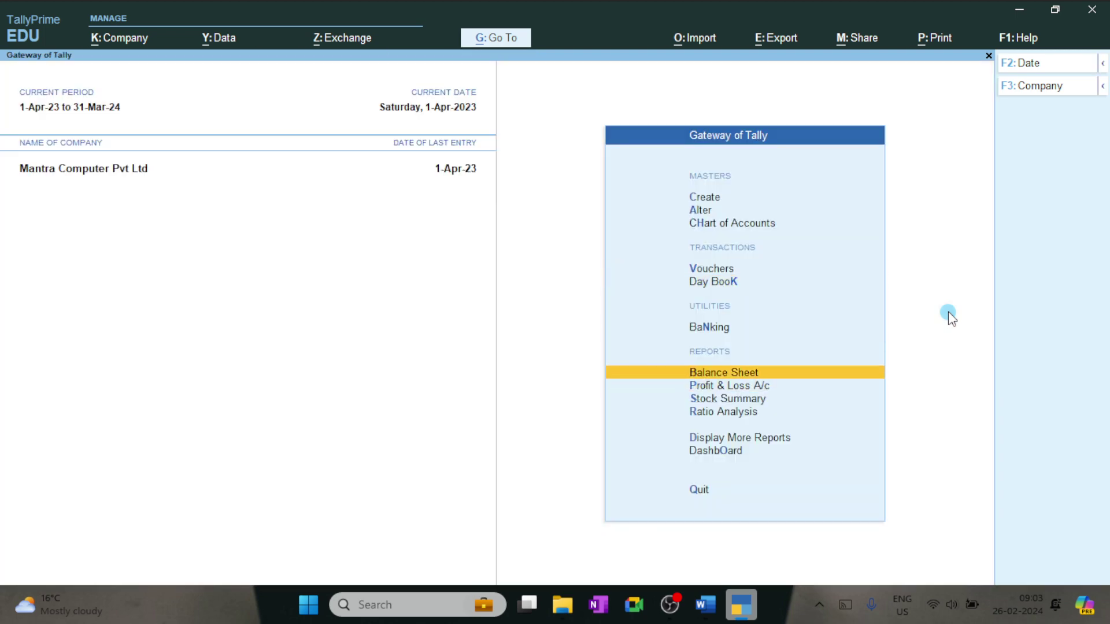
key("Return")
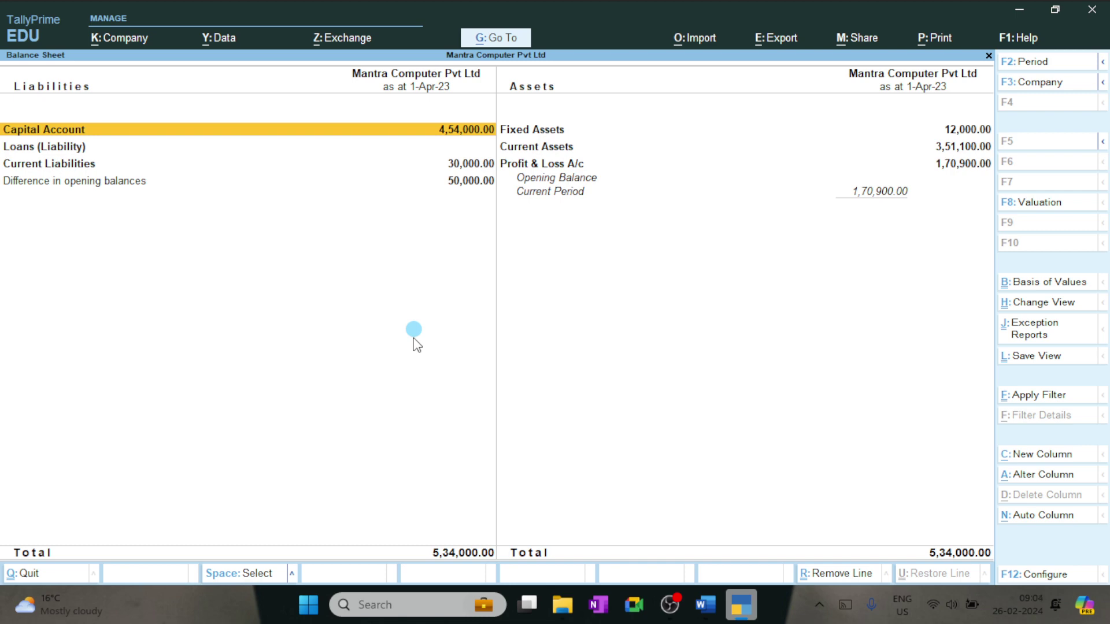
Step: Drill down from Current Liabilities into Sundry Creditors to examine each supplier's outstanding balance, and return to the Gateway of Tally
key("Down")
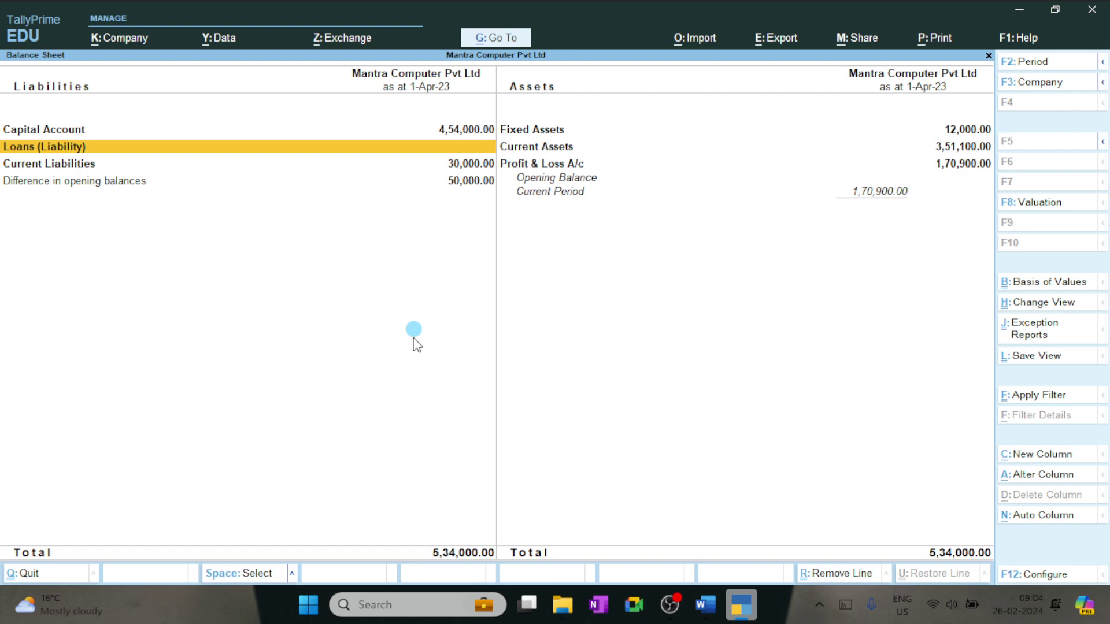
key("Down")
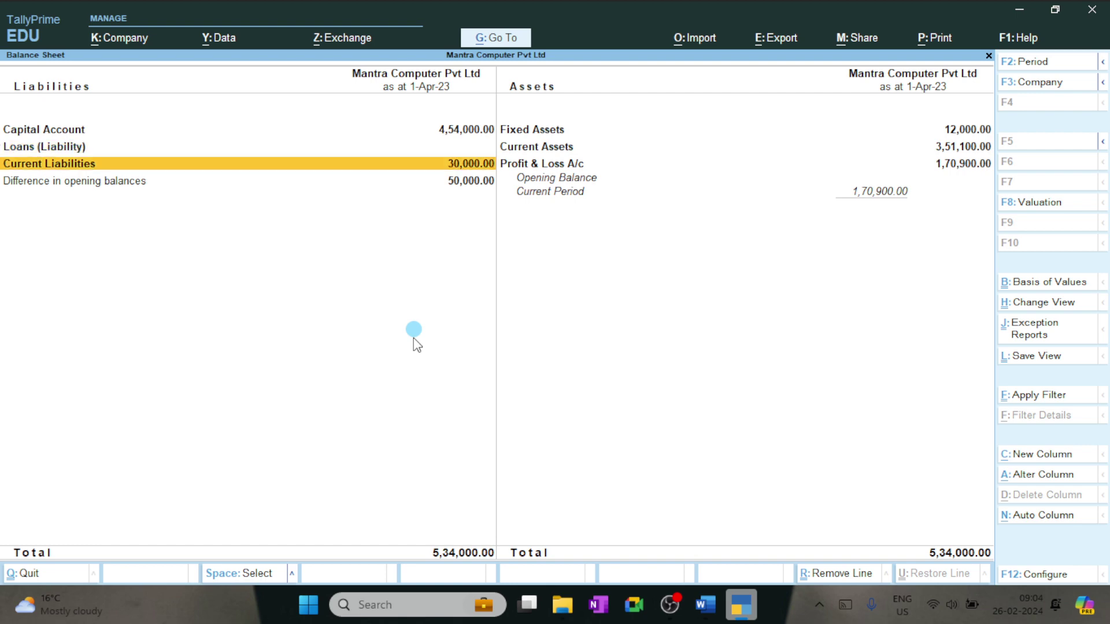
key("Return")
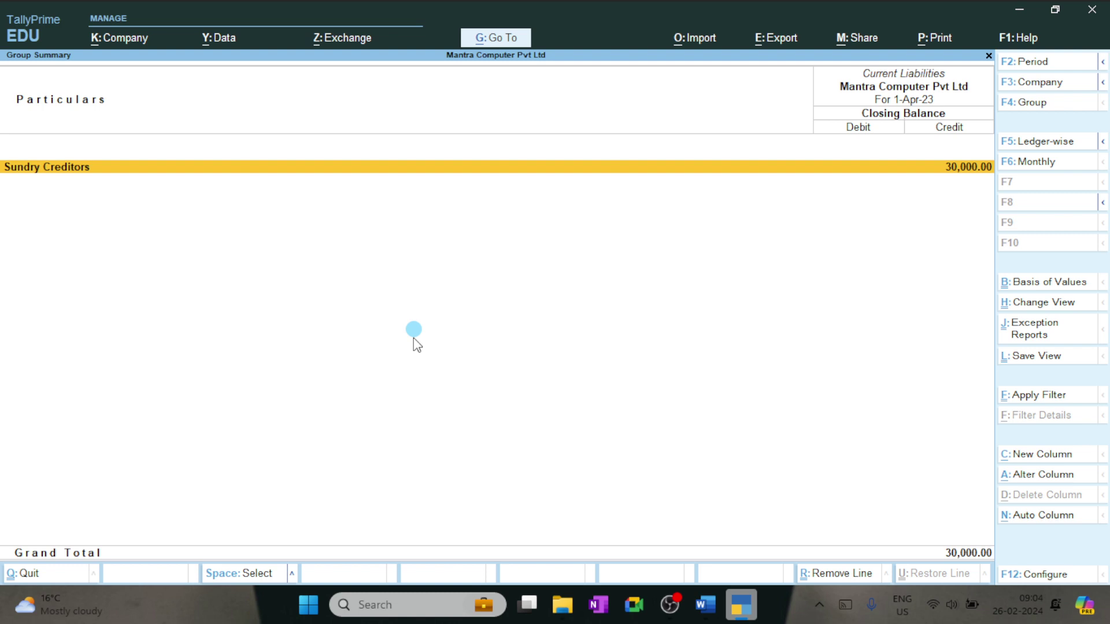
key("Return")
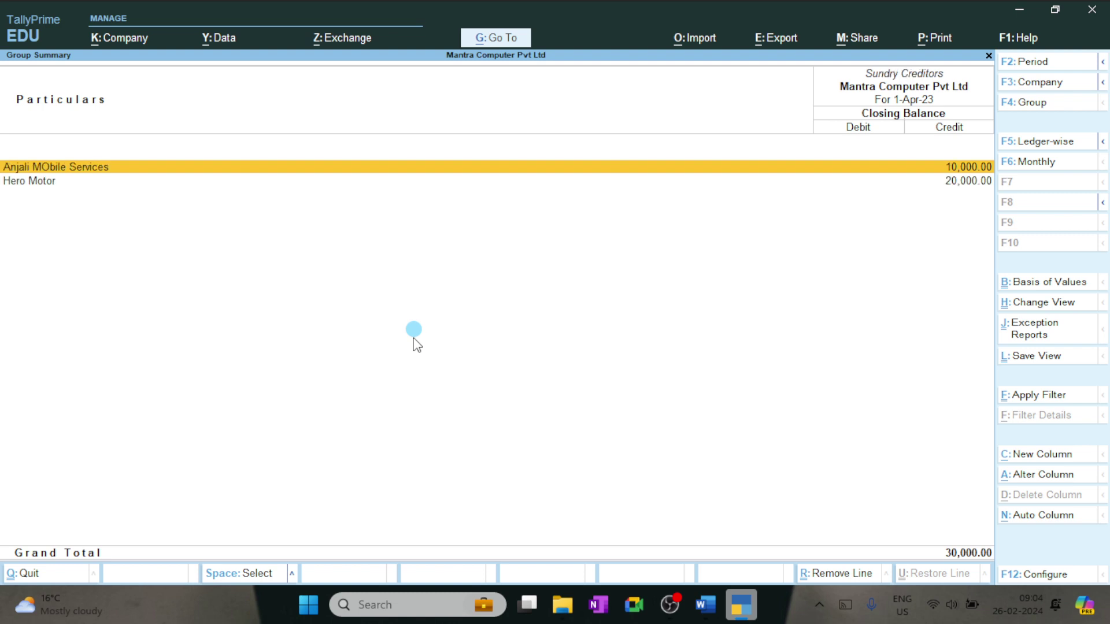
key("Down")
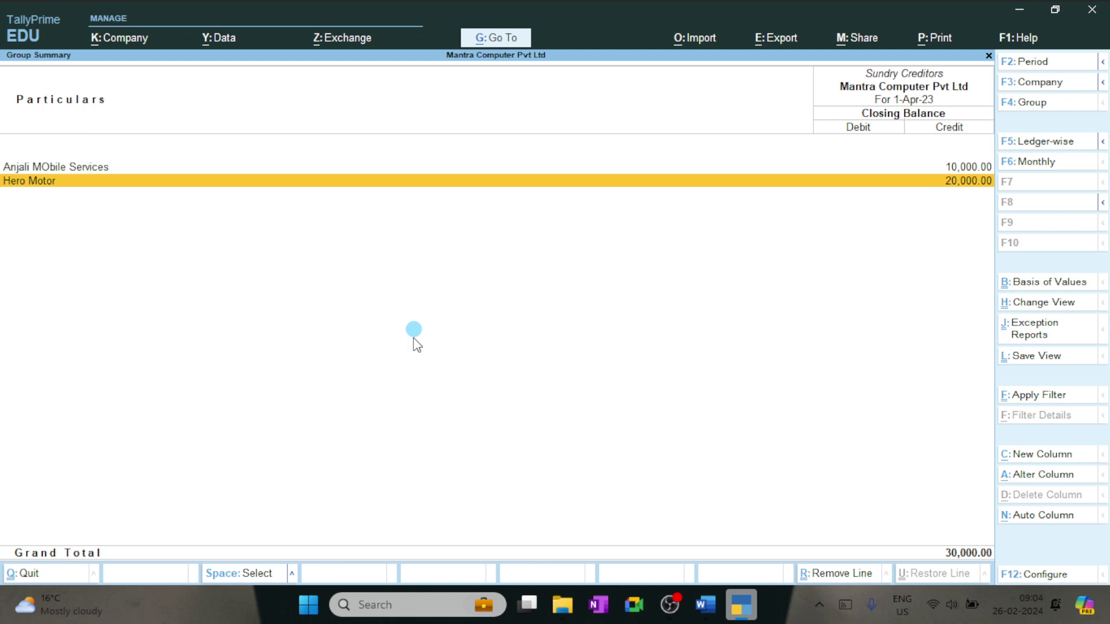
key("Up")
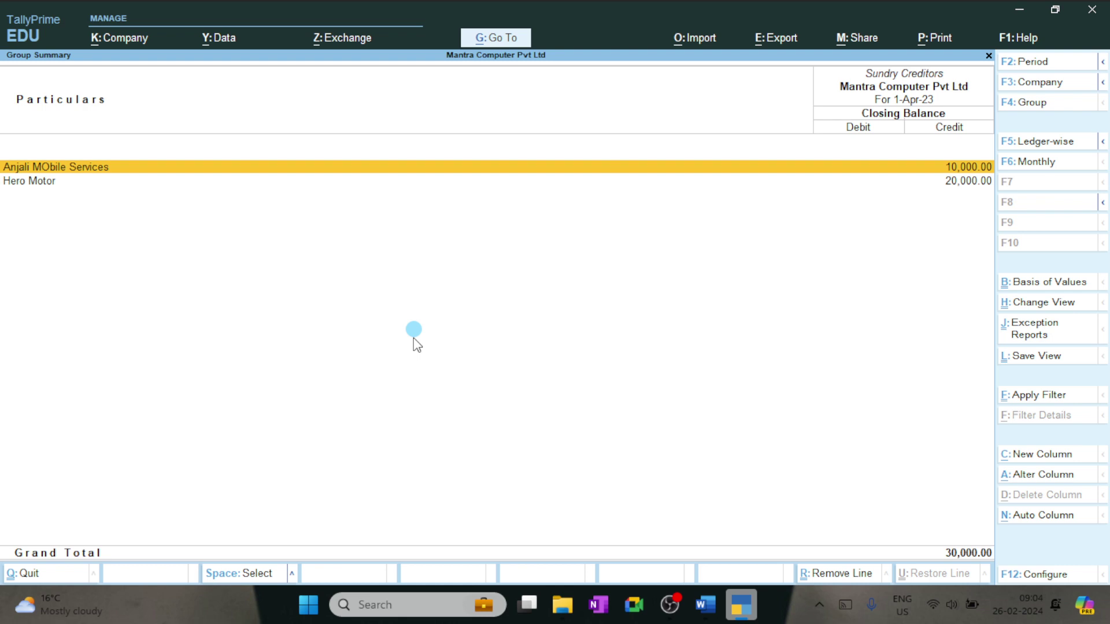
key("Escape")
key("Escape")
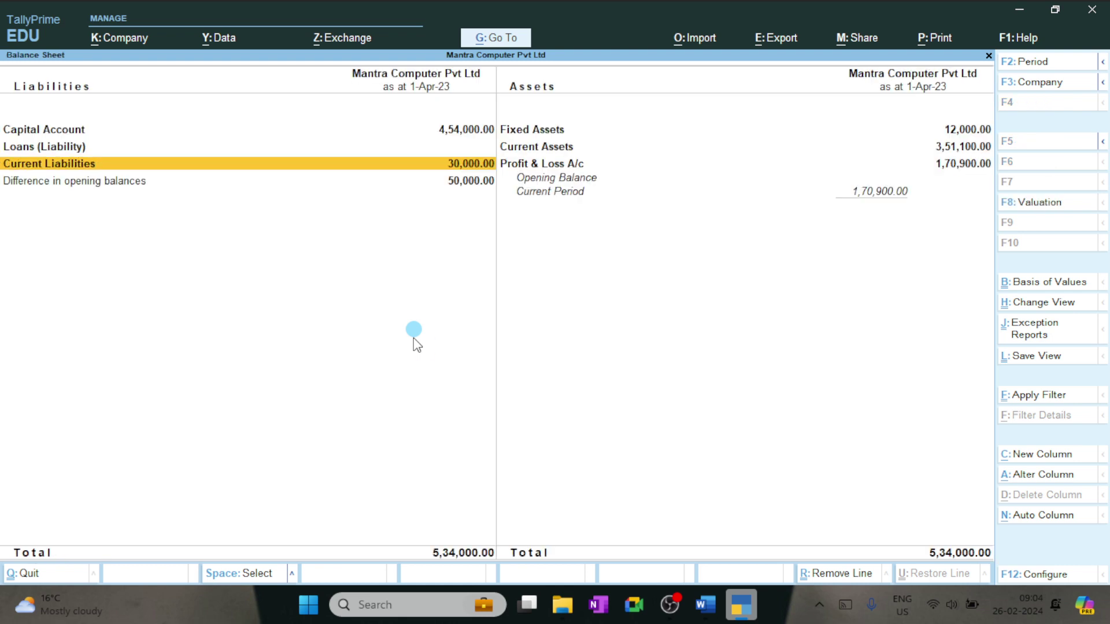
key("Escape")
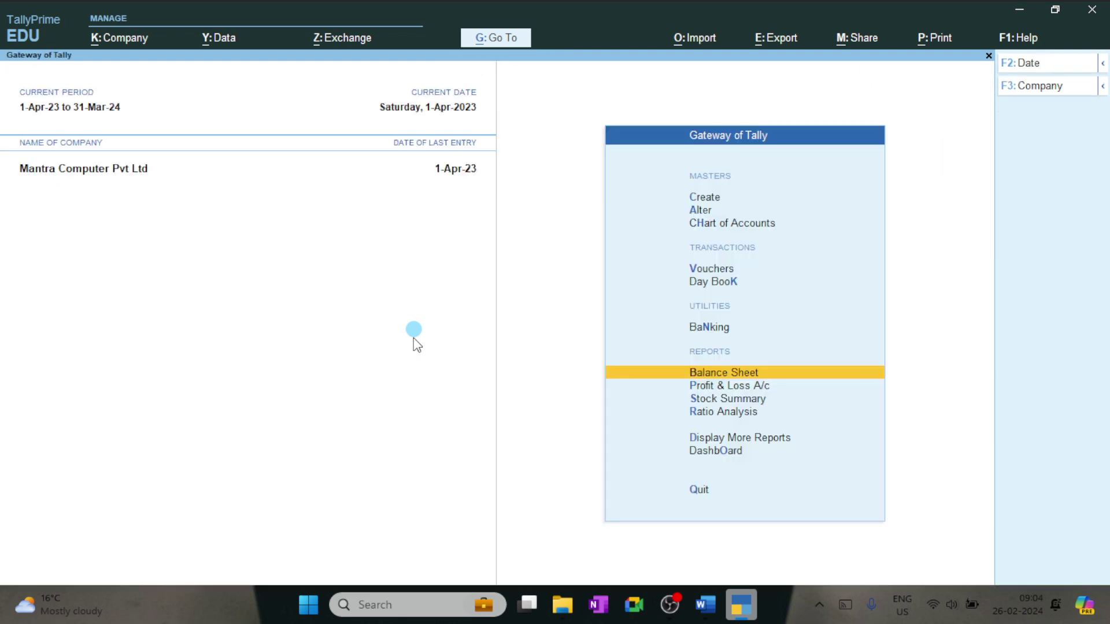
Step: Start a payment voucher and debit Anjali MObile Services with 5,000
key("v")
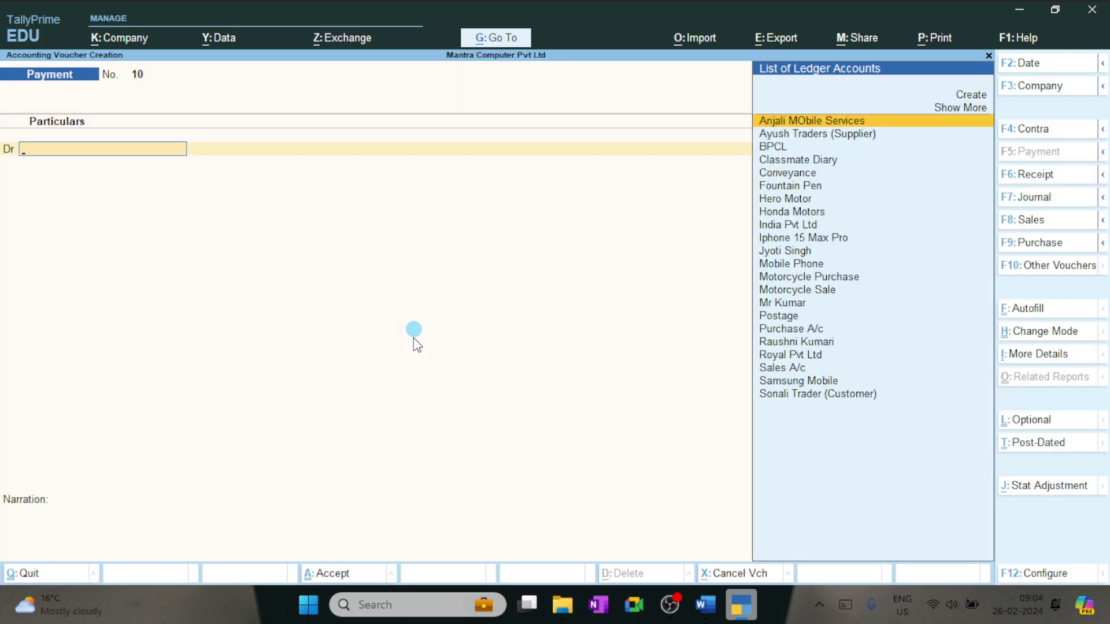
type("Anj")
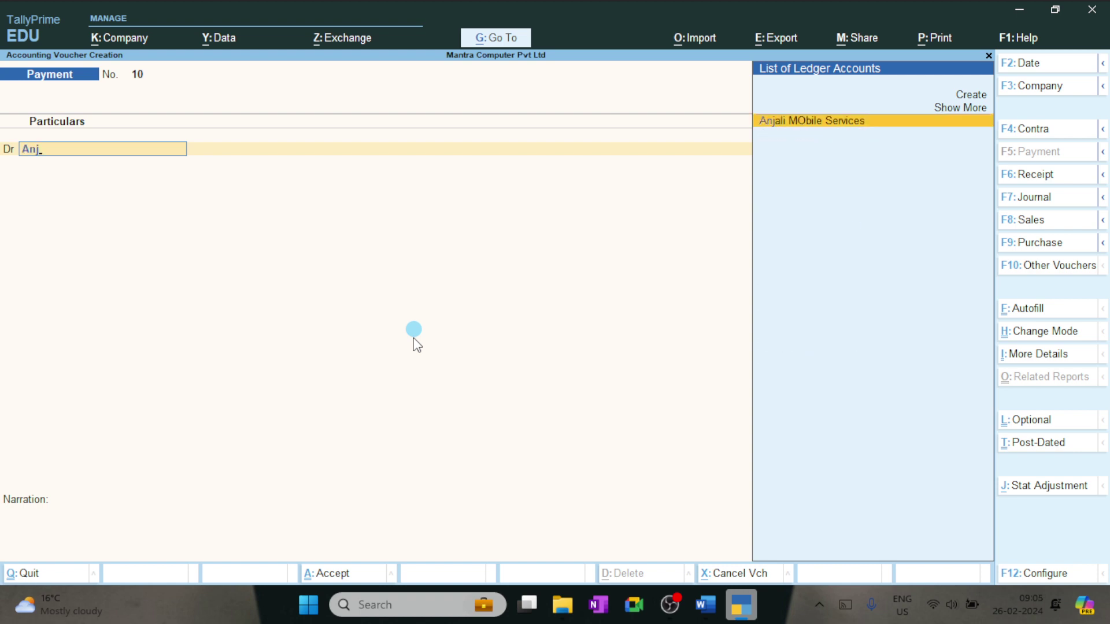
key("Return")
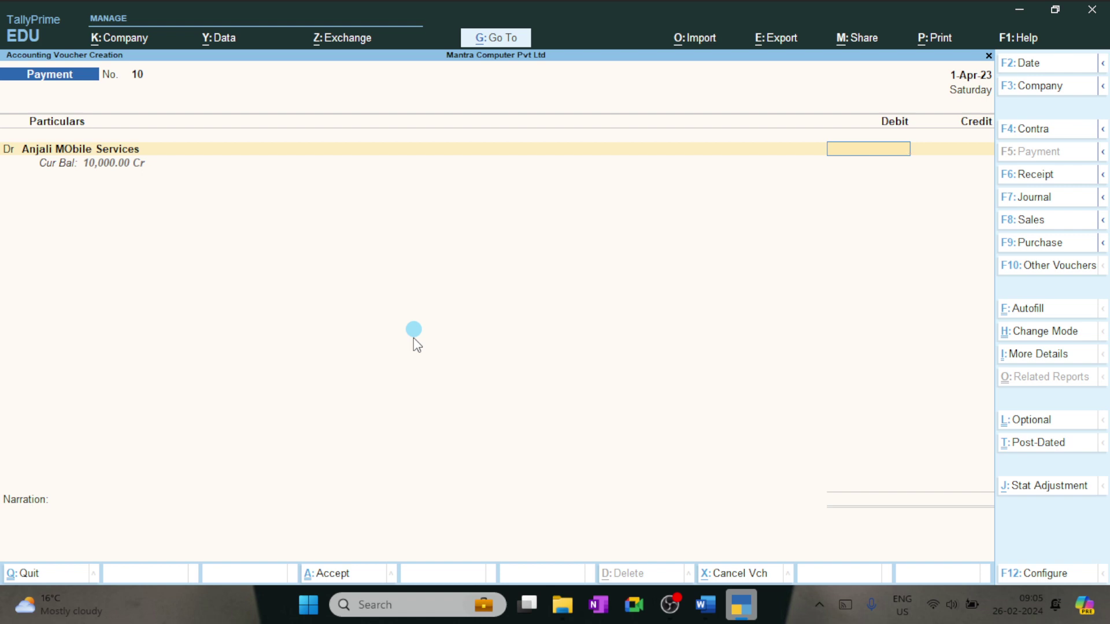
type("1000")
key("BackSpace")
key("BackSpace")
key("BackSpace")
type("5000")
key("Return")
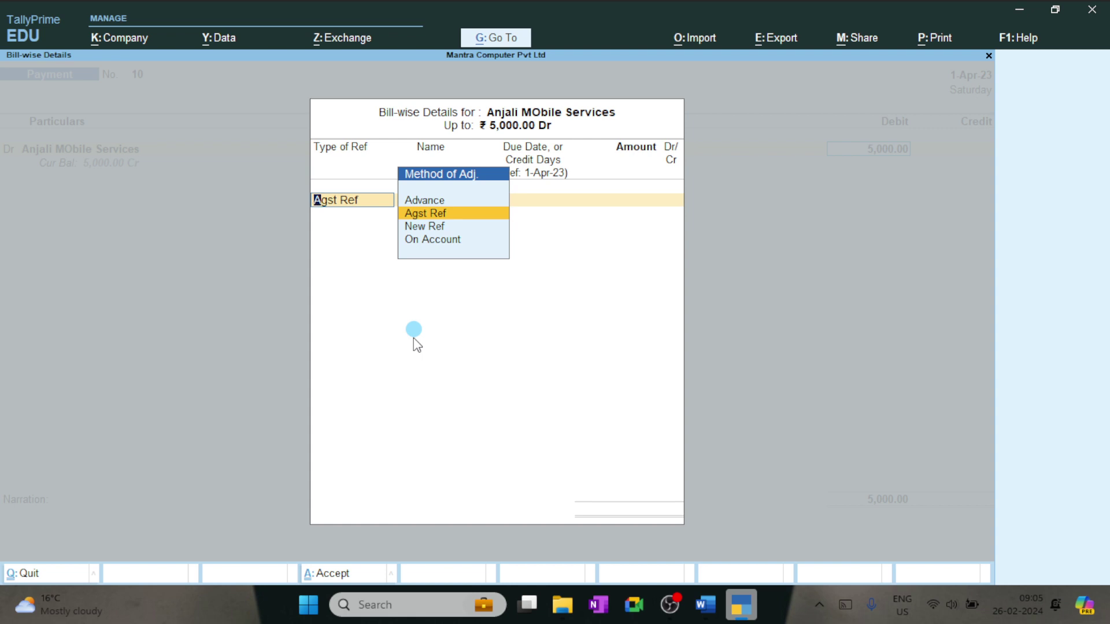
Step: Allocate the 5,000 as Agst Ref to the pending bill ANJALI-MOB-0056 and accept the bill-wise details
key("Down")
key("Up")
key("Up")
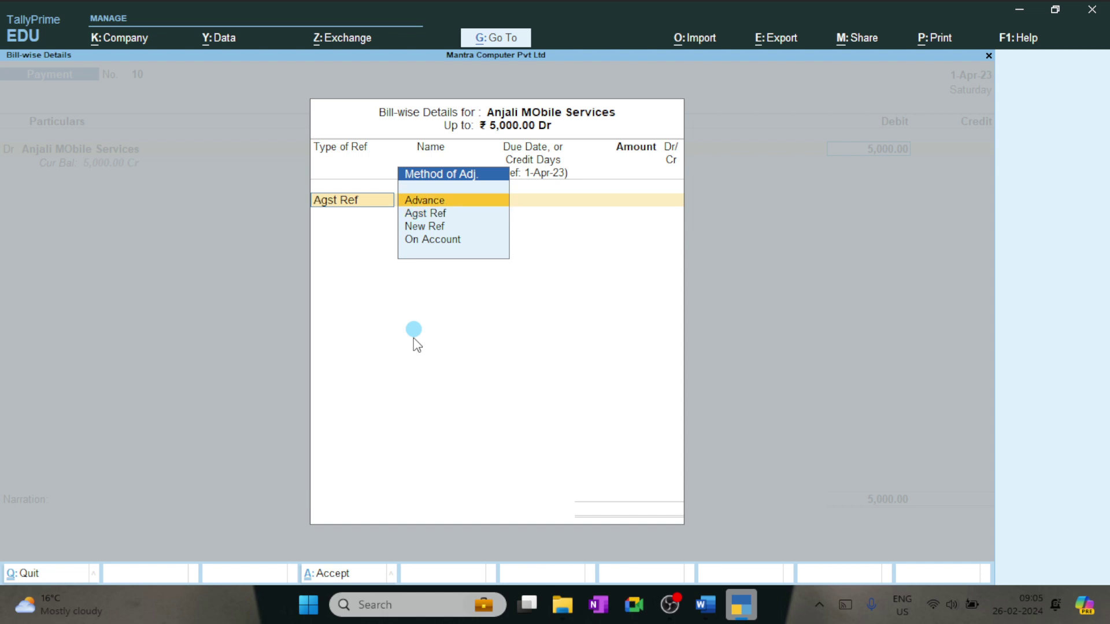
key("Down")
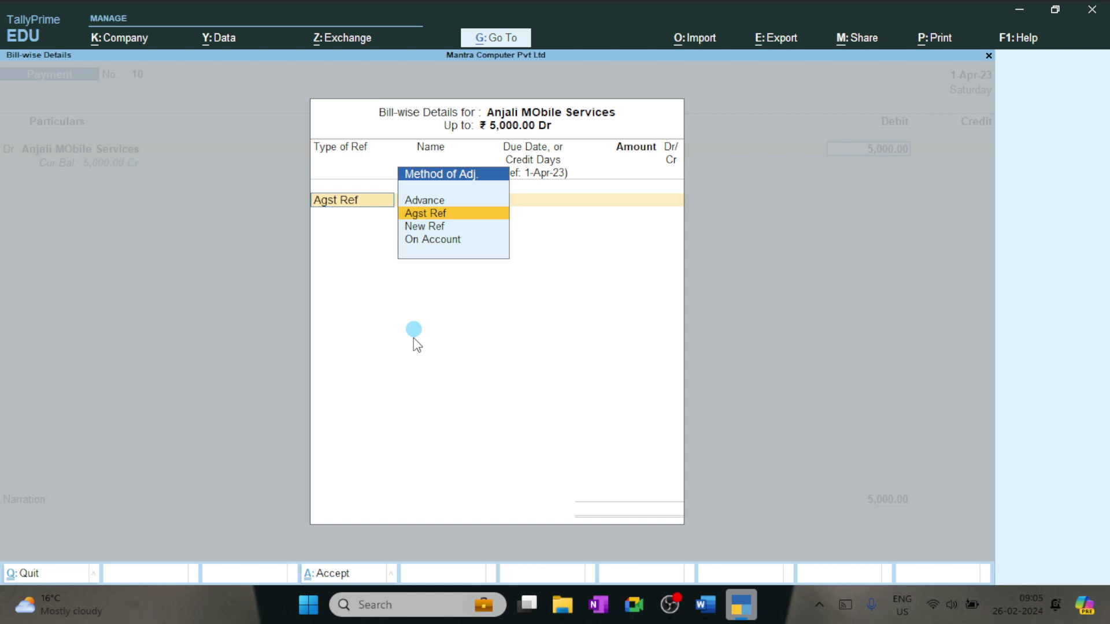
key("Return")
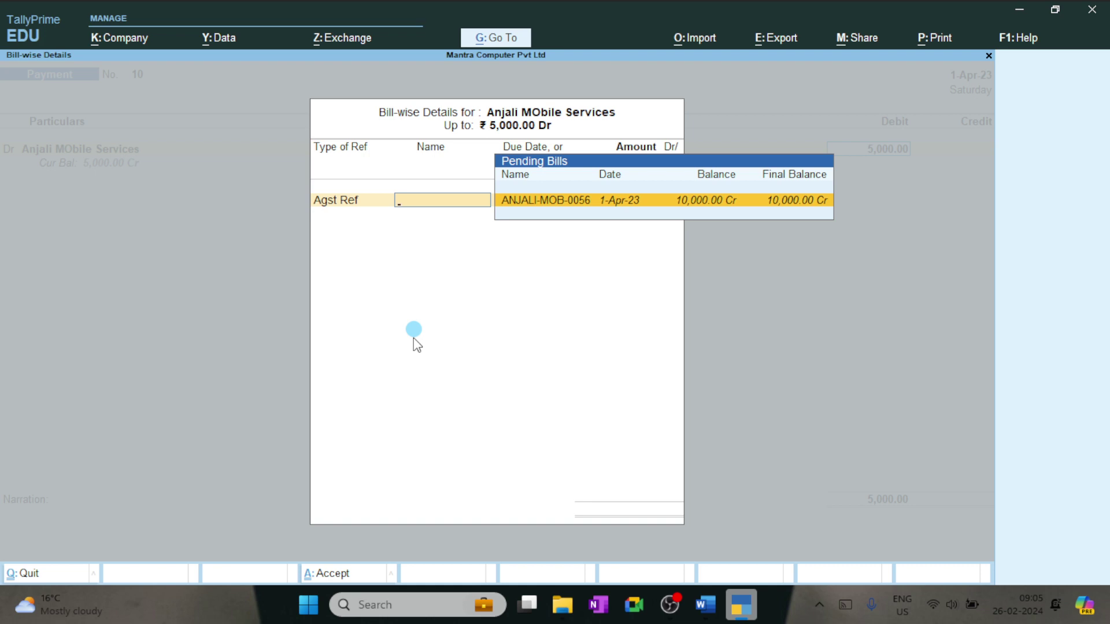
key("Return")
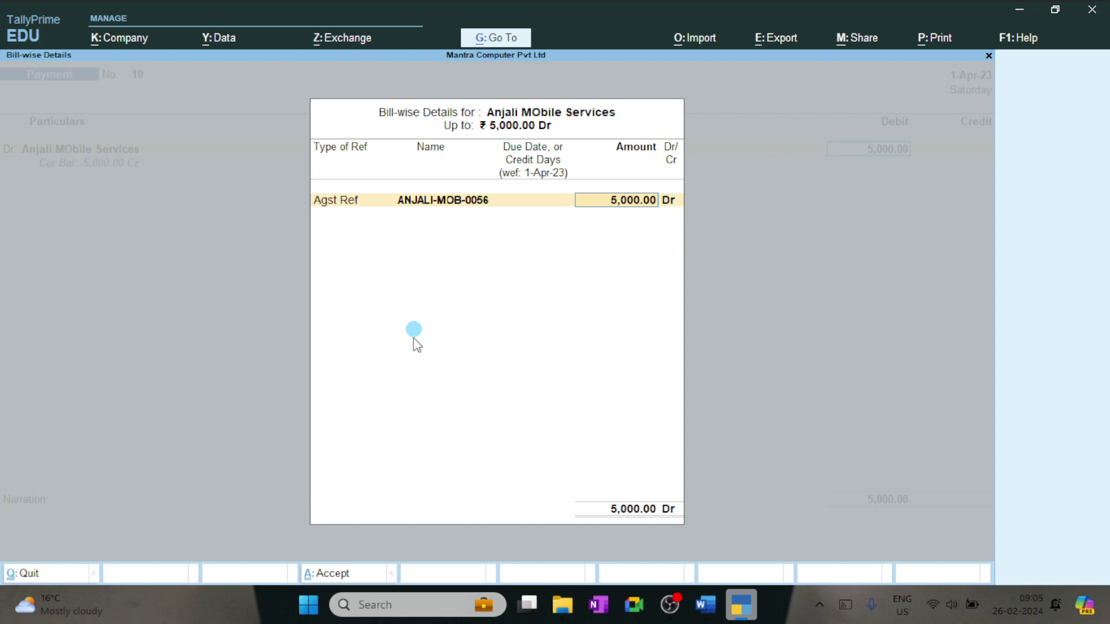
key("Return")
key("Return")
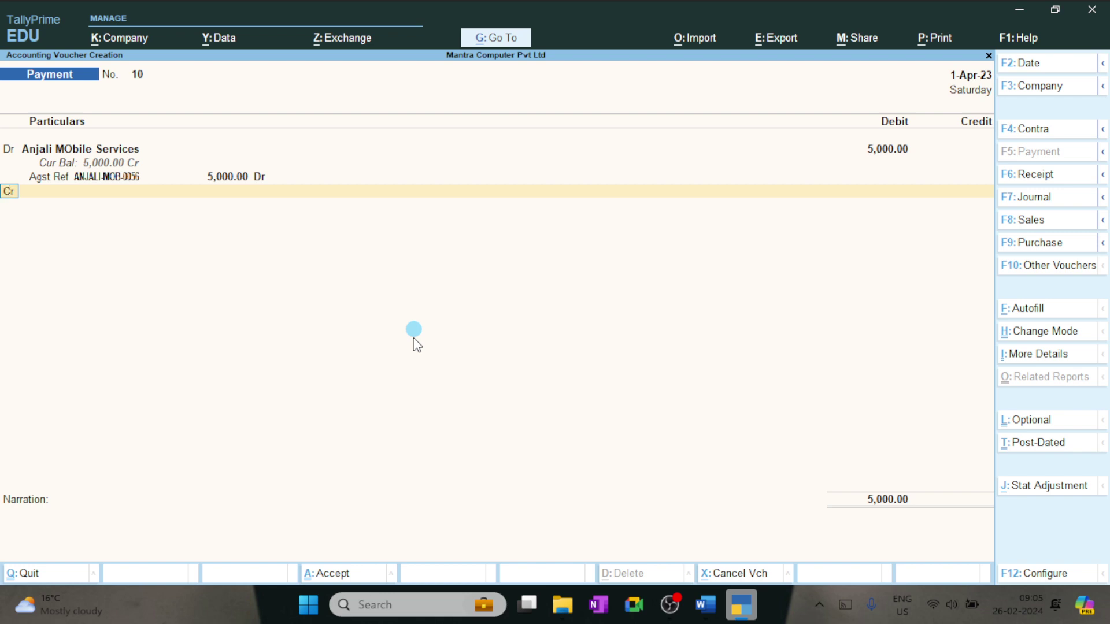
Step: Credit Cash with 5,000 and save the payment voucher without a narration
key("Return")
type("cash")
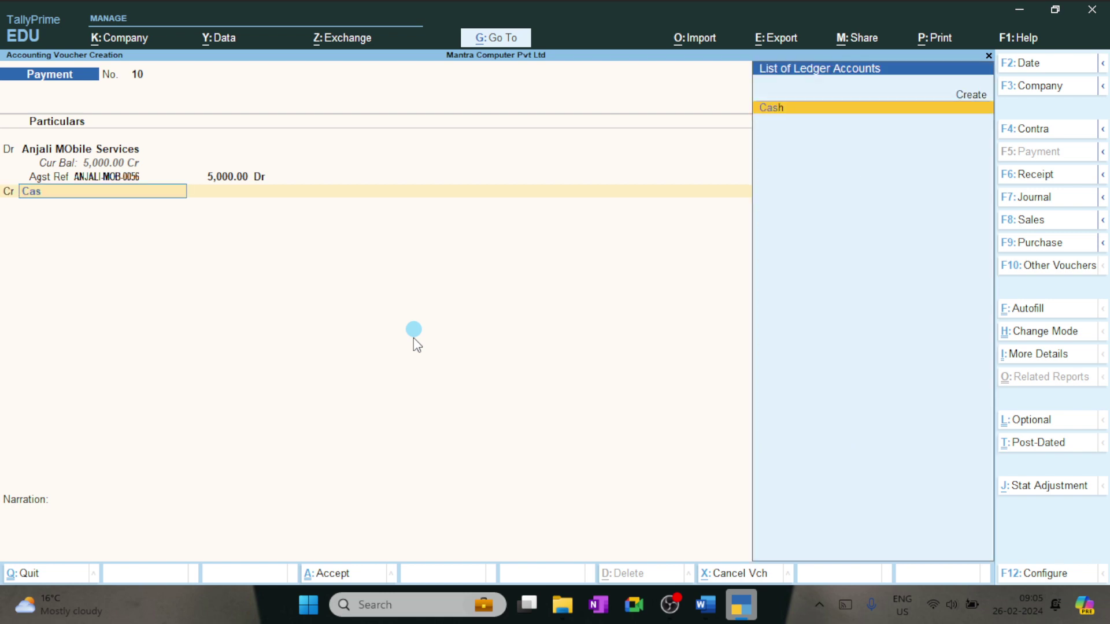
key("Return")
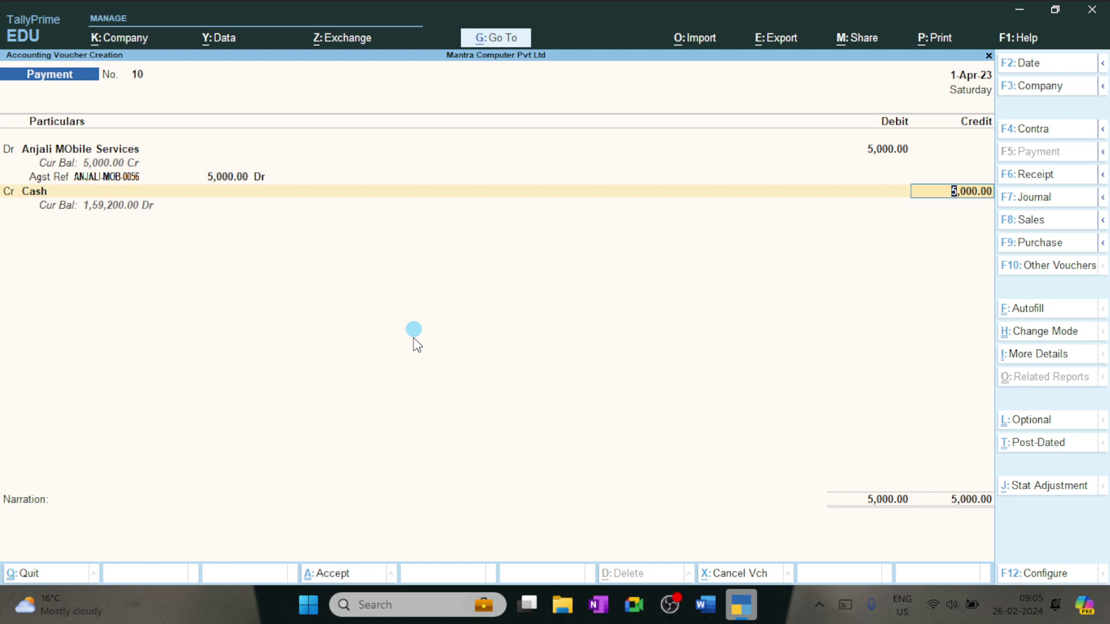
key("Return")
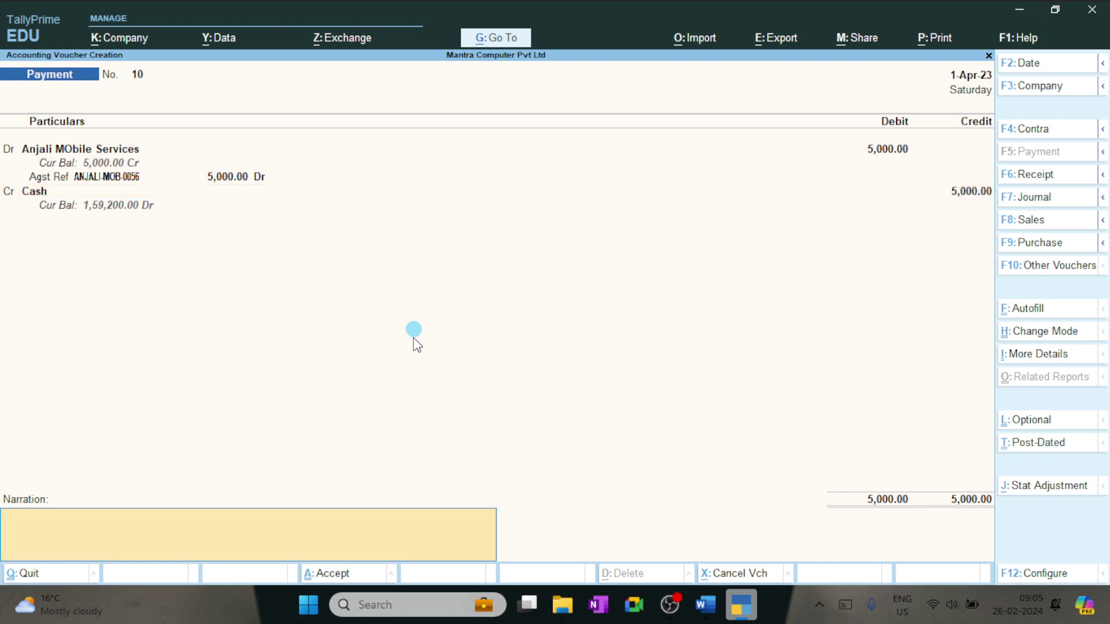
key("Return")
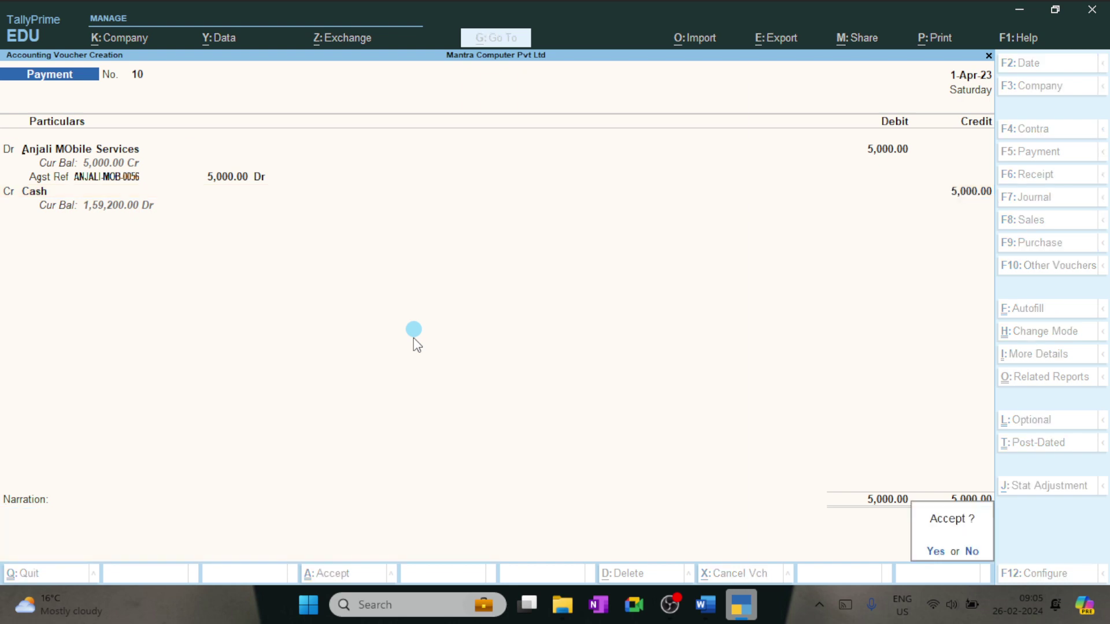
key("Return")
Step: Debit Anjali MObile Services with another 5,000 in the next payment voucher
type("Anja")
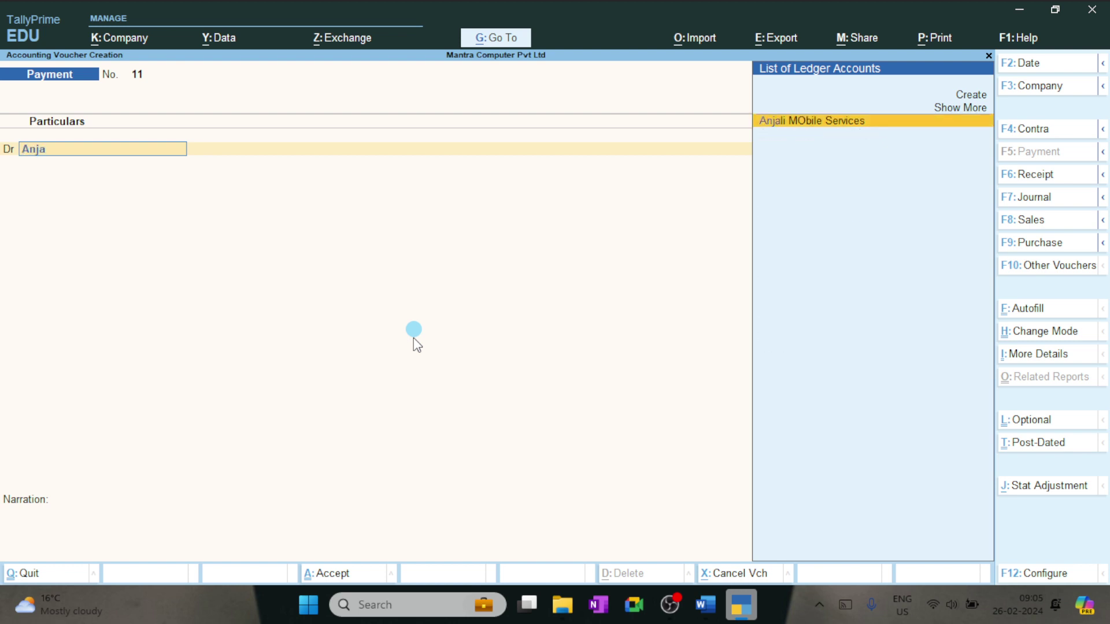
key("Return")
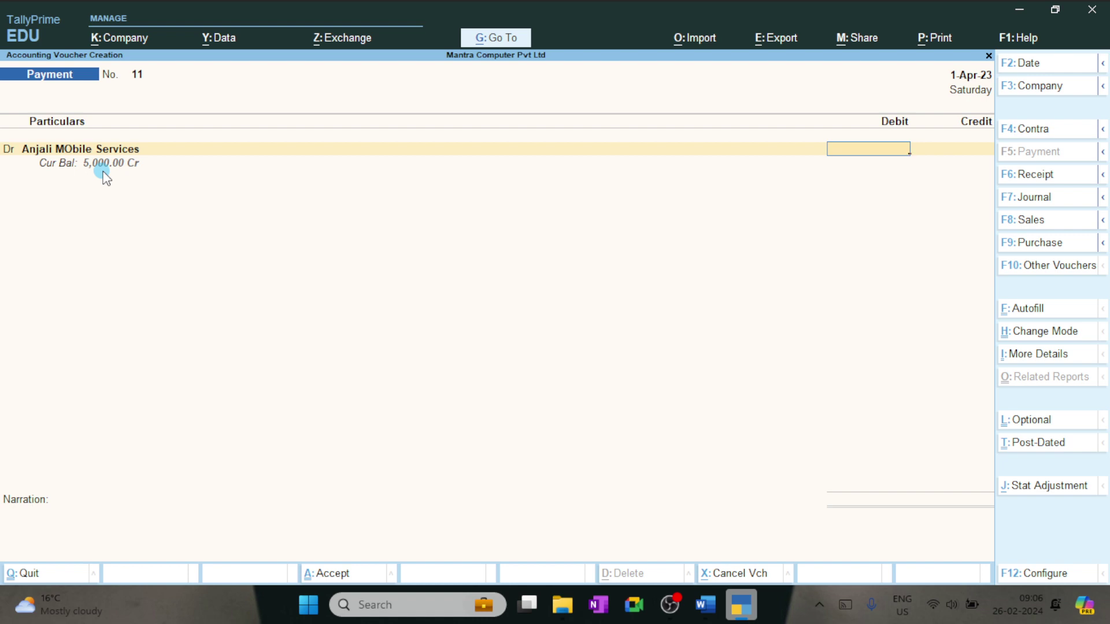
type("5000")
key("Return")
Step: Settle the second 5,000 as Agst Ref against bill ANJALI-MOB-0056 and accept the bill-wise details
key("Return")
key("Return")
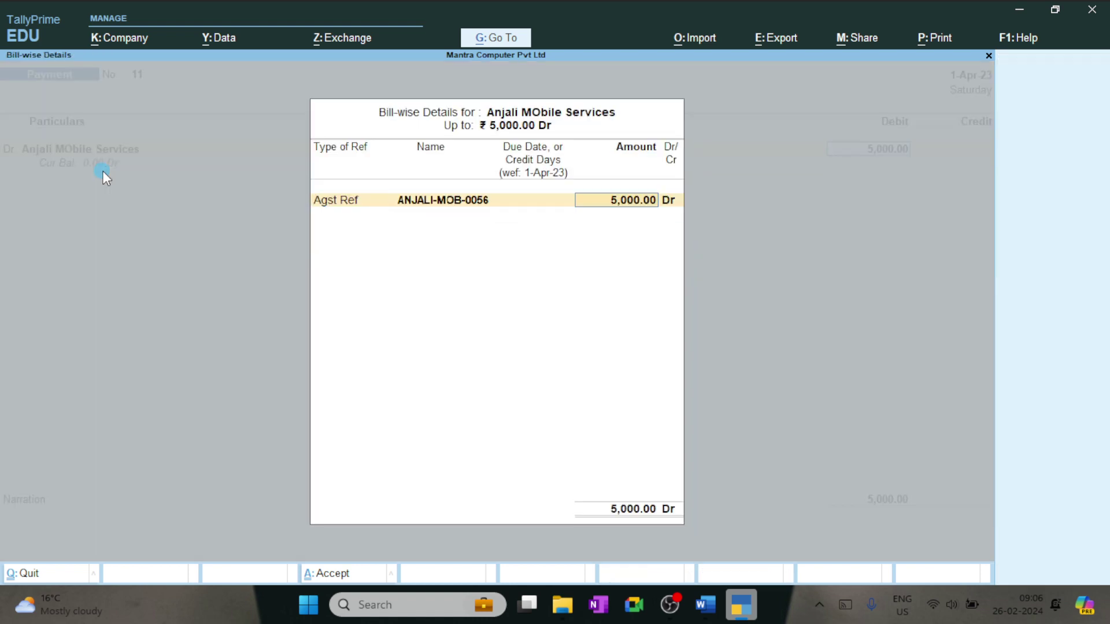
key("BackSpace")
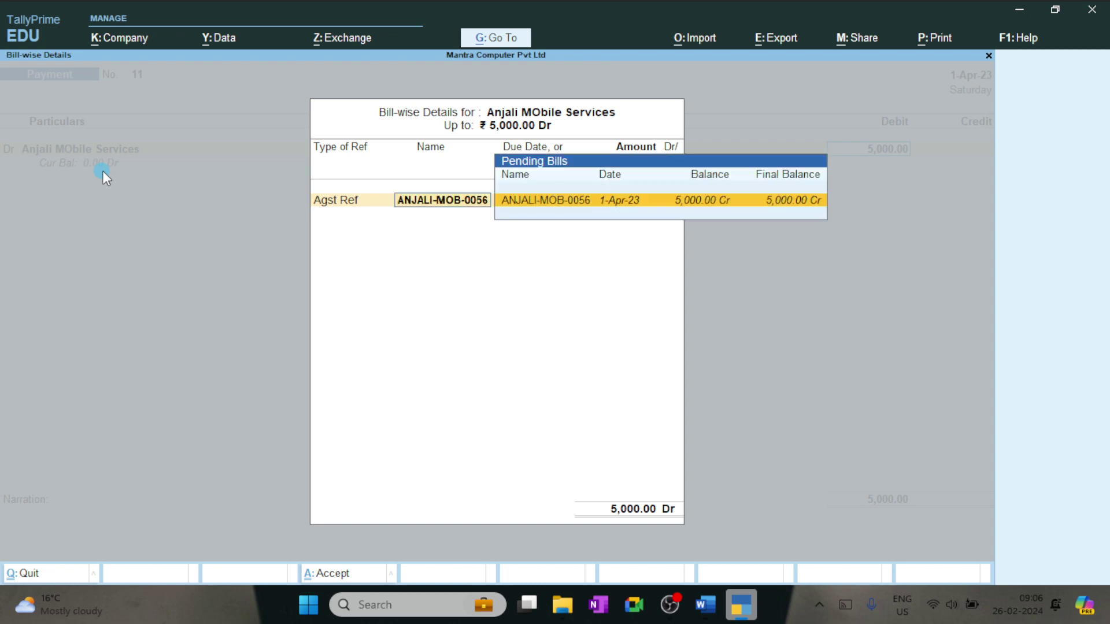
key("Return")
key("Return")
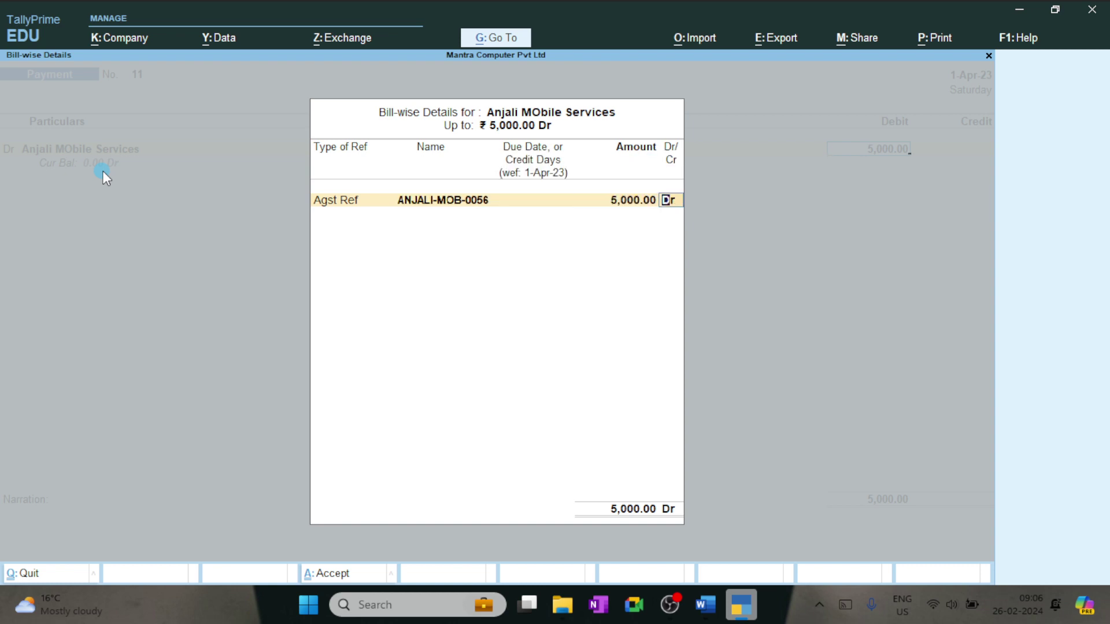
key("Return")
Step: Keep Cash as the credit ledger for the second 5,000 and save the voucher without a narration
key("Return")
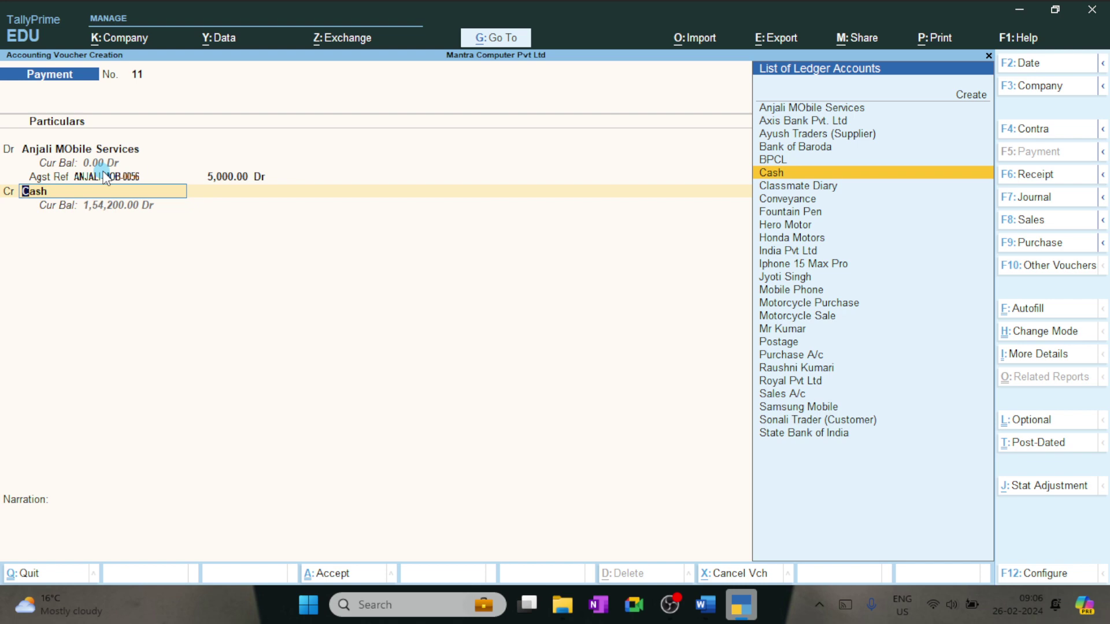
key("Return")
key("Return")
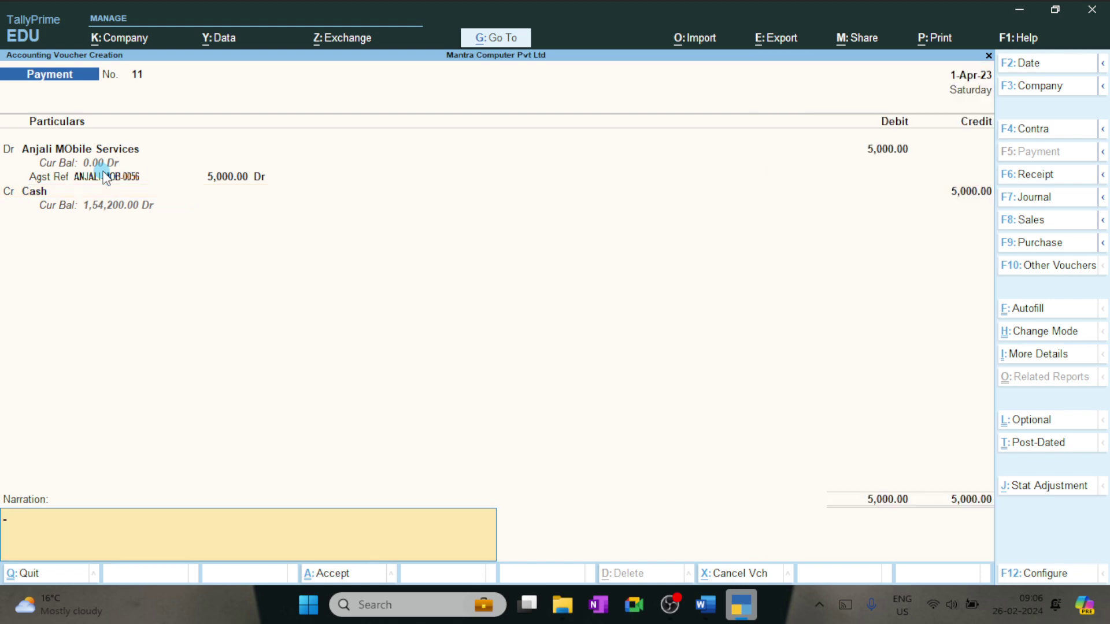
key("Return")
key("Return")
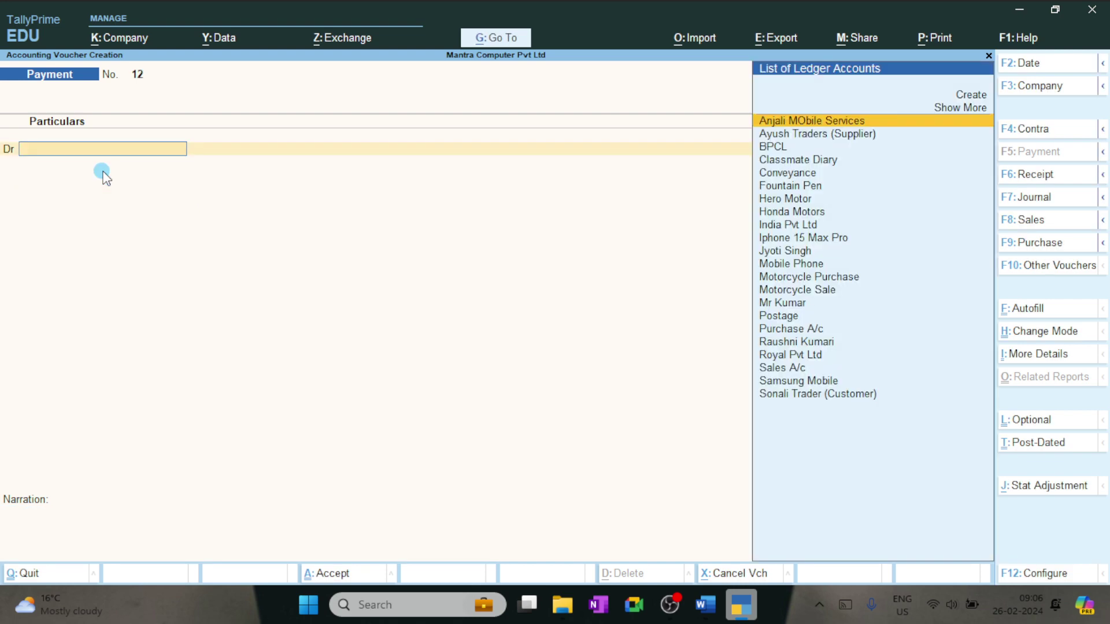
Step: Debit Anjali MObile Services with a third 5,000 in a new payment voucher and try to allocate it as Agst Ref
type("Anja")
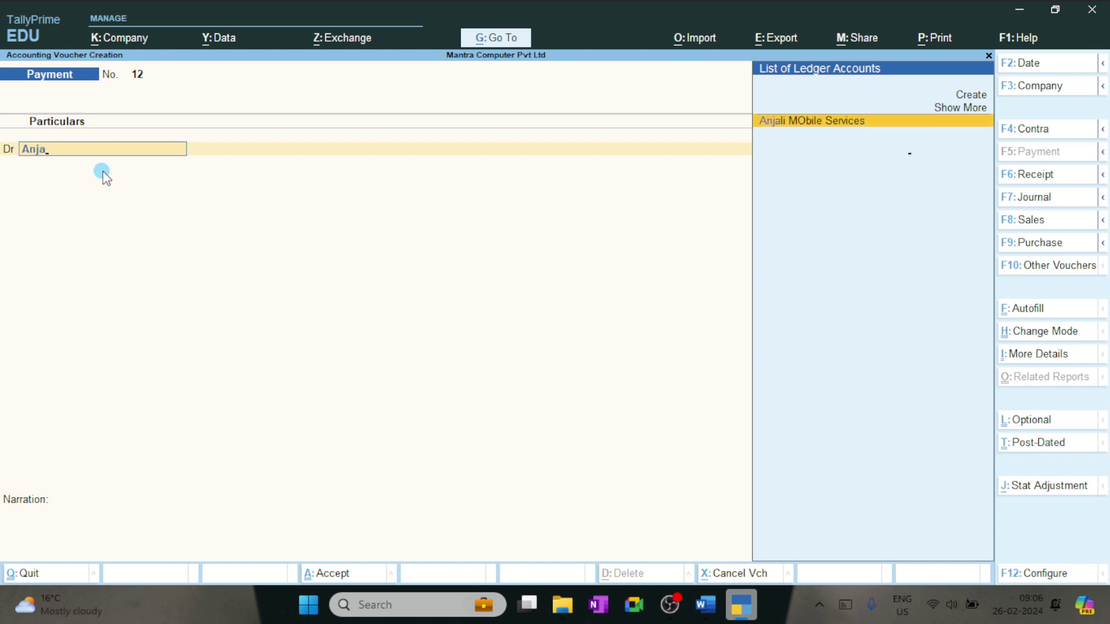
key("Return")
type("5000")
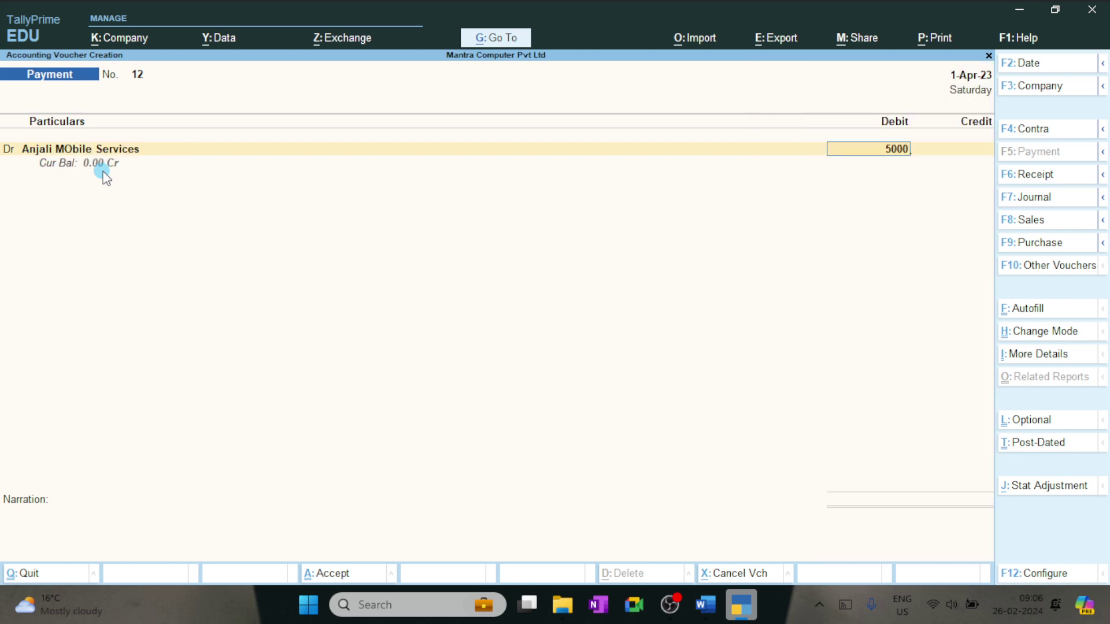
key("Return")
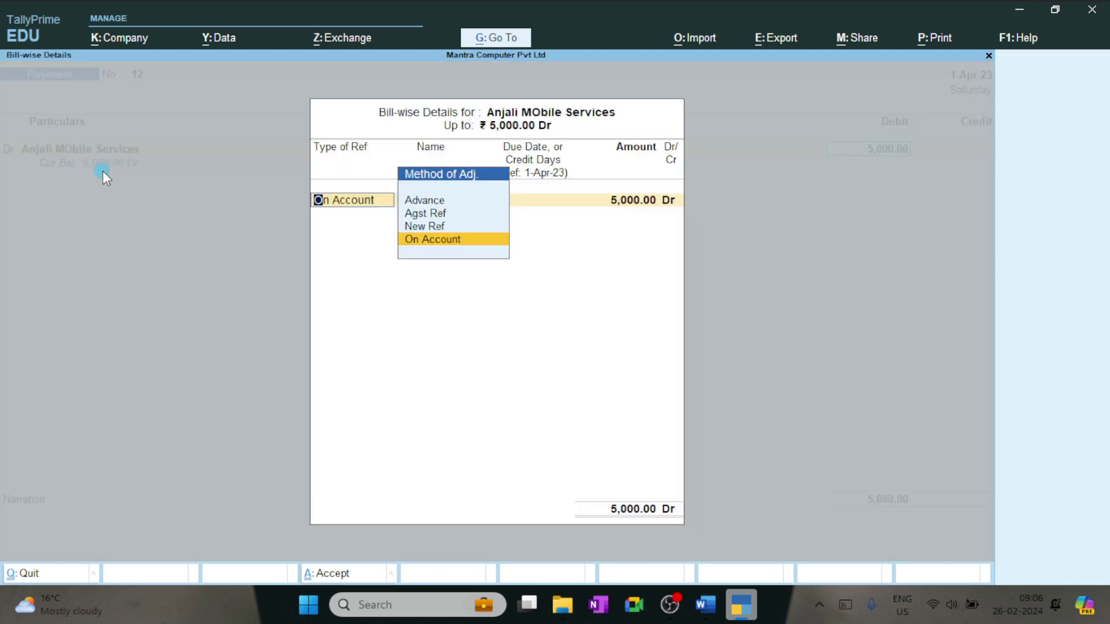
key("Up")
key("Up")
key("Return")
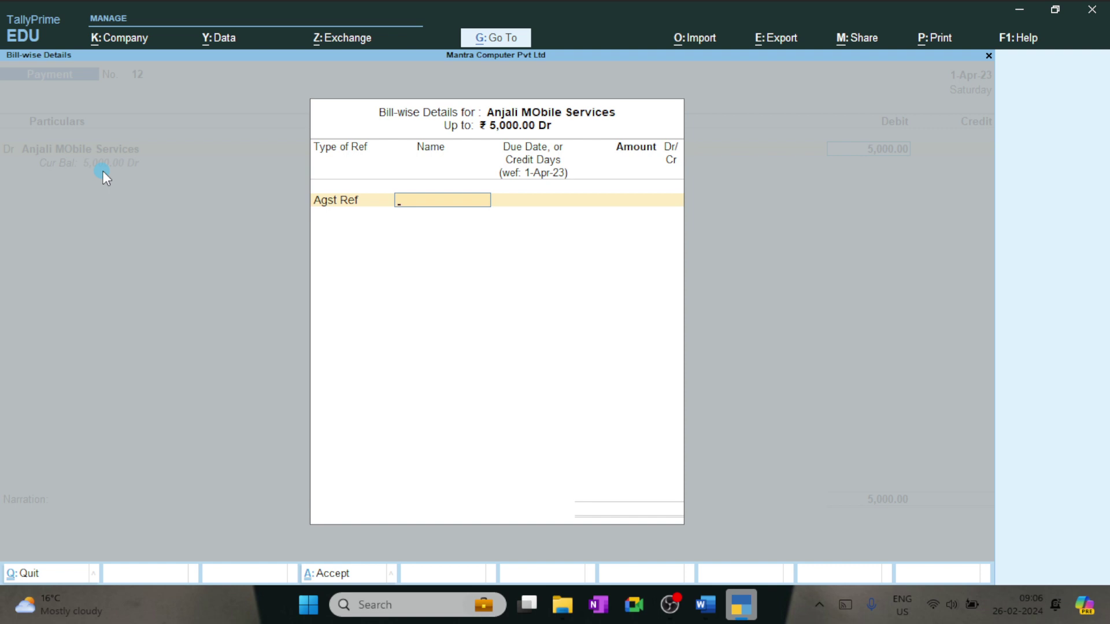
Step: Change the bill-wise allocation of the 5,000 to an Advance with reference 12
key("BackSpace")
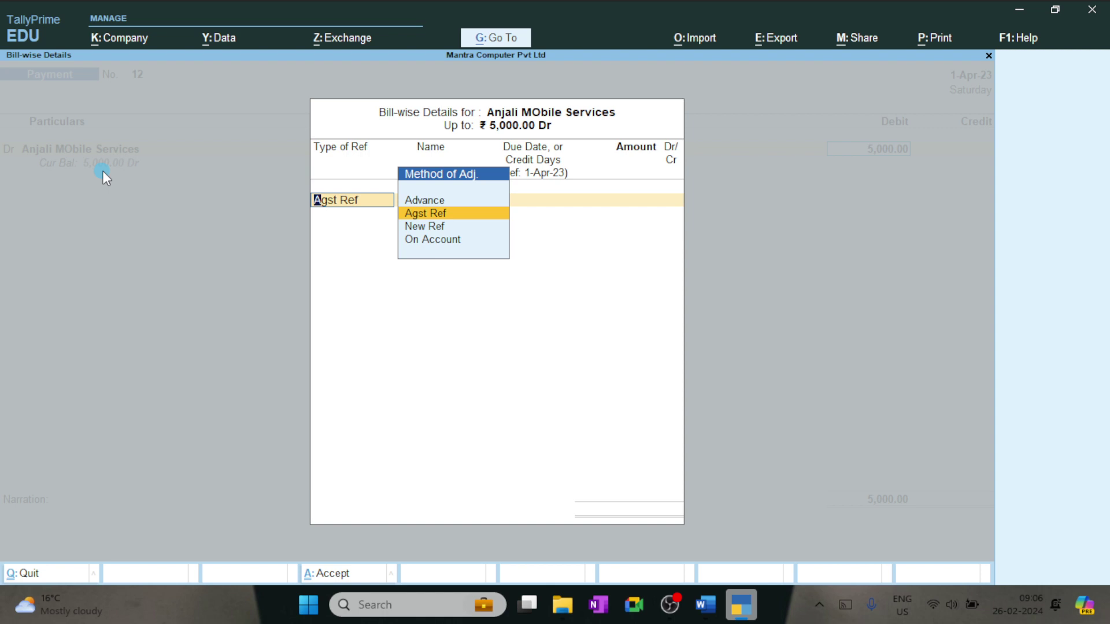
key("Up")
key("Return")
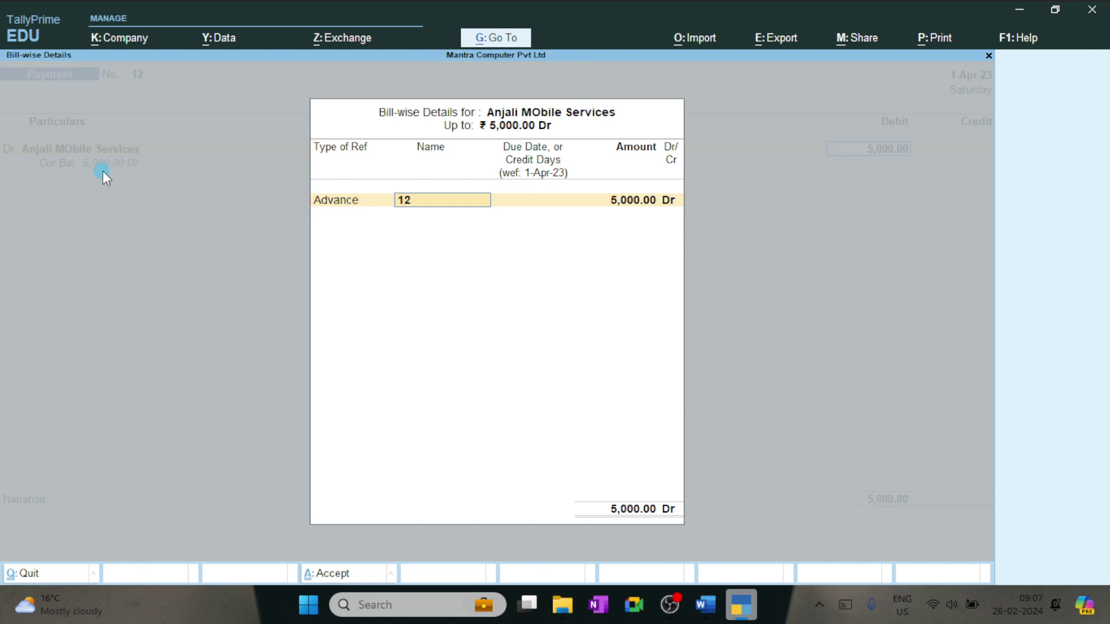
key("BackSpace")
key("Escape")
key("Return")
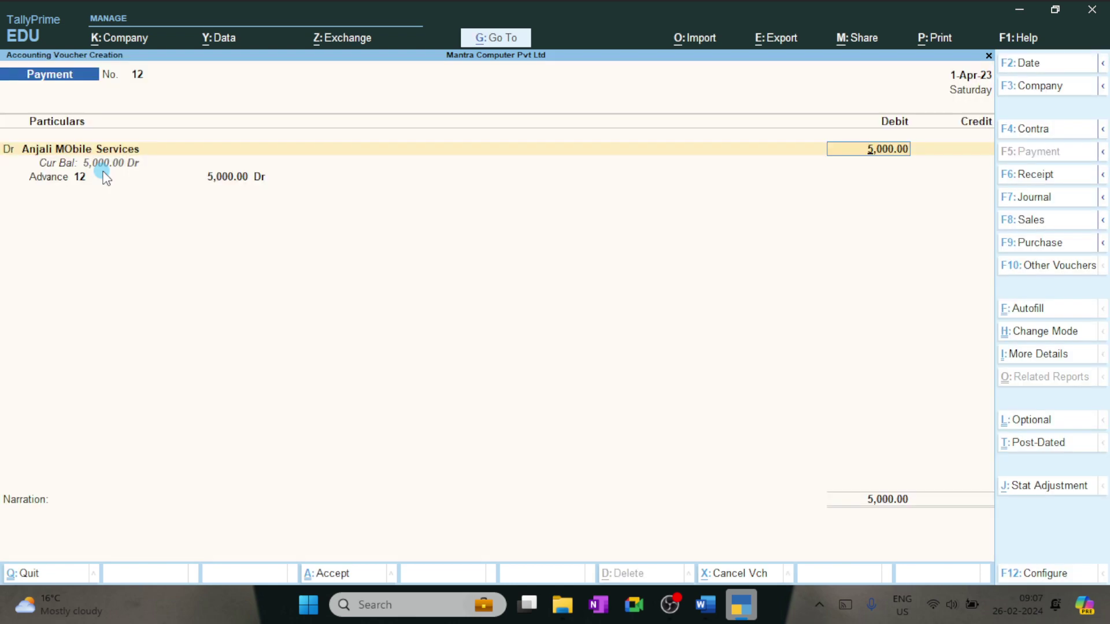
Step: Clear the debit amount and quit the unfinished payment voucher without saving it
key("BackSpace")
key("Escape")
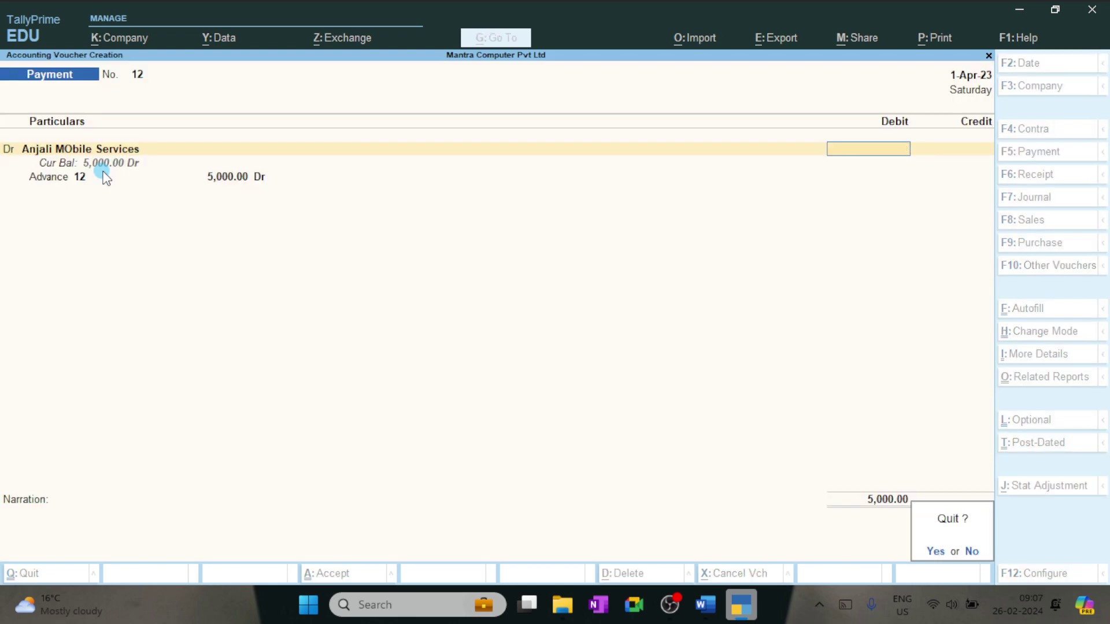
key("Return")
Step: Open the Balance Sheet and examine the Current Liabilities, Capital Account, Fixed Assets, Current Assets and Profit & Loss A/c lines
key("b")
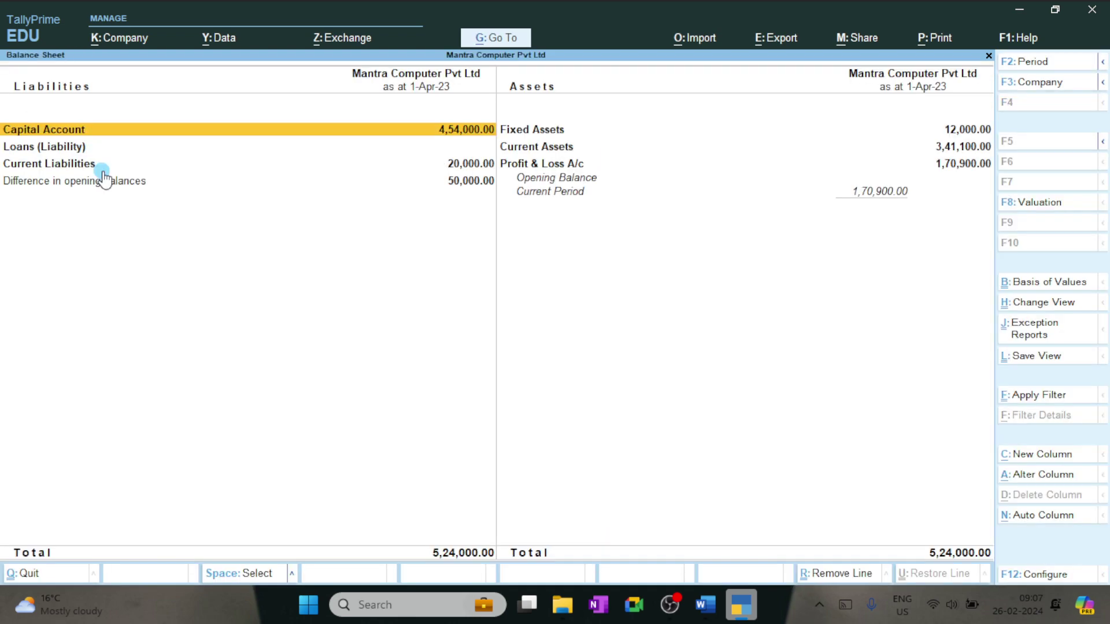
key("Down")
key("Down")
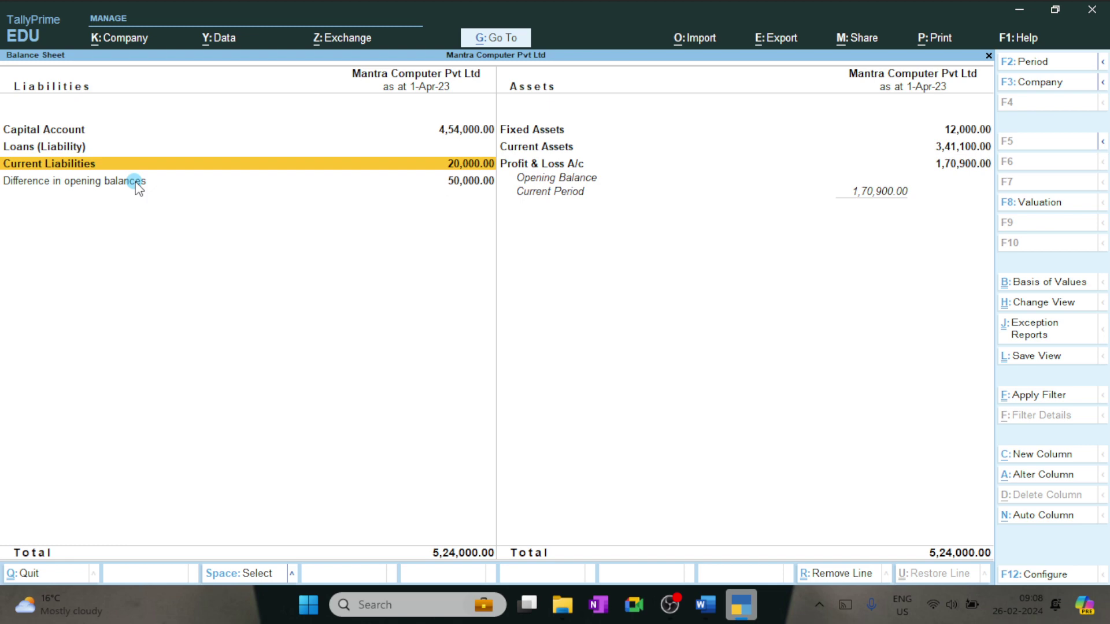
key("Up")
key("Up")
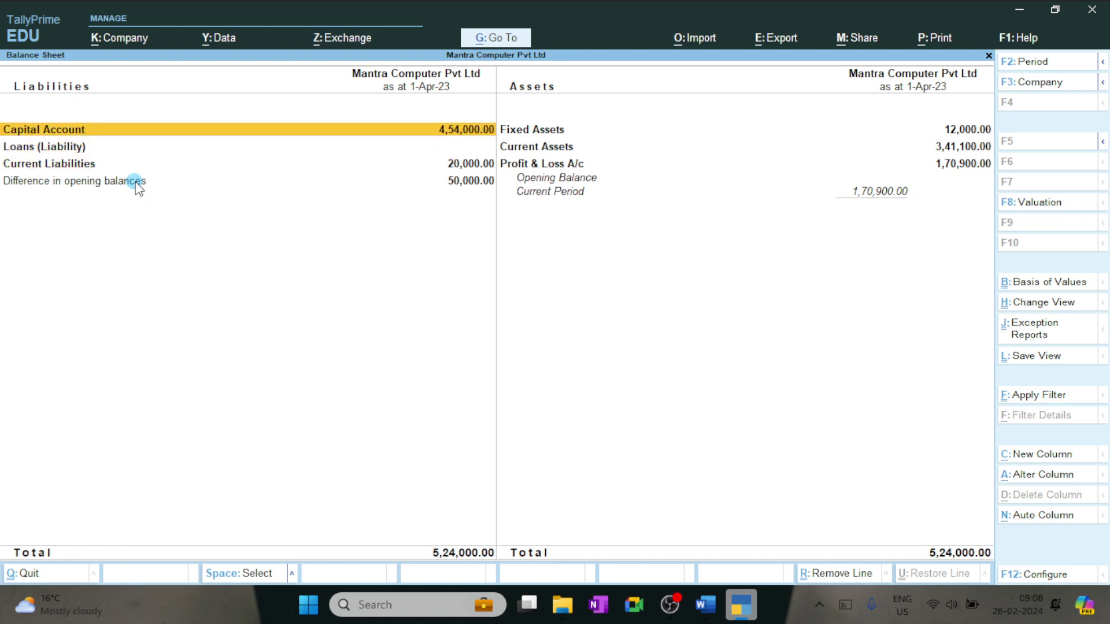
key("Right")
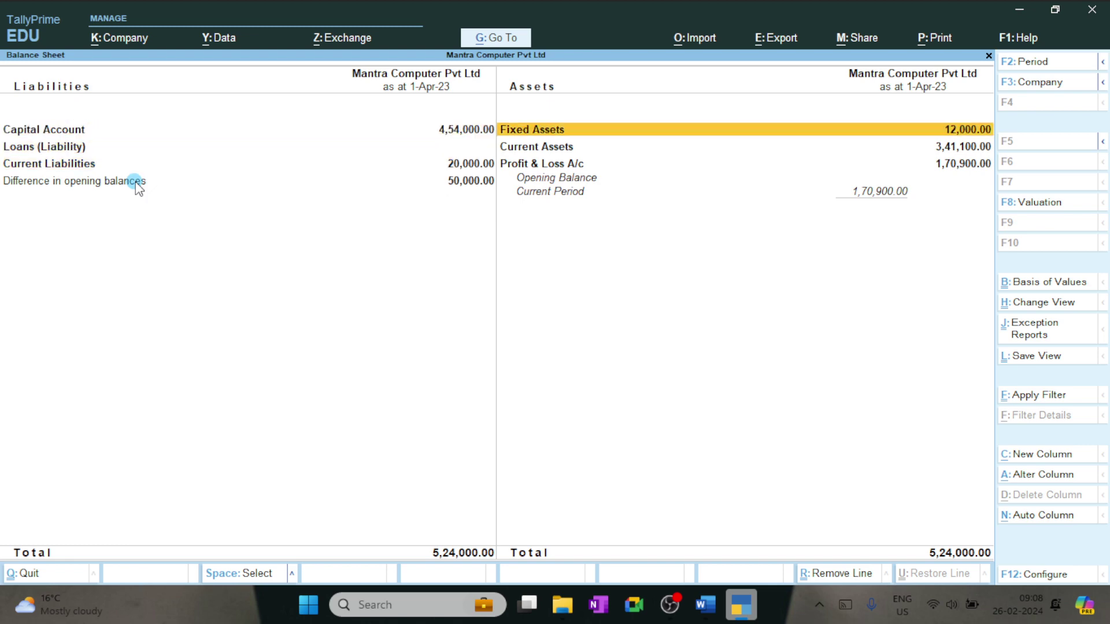
key("Down")
key("Down")
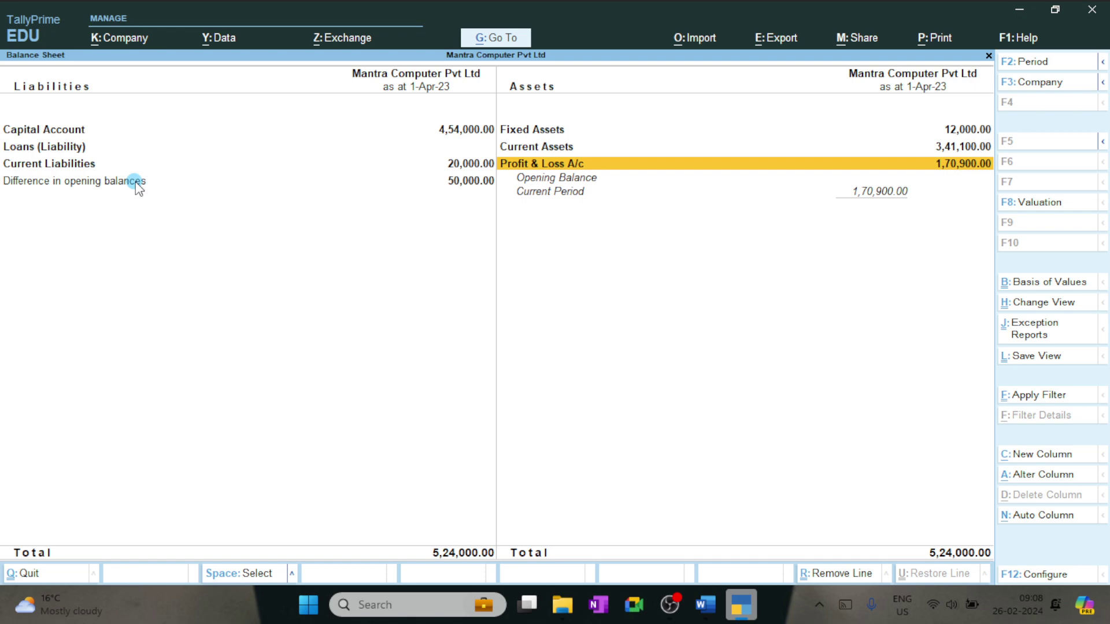
key("Up")
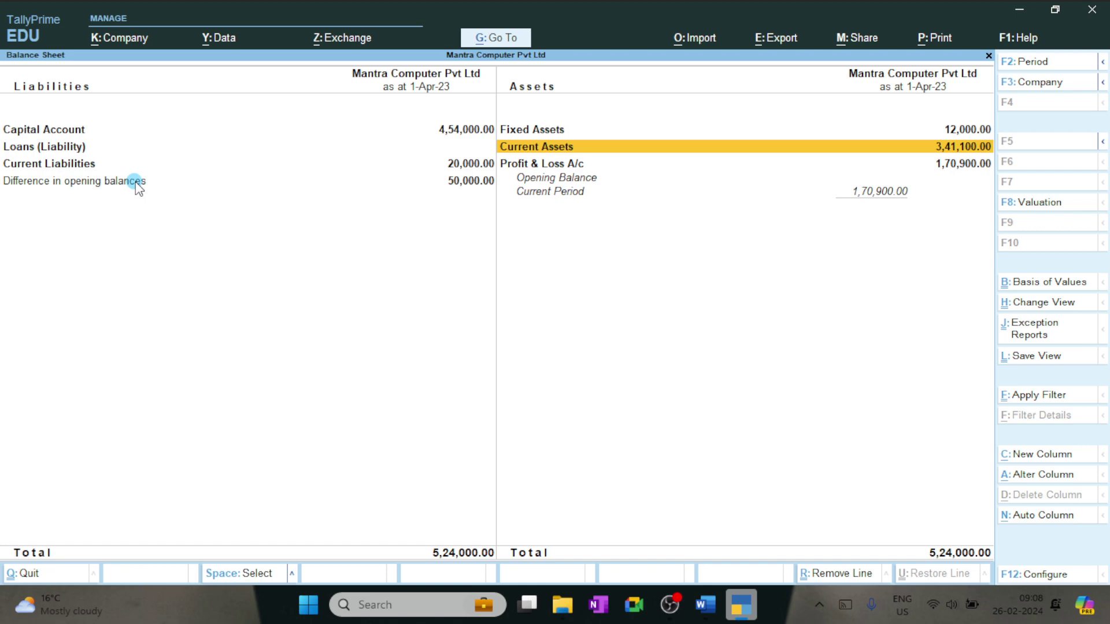
Step: Review the Capital Account, Loans (Liability) and Current Liabilities lines against the Profit & Loss A/c and Current Assets lines
key("Left")
key("Down")
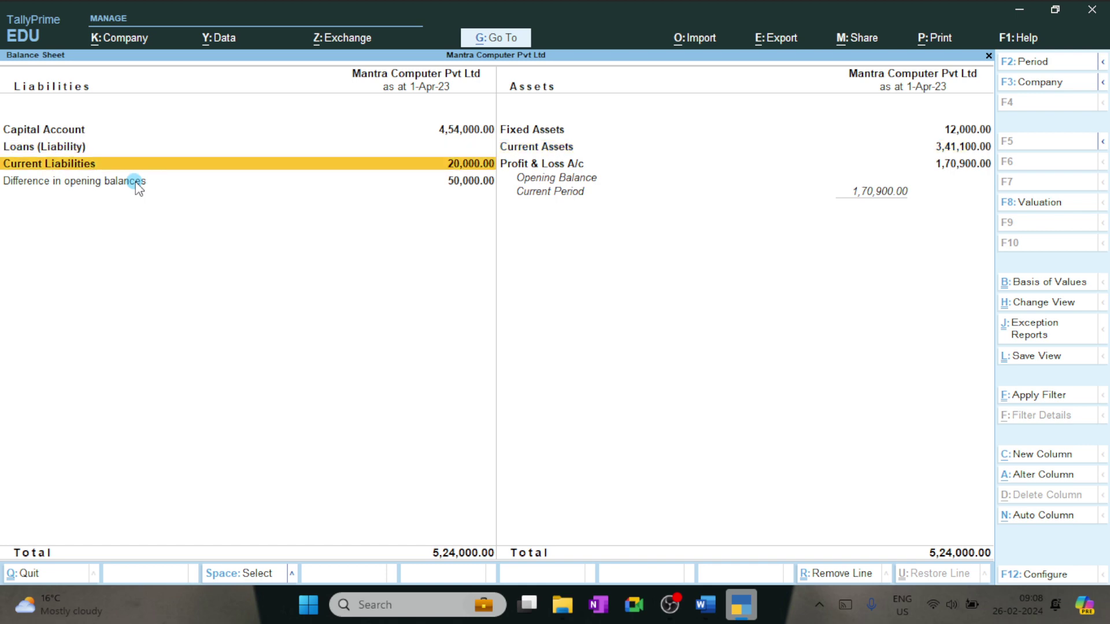
key("Up")
key("Up")
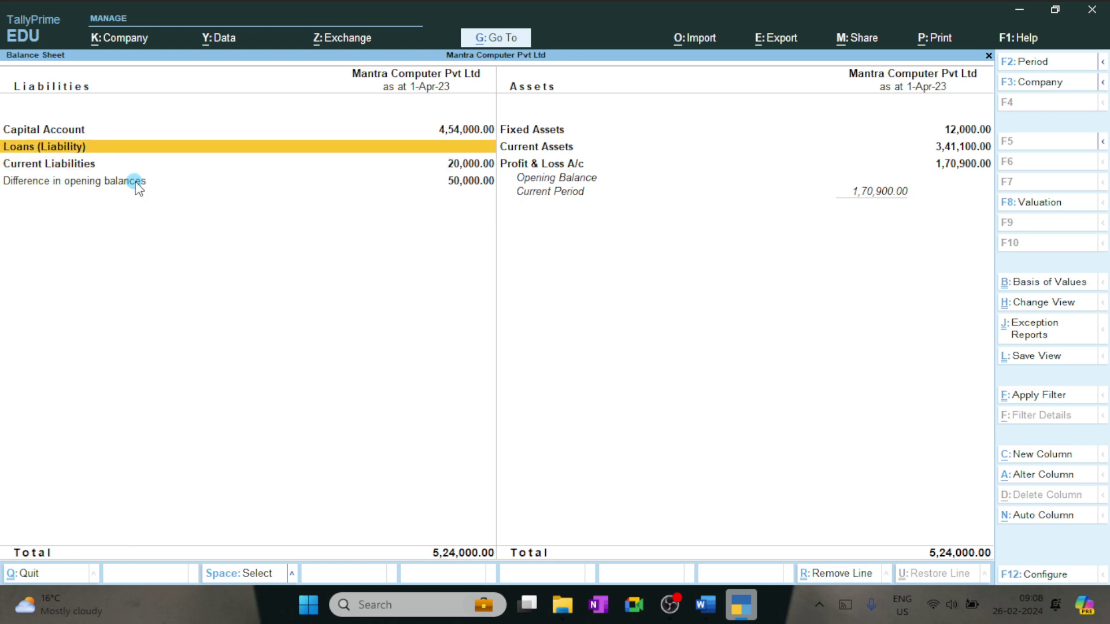
key("Down")
key("Up")
key("Down")
key("Up")
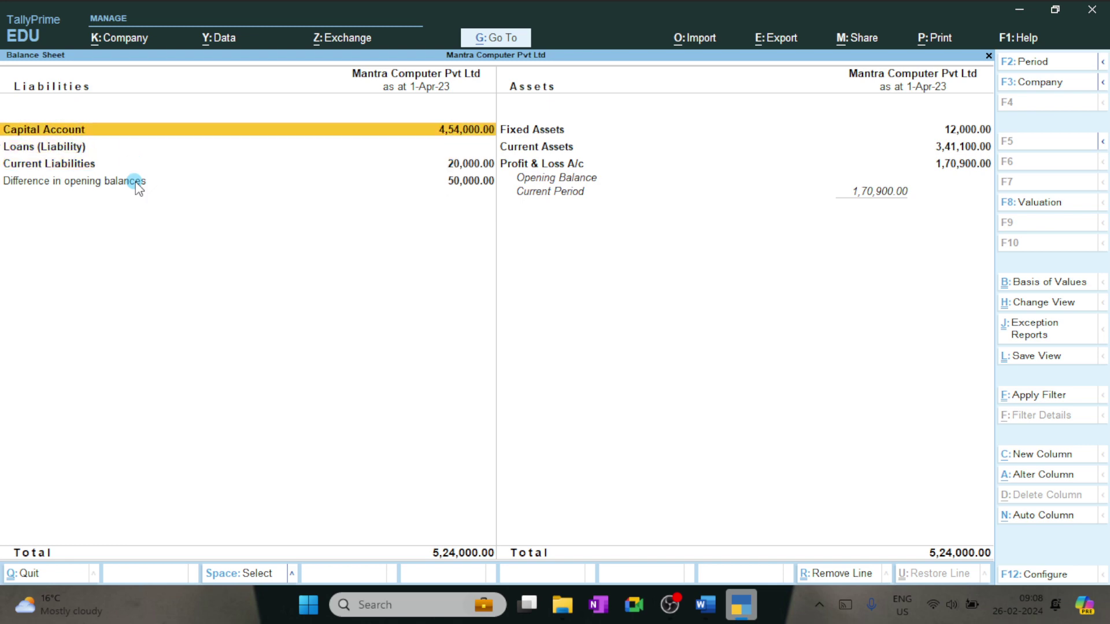
key("Down")
key("Up")
key("Down")
key("Down")
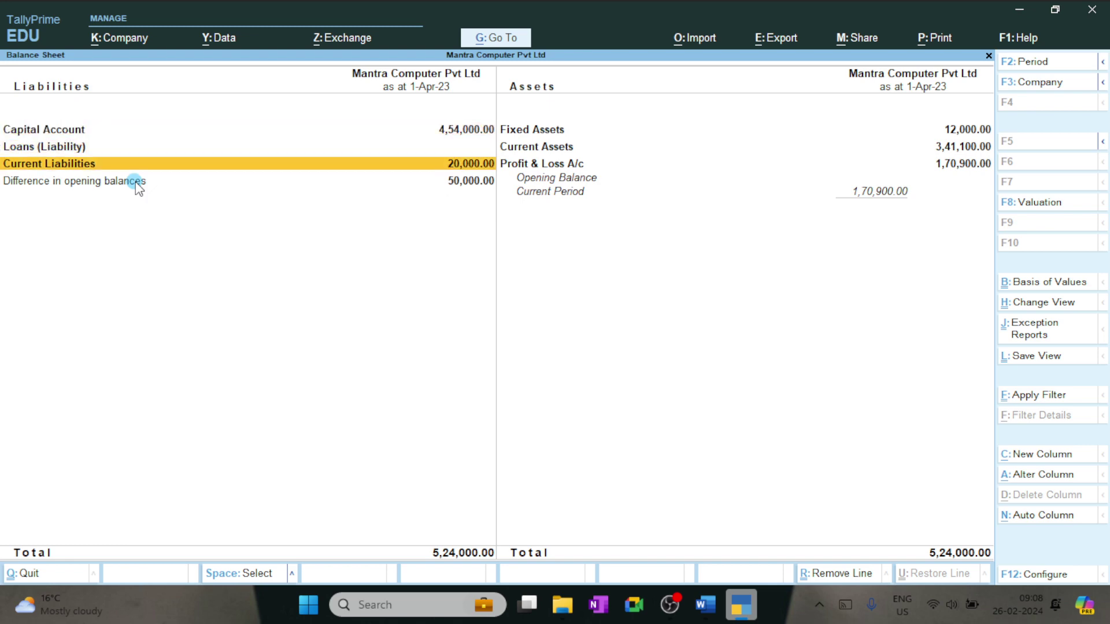
key("Up")
key("Up")
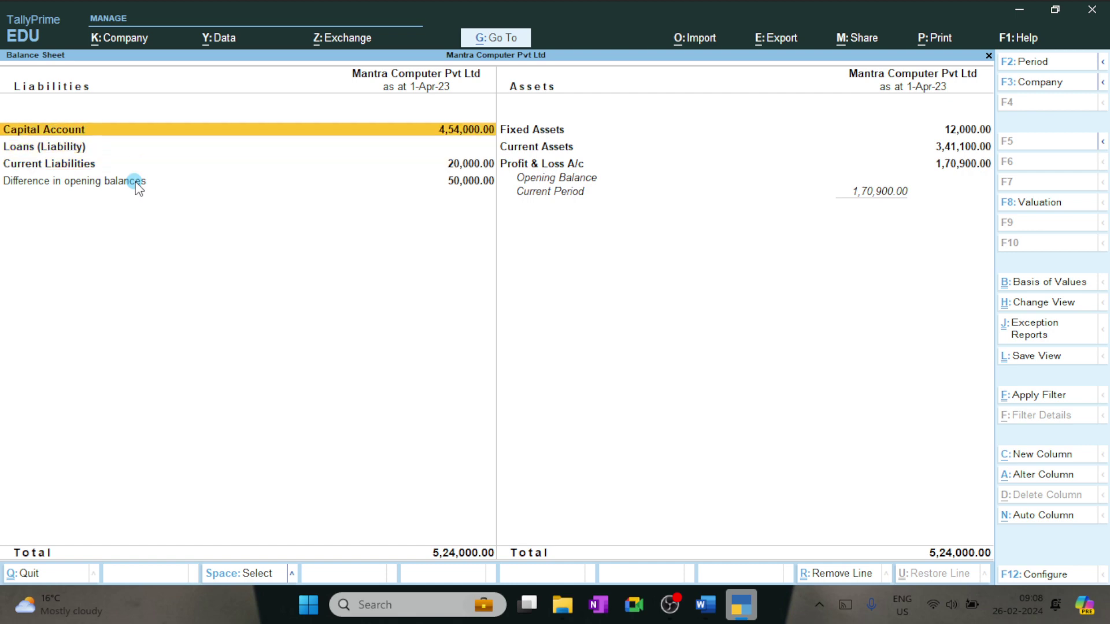
key("Down")
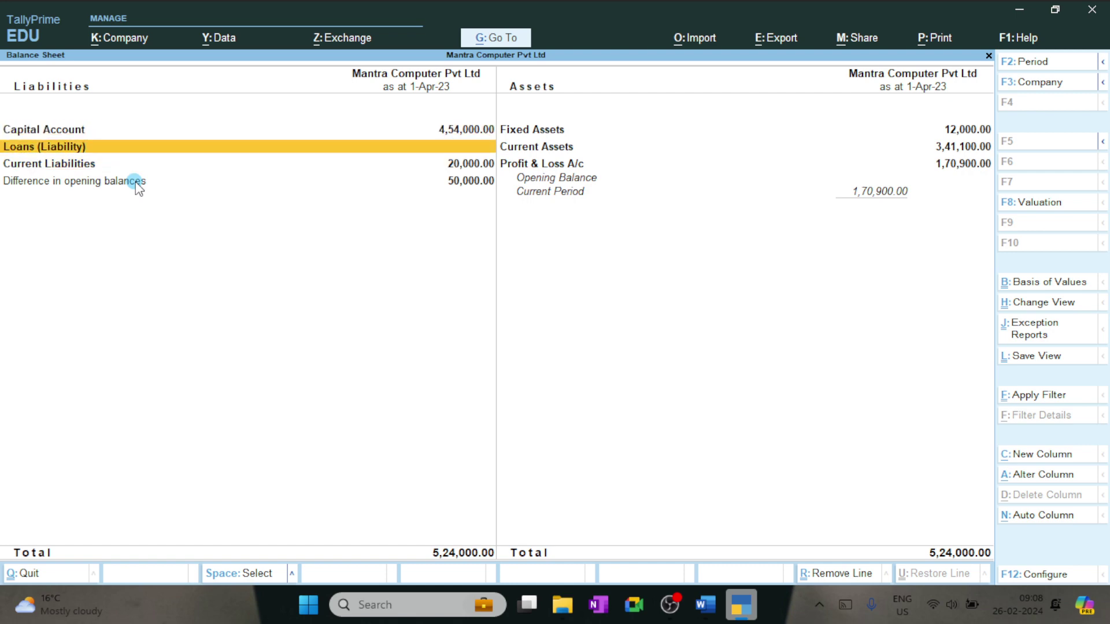
key("Down")
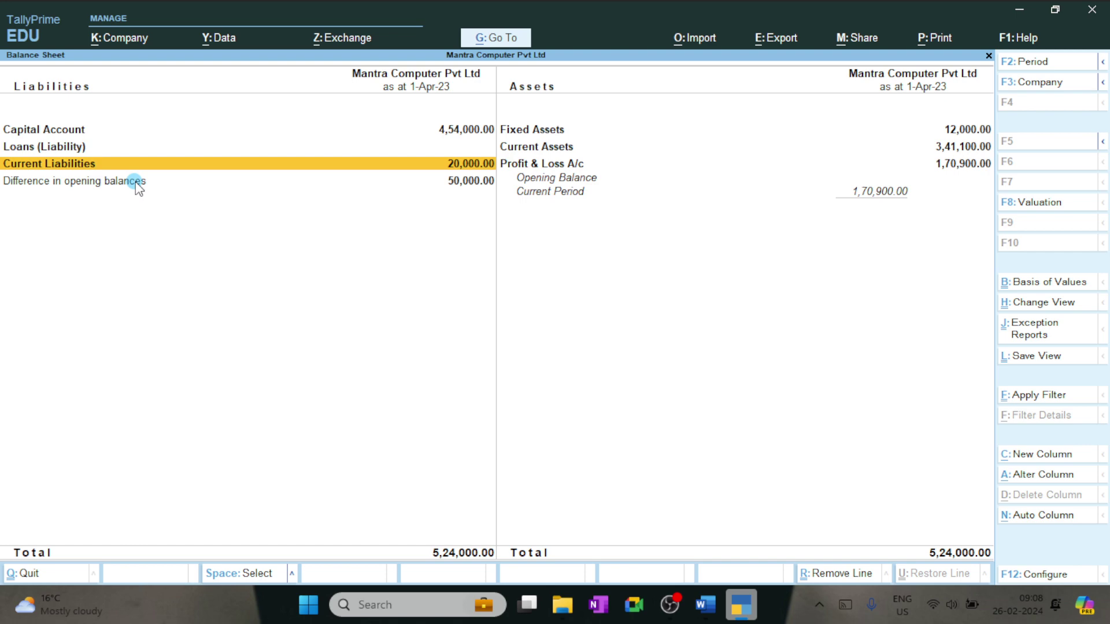
key("Right")
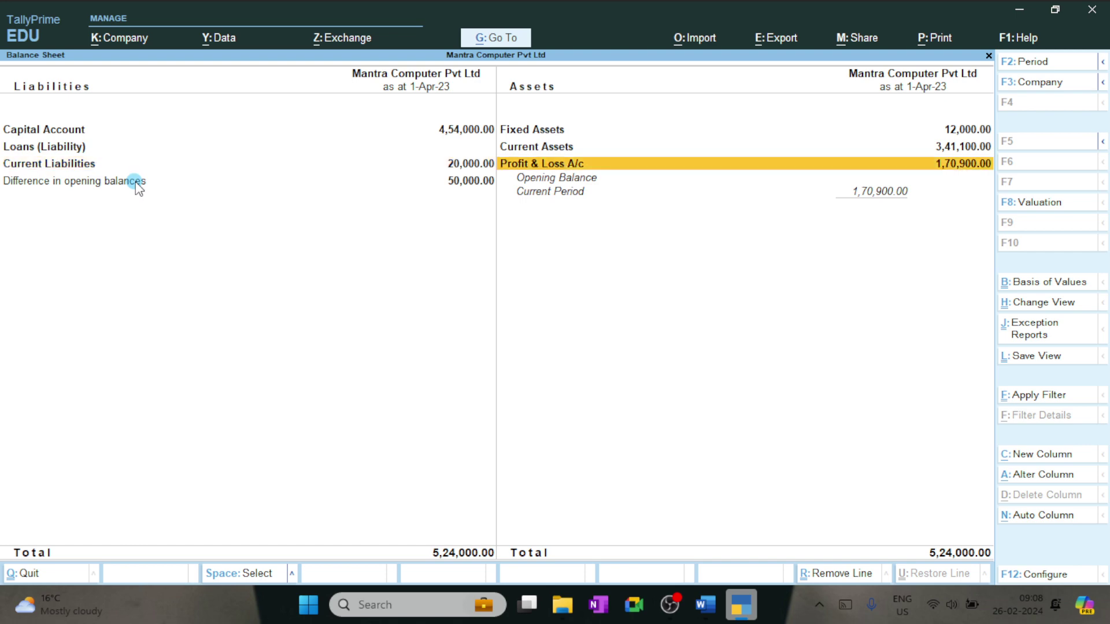
key("Up")
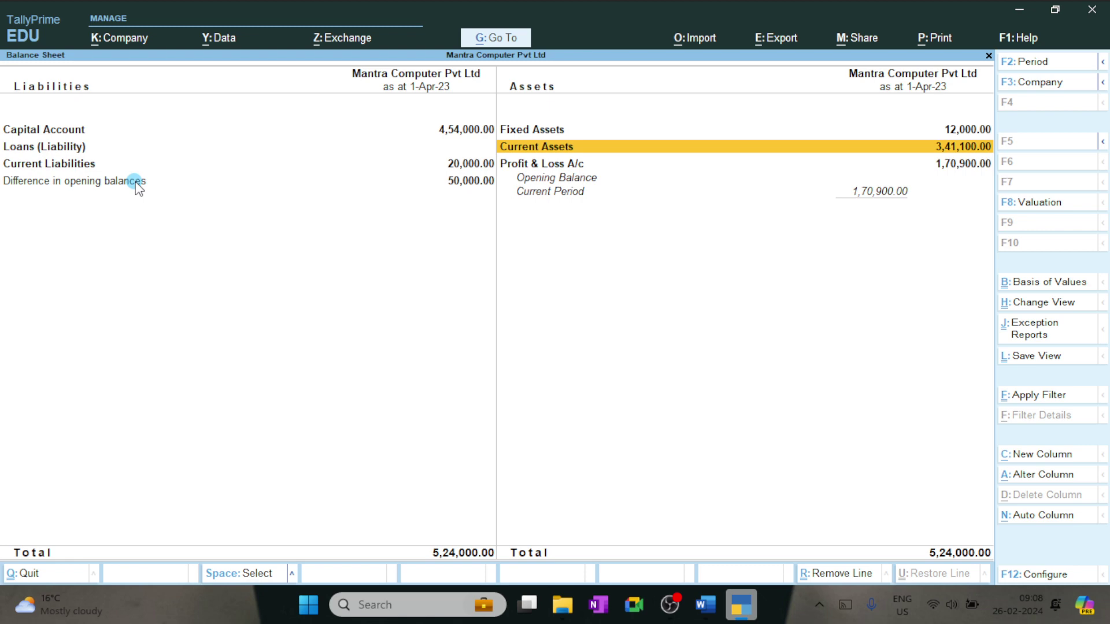
Step: Drill down into Profit & Loss A/c, examine the Sales Accounts and Nett Loss lines, and return to the Balance Sheet
key("Down")
key("Return")
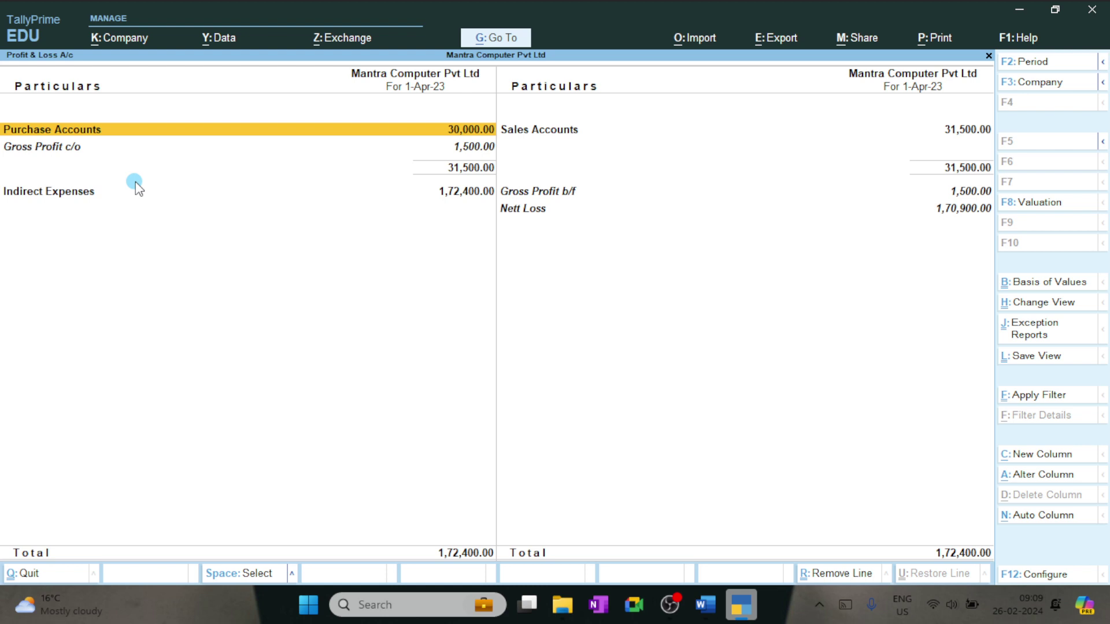
key("Right")
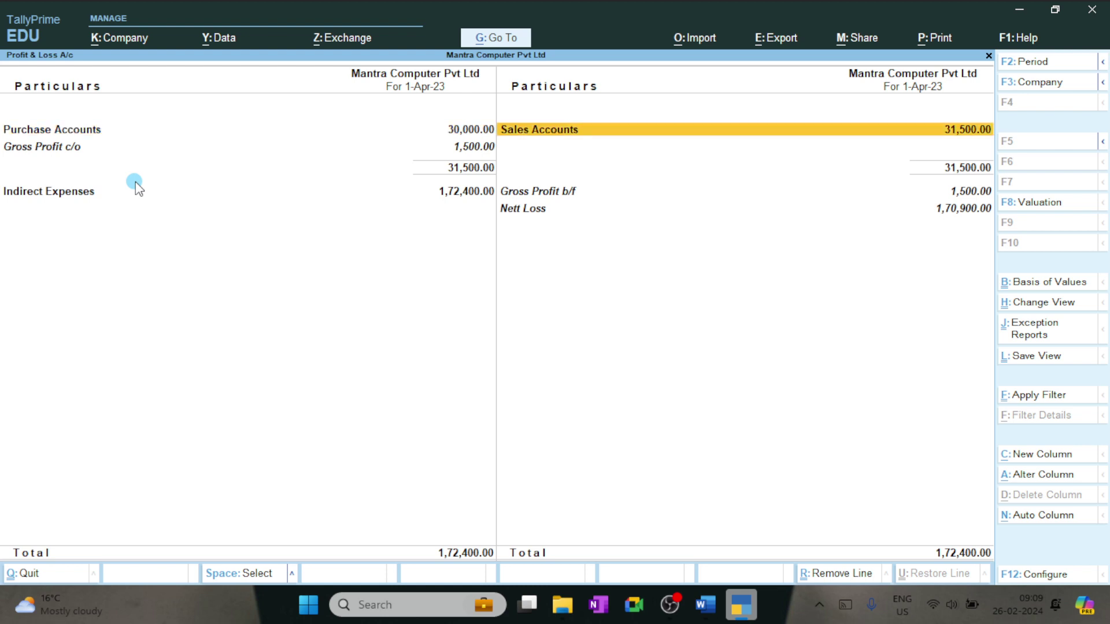
key("Down")
key("Down")
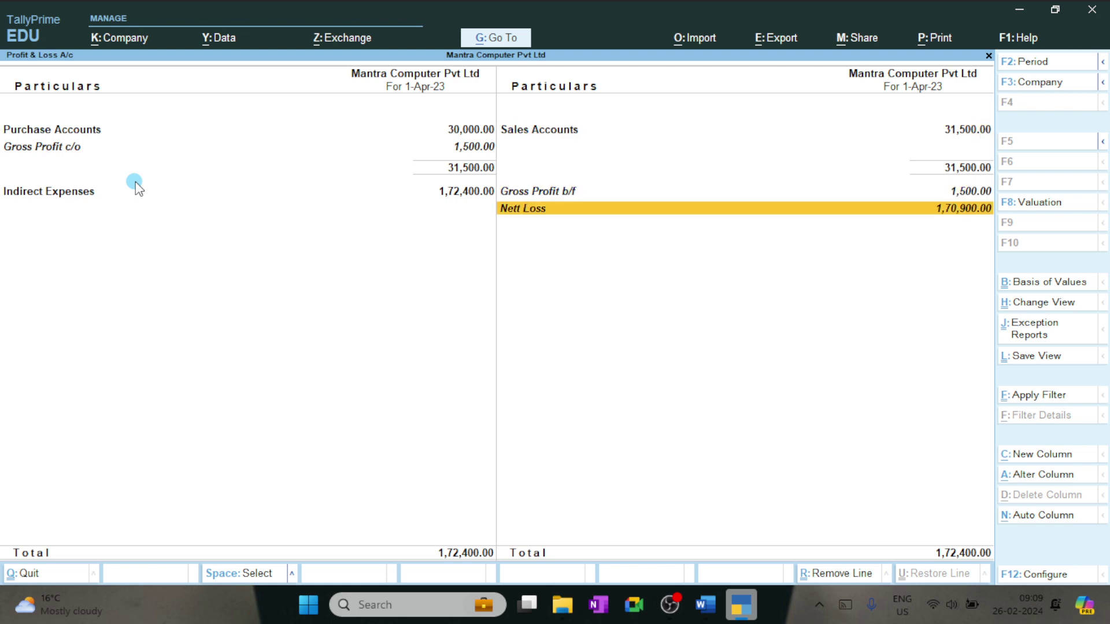
key("Escape")
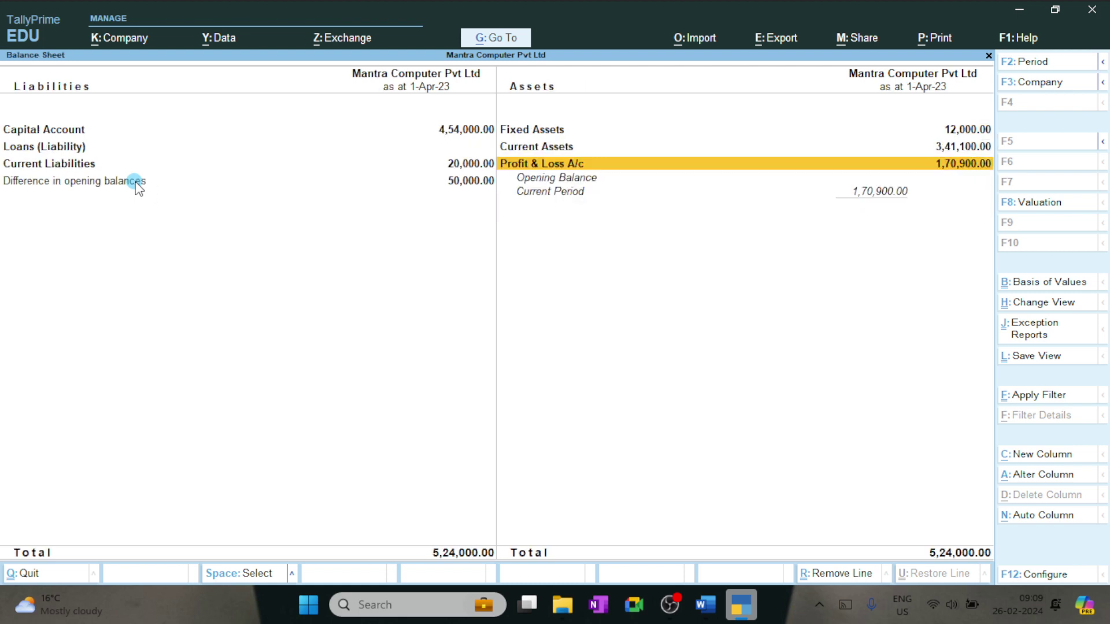
Step: Drill down into Current Assets, check its Sundry Debtors, Cash-in-Hand and Bank Accounts groups, and return to the Balance Sheet
key("Up")
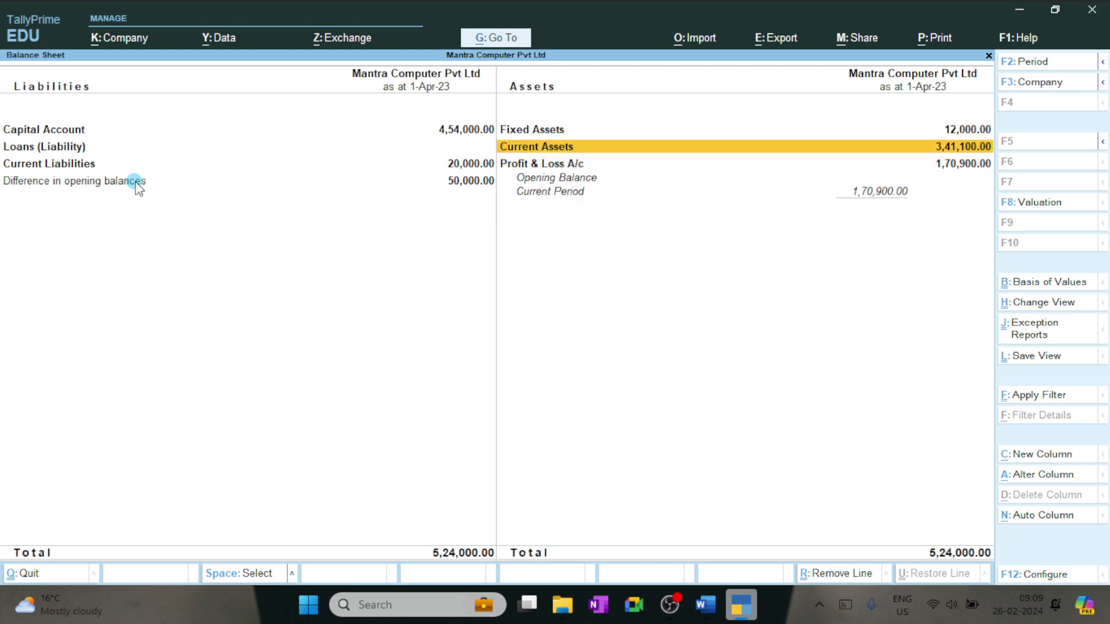
key("Up")
key("Down")
key("Return")
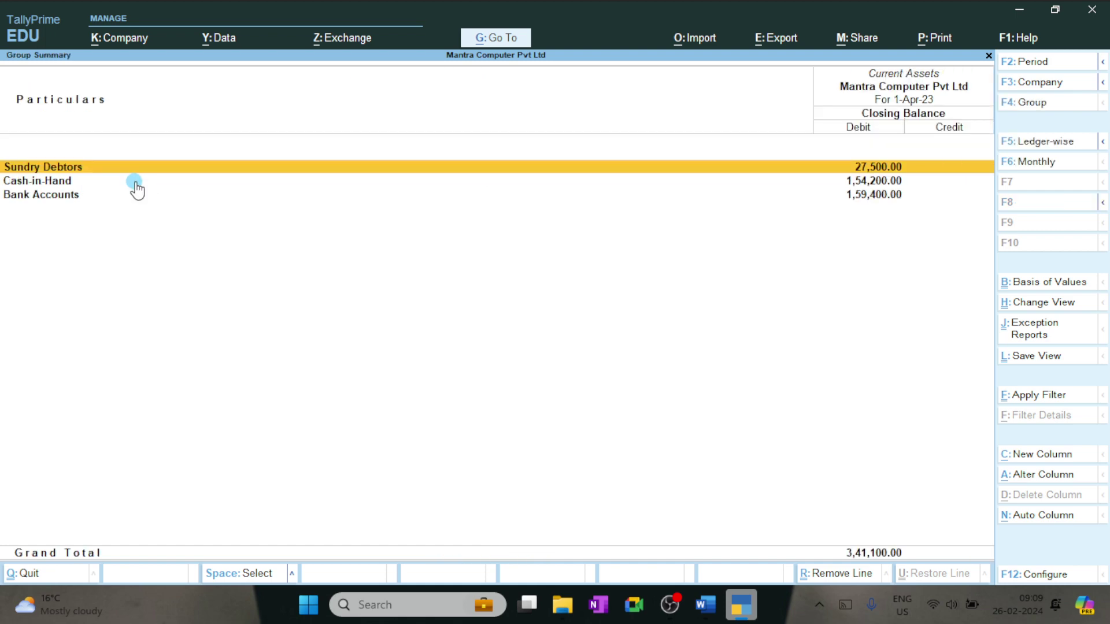
left_click(135, 181)
key("Up")
key("Escape")
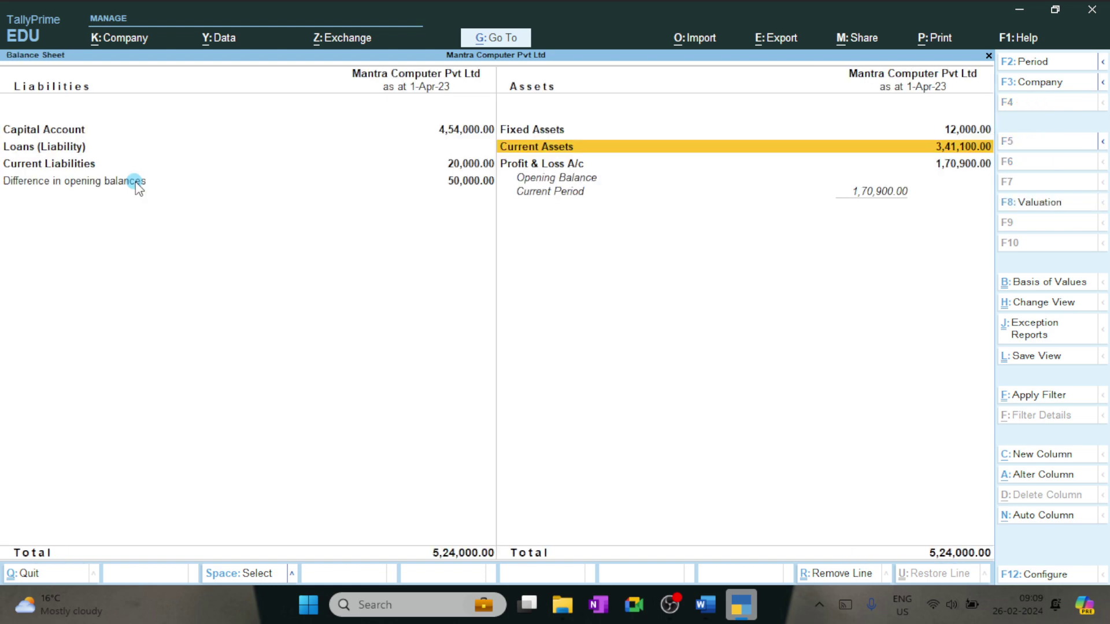
Step: Leave the Balance Sheet and review the company's Dashboard, returning to the Gateway of Tally
key("Escape")
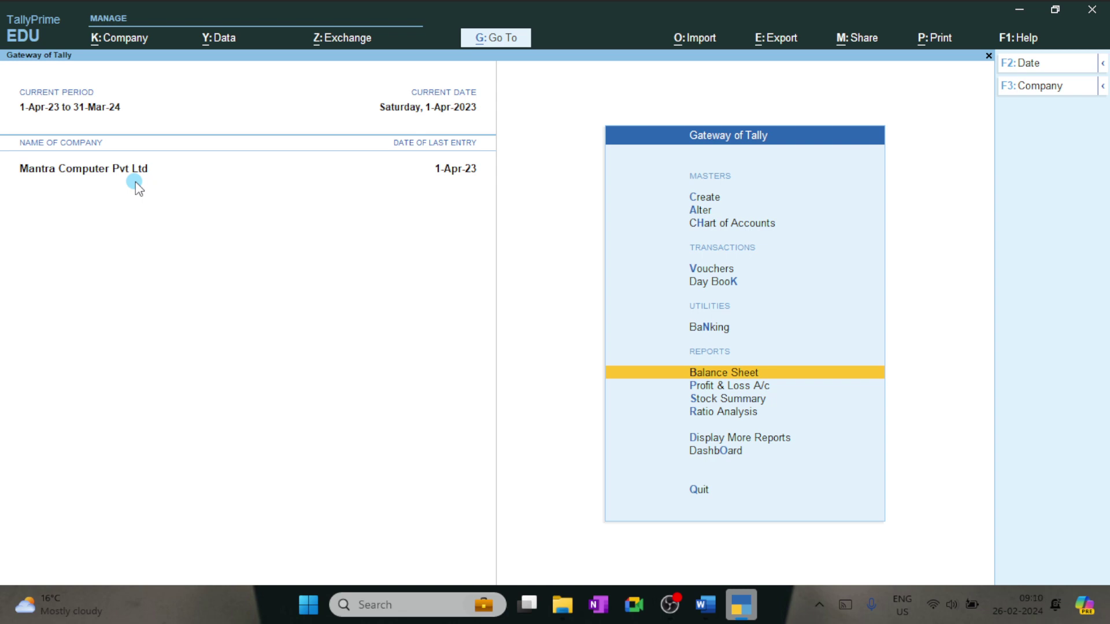
key("o")
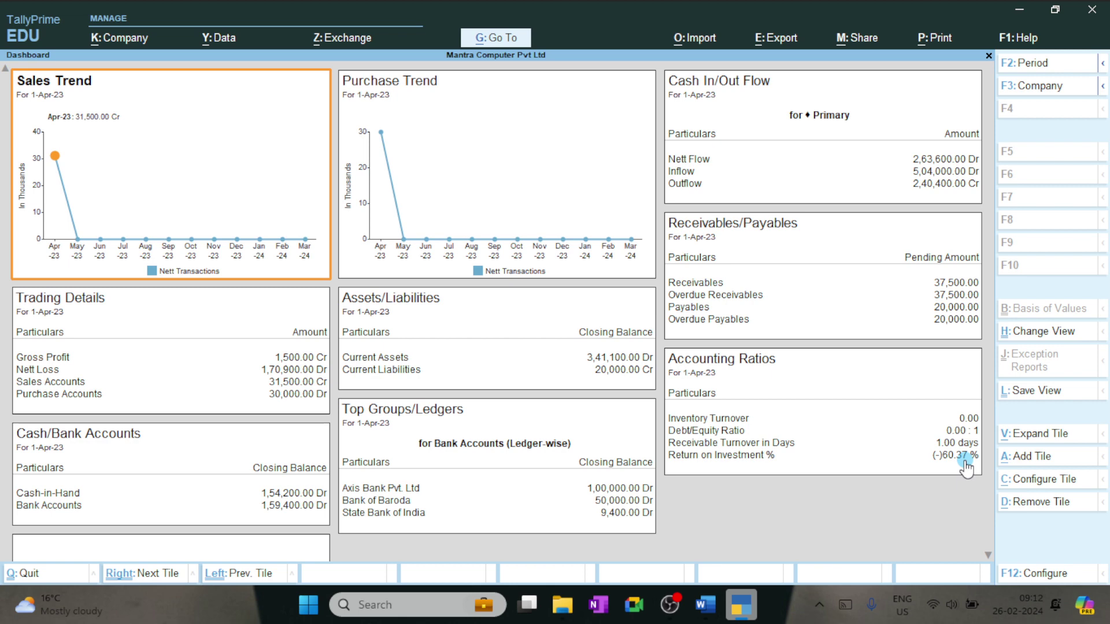
key("Escape")
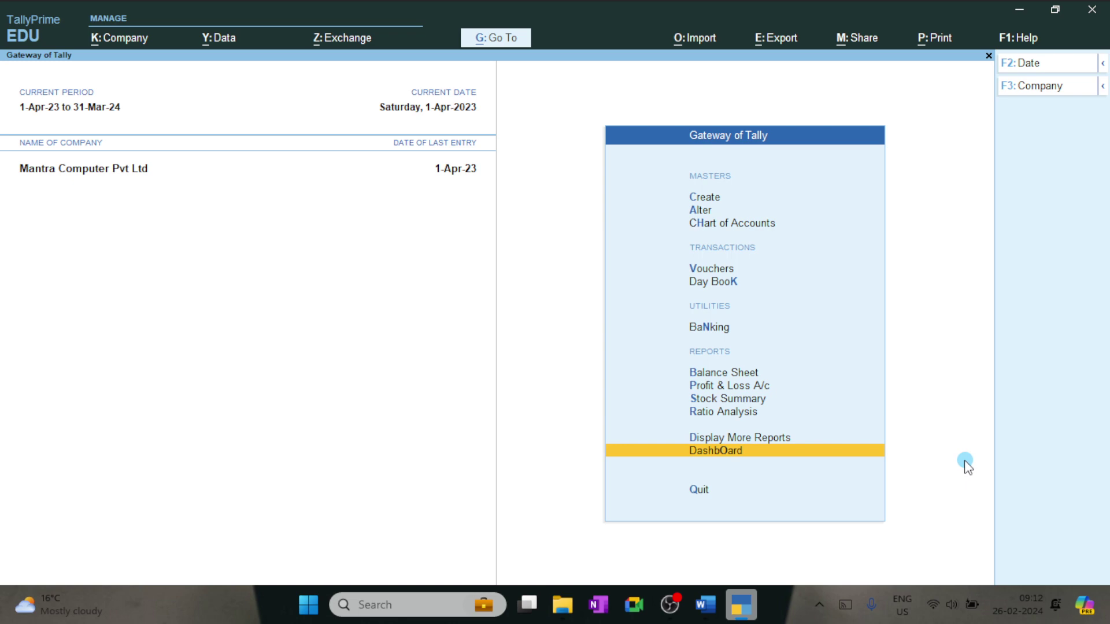
key("super+d")
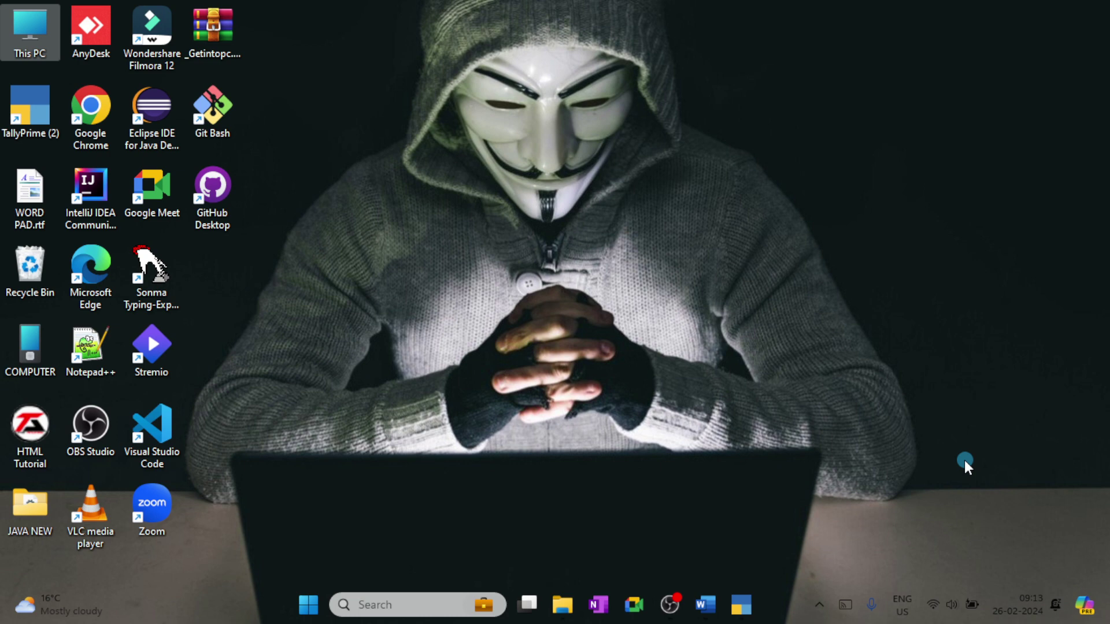
left_click(660, 610)
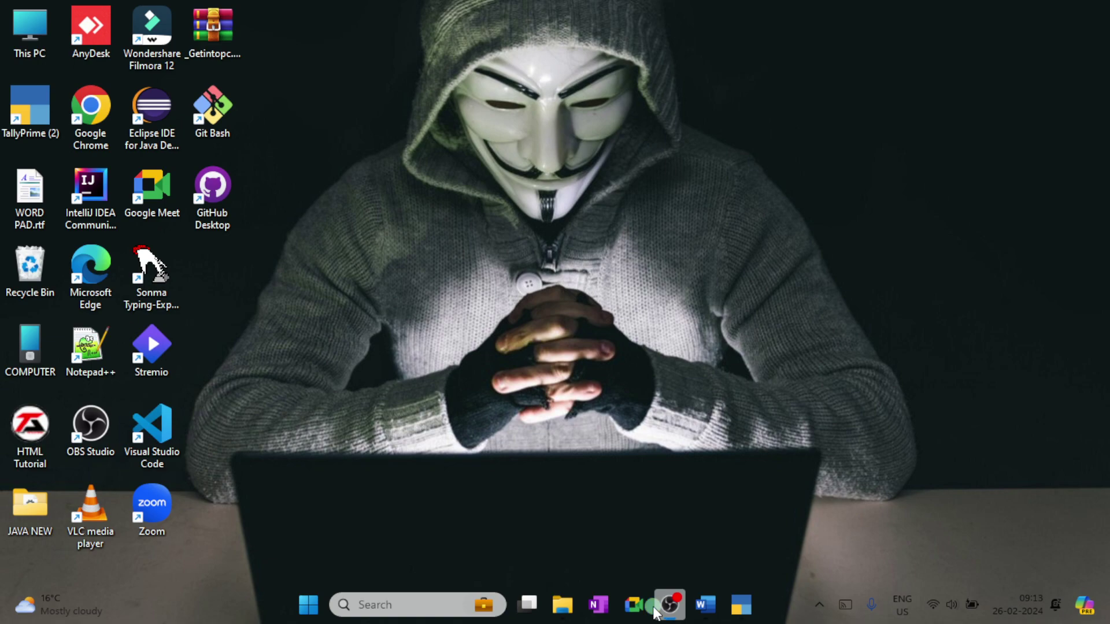